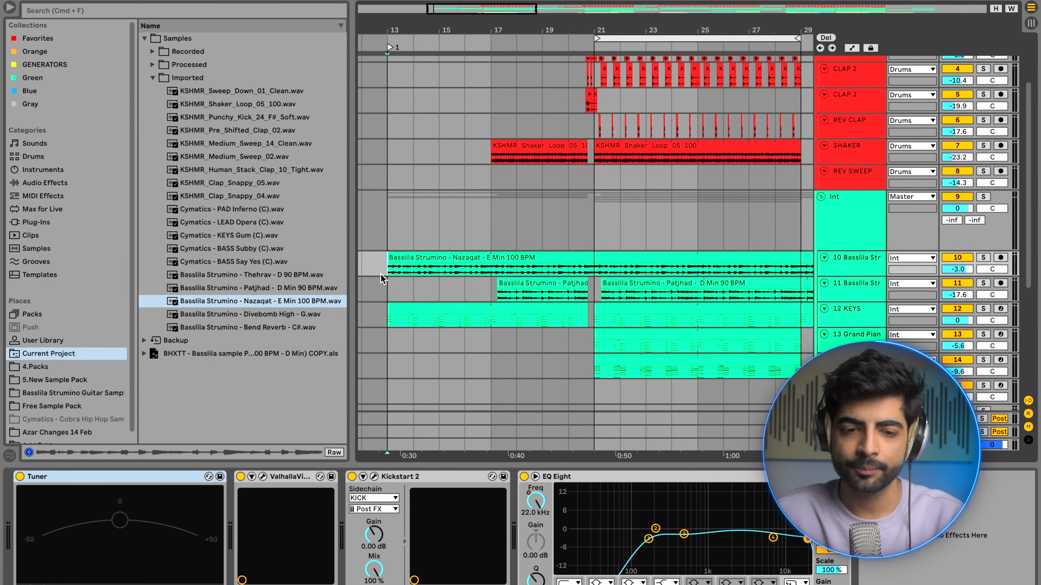
Solo track 10 with the Basslila Strumino - Nazaqat guitar loop and play it from bar 13.
click(983, 258)
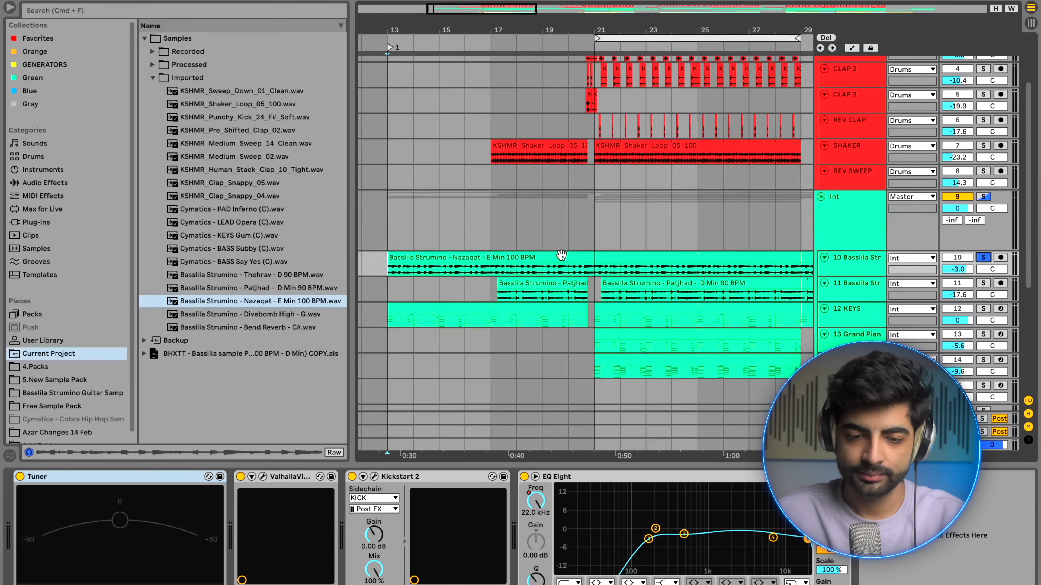
key(plus)
key(space)
key(minus)
key(minus)
key(minus)
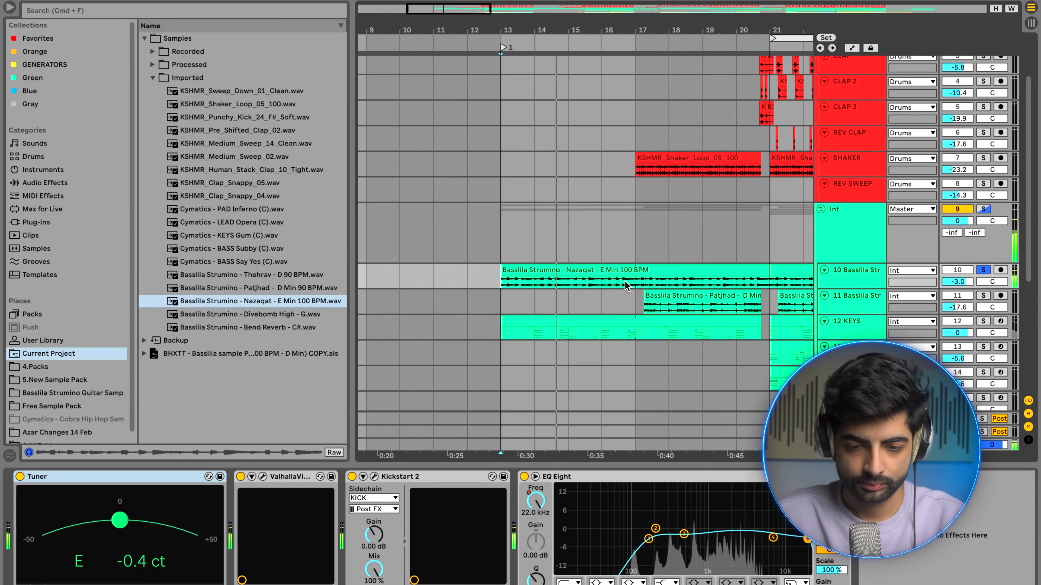
click(635, 283)
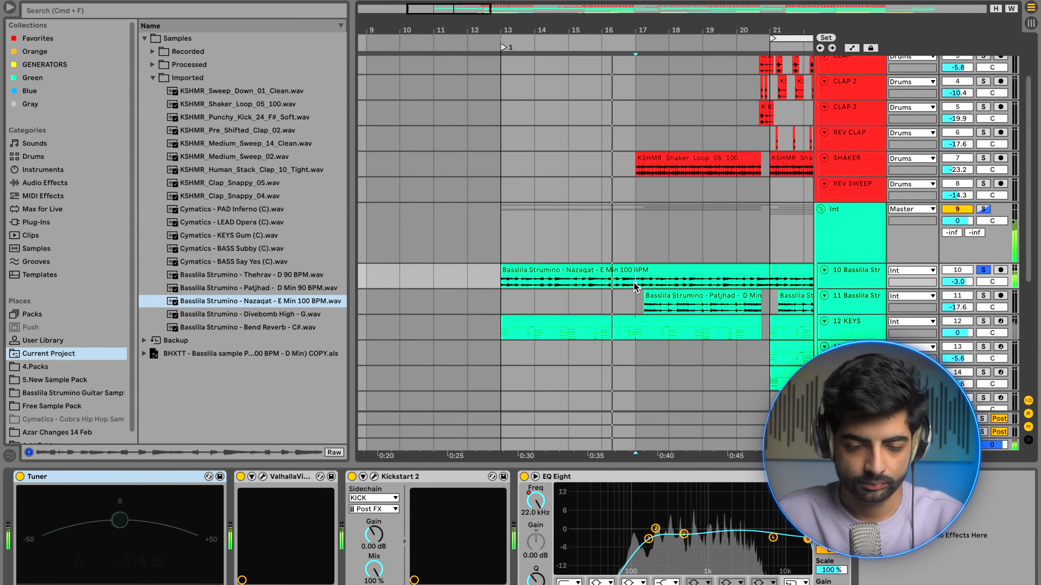
key(space)
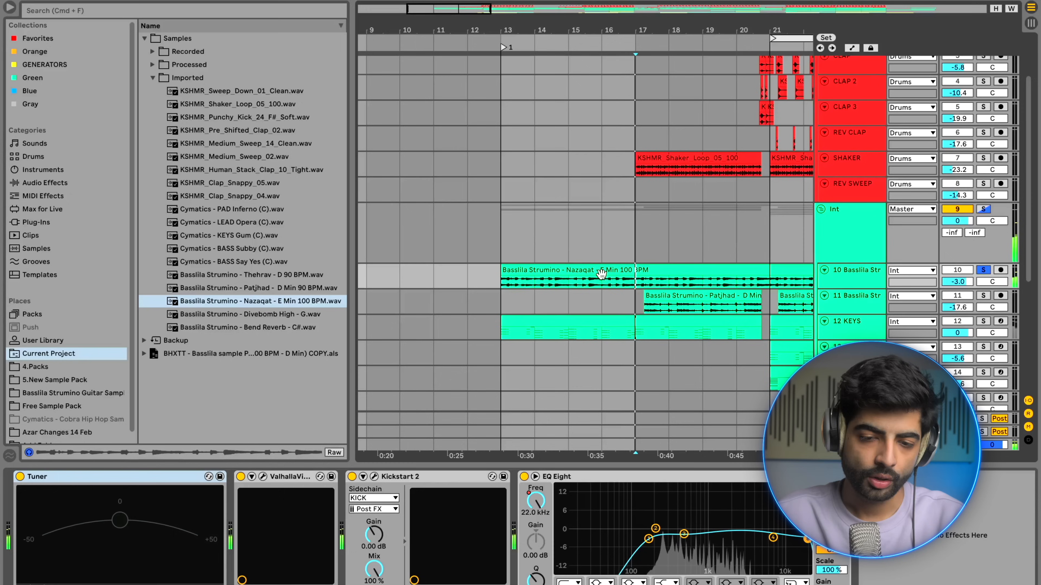
Reveal the Nazaqat clip's source sample in the browser.
right_click(594, 268)
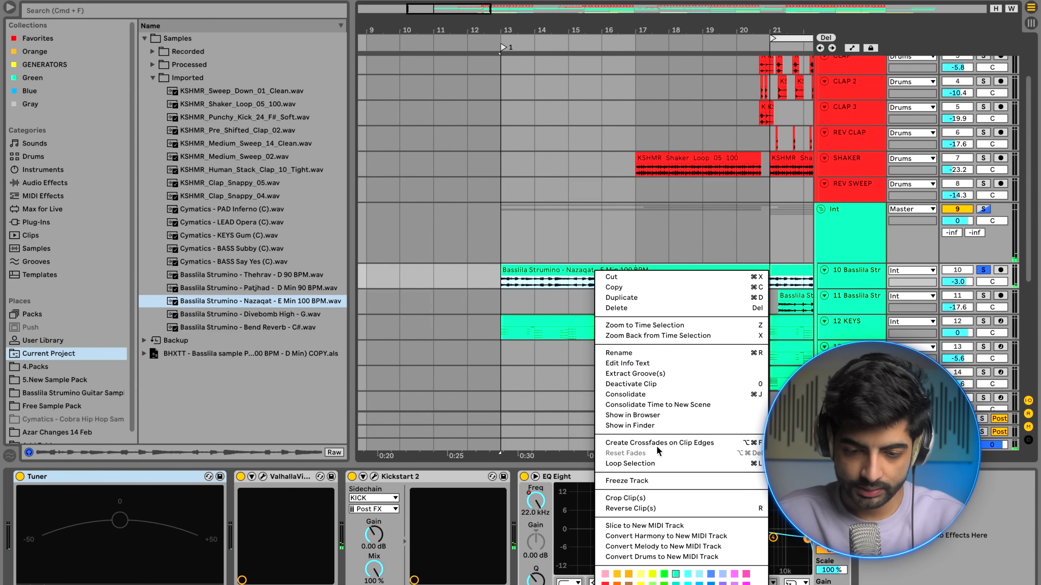
click(648, 416)
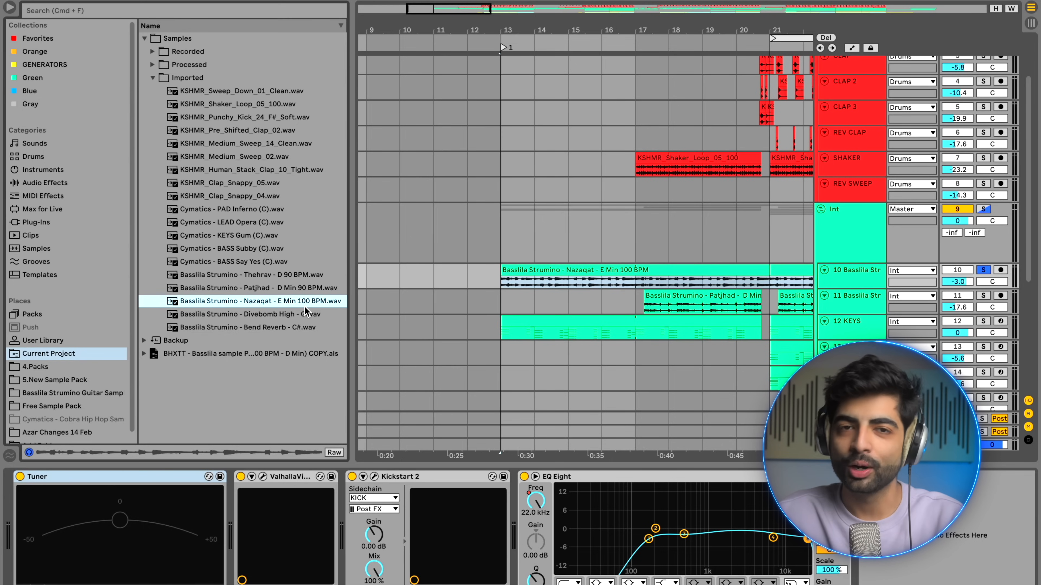
click(647, 254)
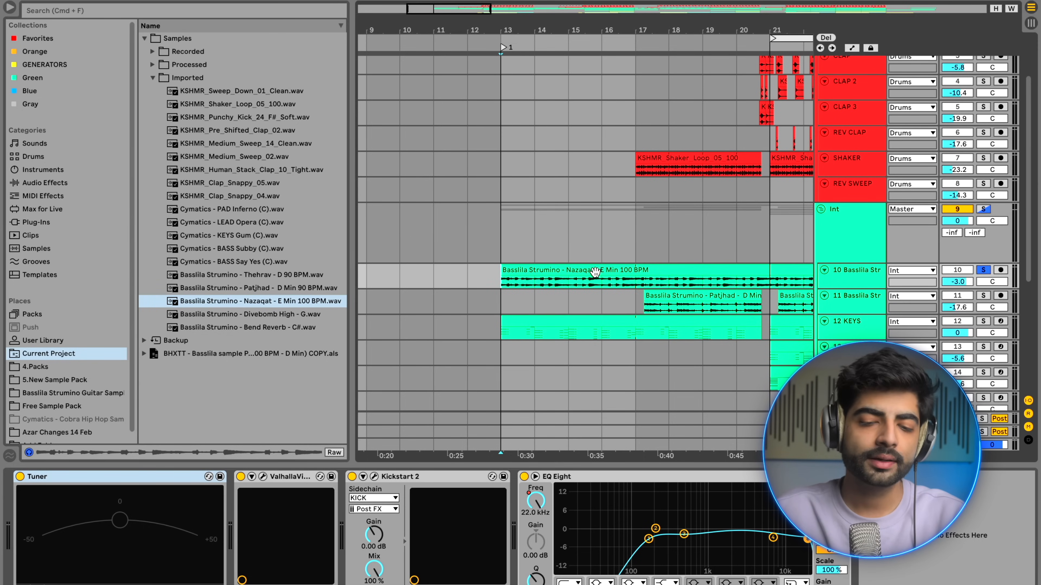
Examine the Nazaqat clip's warp and pitch settings, play the loop, and return to the track's devices.
double_click(595, 270)
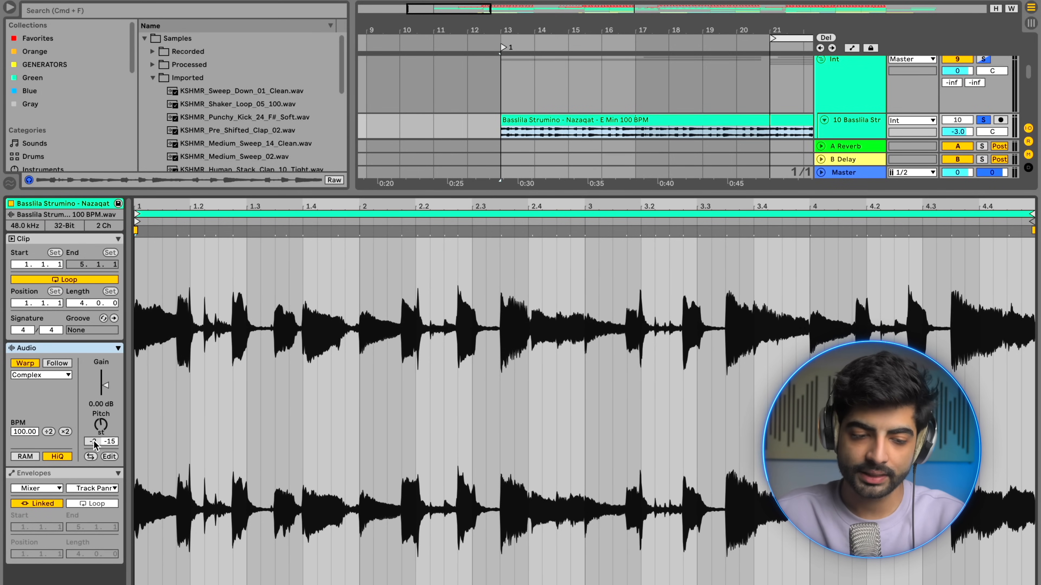
key(space)
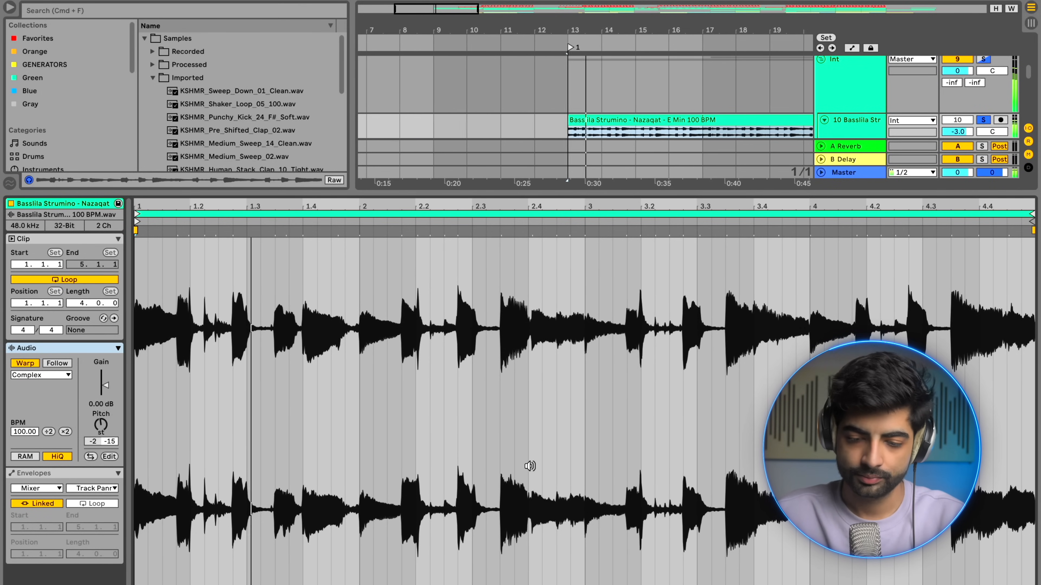
key(shift+Tab)
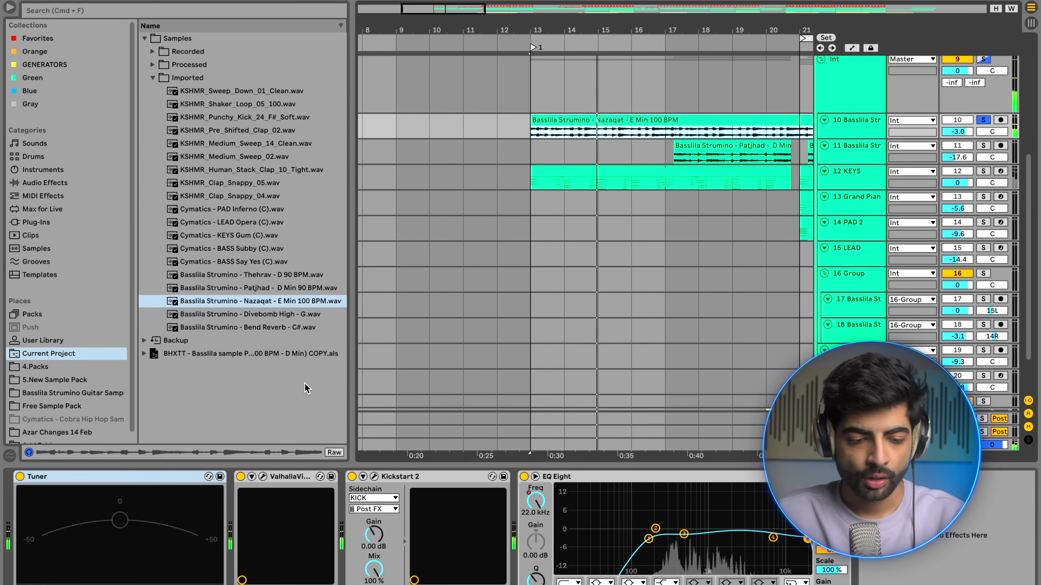
Move Kickstart 2 after EQ Eight on the guitar track and compare the sound with ValhallaVintageVerb bypassed and active.
click(263, 477)
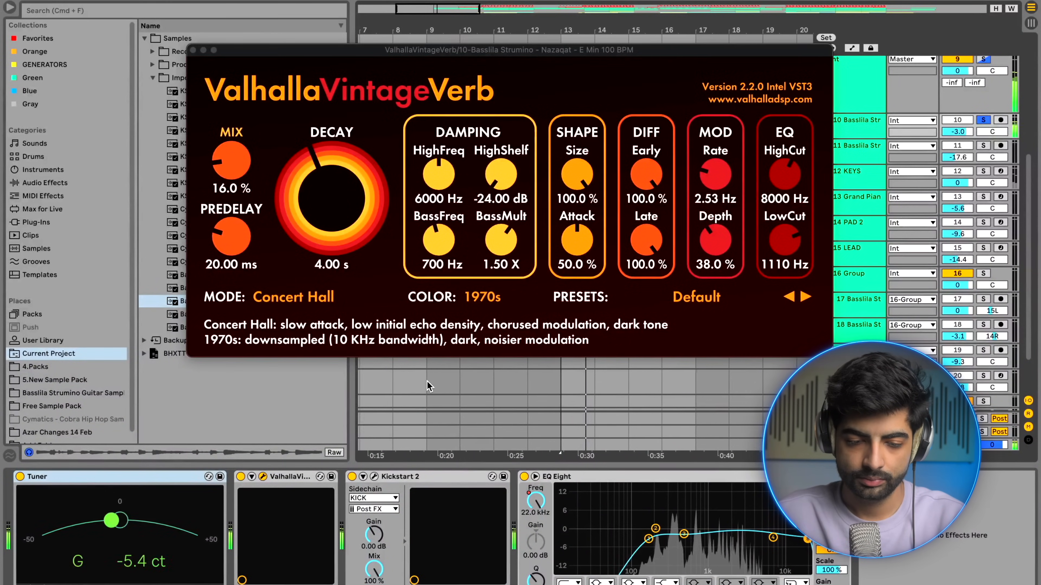
drag(426, 479, 771, 488)
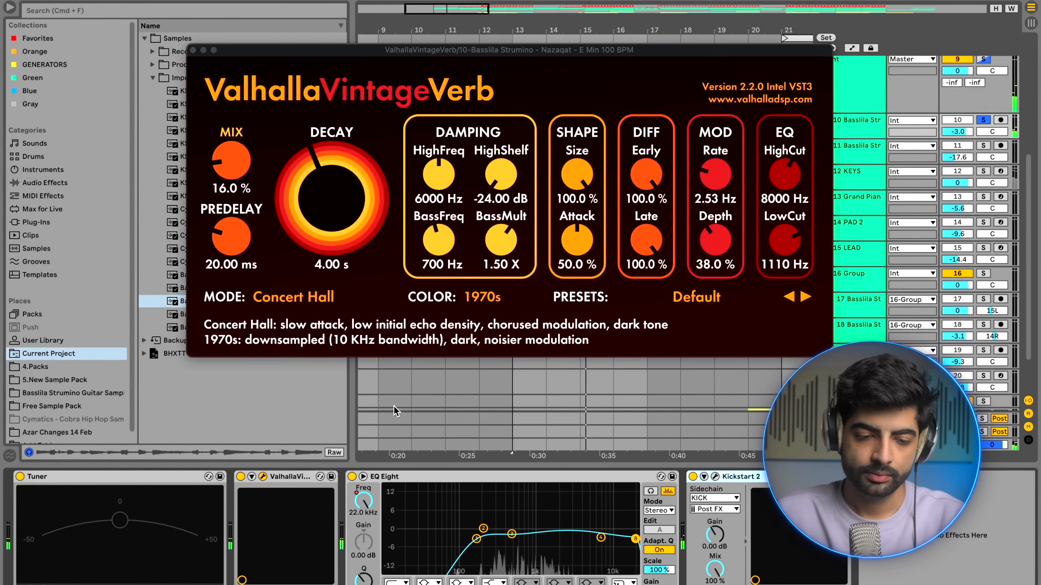
click(239, 477)
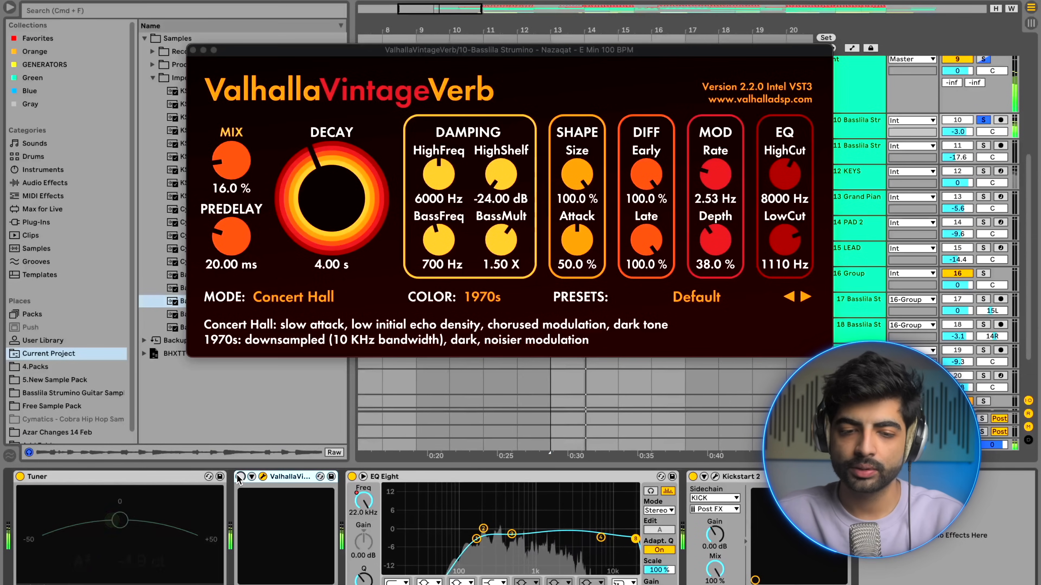
click(240, 477)
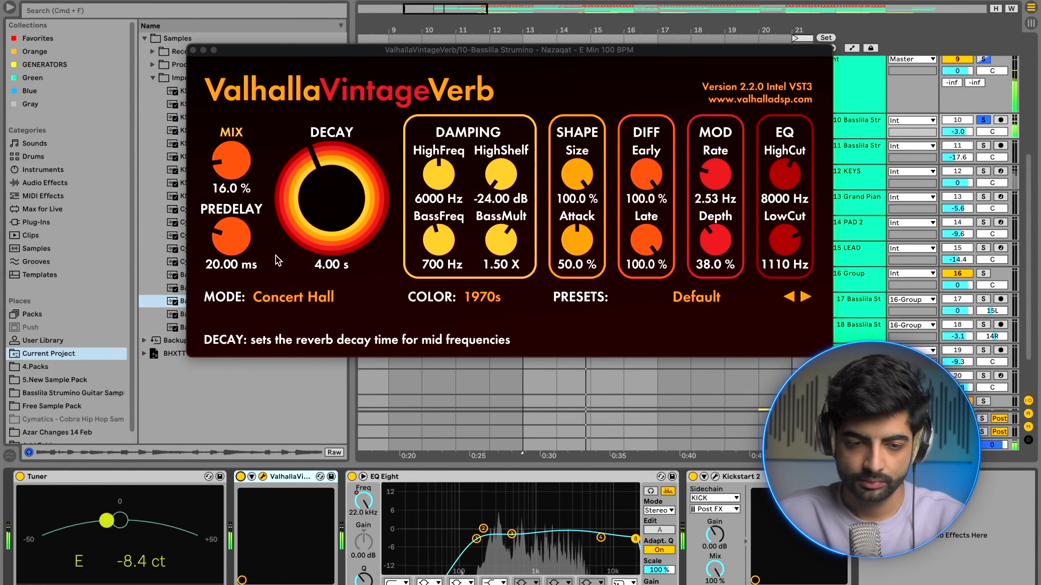
click(193, 50)
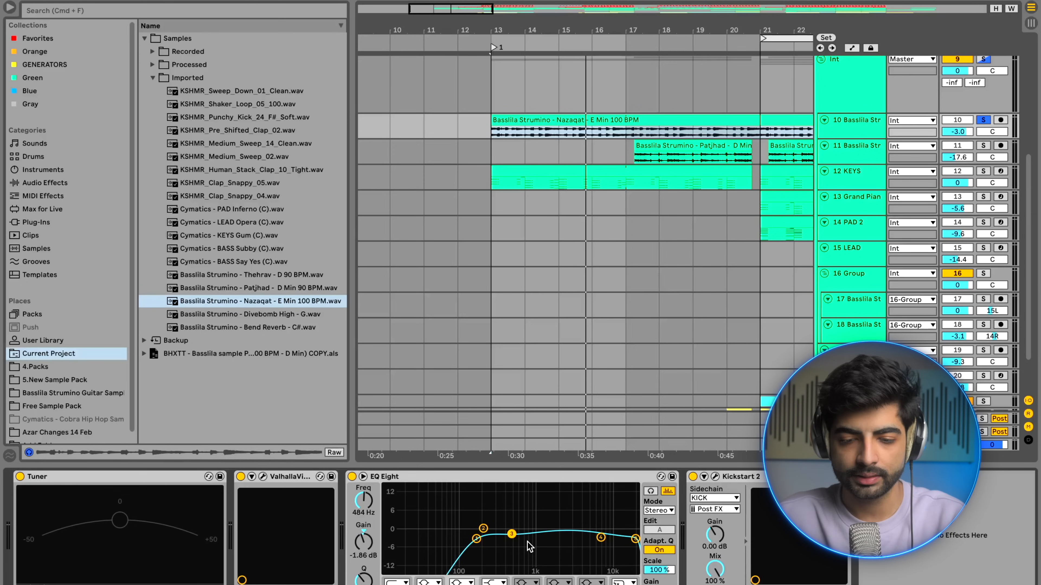
Inspect the guitar track's EQ Eight and Kickstart 2 devices.
click(607, 484)
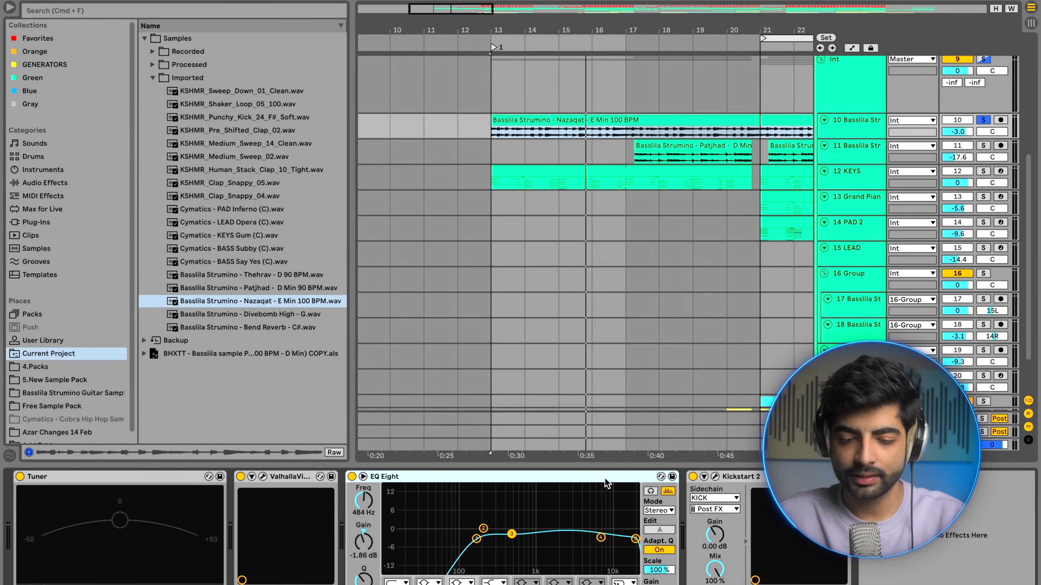
click(715, 478)
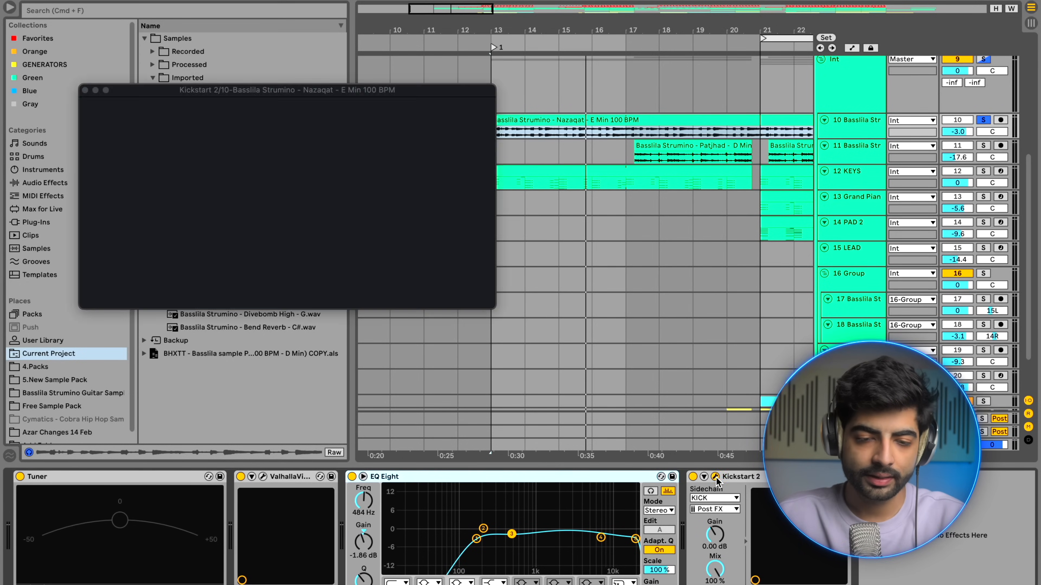
click(85, 90)
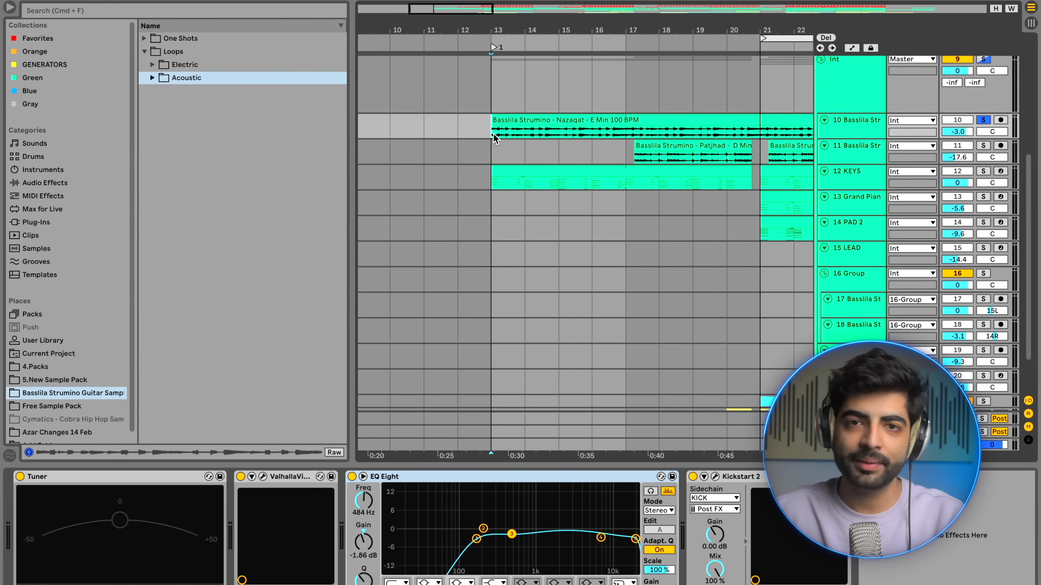
Audition the sample pack's Acoustic guitar loops one after another, from Shayad - B Maj 70 BPM to Mehak 2 G Maj 80 BPM.
double_click(169, 81)
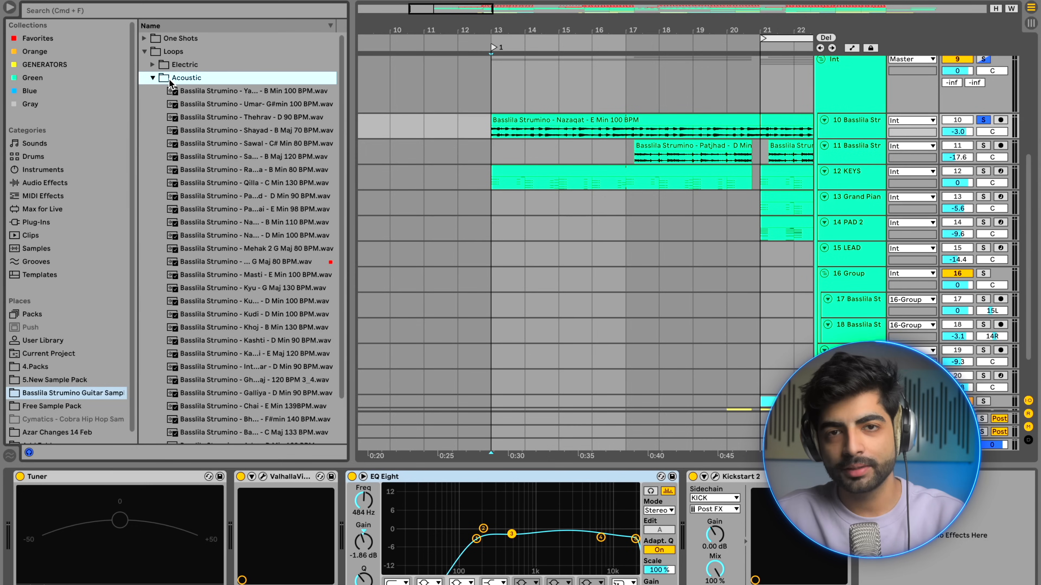
click(181, 126)
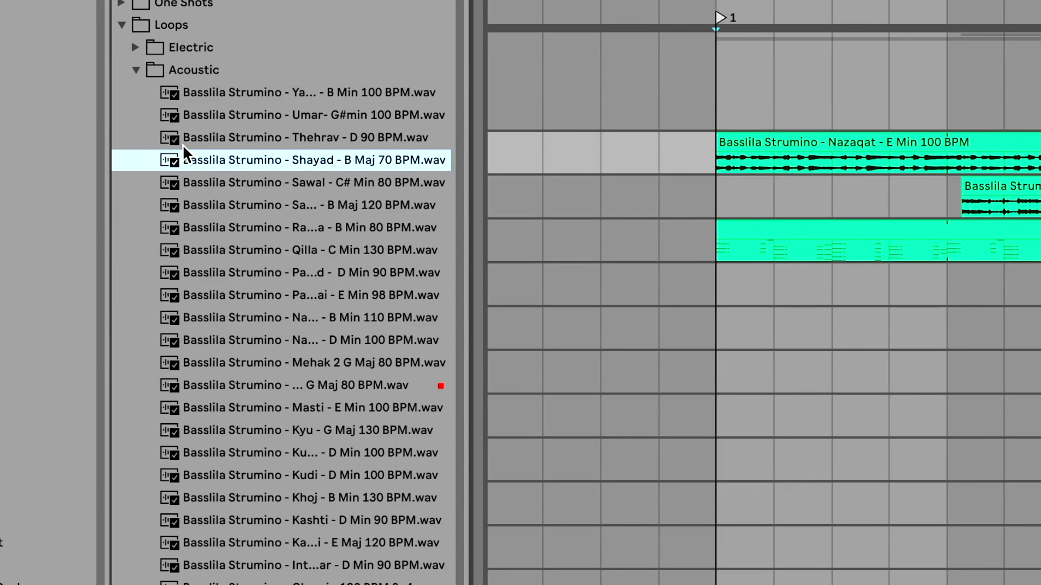
key(Down)
key(Down)
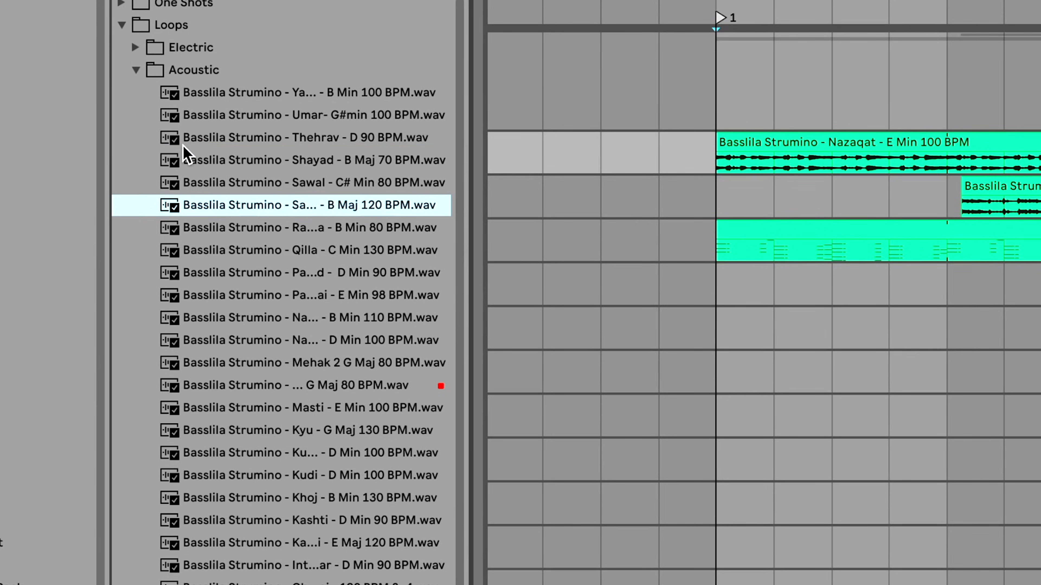
key(Down)
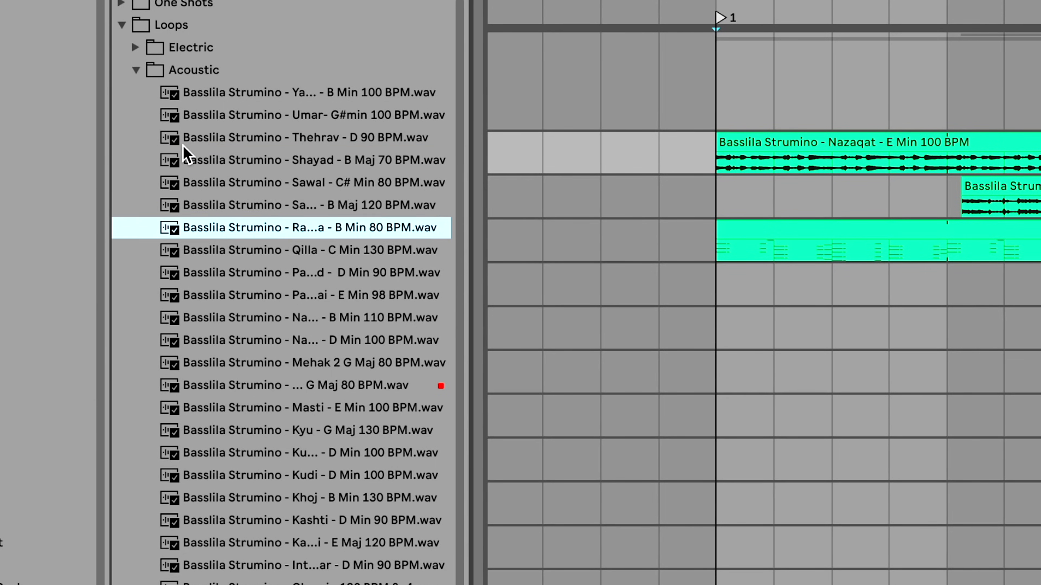
key(Down)
key(Down)
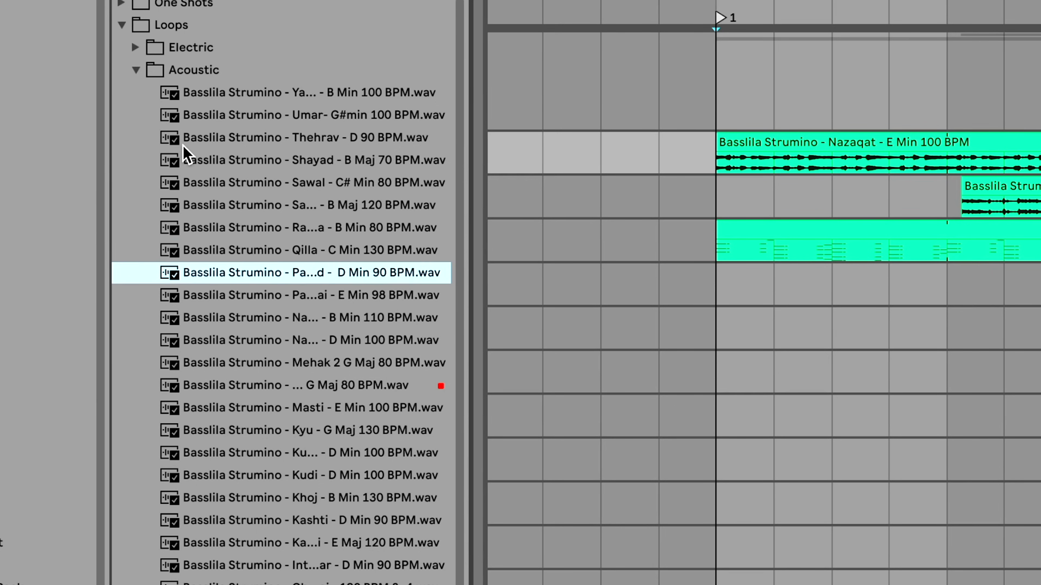
key(Down)
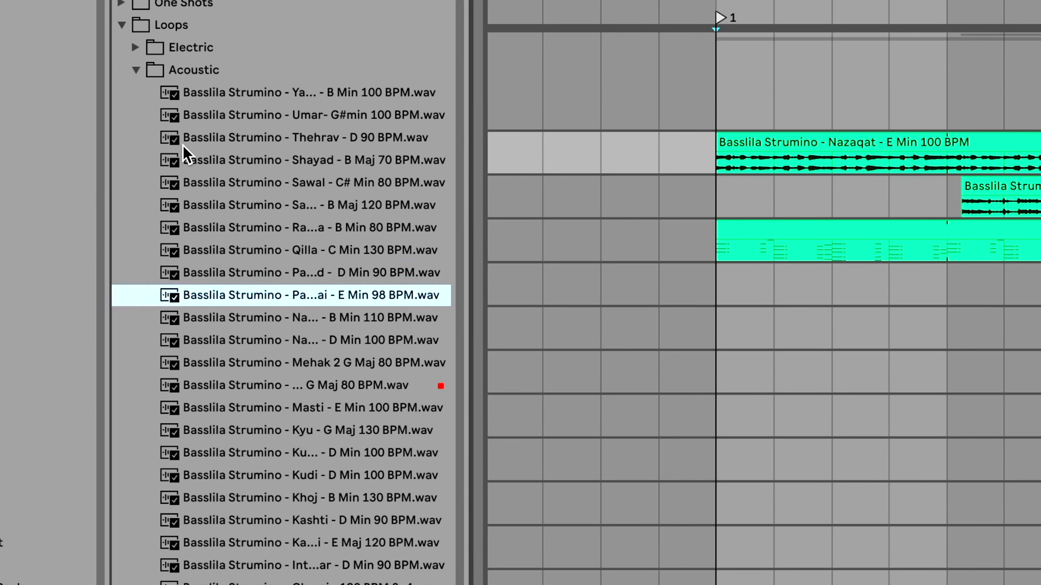
key(Down)
key(Down)
key(Down)
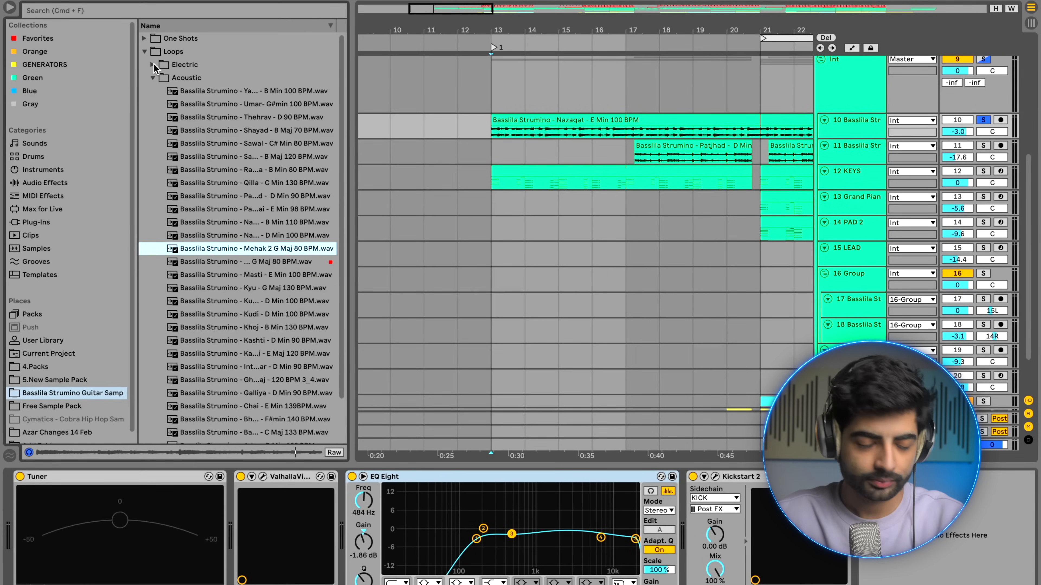
Audition two Electric guitar loops, the 130 BPM 3_4 loop and Murari - E Maj 90 BPM, and collapse the Electric folder.
click(154, 64)
click(251, 196)
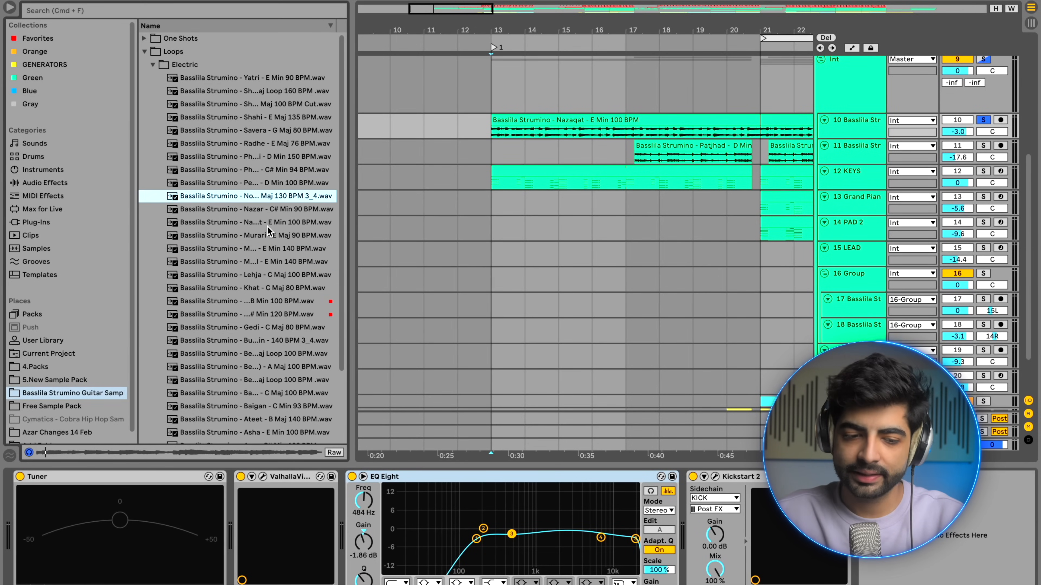
click(273, 240)
scroll(274, 241, down, 2)
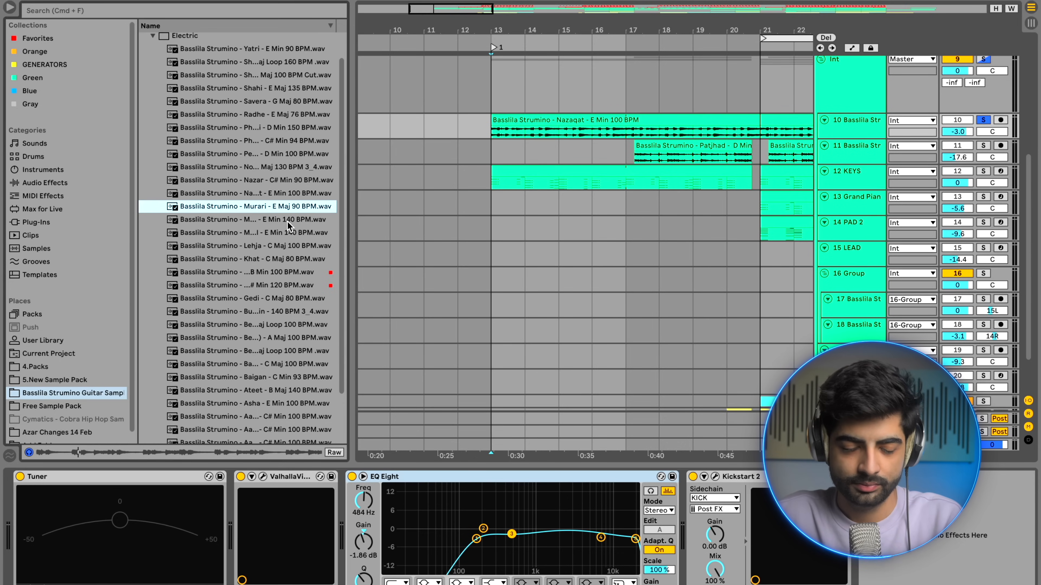
scroll(230, 164, up, 2)
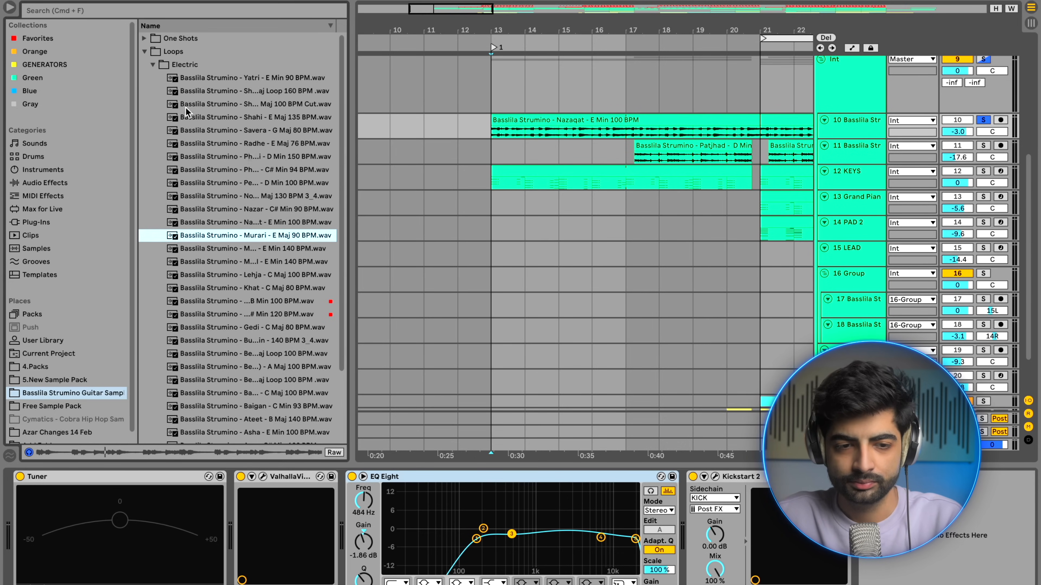
click(153, 64)
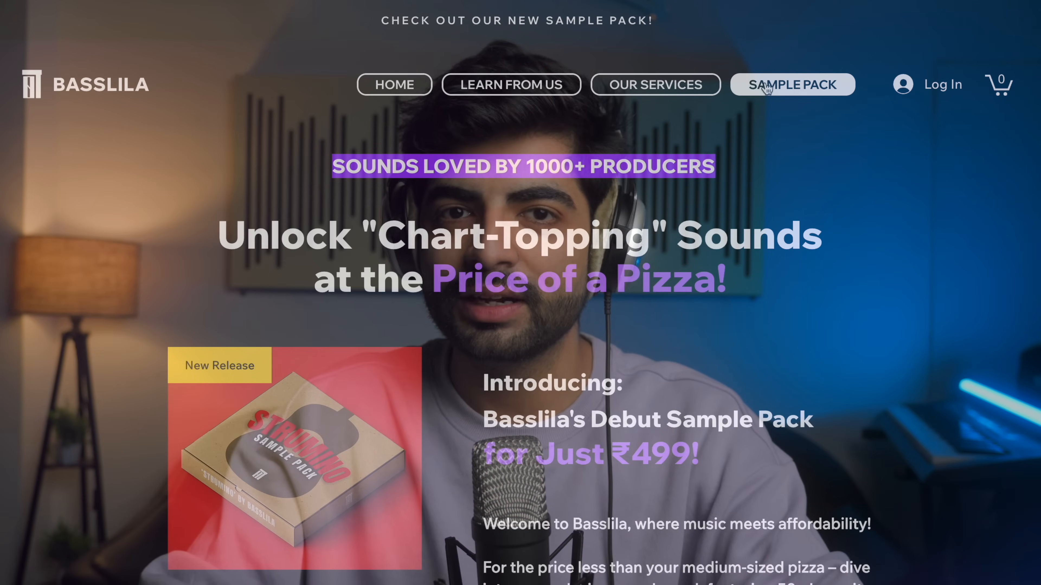
scroll(766, 87, down, 3)
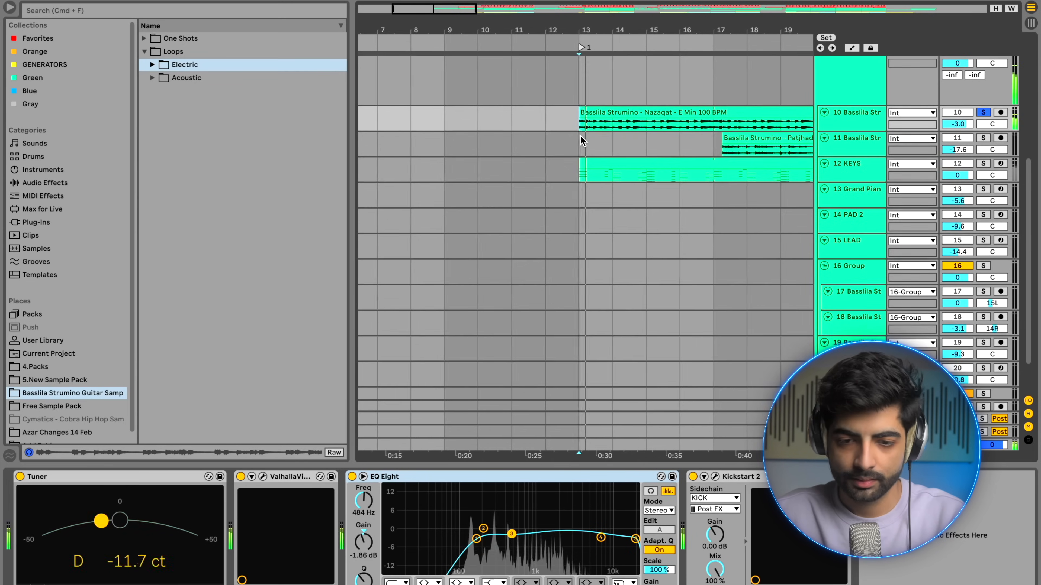
Listen to the soloed Nazaqat guitar loop from bar 13 and stop playback.
scroll(582, 141, up, 1)
scroll(582, 140, right, 3)
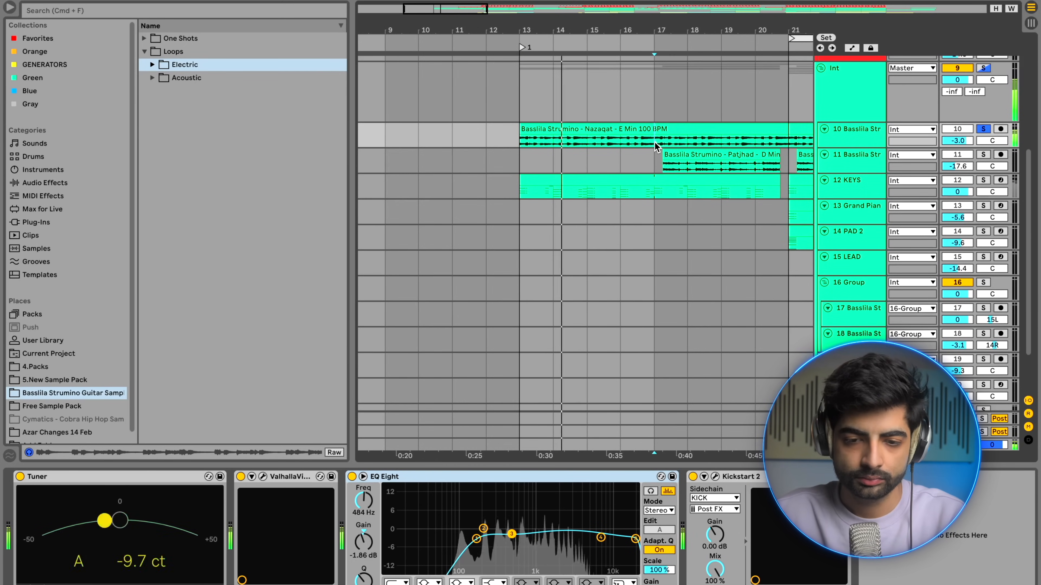
key(space)
Solo the KEYS track together with the guitar, play both from bar 13, and select the KEYS track's EQ Eight.
click(517, 187)
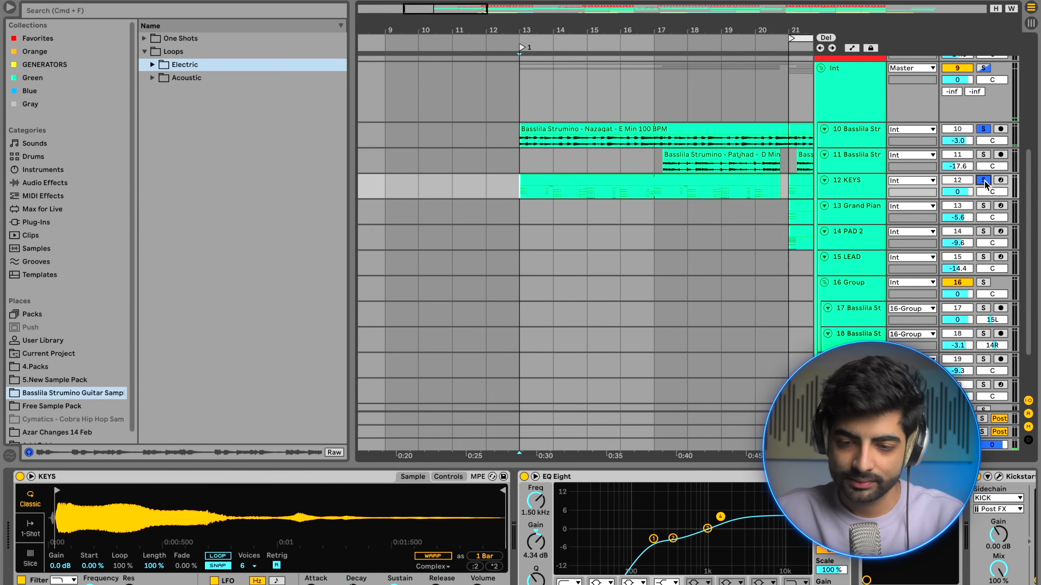
scroll(743, 216, left, 3)
key(space)
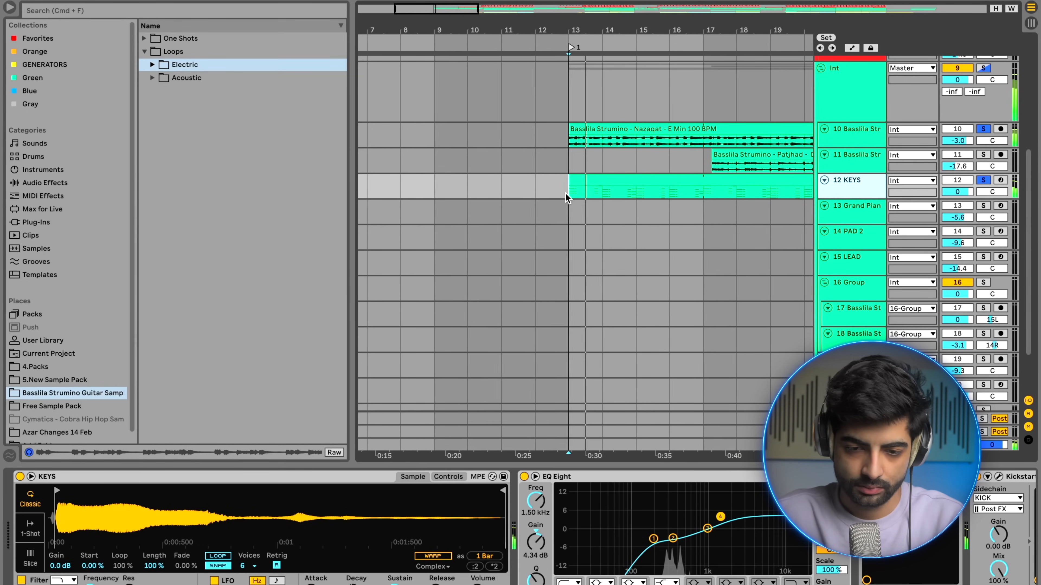
scroll(681, 490, right, 4)
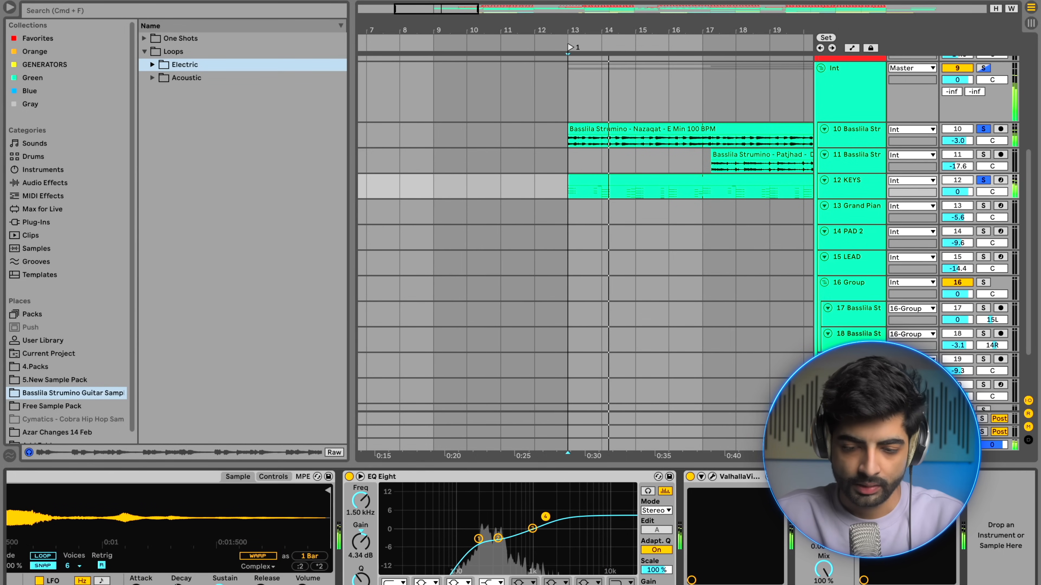
click(616, 480)
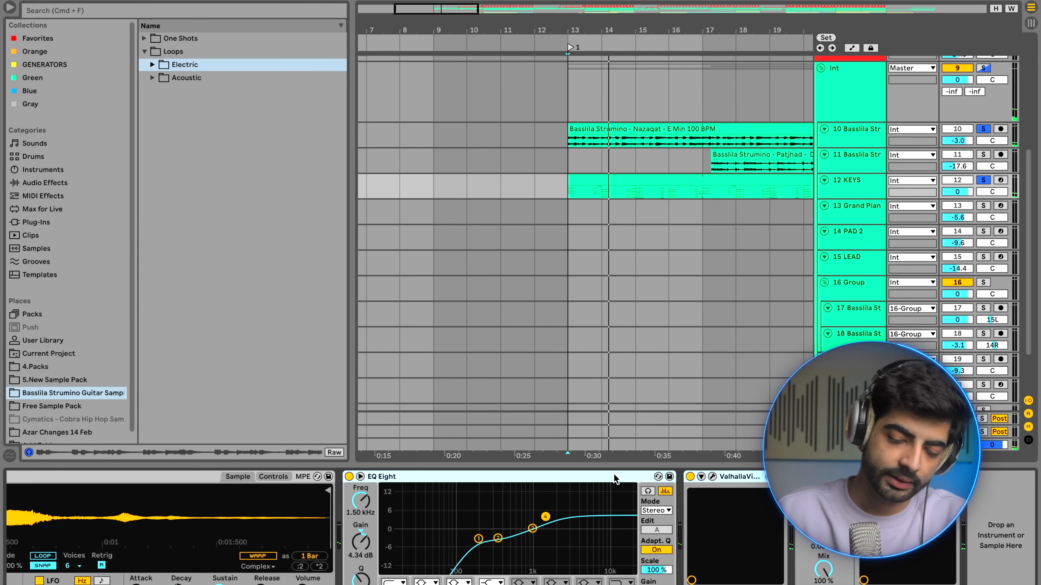
Deactivate the KEYS track's effect devices and listen to KEYS soloed alone from bar 13.
key(0)
key(space)
scroll(575, 197, right, 1)
click(568, 191)
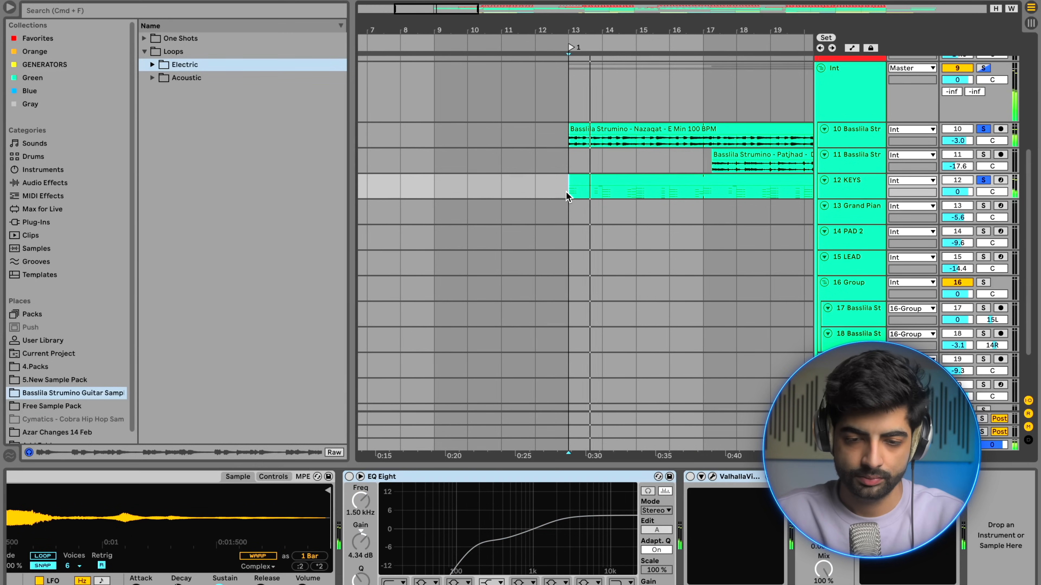
click(983, 181)
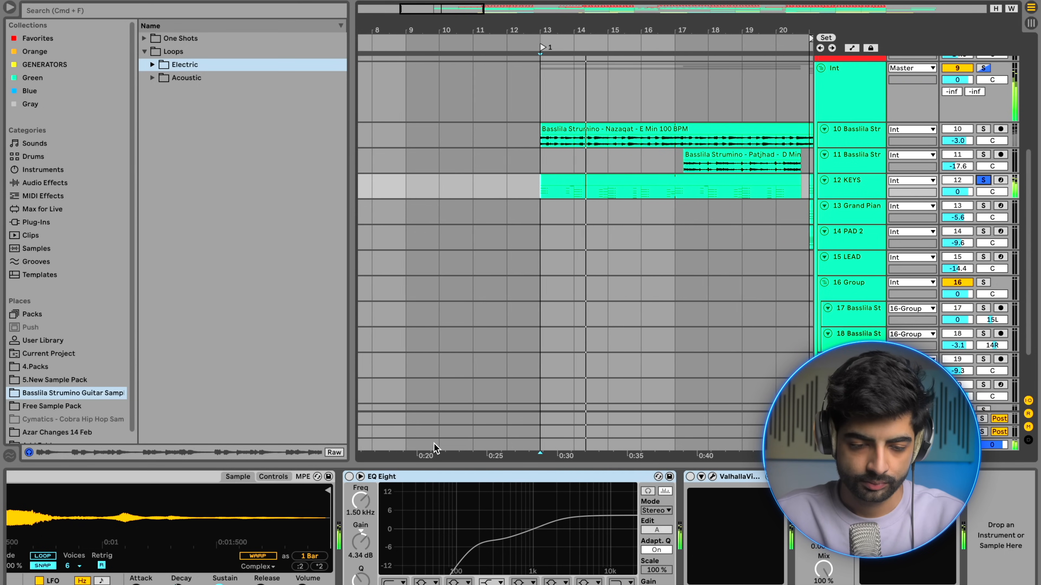
Turn the KEYS effects back on, inspect EQ Eight bands 2 and 3, and play the processed keys.
click(349, 477)
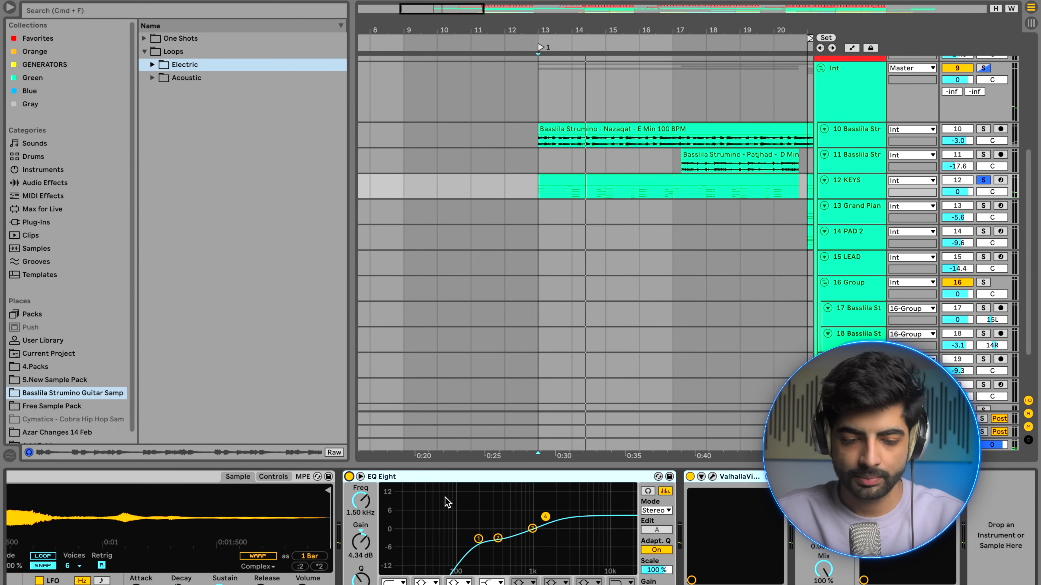
drag(439, 506, 520, 557)
drag(438, 533, 522, 561)
drag(487, 509, 523, 554)
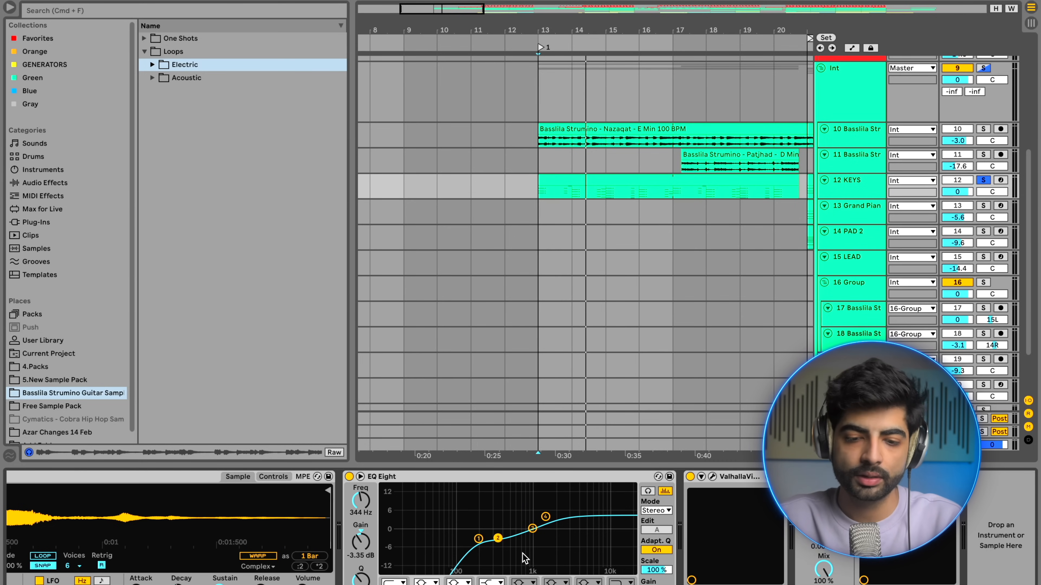
click(532, 529)
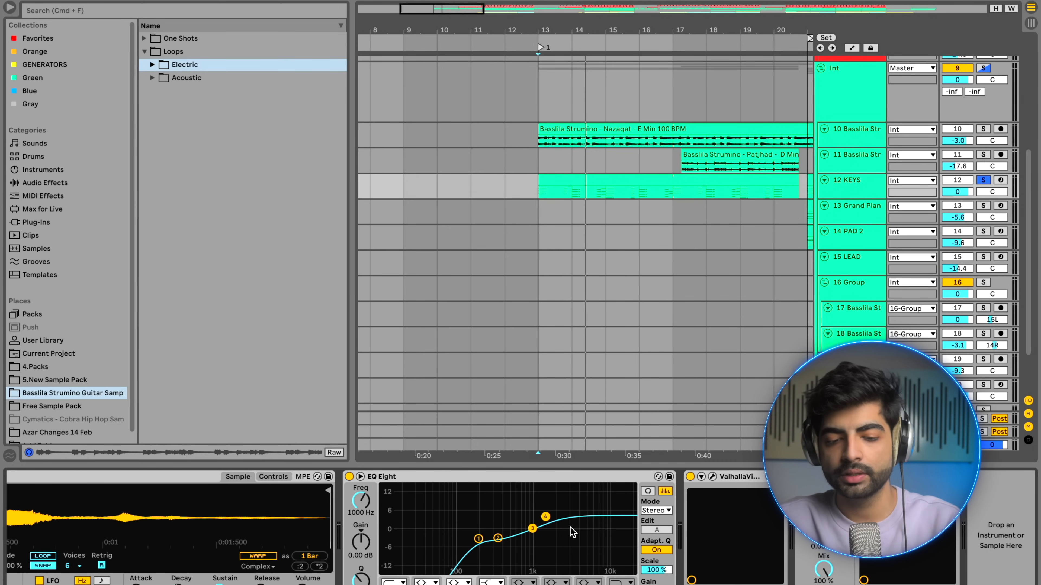
key(space)
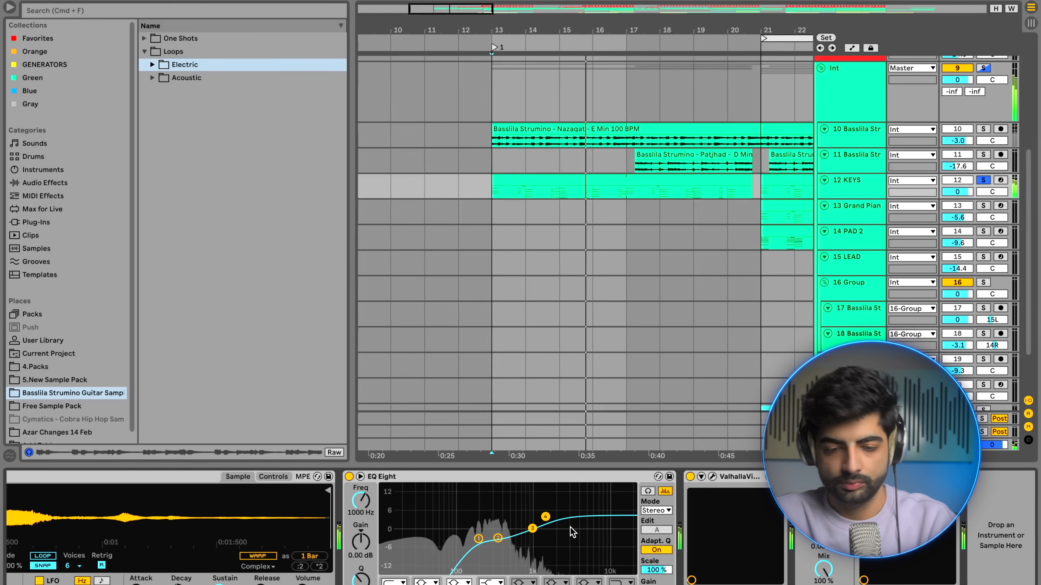
Review the KEYS track's ValhallaVintageVerb and Kickstart 2 settings, closing each plug-in window.
click(712, 476)
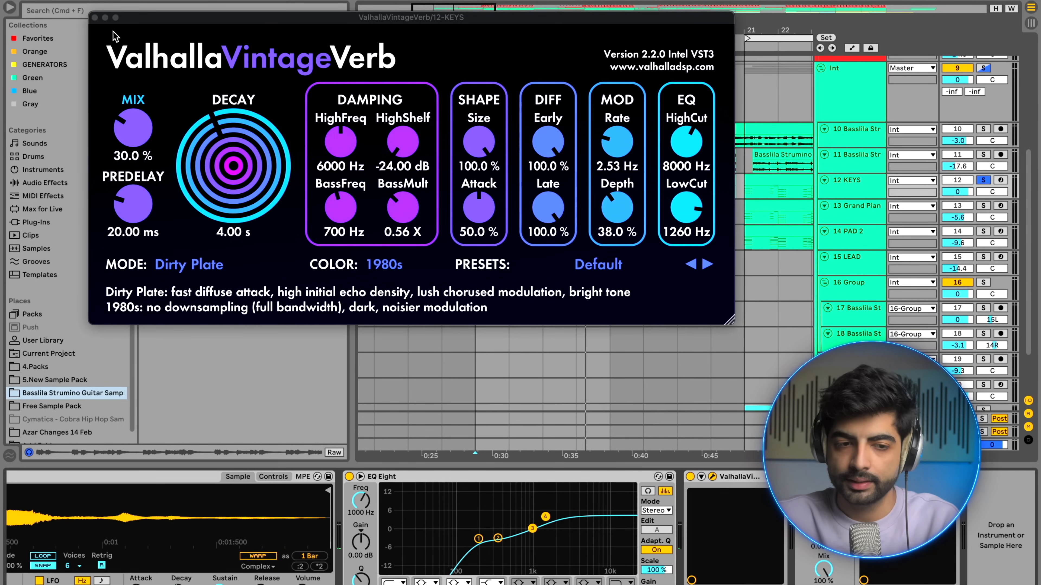
click(94, 18)
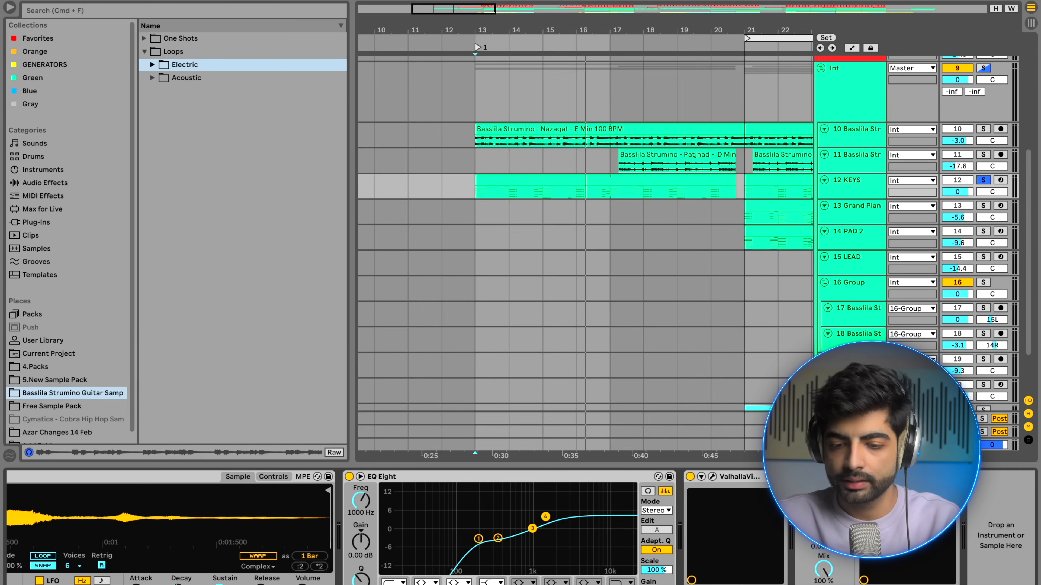
key(super+alt+p)
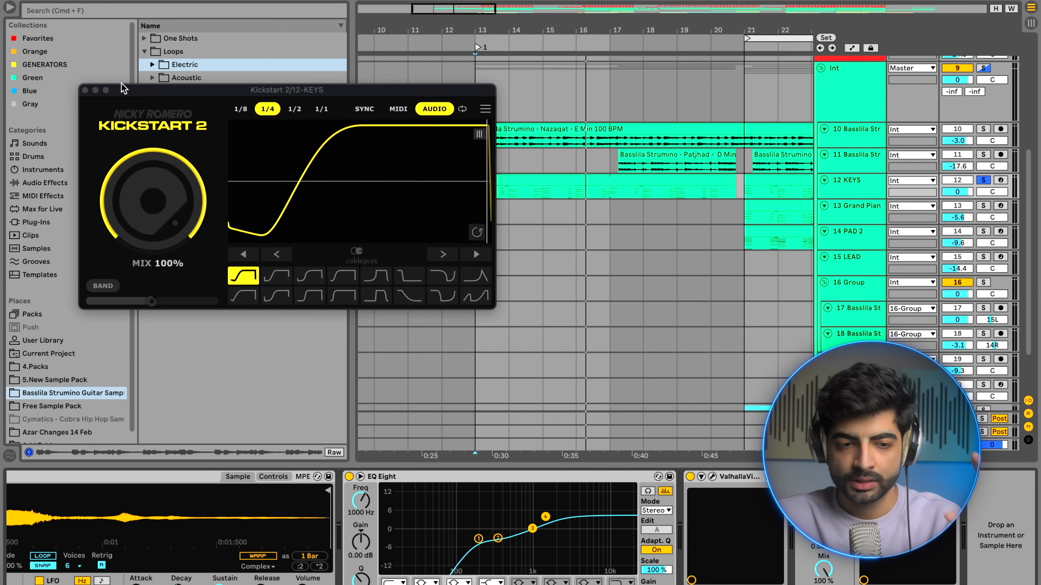
click(85, 90)
Examine the KEYS clip's notes at bar 13, highlighting the D3-F3-A3 chords and the A2-C3-E3-G3 chord at bar 2.
double_click(508, 179)
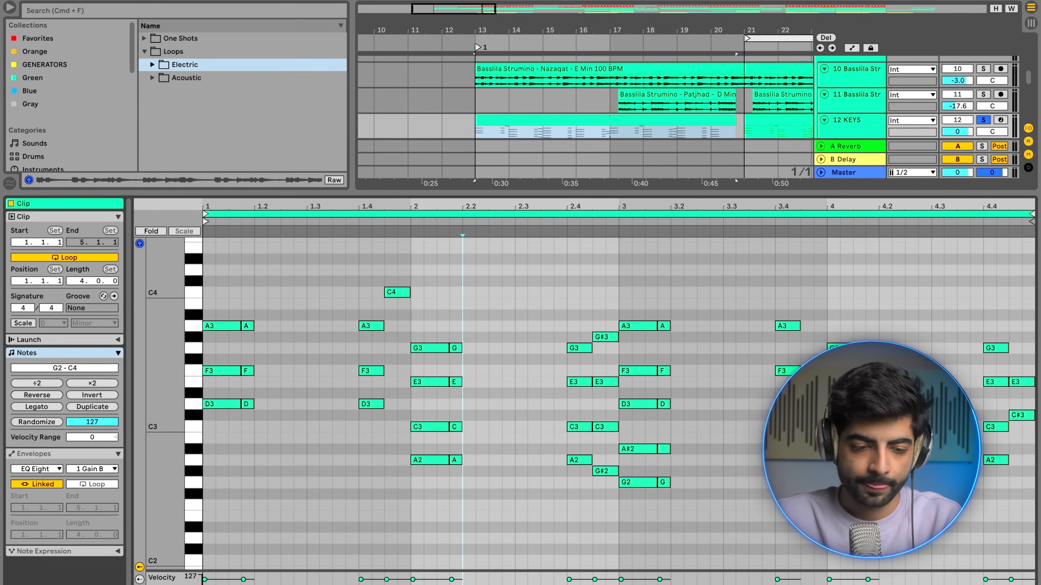
drag(168, 395, 180, 394)
drag(218, 438, 216, 239)
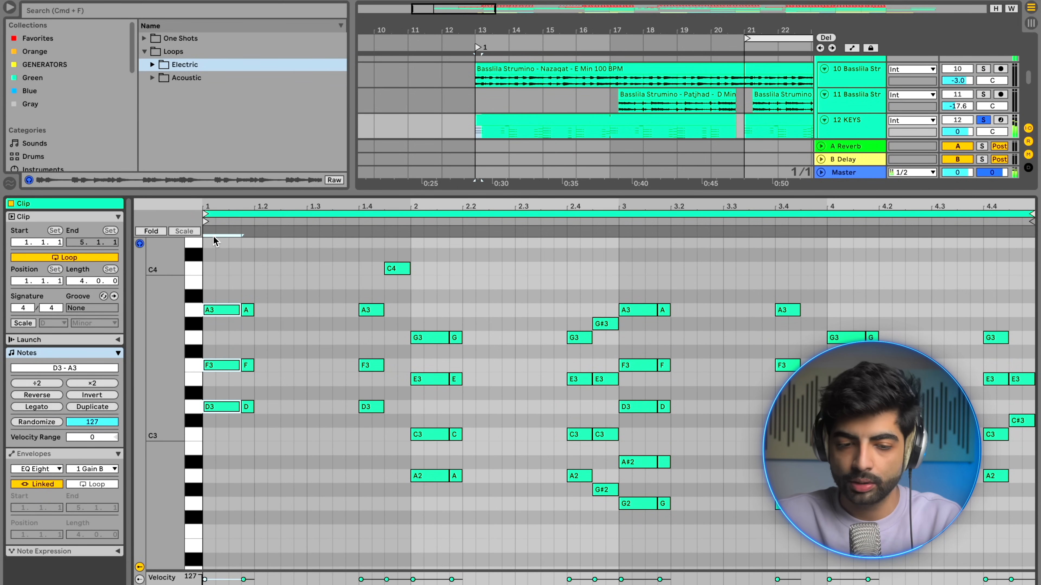
drag(381, 453, 375, 279)
drag(431, 520, 434, 309)
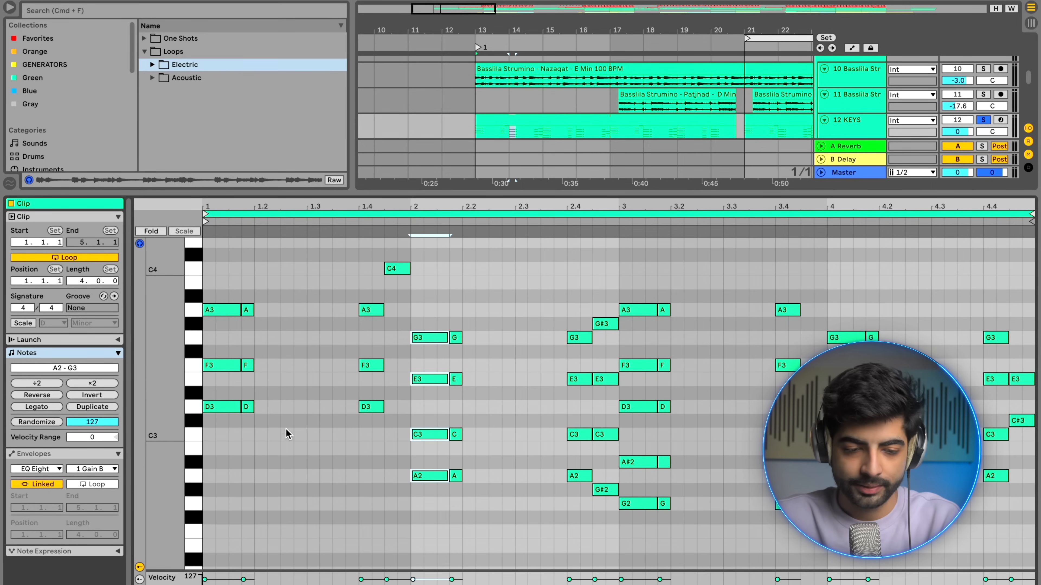
Insert short D#3, E3, F#3, G3 and G#3 notes in the gaps of the clip's first D3-F3-A3 chord.
double_click(218, 393)
double_click(221, 380)
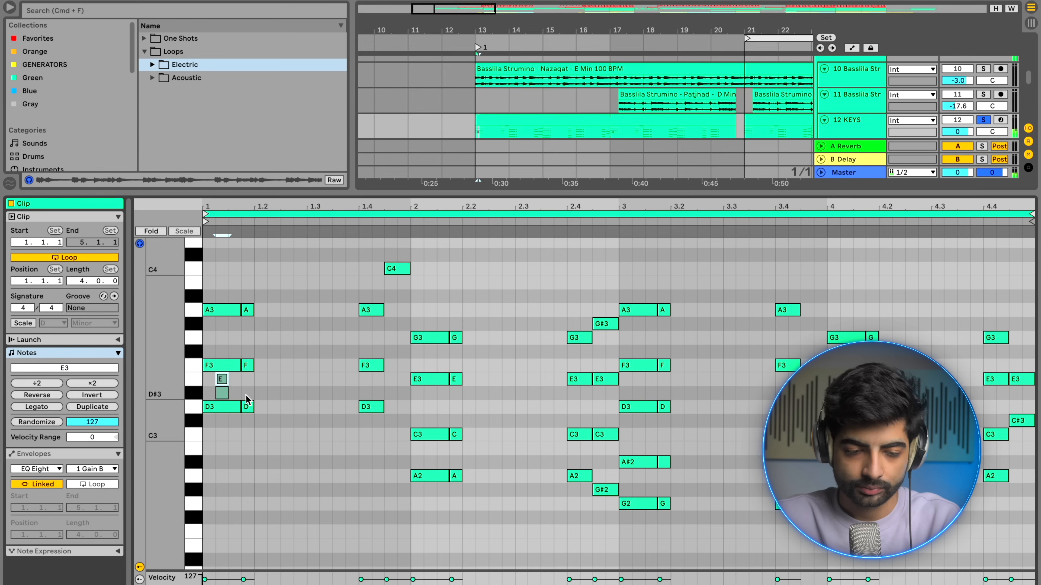
double_click(221, 351)
double_click(222, 337)
double_click(221, 324)
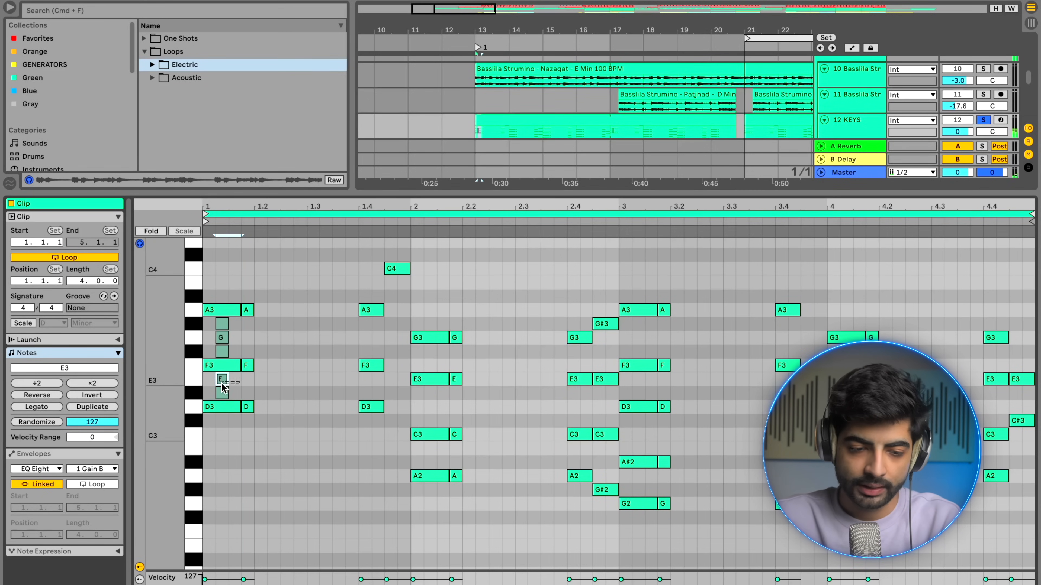
Delete the extra notes placed between the tones of the first chord.
drag(241, 351, 211, 318)
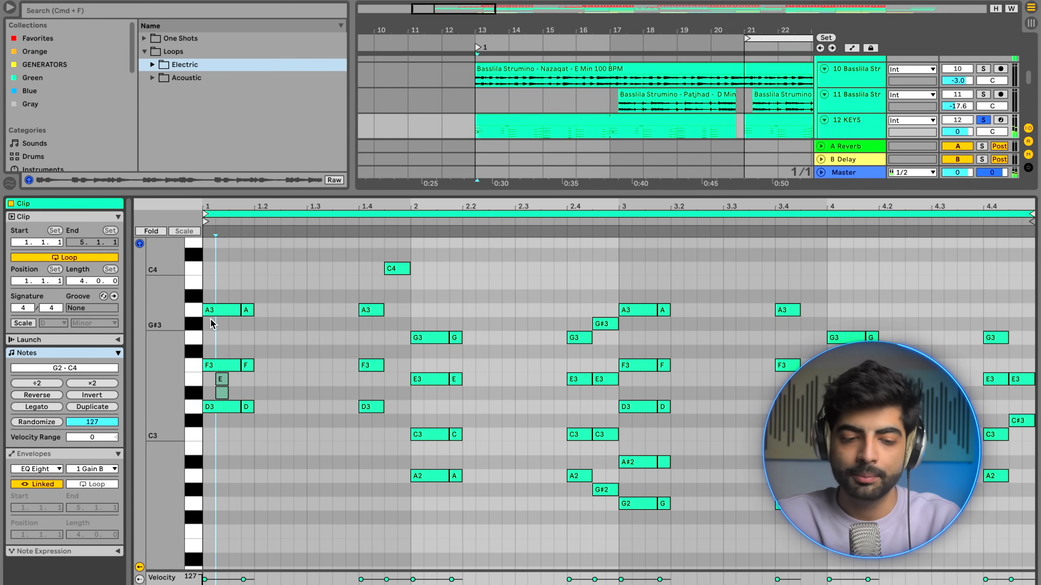
key(Delete)
drag(245, 379, 221, 389)
key(Delete)
mouse_move(295, 350)
mouse_down()
mouse_move(216, 364)
mouse_move(232, 382)
mouse_move(236, 330)
mouse_up()
key(Up)
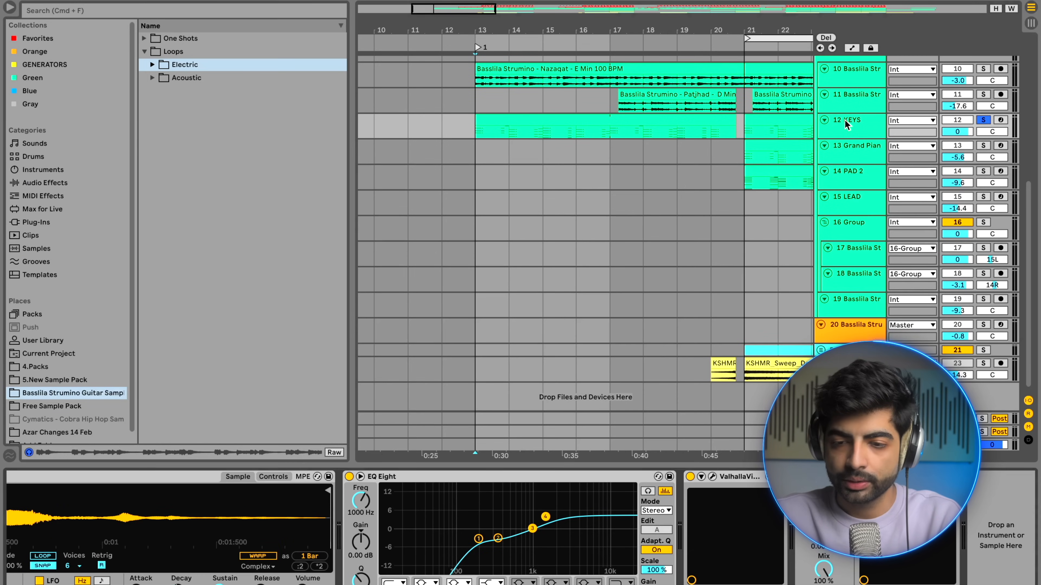
Solo the Nazaqat guitar together with KEYS and listen to both from bar 13, viewing the two guitar tracks' devices.
scroll(845, 123, up, 1)
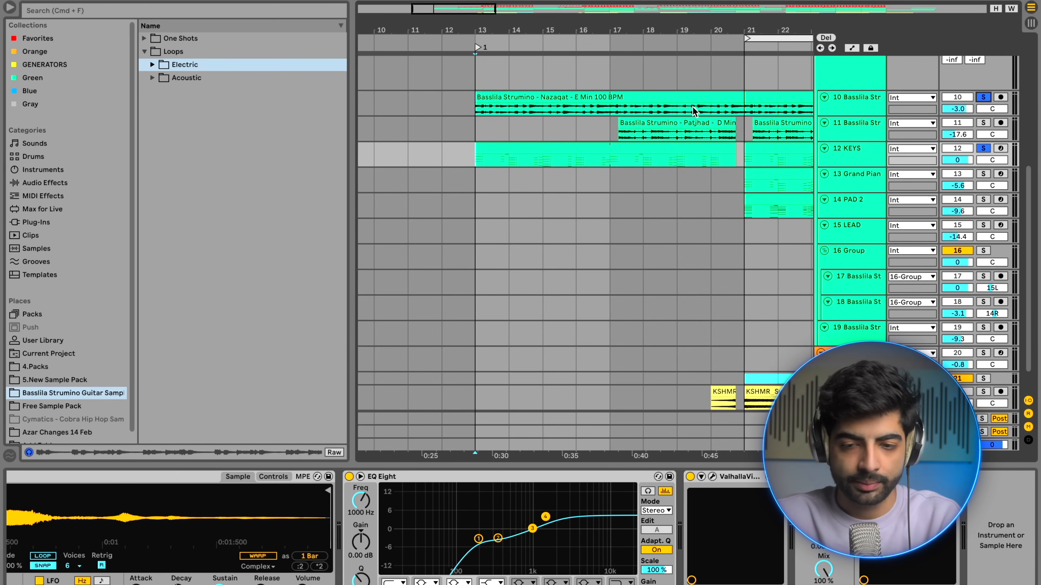
click(481, 107)
key(space)
scroll(482, 107, up, 3)
scroll(481, 106, right, 1)
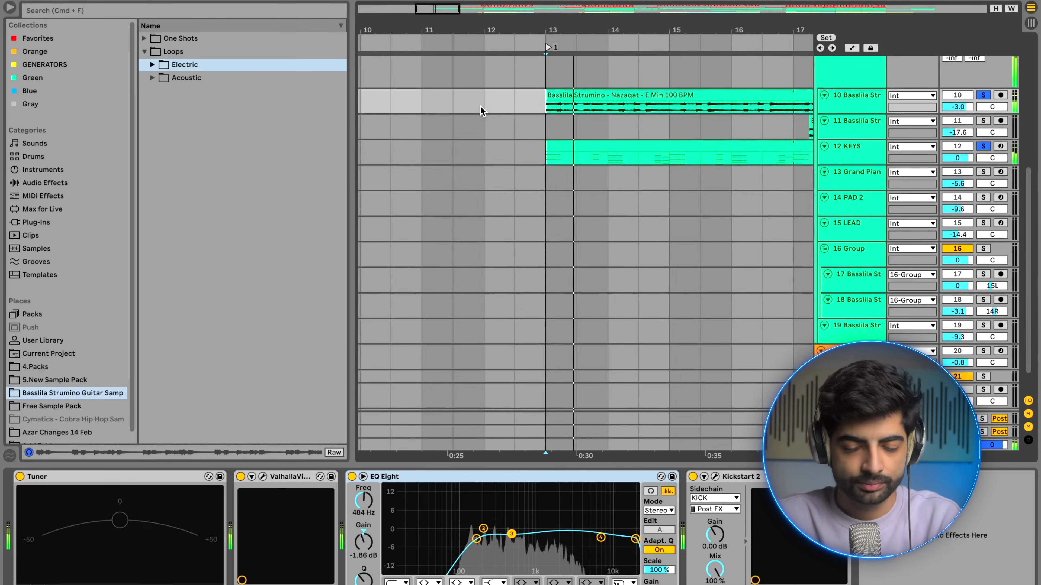
click(517, 116)
click(545, 128)
scroll(546, 128, down, 2)
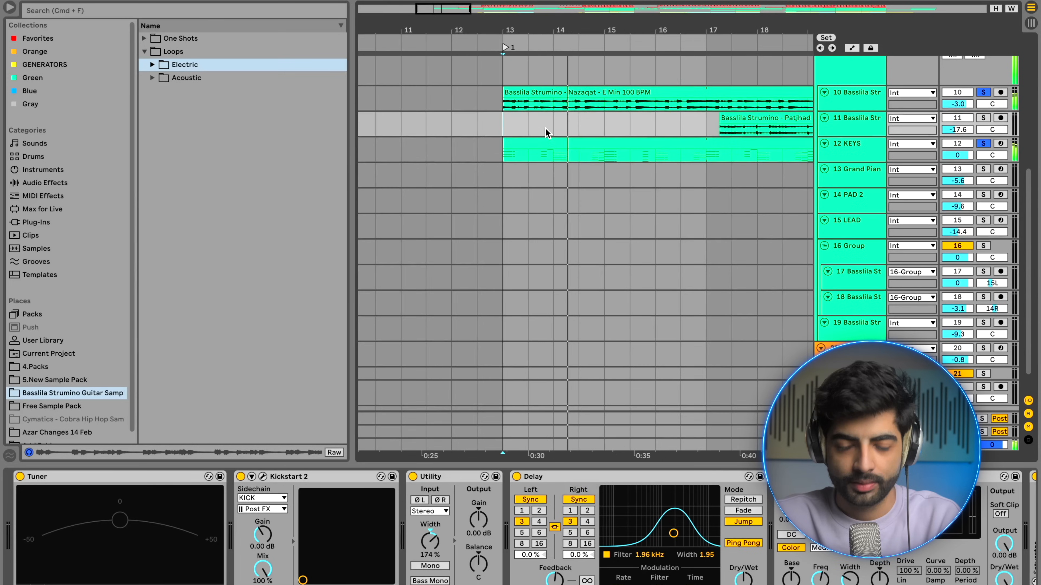
scroll(545, 127, up, 3)
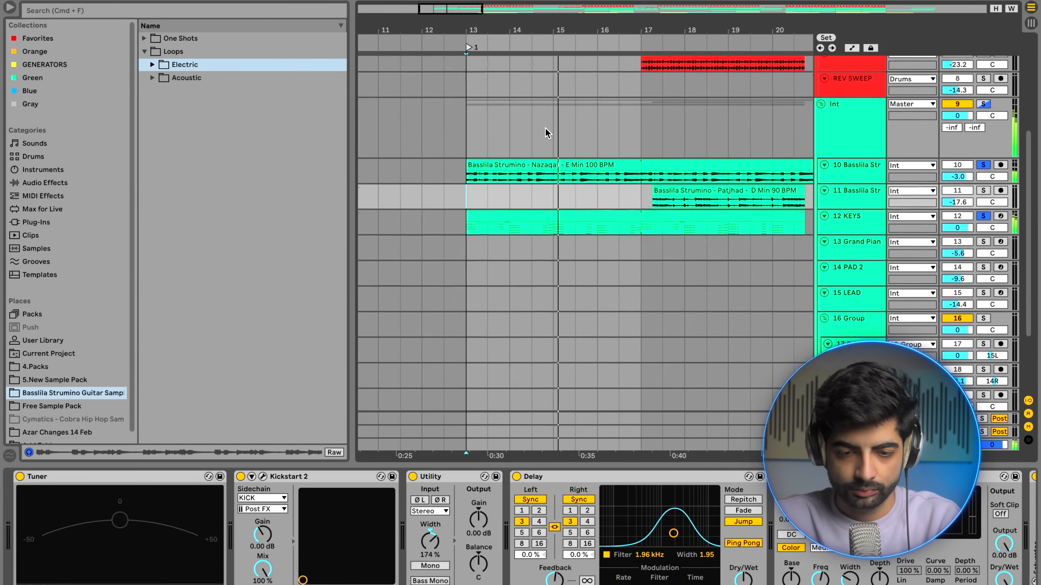
click(551, 192)
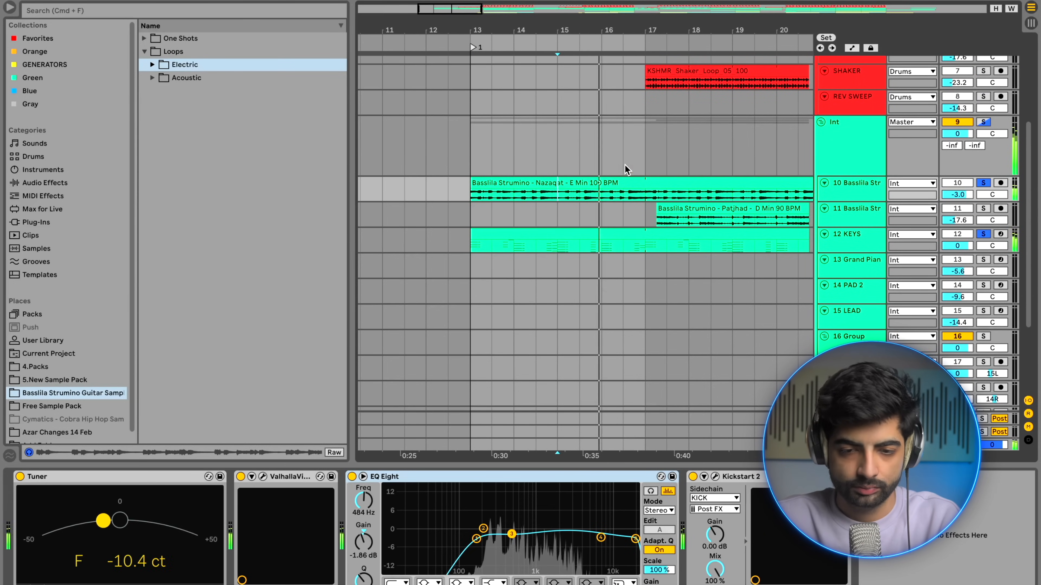
Highlight bars 13 to 17 of the Int group, from the group track down to PAD 2.
drag(643, 153, 477, 161)
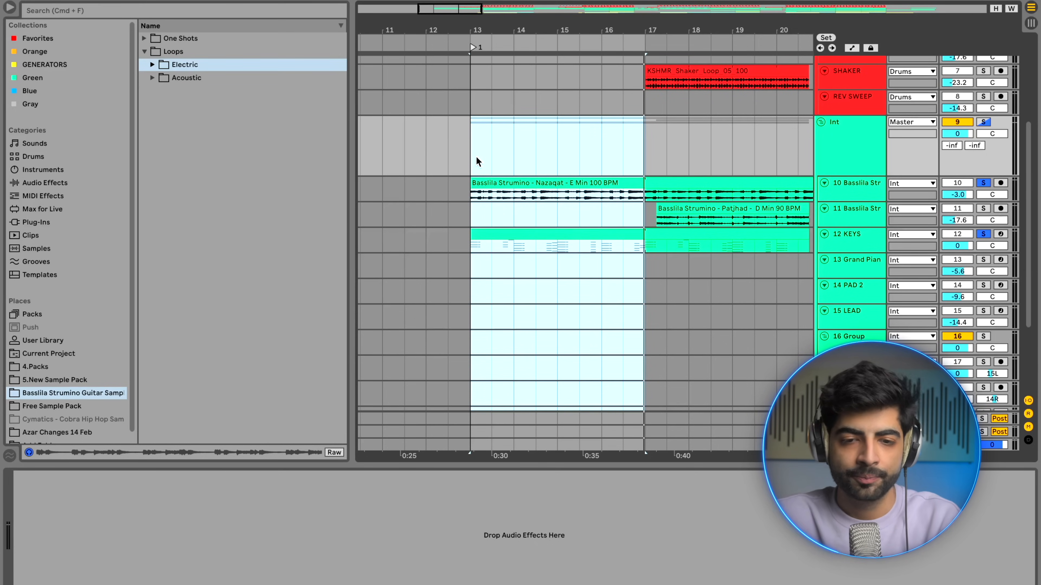
click(477, 161)
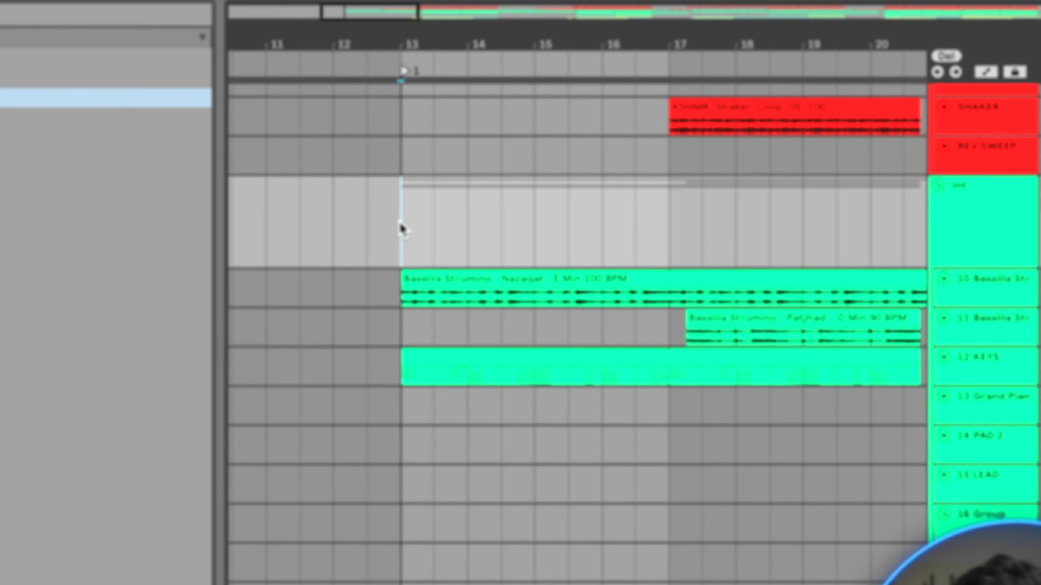
drag(470, 146, 610, 152)
drag(619, 259, 676, 264)
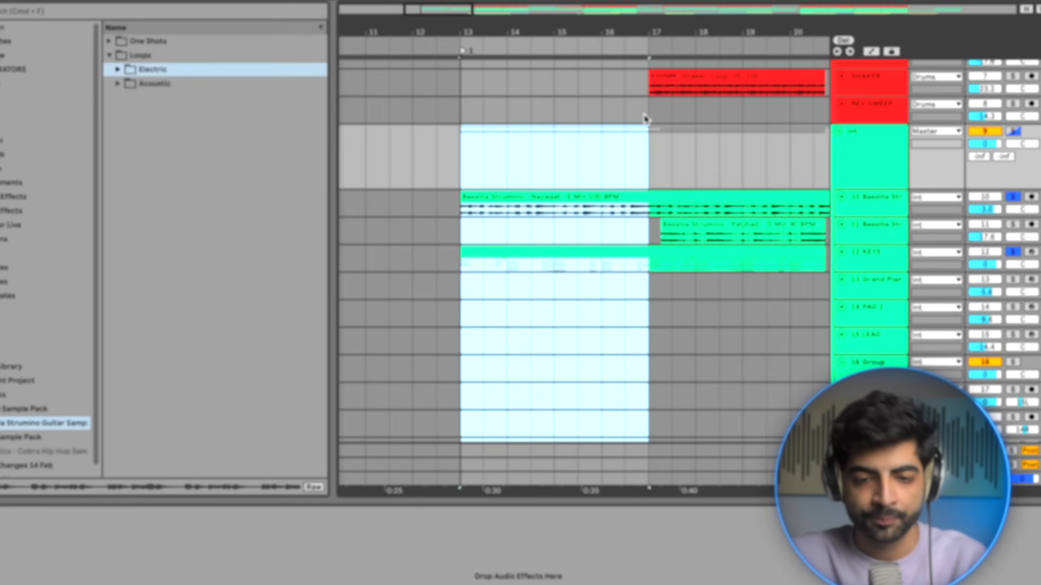
click(669, 207)
drag(642, 122, 469, 286)
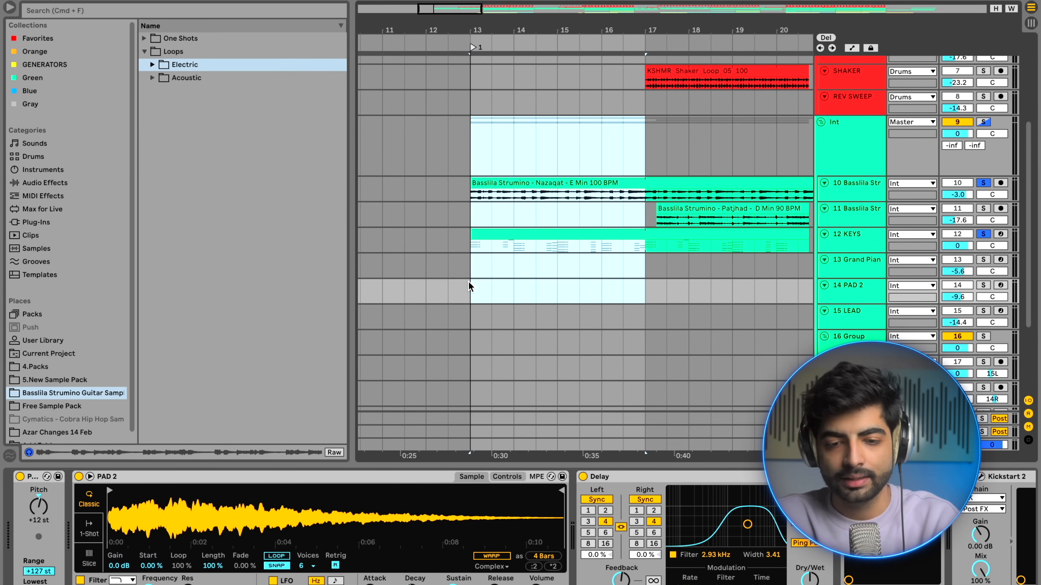
Highlight bars 17 to 21 on the Int group, on the SHAKER track, and across both guitar tracks and KEYS.
scroll(469, 286, right, 5)
scroll(468, 286, up, 1)
drag(508, 180, 647, 232)
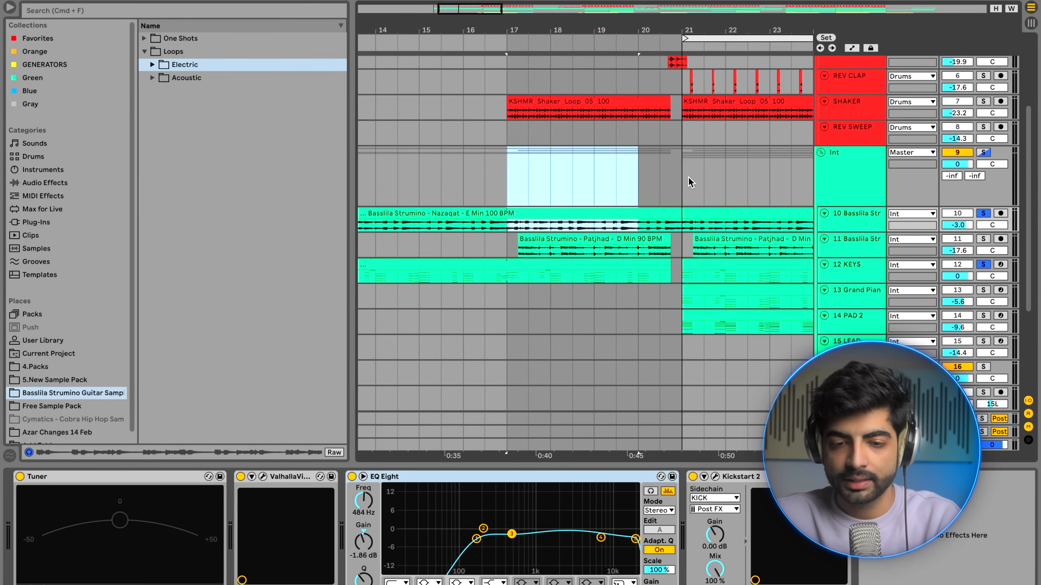
shift+click(683, 182)
drag(514, 119, 682, 114)
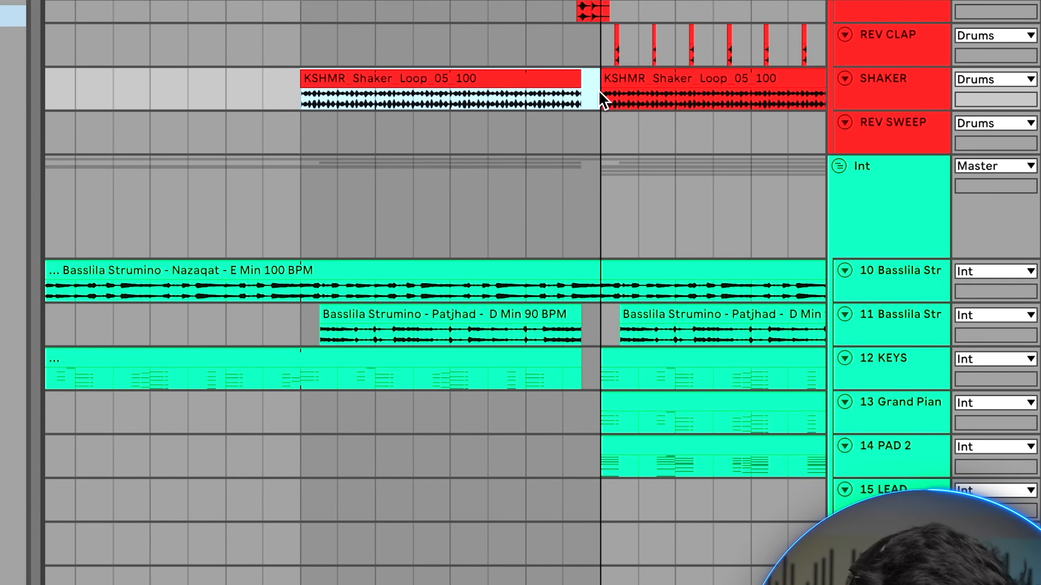
scroll(570, 186, left, 5)
scroll(570, 186, down, 1)
mouse_move(397, 232)
mouse_down()
mouse_move(458, 351)
mouse_move(545, 274)
mouse_move(762, 256)
mouse_up()
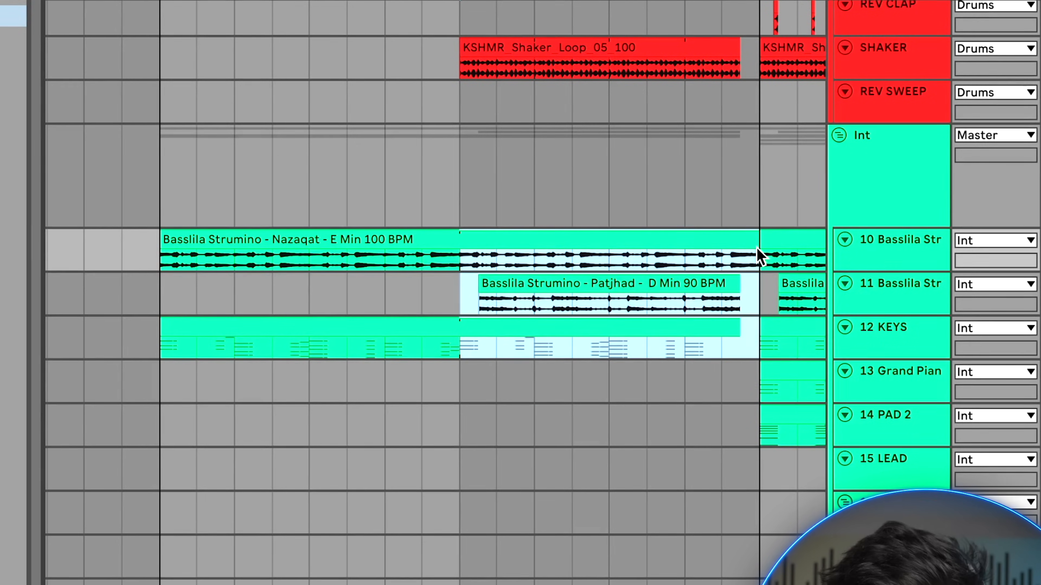
Solo the Patjhad guitar along with Nazaqat and KEYS, play from bar 17, and select the first Patjhad clip.
click(455, 302)
click(556, 256)
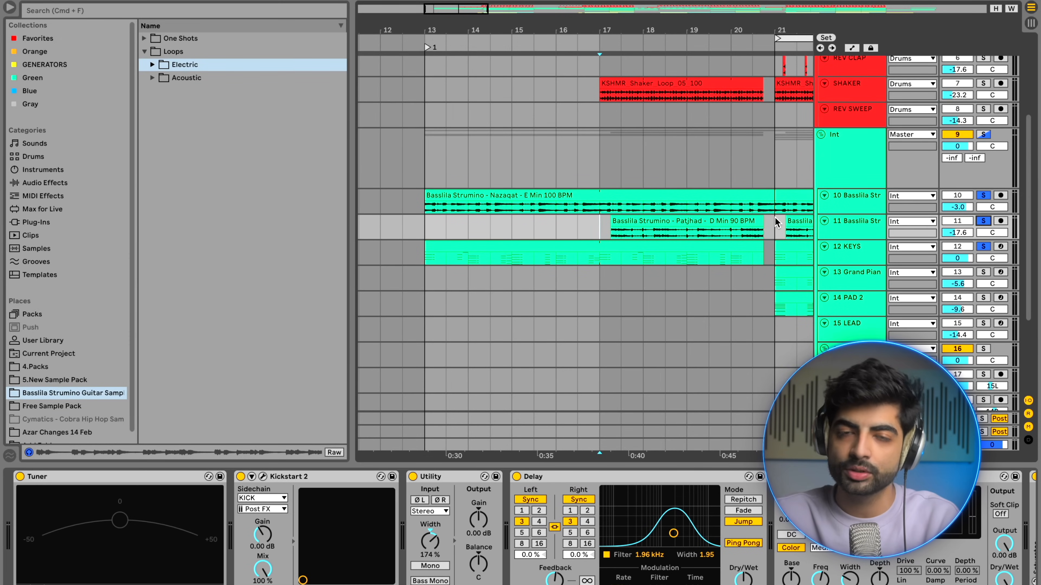
key(space)
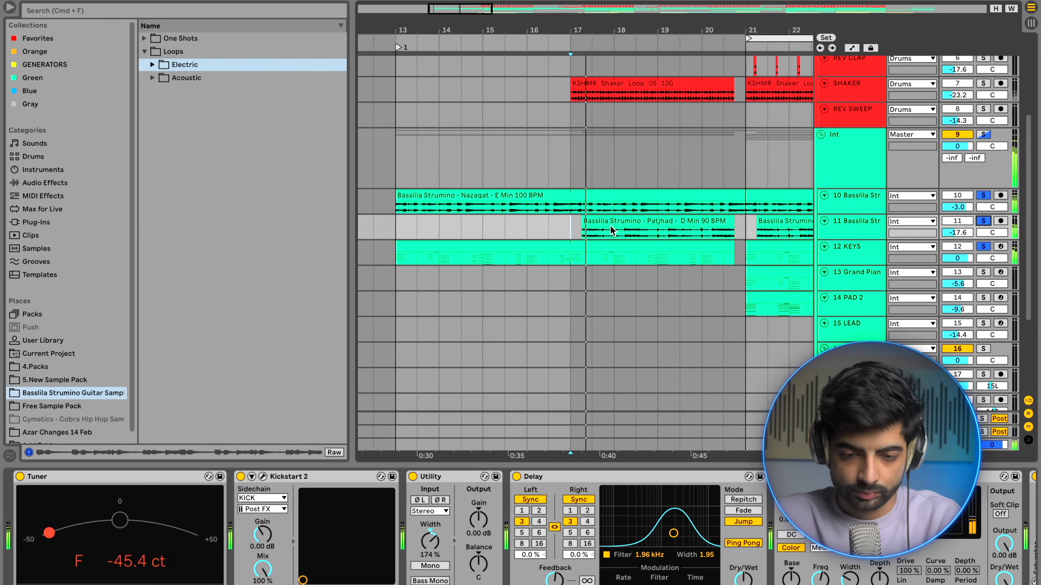
click(601, 211)
click(601, 218)
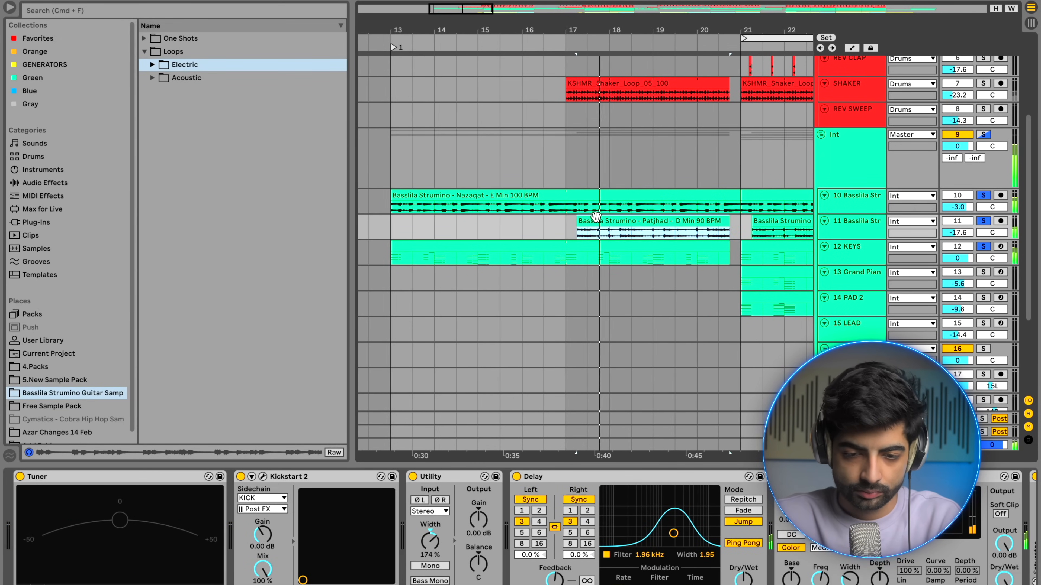
Solo only the Patjhad guitar, listen to it, stop playback, and review its Saturator, Compressor and EQ Eight devices.
click(983, 221)
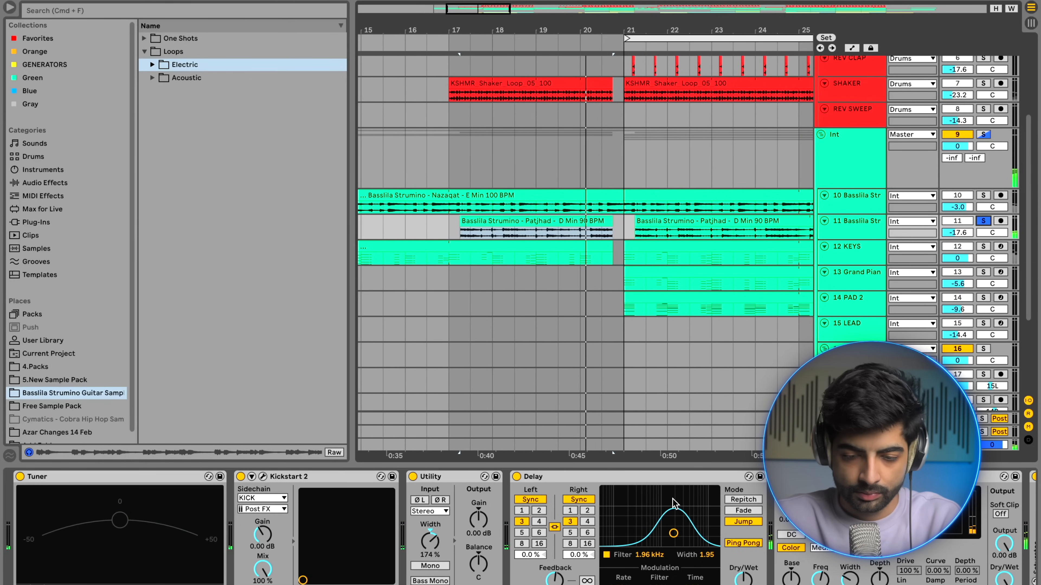
key(space)
scroll(675, 505, right, 10)
Show the first Patjhad clip's source sample in the browser.
click(457, 228)
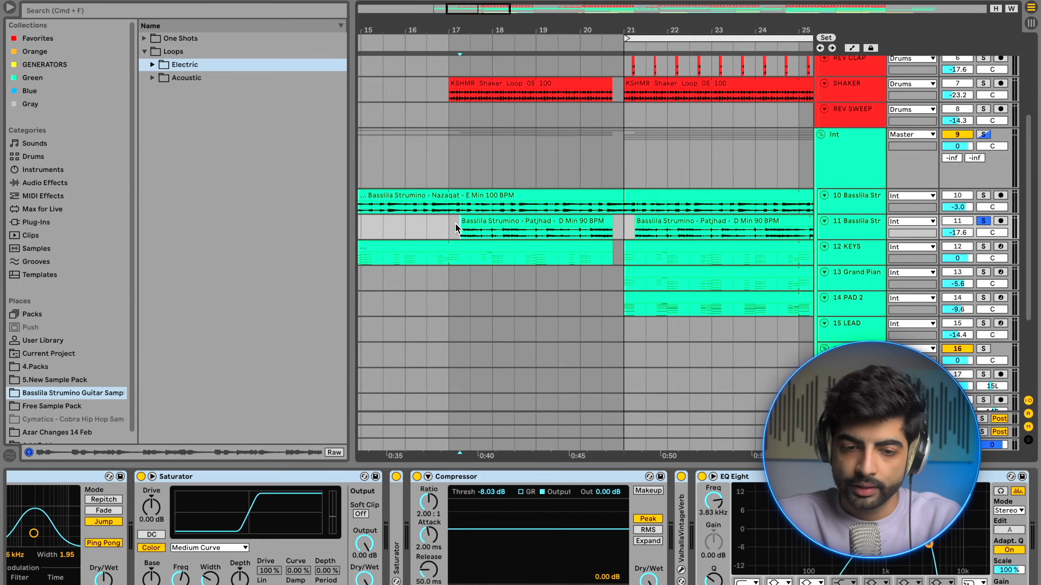
right_click(477, 218)
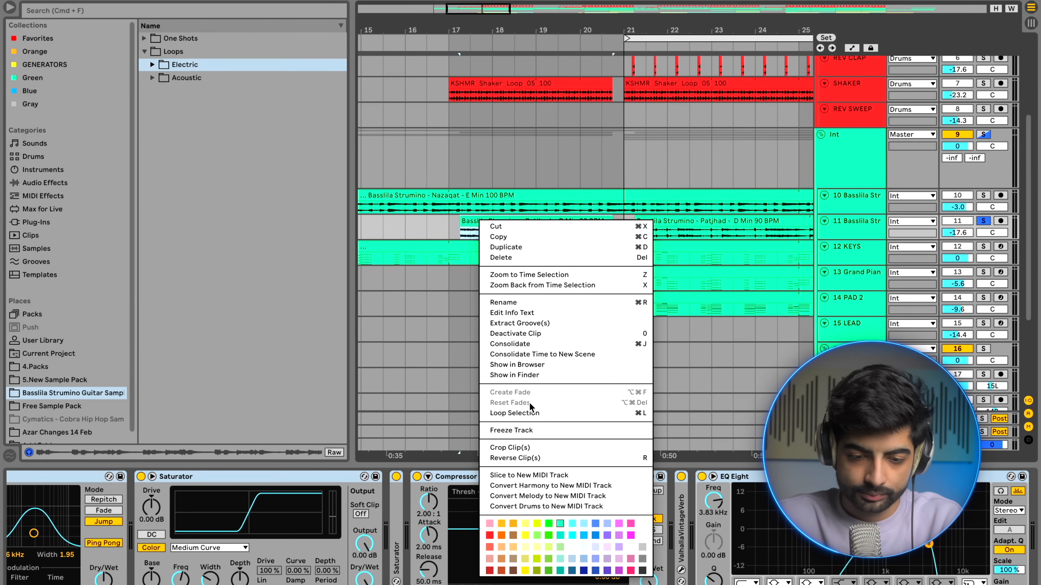
click(528, 365)
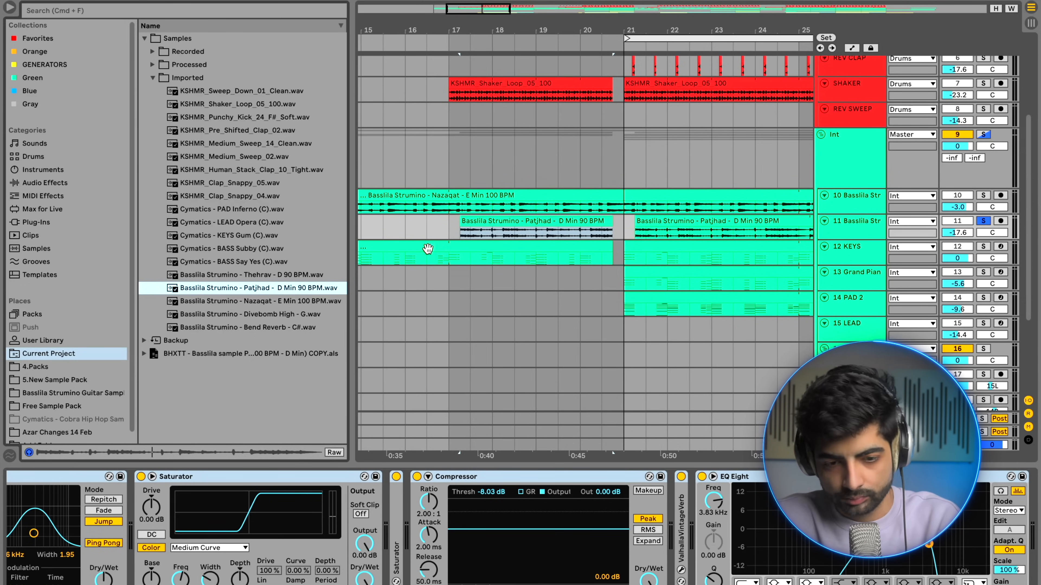
Open the first Patjhad clip's waveform, listen to it, and highlight the quiet passage from 1.3 to just before bar 2.
scroll(626, 222, up, 5)
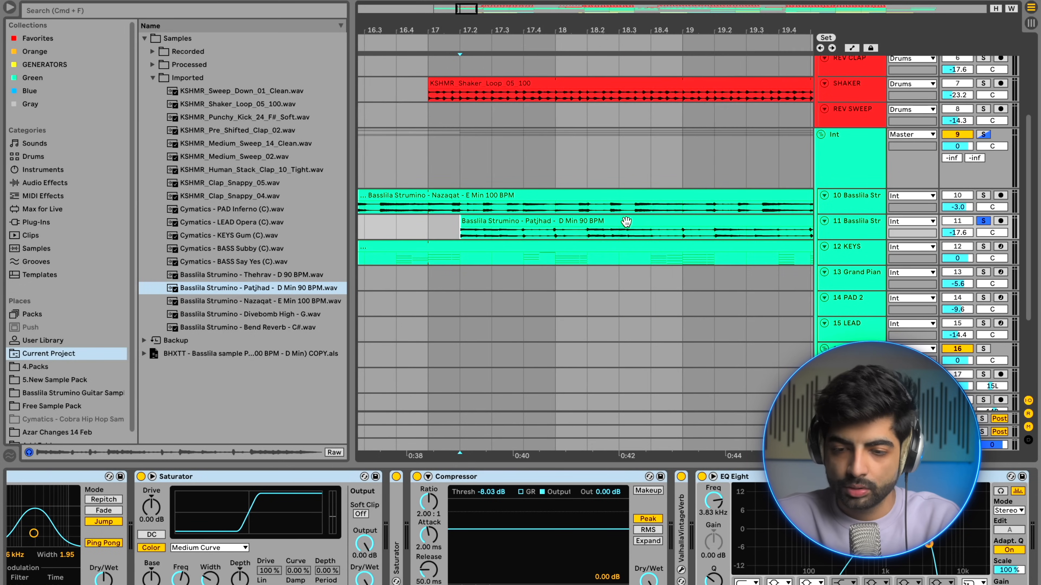
double_click(551, 231)
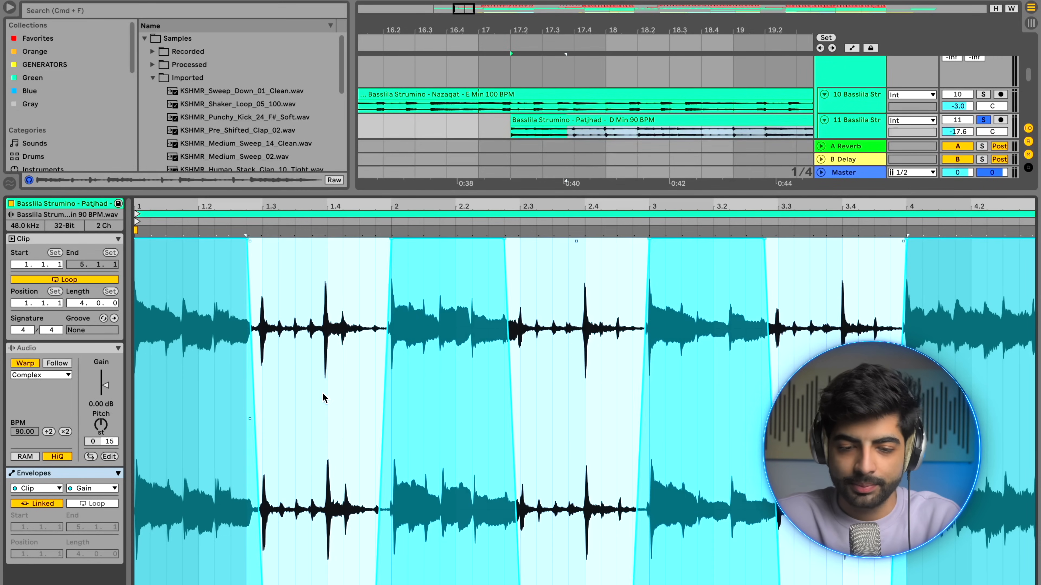
click(324, 398)
key(space)
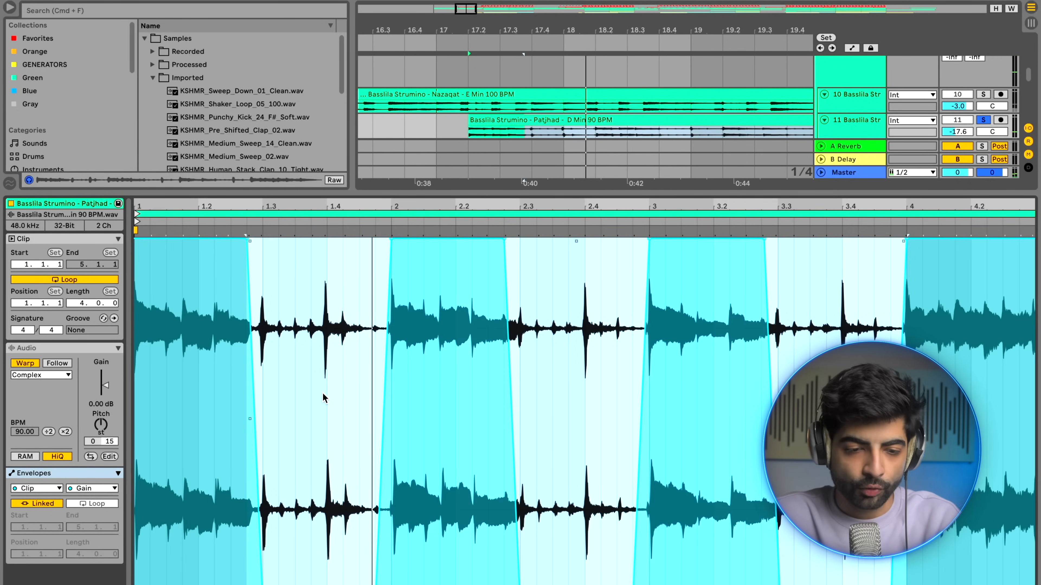
click(299, 364)
drag(263, 350, 381, 360)
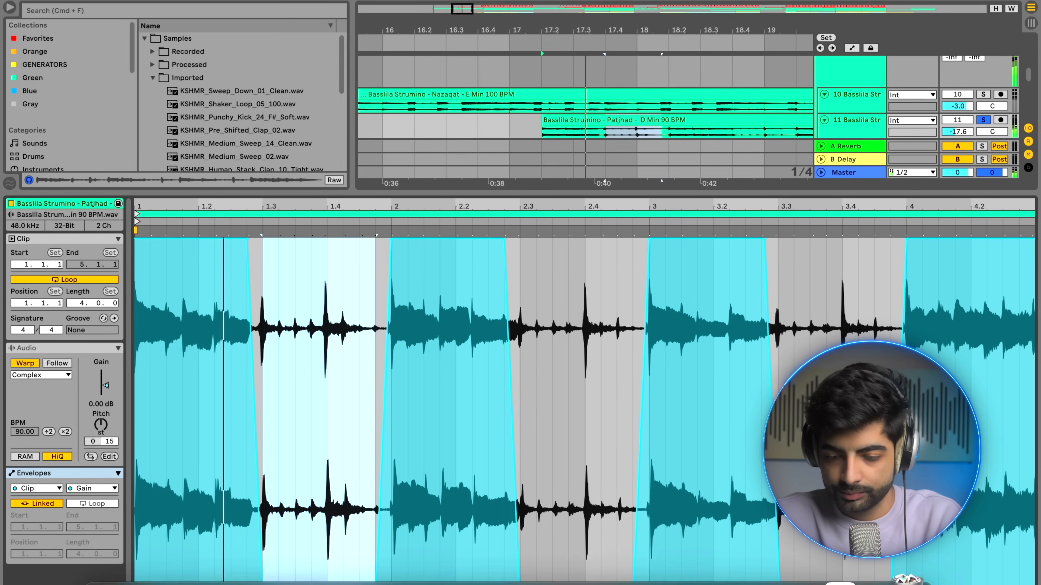
Show the Patjhad track's effect devices, play the soloed loop, and switch on the Delay and the Medium Curve Saturator.
key(shift+Tab)
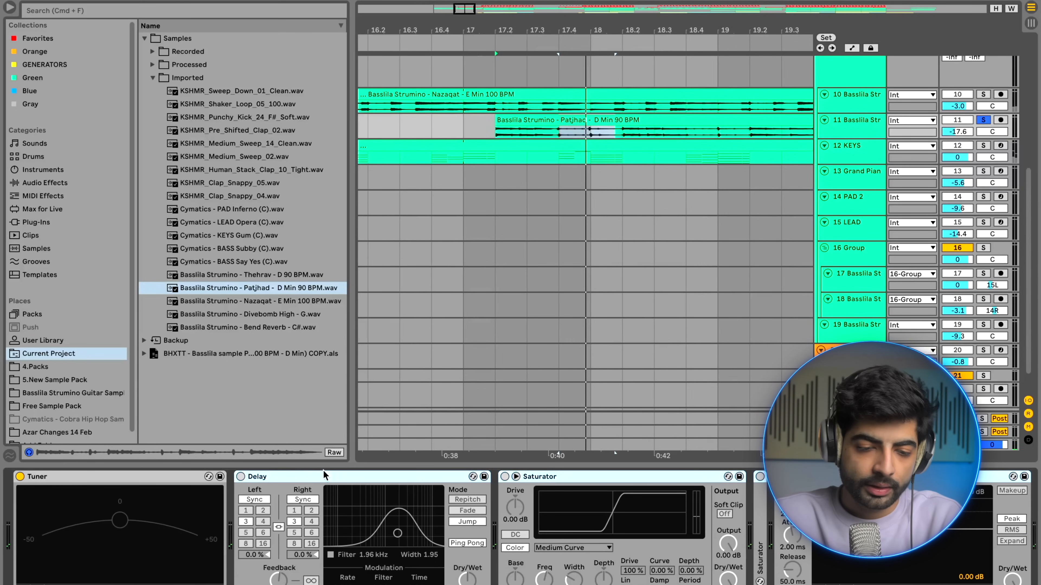
click(315, 483)
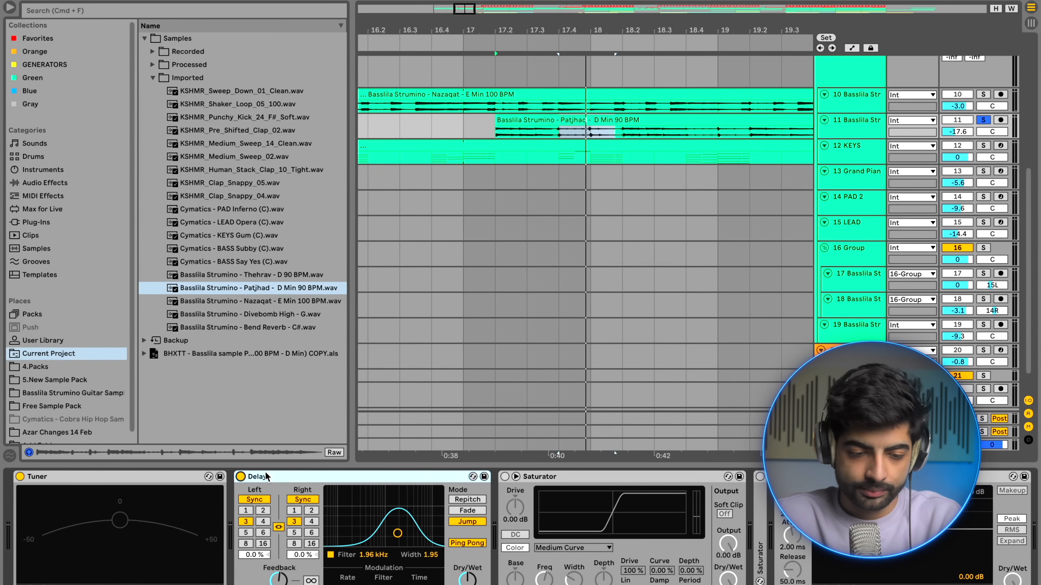
key(space)
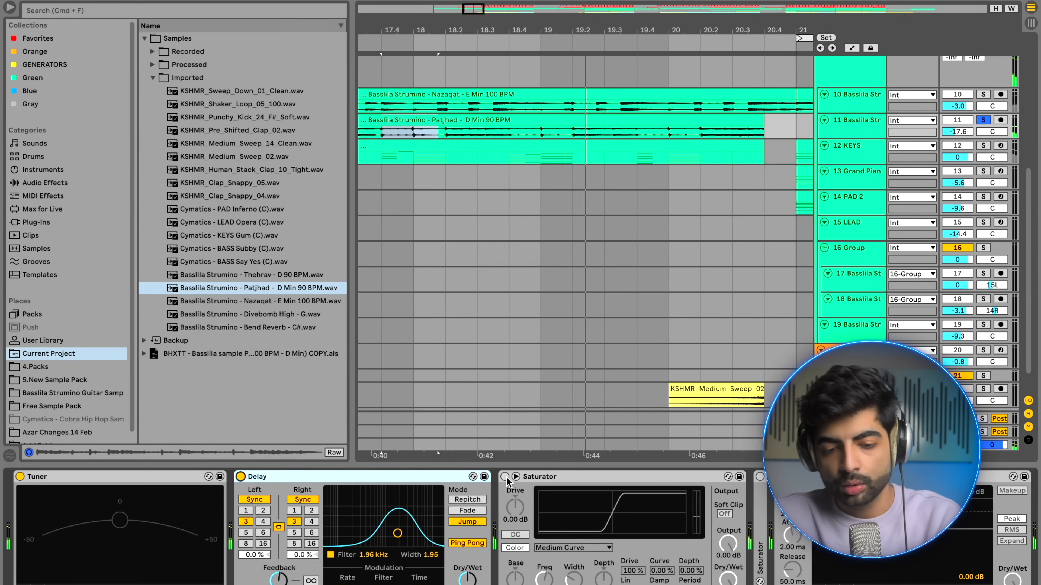
scroll(590, 246, left, 5)
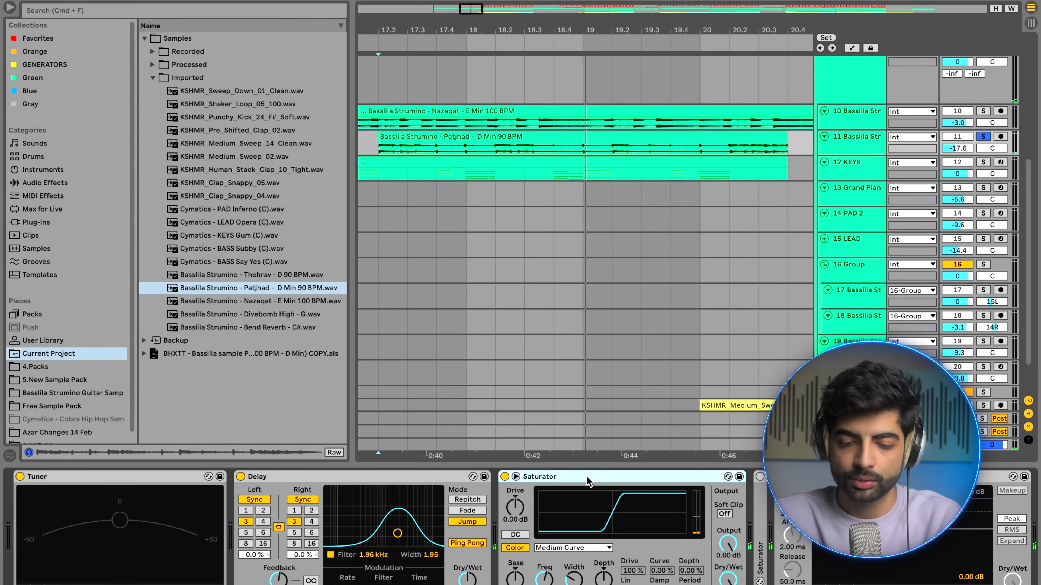
Unfold the Sinoid Fold Saturator, switch it and the Compressor on, and listen to the Patjhad guitar through them.
double_click(759, 525)
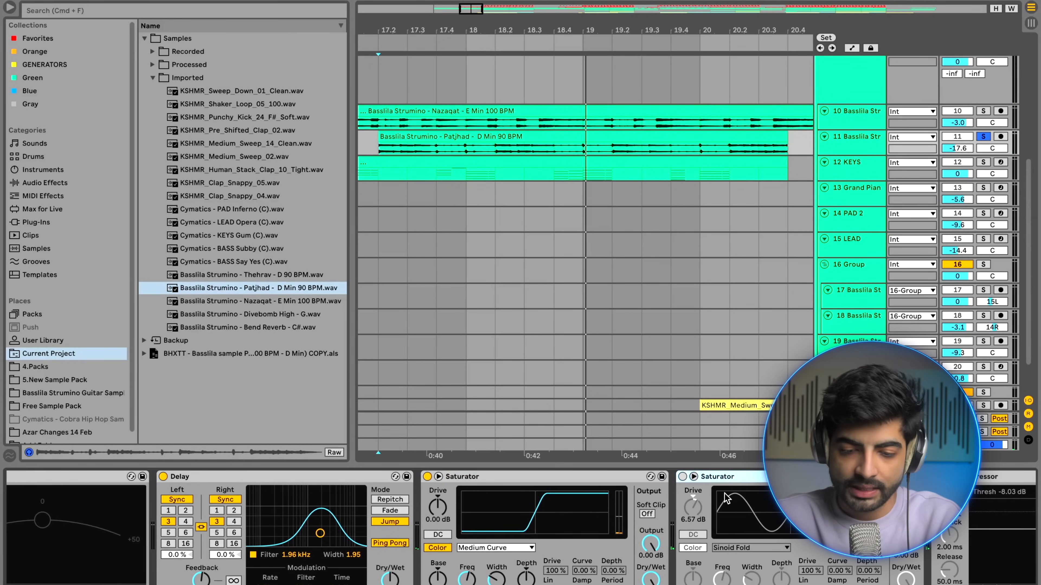
scroll(665, 310, up, 2)
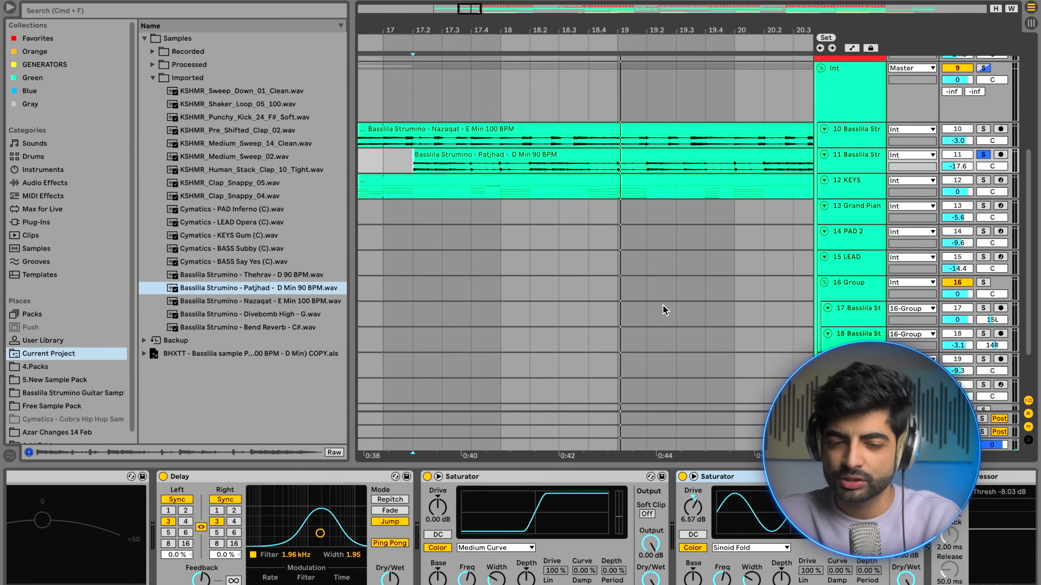
key(space)
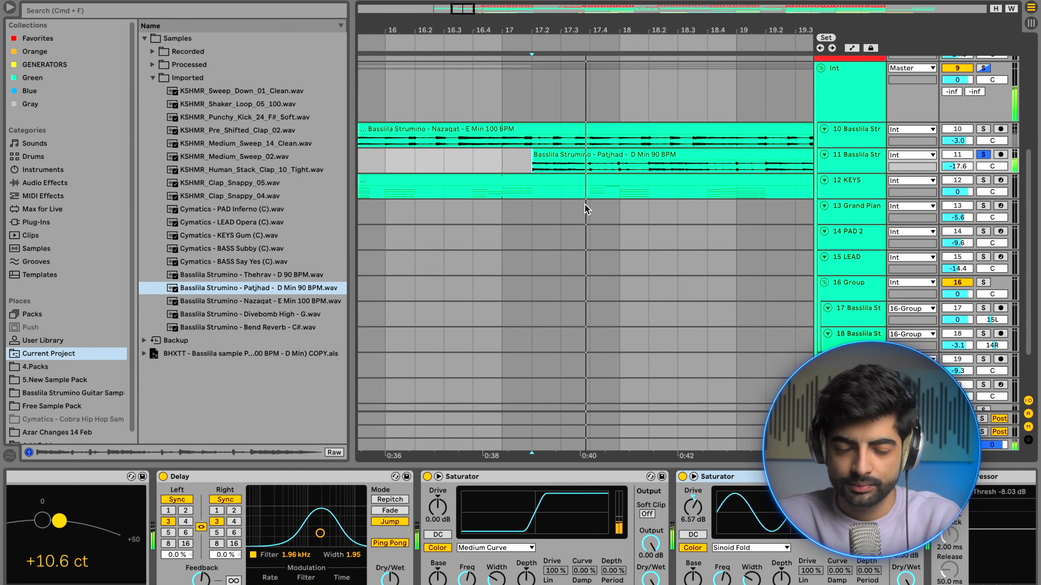
scroll(556, 513, right, 10)
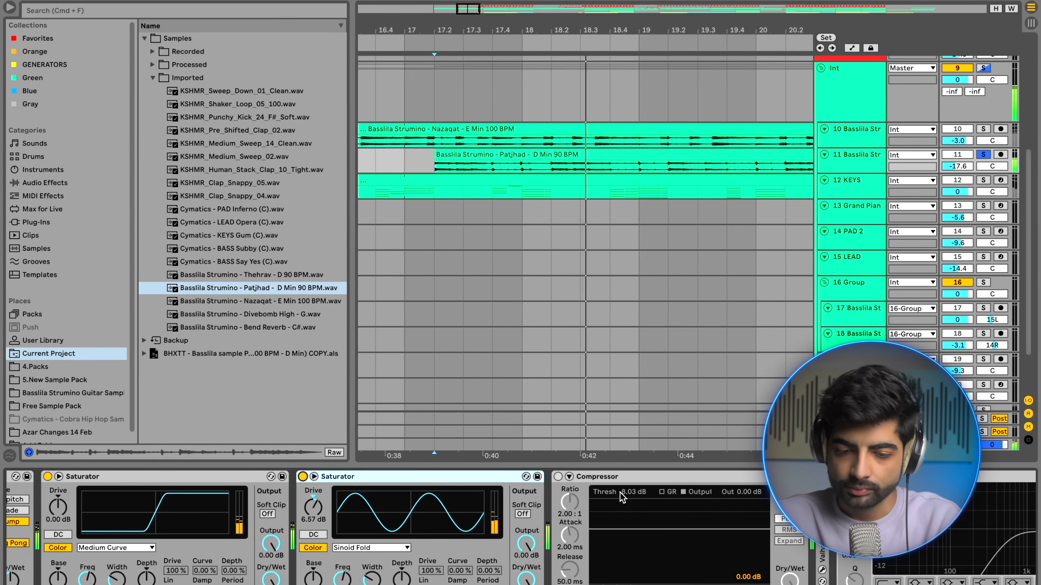
scroll(683, 566, right, 4)
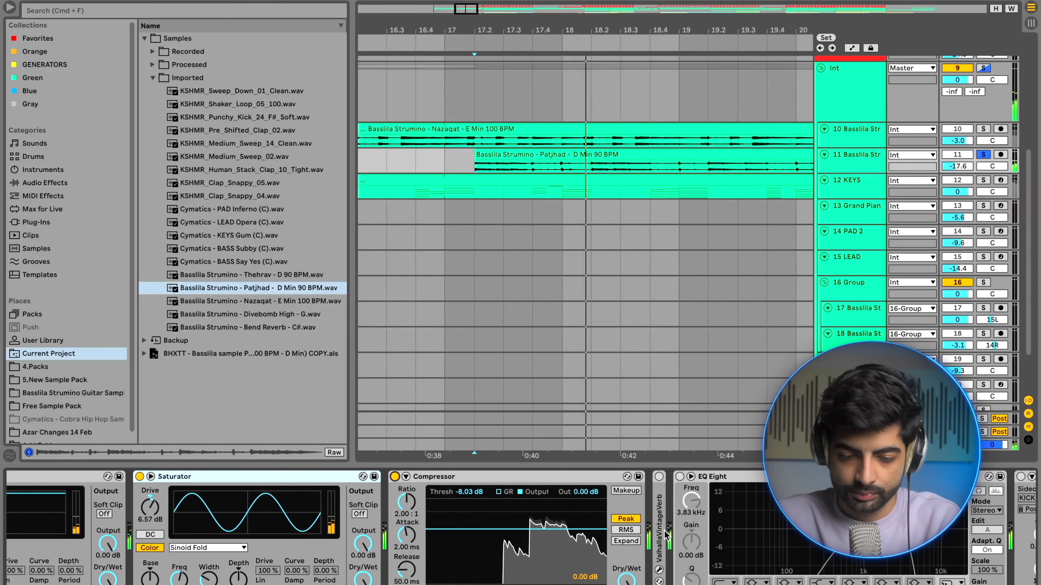
Unfold and switch on ValhallaVintageVerb, review its settings window, close it, and switch on the Patjhad track's EQ Eight.
double_click(660, 484)
click(680, 477)
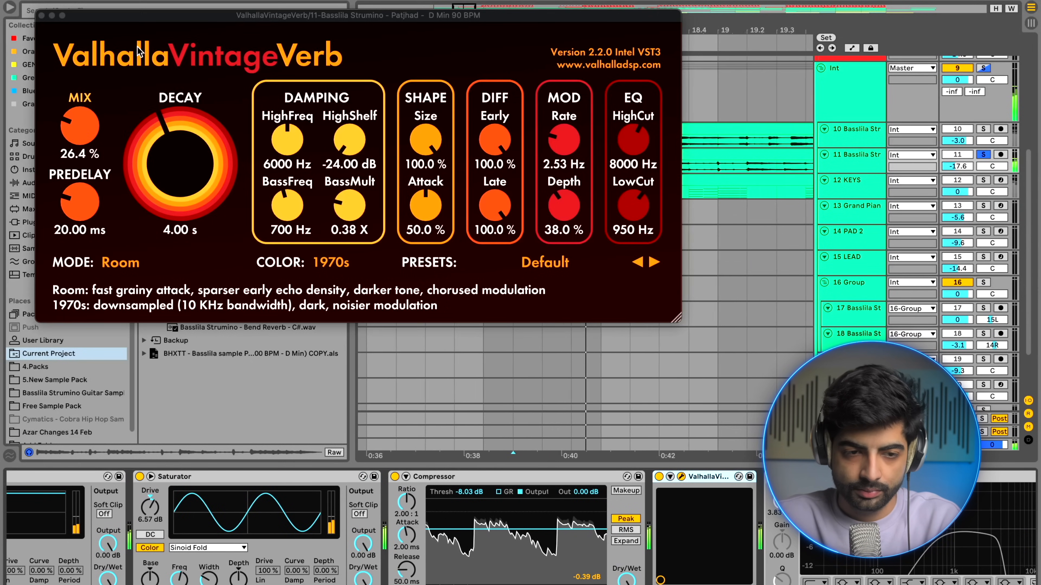
click(680, 477)
scroll(697, 525, right, 5)
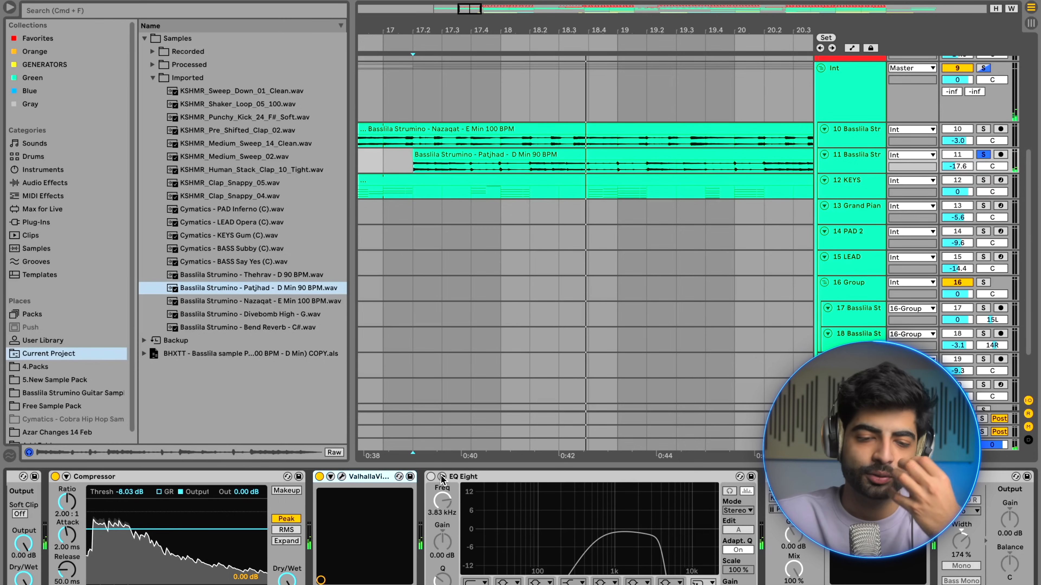
click(430, 476)
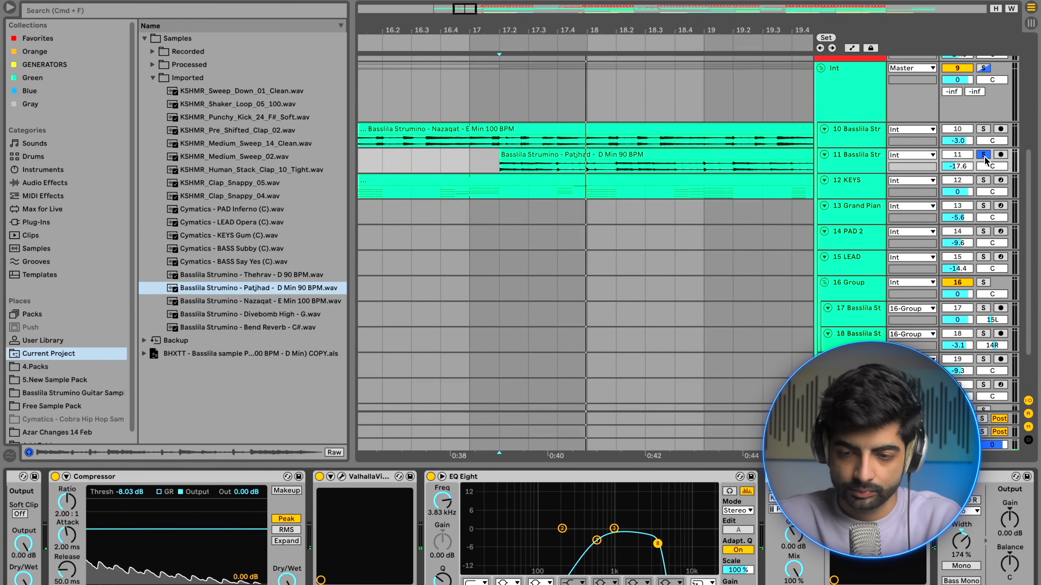
Solo Nazaqat and KEYS along with Patjhad, play the layers together from bar 17, and clear the solos.
click(469, 158)
scroll(468, 155, down, 3)
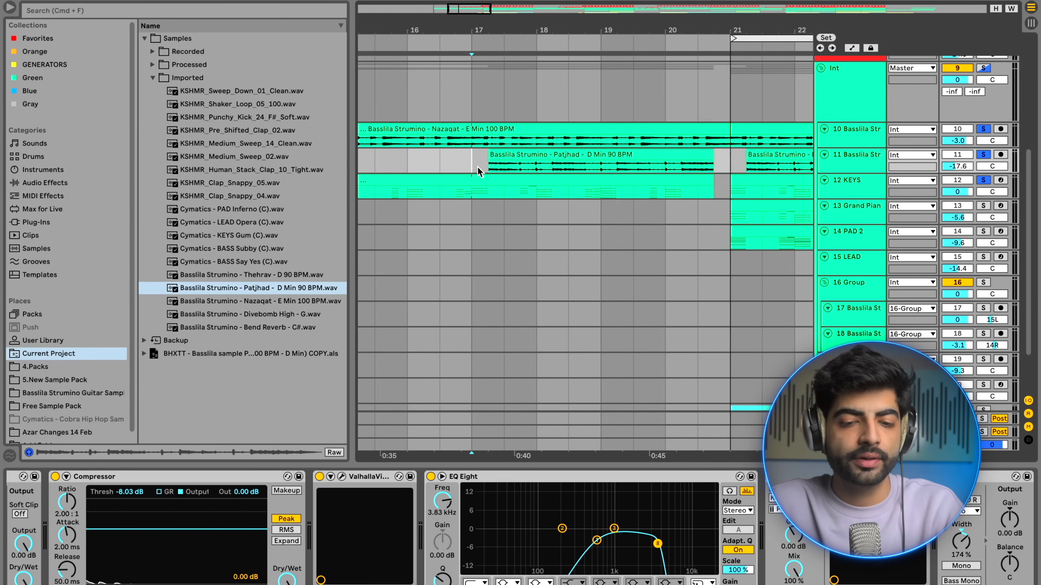
key(space)
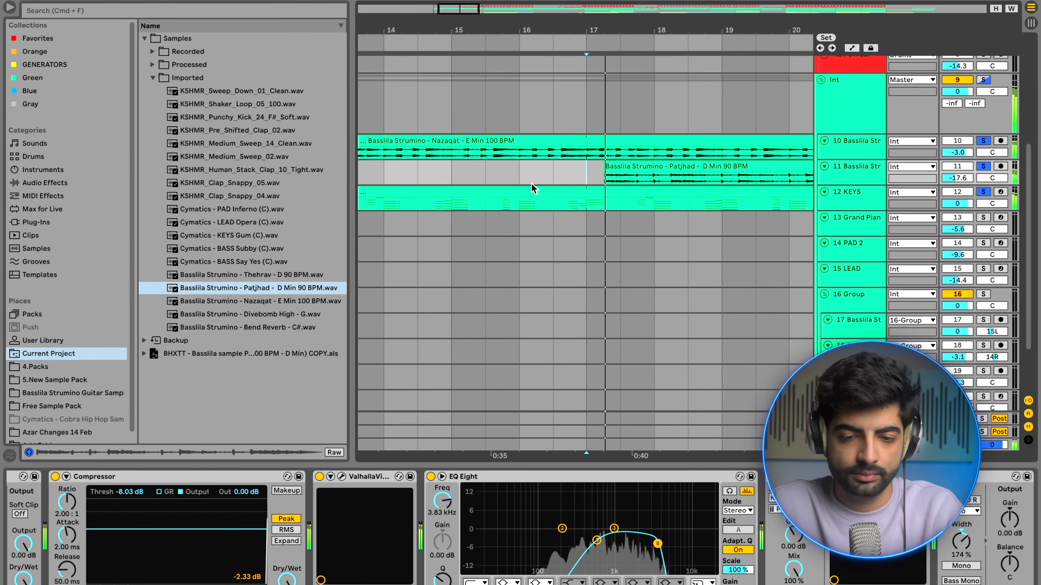
click(567, 201)
scroll(604, 205, down, 3)
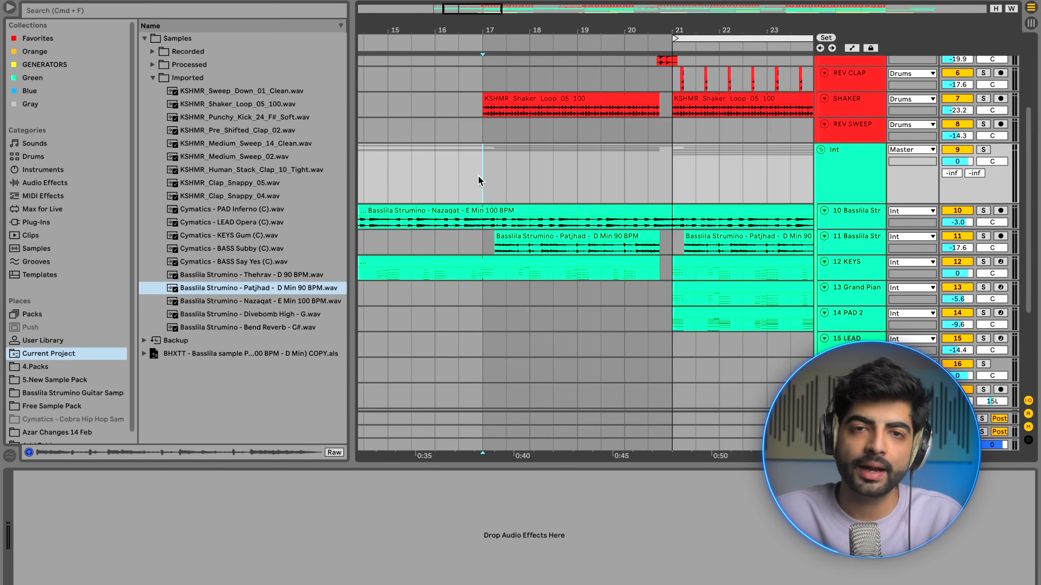
Select the first shaker loop clip, solo the SHAKER track, and play it from bar 17.
click(520, 99)
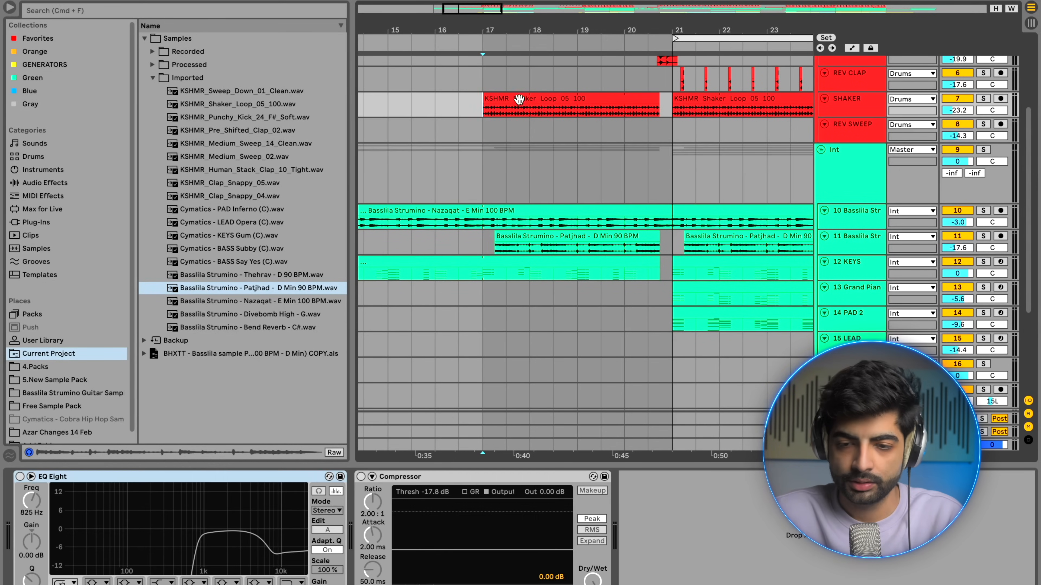
click(983, 99)
key(space)
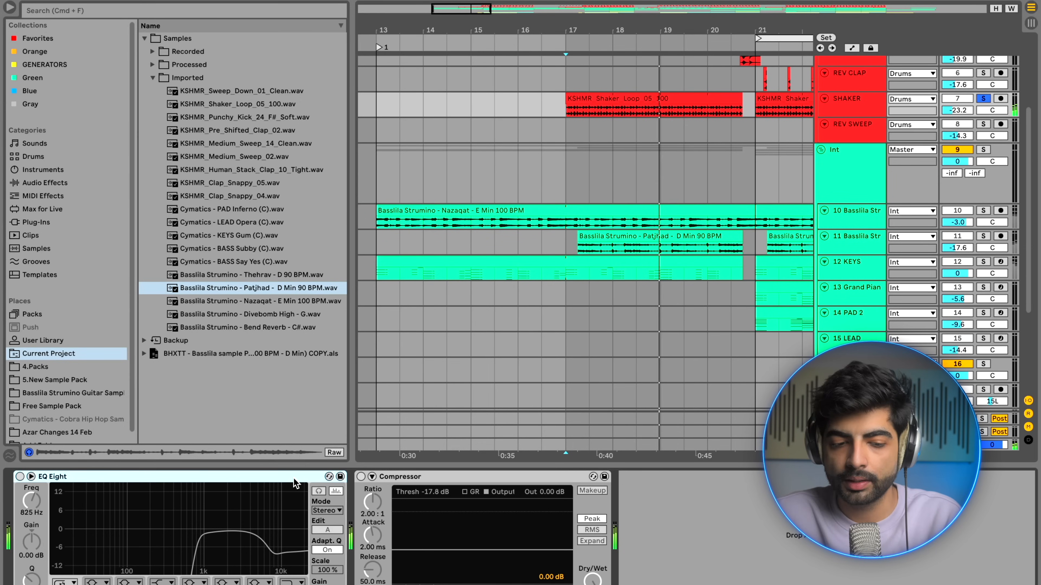
Switch on the SHAKER track's EQ Eight and Compressor, and undo a small nudge of the Compressor threshold.
key(0)
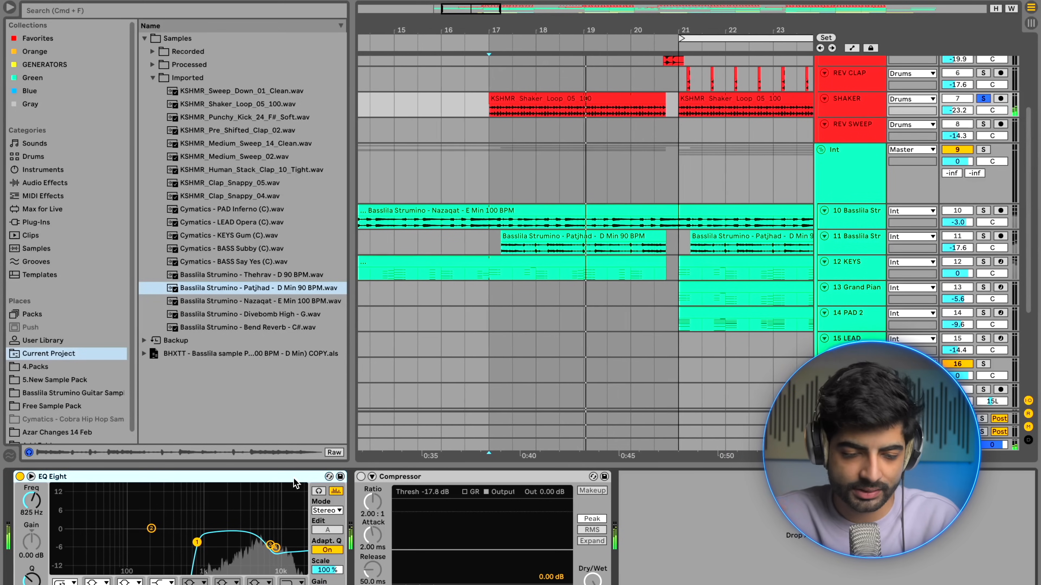
click(361, 490)
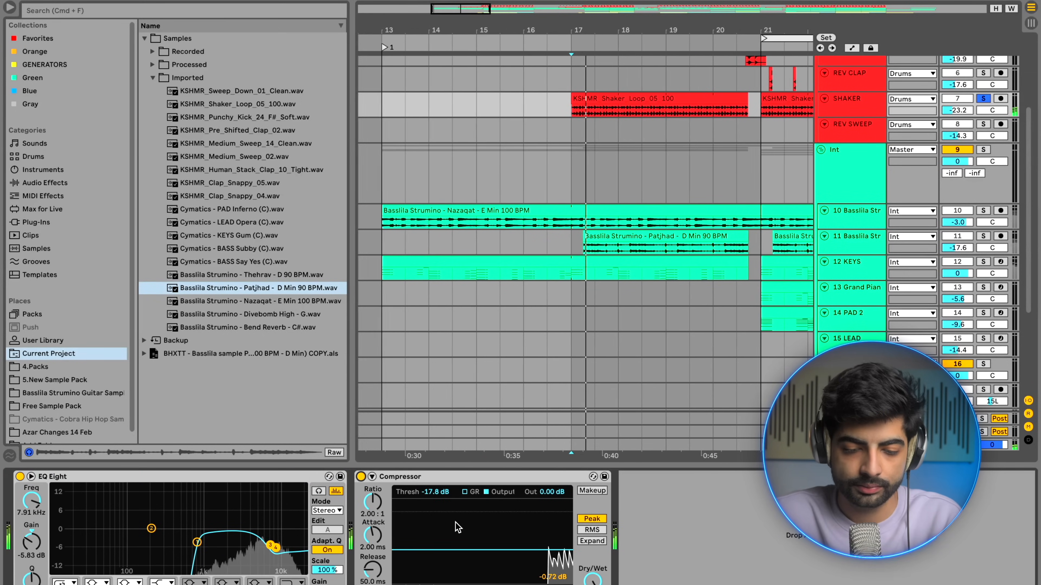
drag(458, 550, 457, 554)
key(super+z)
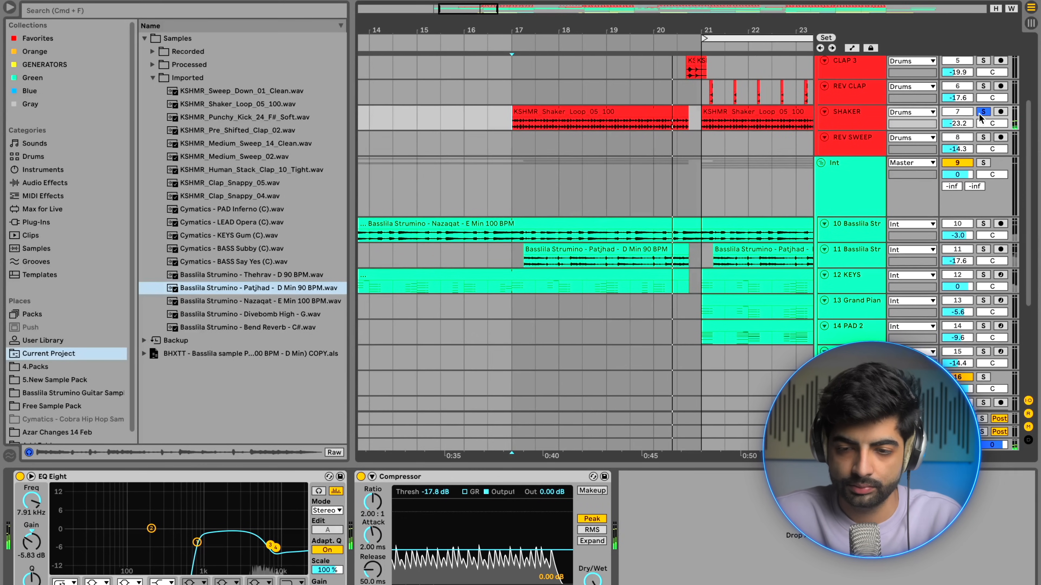
Unsolo SHAKER and listen to all layers from bar 17 into the drum entry at bar 21.
click(983, 105)
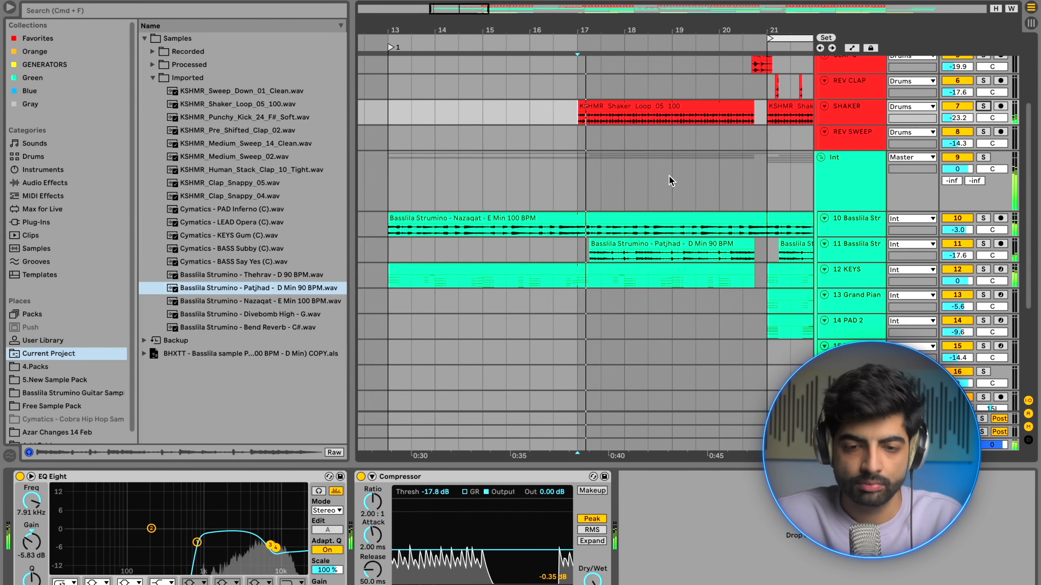
click(573, 188)
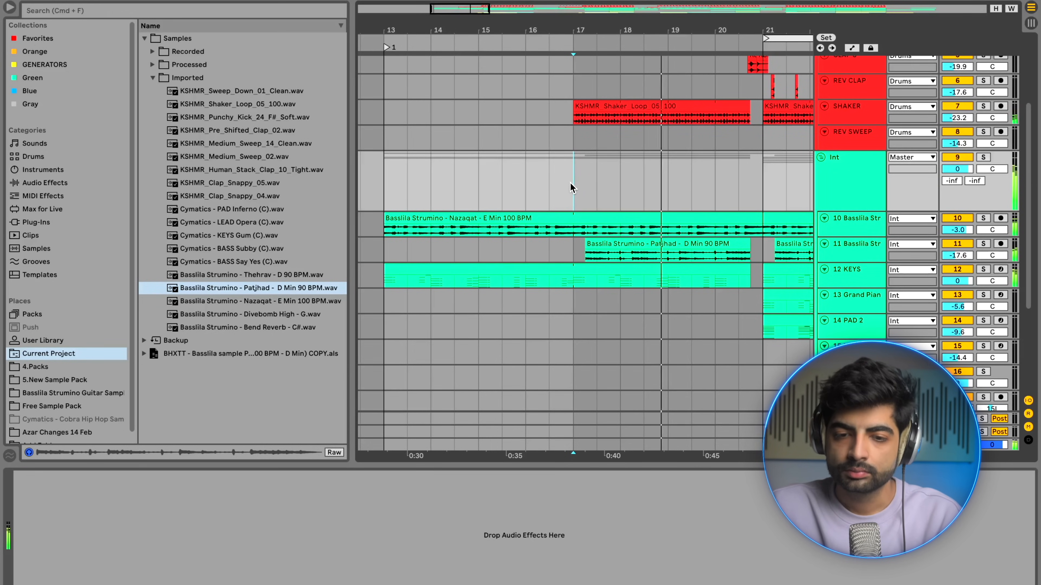
scroll(570, 182, right, 5)
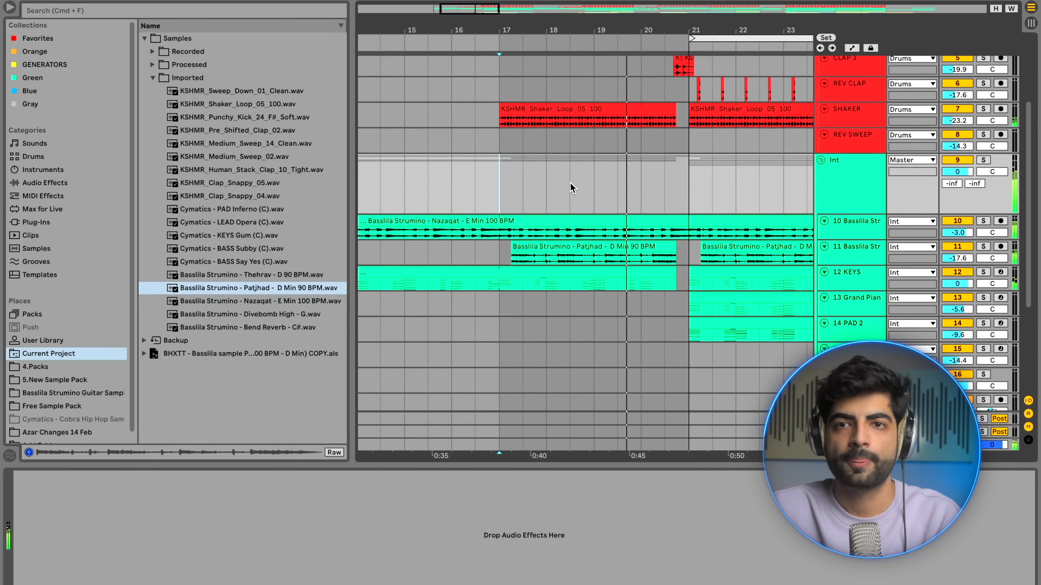
scroll(570, 183, right, 5)
scroll(570, 183, up, 2)
scroll(570, 182, up, 4)
scroll(570, 183, right, 1)
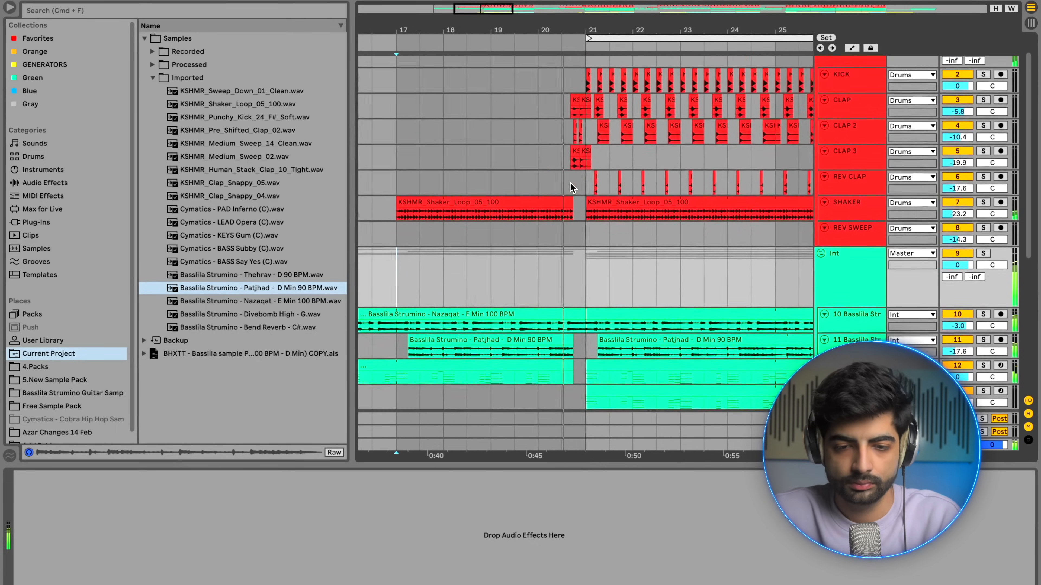
scroll(531, 198, down, 3)
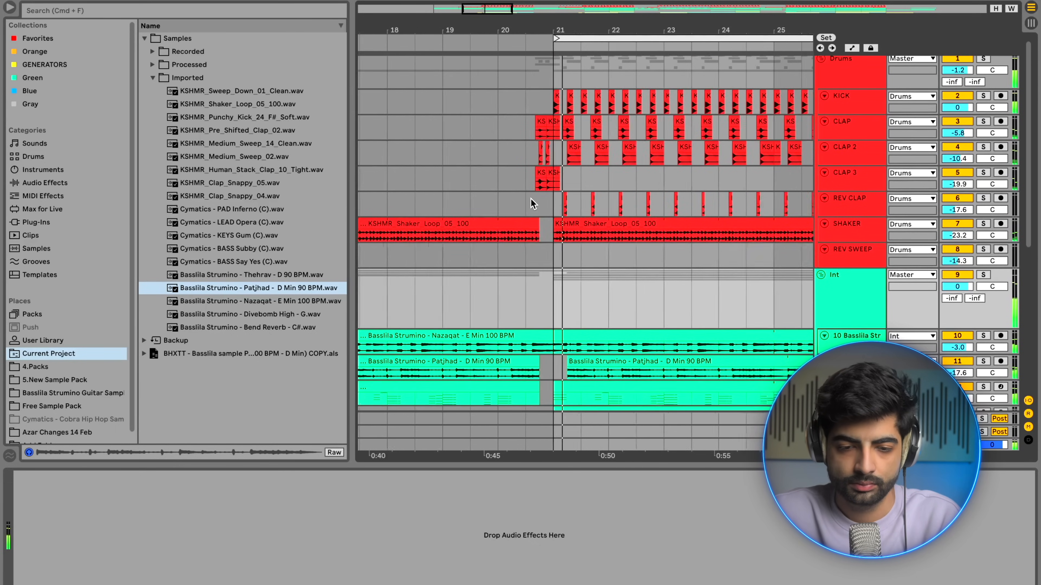
Highlight bars 13 to 21 on the Int group and rename the locator at bar 13 as Intro.
click(545, 284)
drag(545, 289, 390, 302)
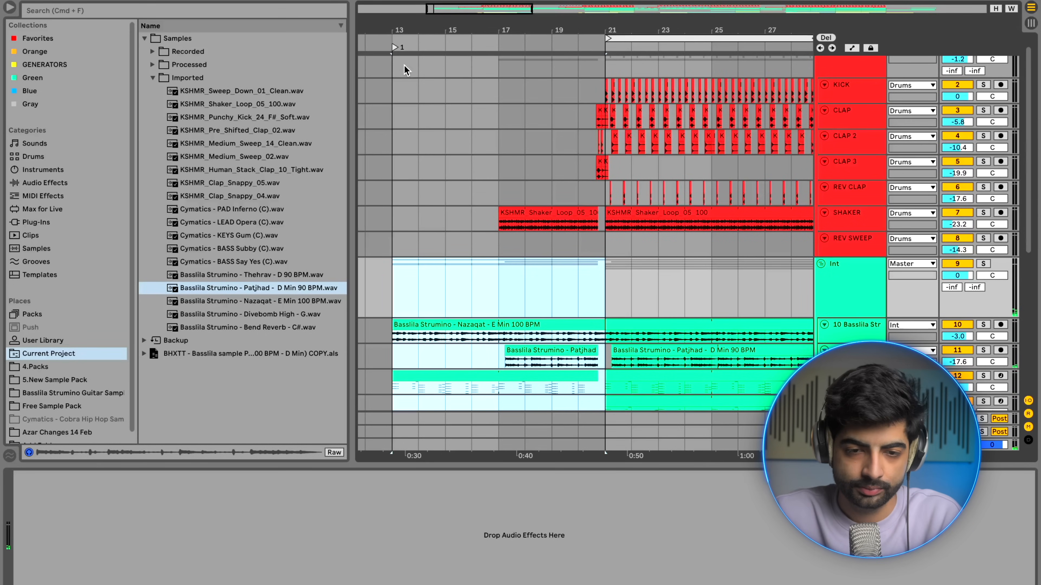
right_click(392, 47)
click(414, 65)
text(Intro)
key(Return)
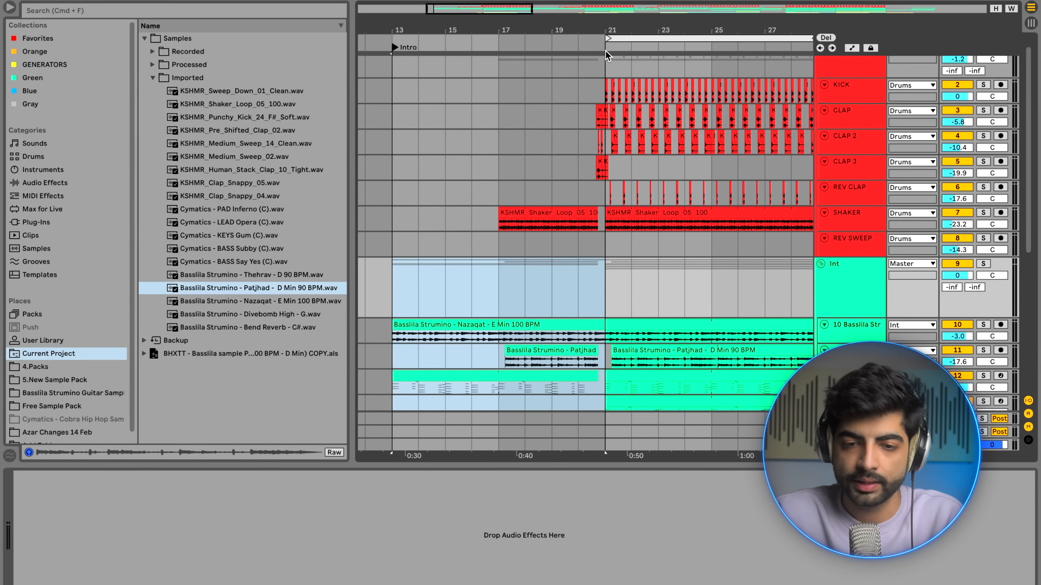
Add a locator named Verse at bar 21.
right_click(605, 51)
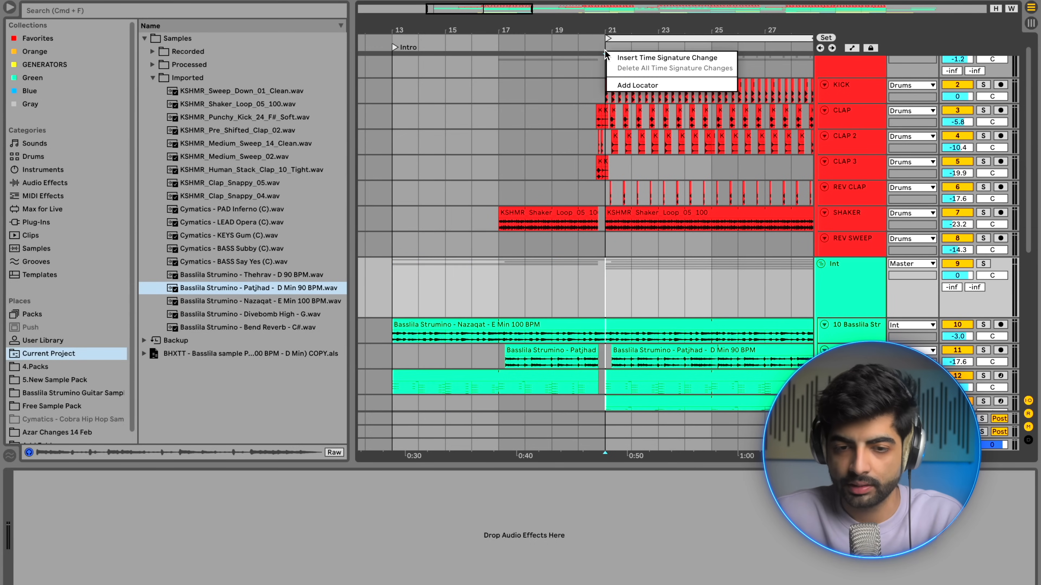
click(624, 86)
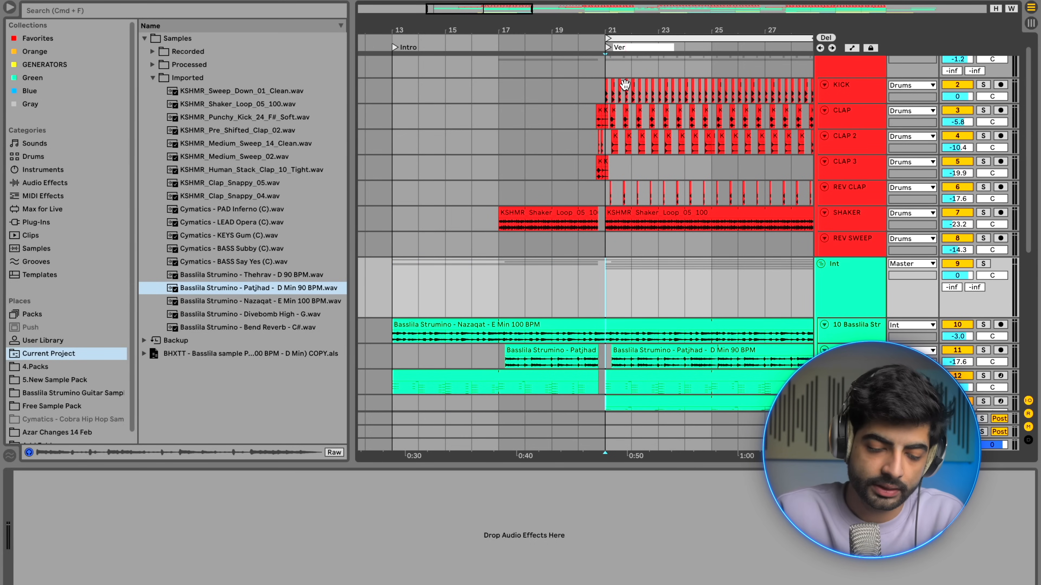
text(Verse)
click(590, 138)
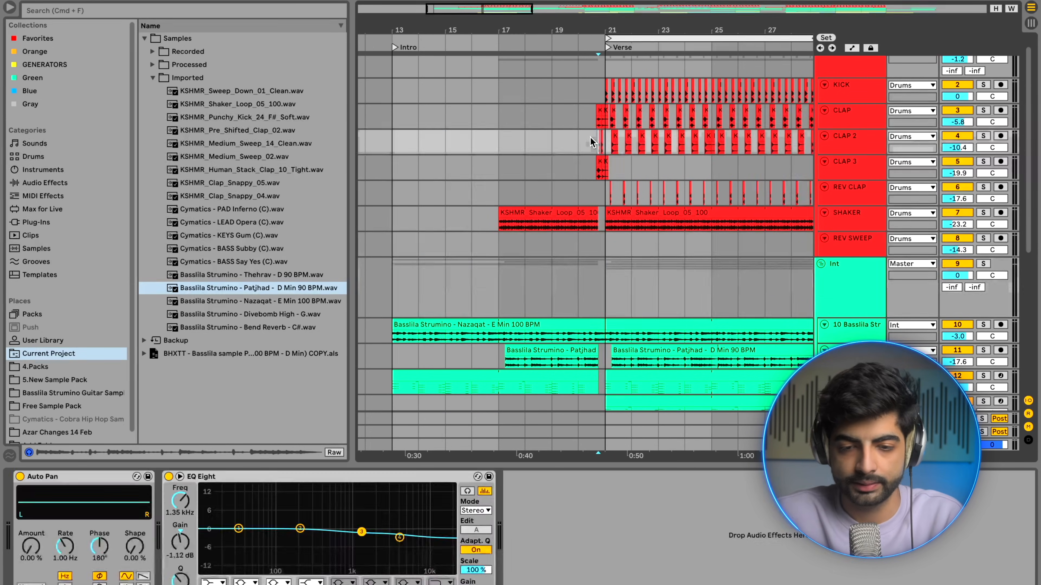
Place the insert marker at bar 21 on the Int group and examine the verse section's layers.
scroll(576, 208, down, 2)
click(576, 209)
scroll(552, 259, right, 2)
click(551, 258)
scroll(533, 275, right, 2)
scroll(533, 275, down, 1)
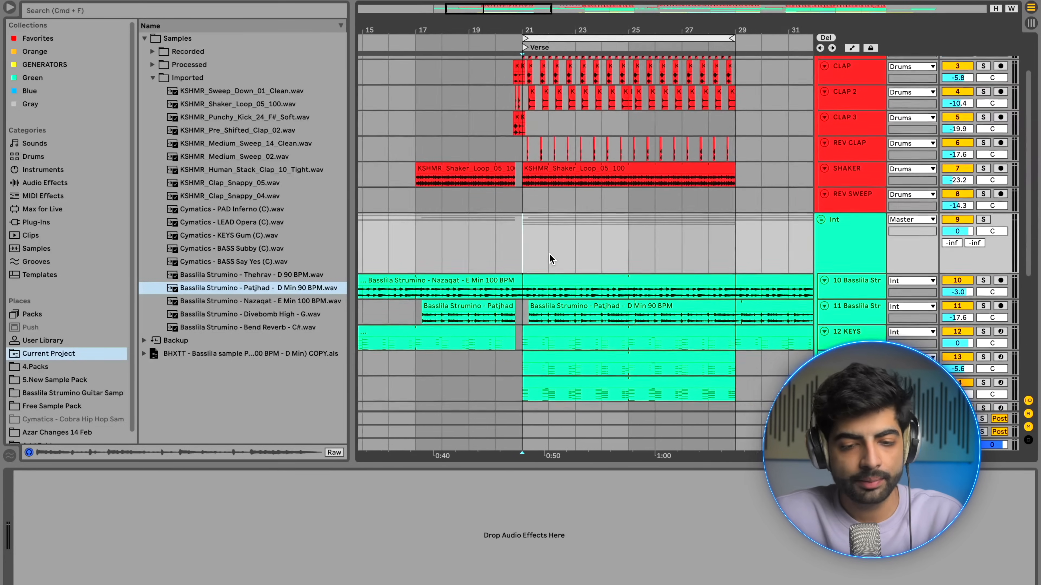
Solo the two guitar loops and KEYS in the Int group and play the verse from bar 21.
click(986, 270)
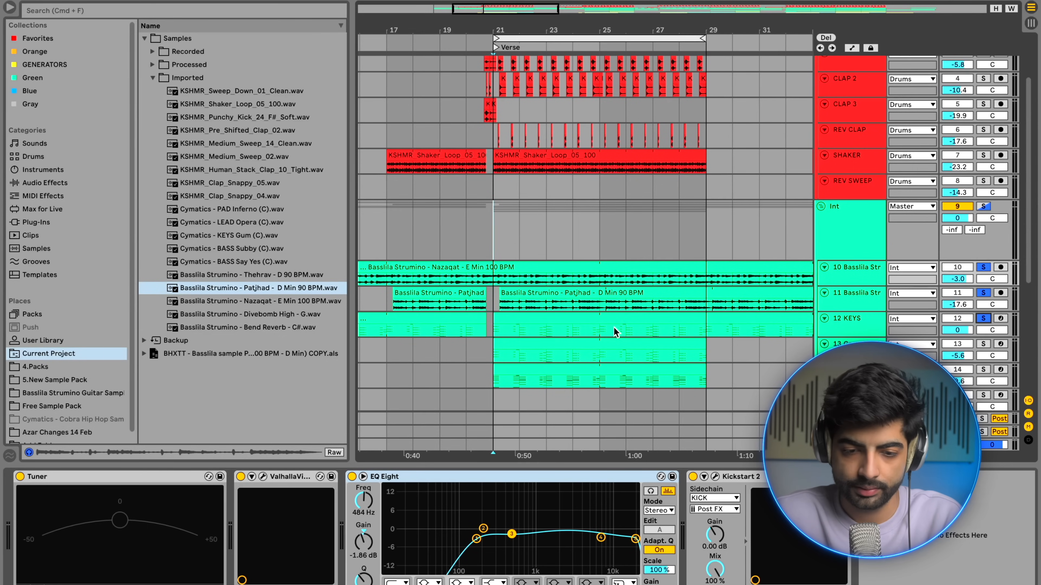
click(488, 331)
key(plus)
scroll(475, 330, down, 2)
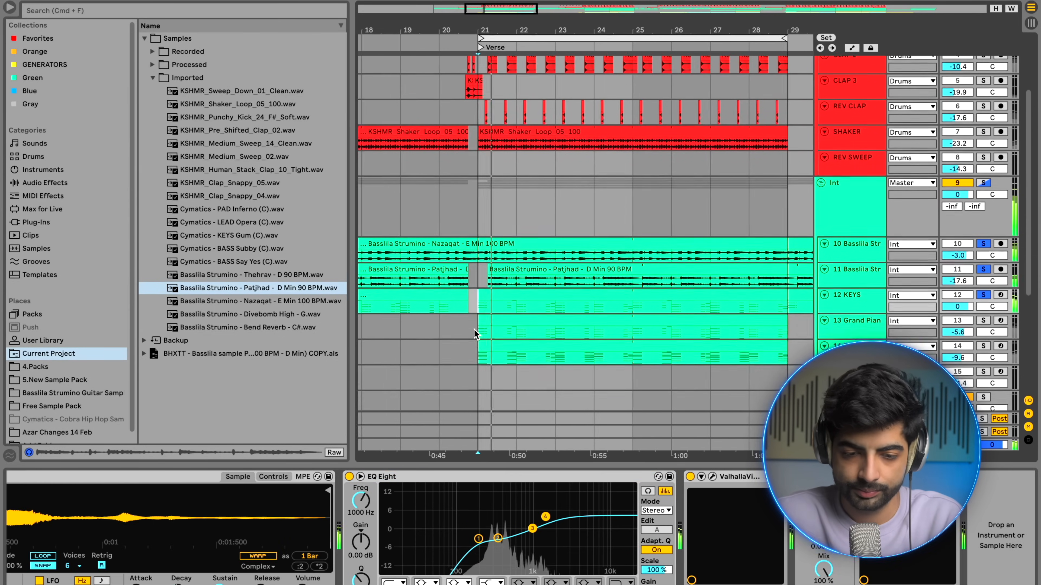
click(474, 330)
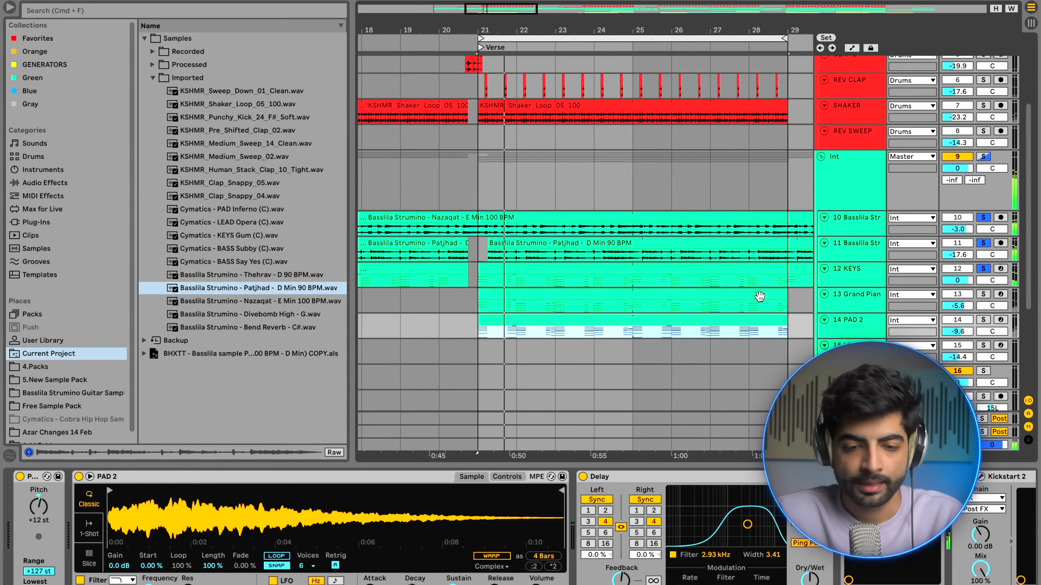
Solo Grand Piano, inspect the MIDI notes of its verse clip and return to its device chain.
click(984, 296)
double_click(613, 294)
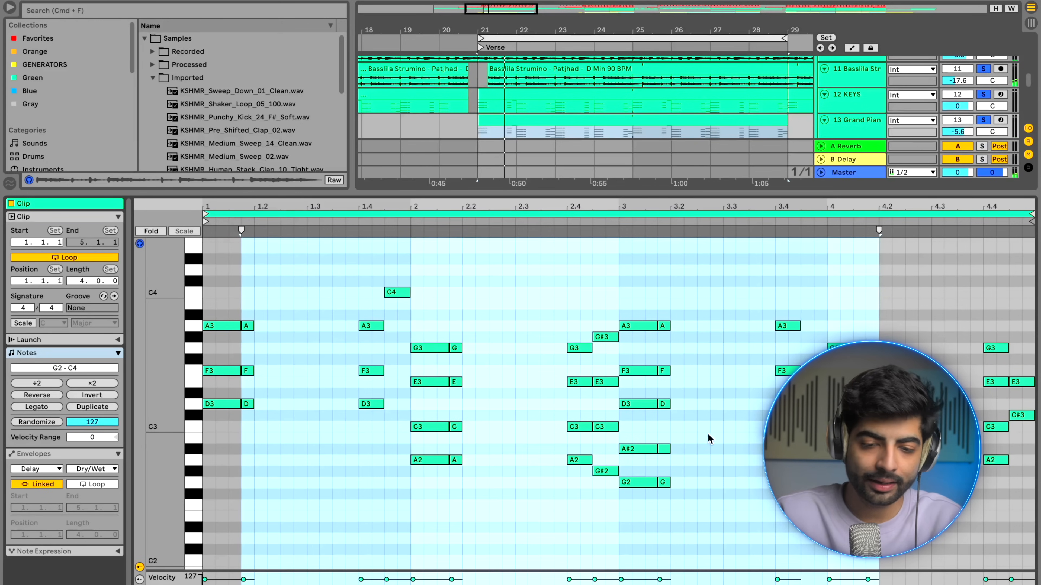
key(shift+Tab)
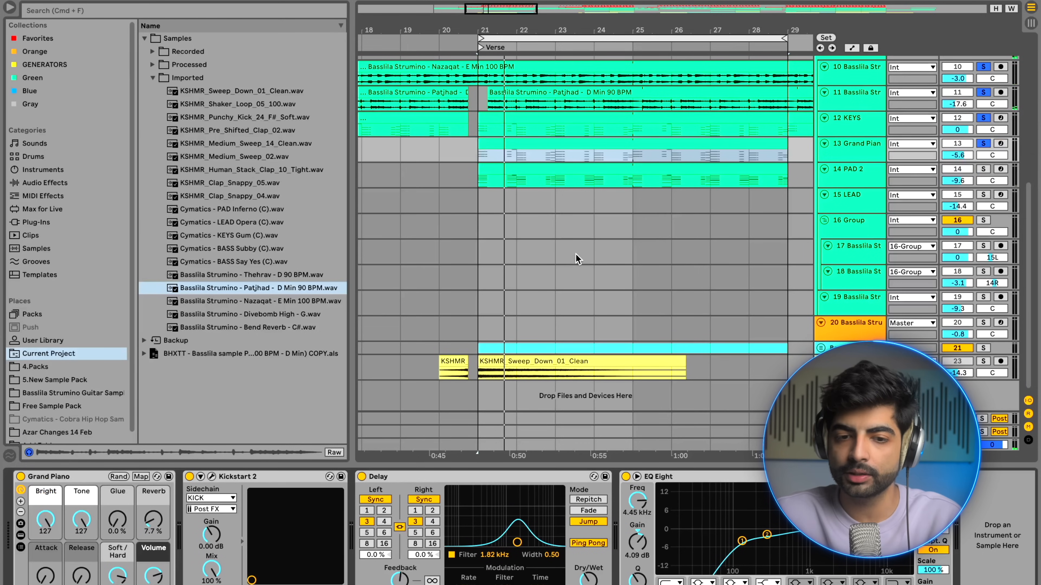
scroll(476, 159, down, 3)
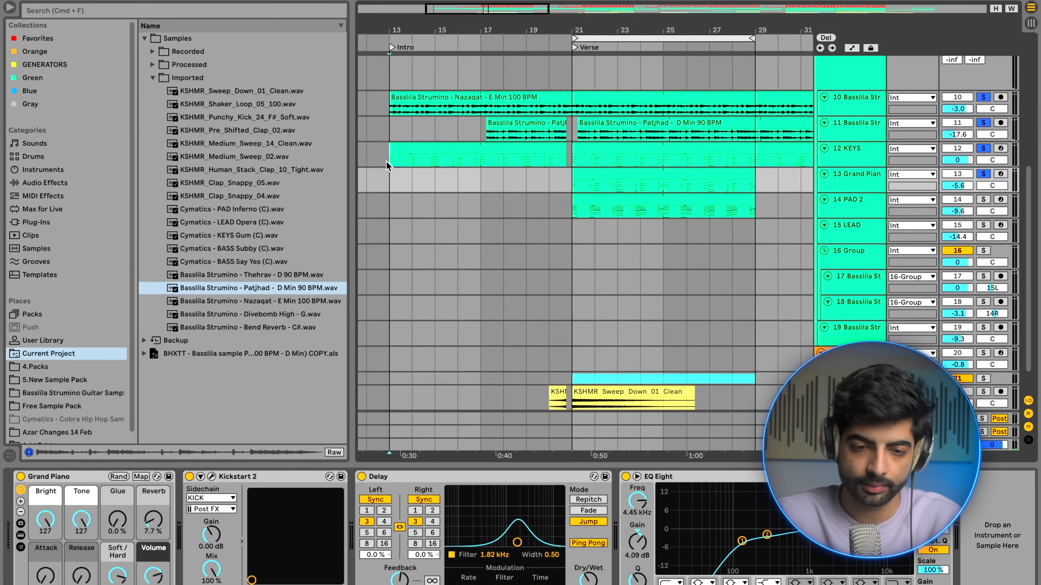
Listen to Grand Piano with the guitar loops and KEYS from bar 21.
click(565, 161)
click(571, 197)
click(590, 186)
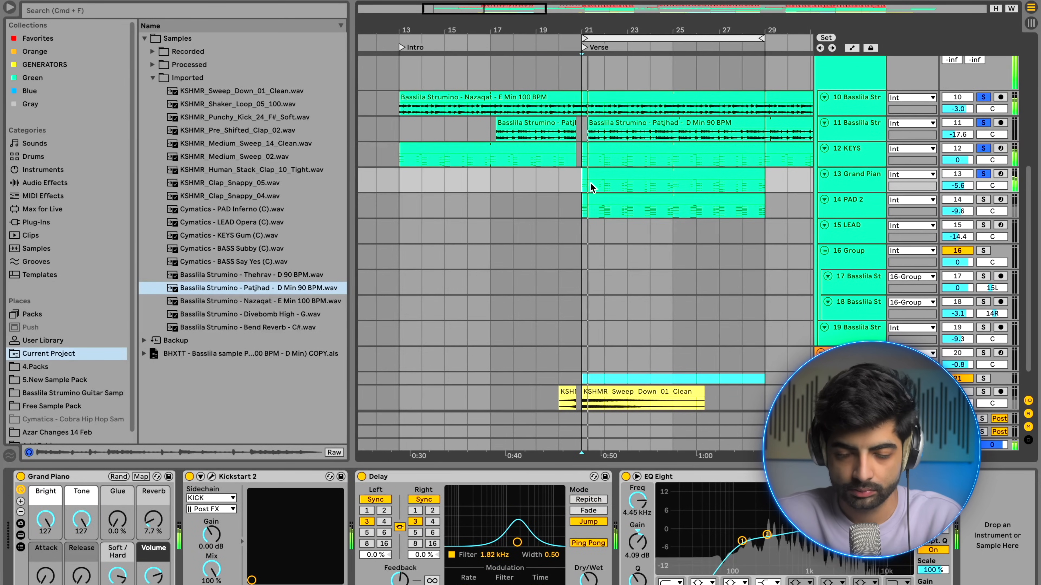
scroll(589, 182, up, 3)
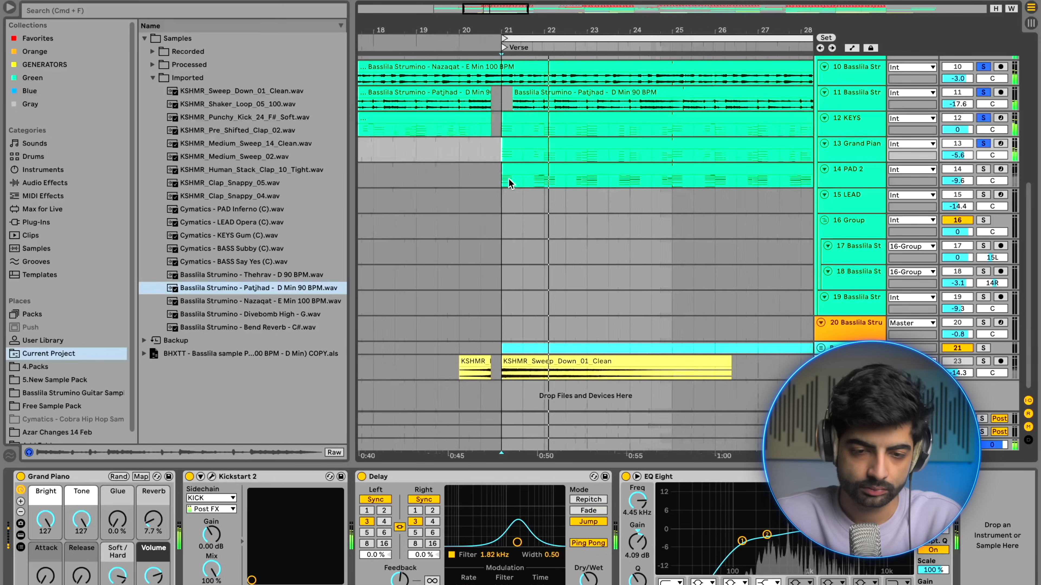
Solo PAD 2 as well and play it with the other melodic layers from bar 21.
click(509, 183)
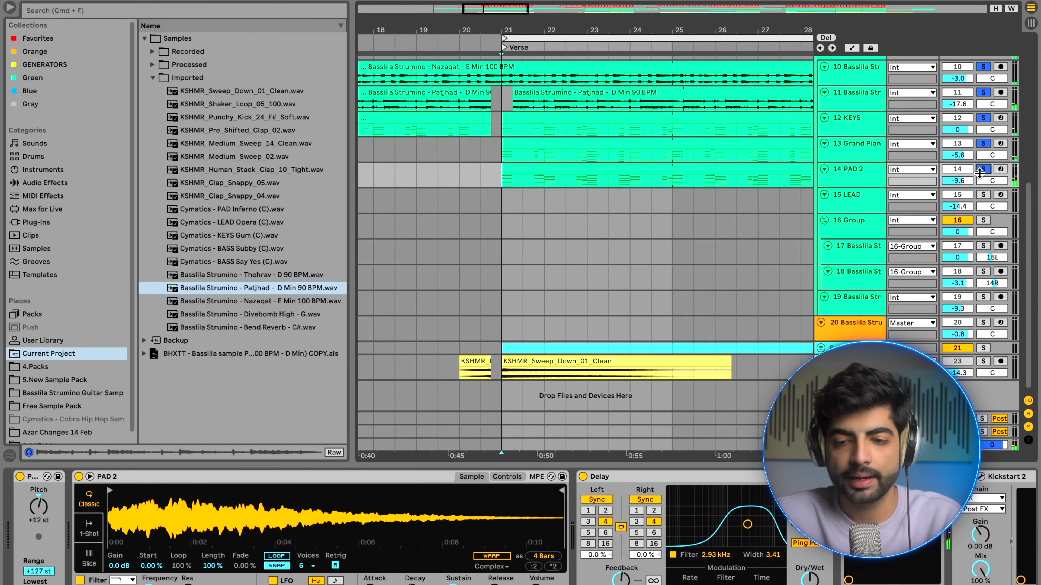
scroll(499, 189, left, 5)
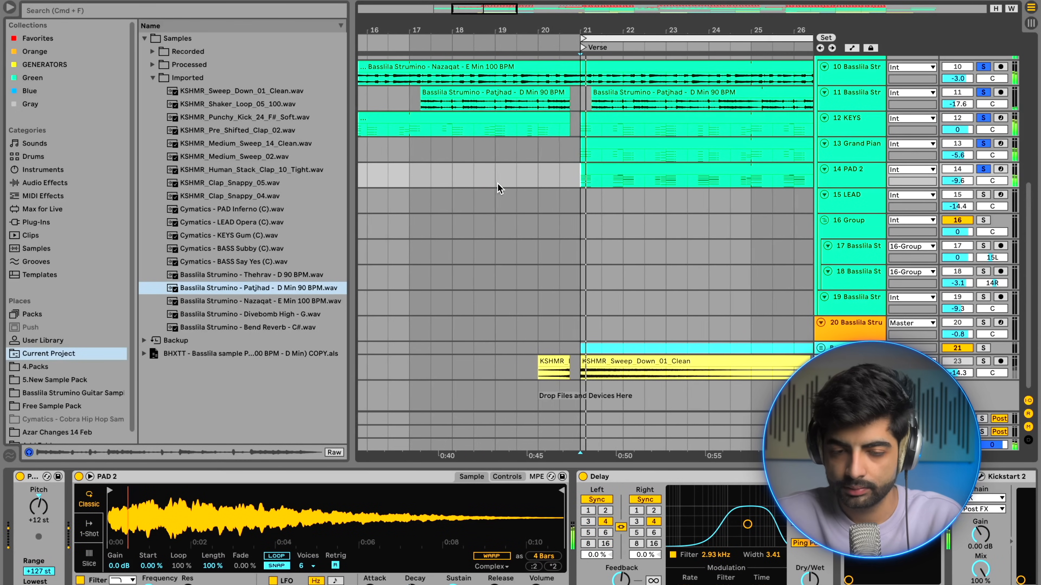
click(550, 183)
Unsolo the guitar loops and KEYS to hear only Grand Piano and PAD 2 from bar 21.
scroll(576, 187, down, 2)
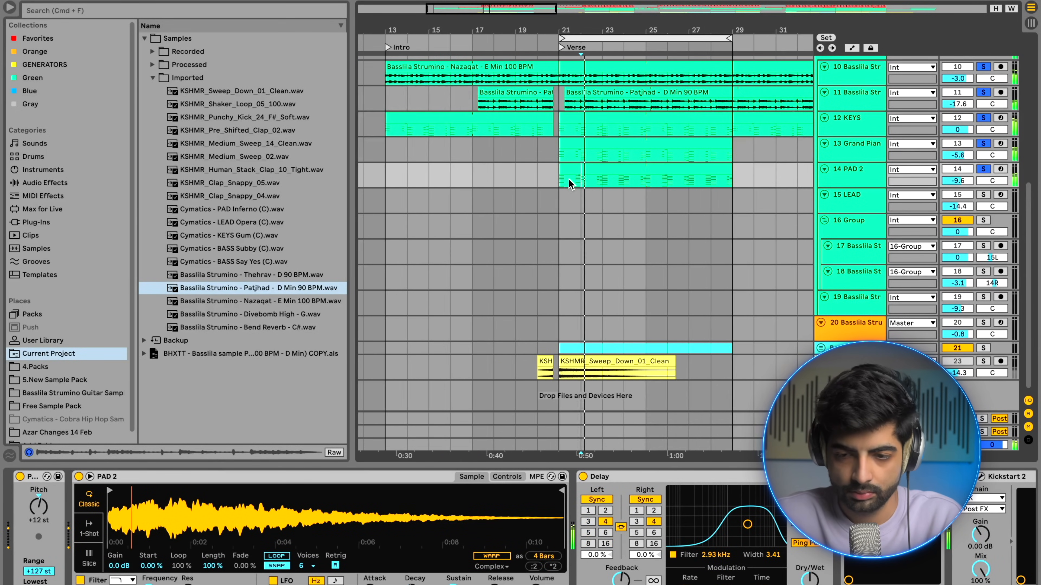
scroll(569, 184, up, 2)
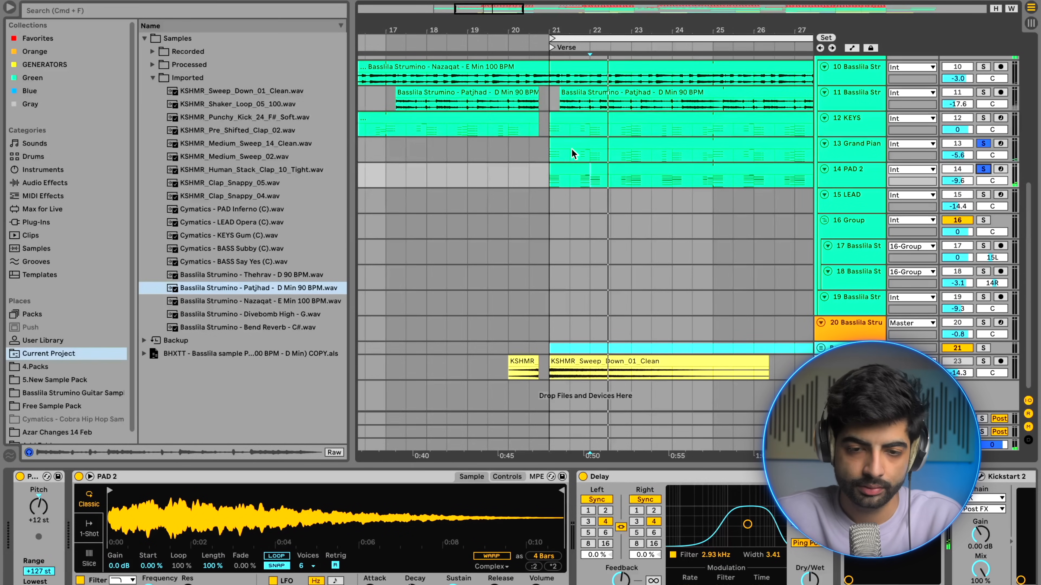
click(544, 150)
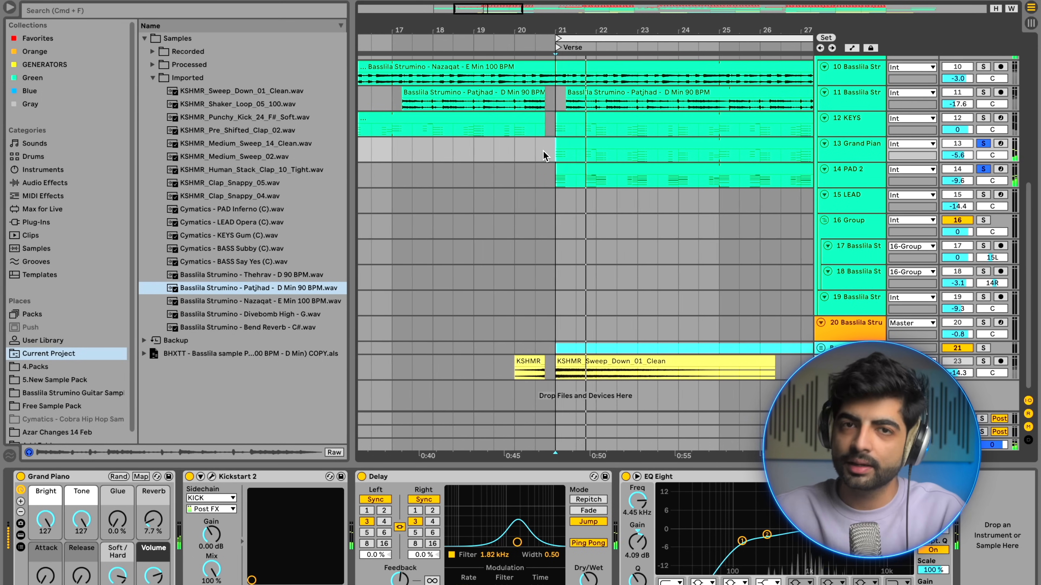
Solo both guitar loops and KEYS again and play all the verse's melodic layers from bar 21.
scroll(543, 151, up, 2)
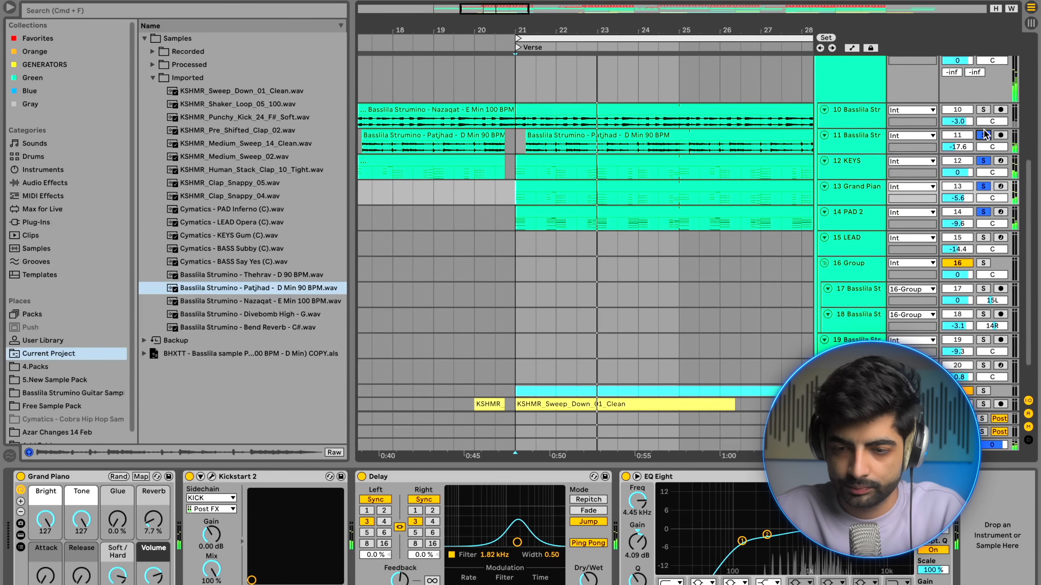
click(983, 110)
scroll(613, 175, up, 5)
scroll(613, 175, down, 3)
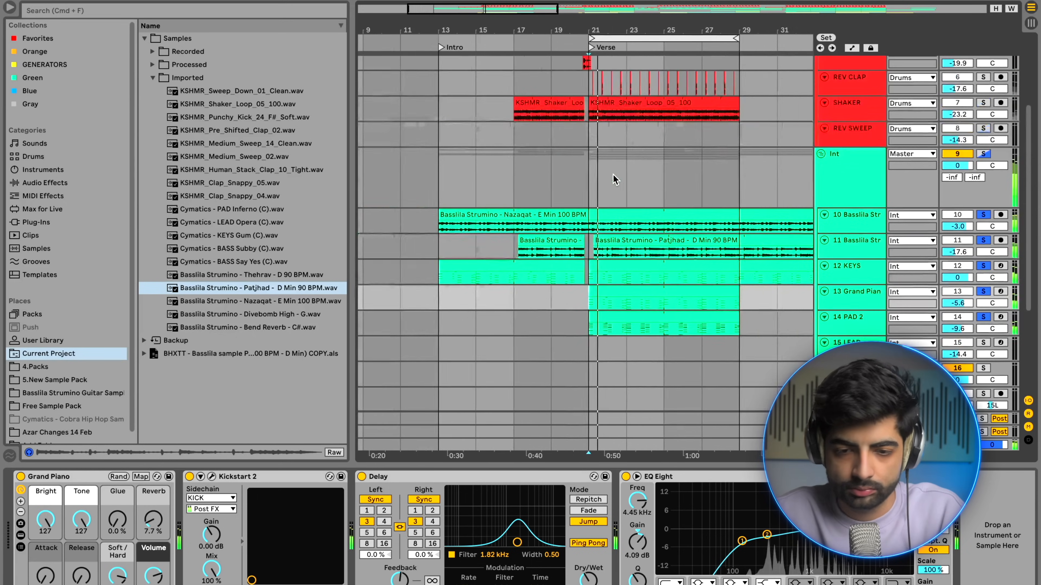
click(591, 183)
Solo KICK in the Drums group and play it with the melodic layers from bar 21.
scroll(559, 195, up, 5)
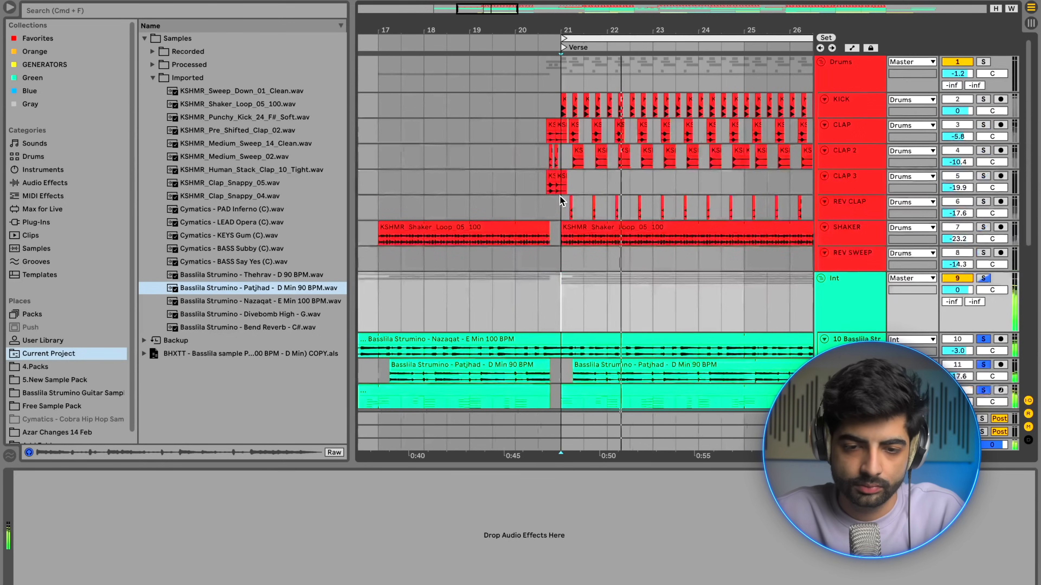
key(space)
click(557, 111)
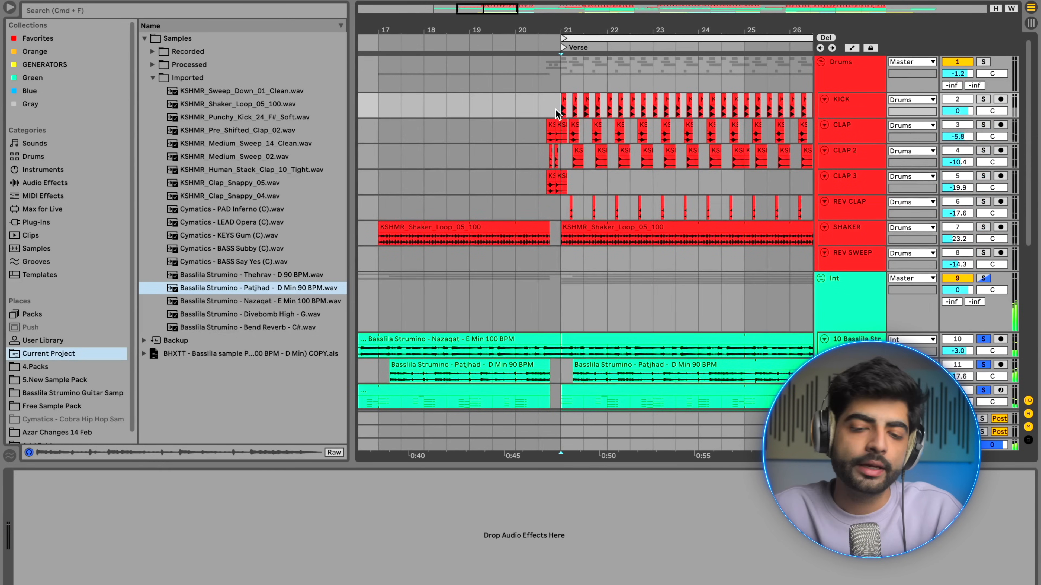
click(556, 310)
scroll(556, 310, down, 3)
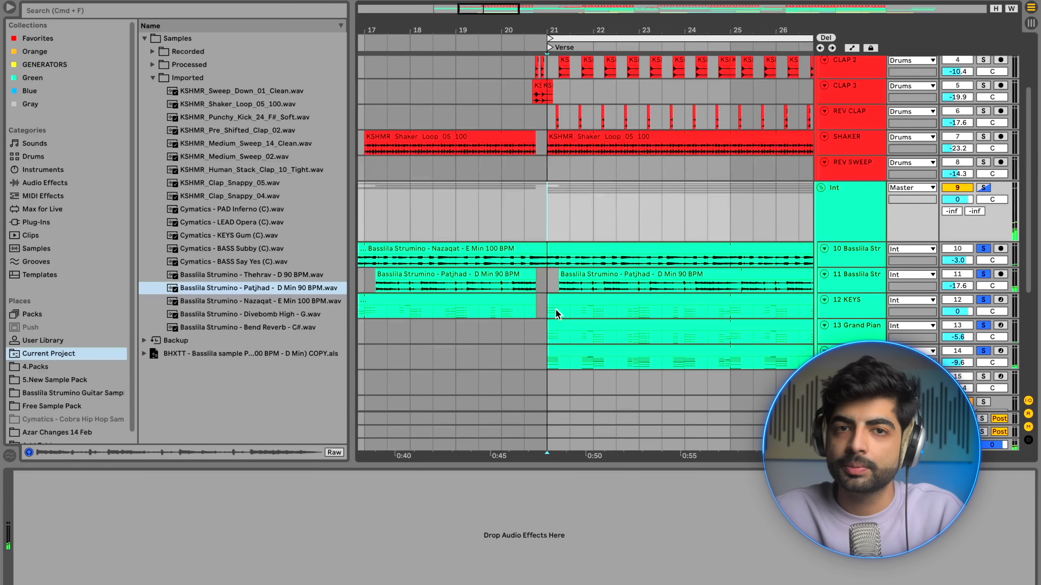
scroll(556, 313, up, 3)
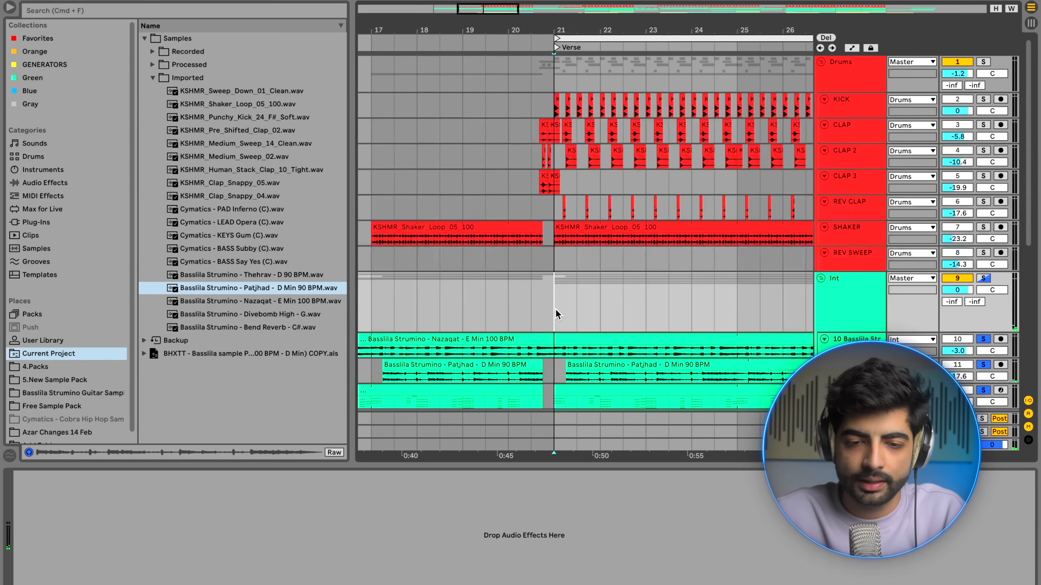
click(542, 107)
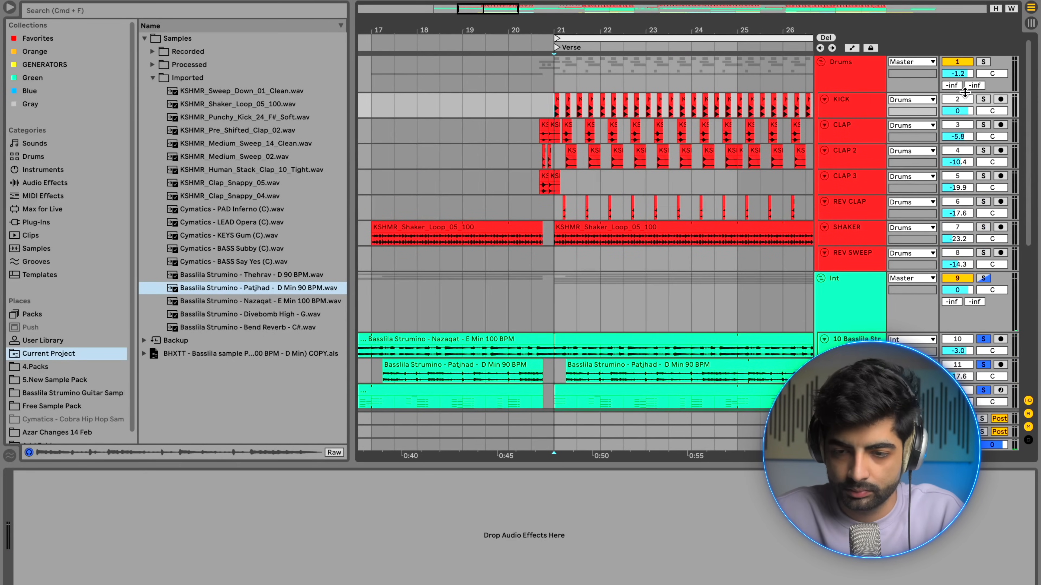
key(space)
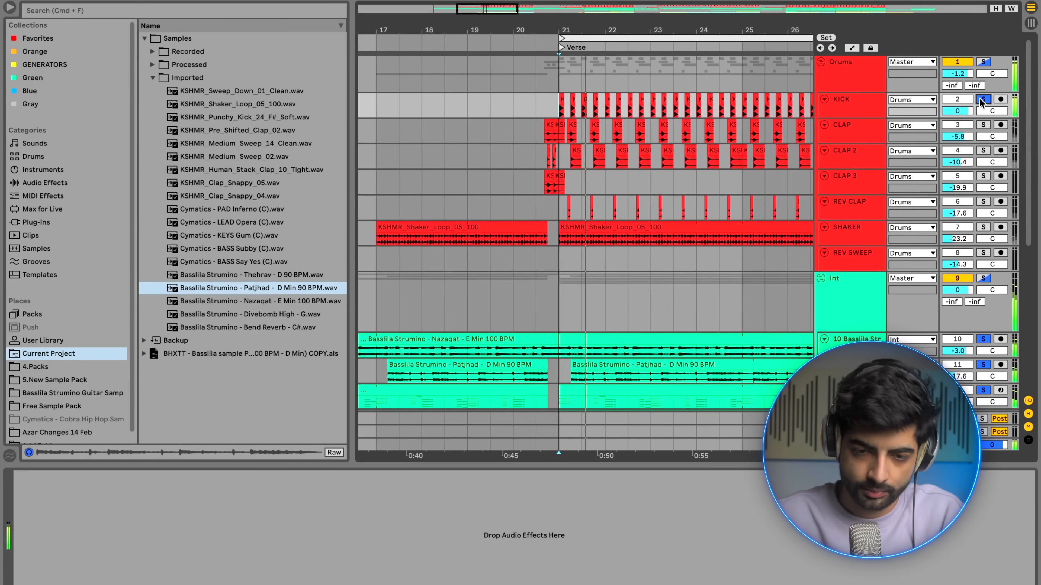
Examine the KICK clips one by one on the beats 21, 21.2, 21.3 and 21.4.
scroll(490, 105, up, 5)
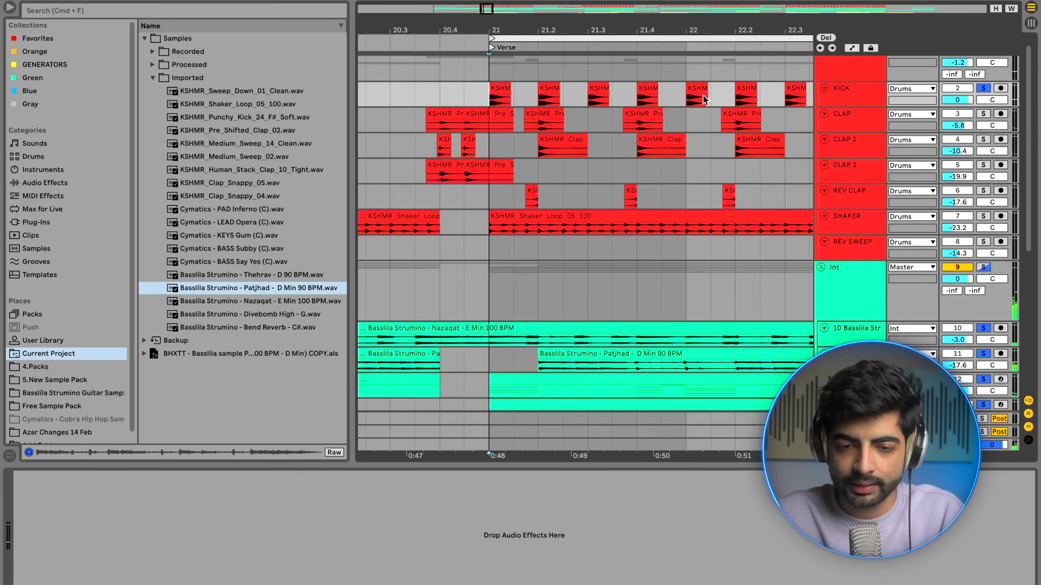
scroll(703, 100, down, 2)
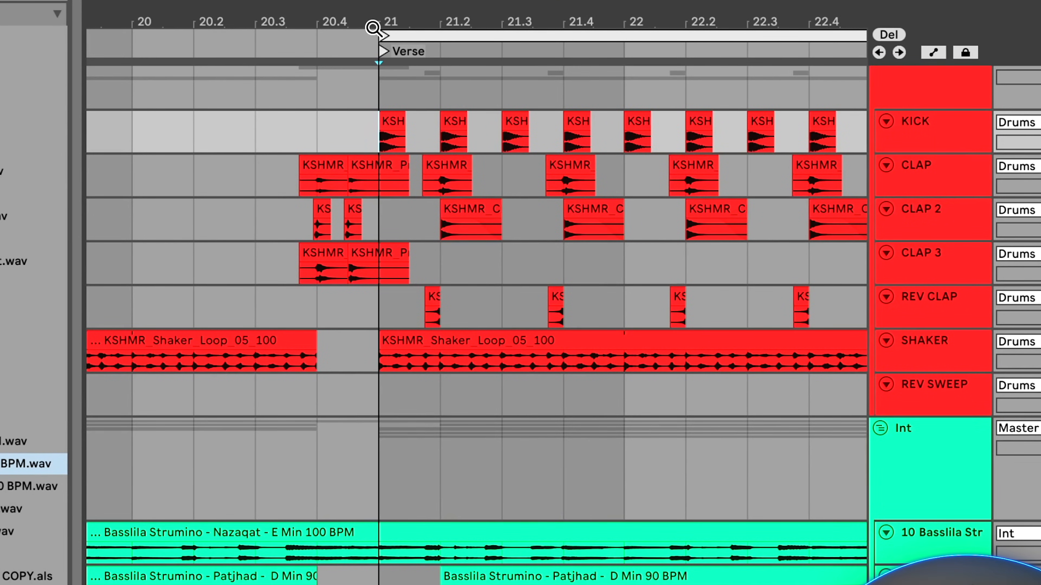
drag(627, 83, 378, 88)
click(379, 153)
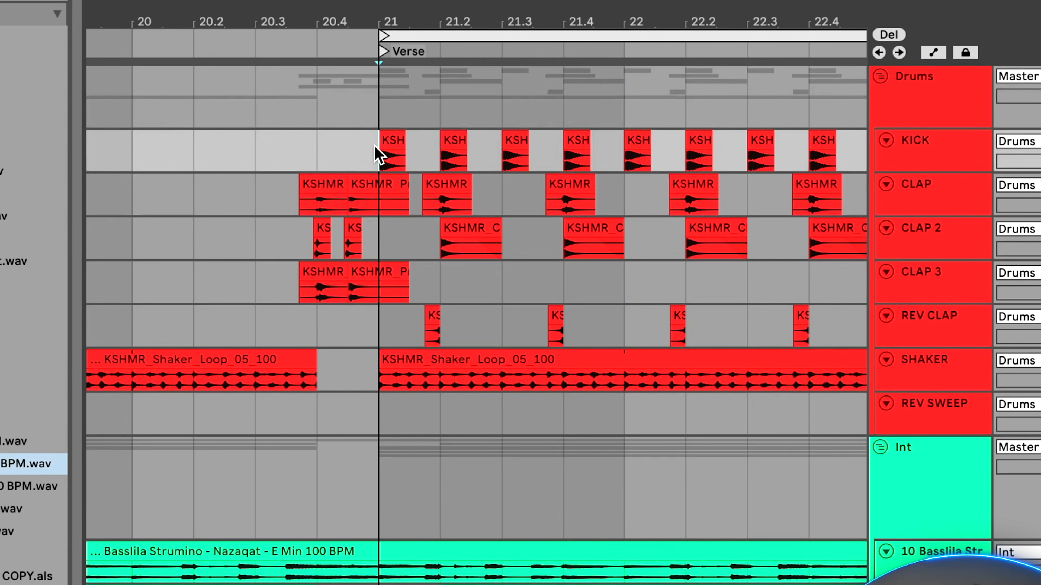
click(395, 137)
click(483, 141)
click(555, 142)
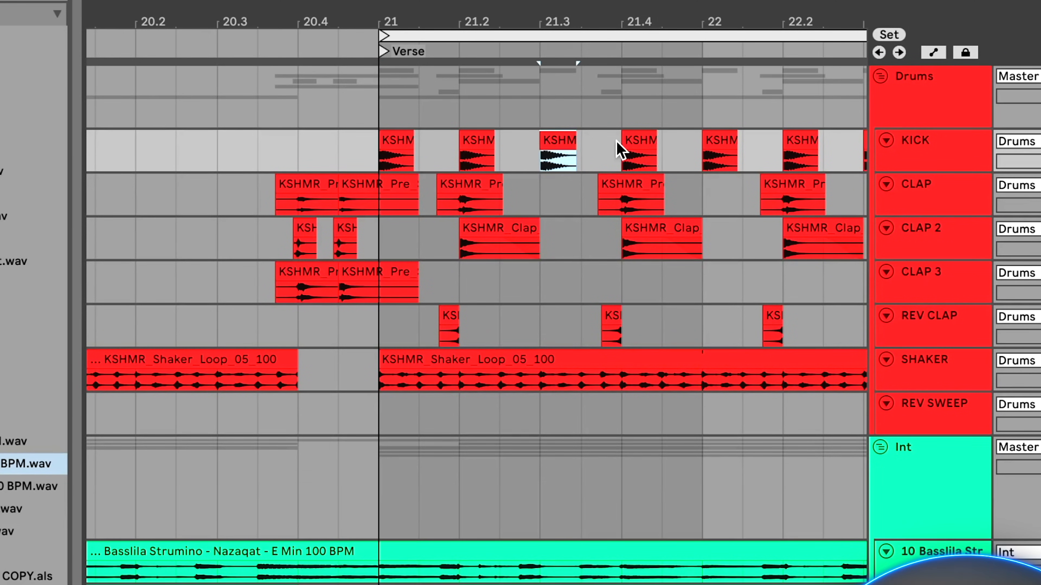
click(634, 141)
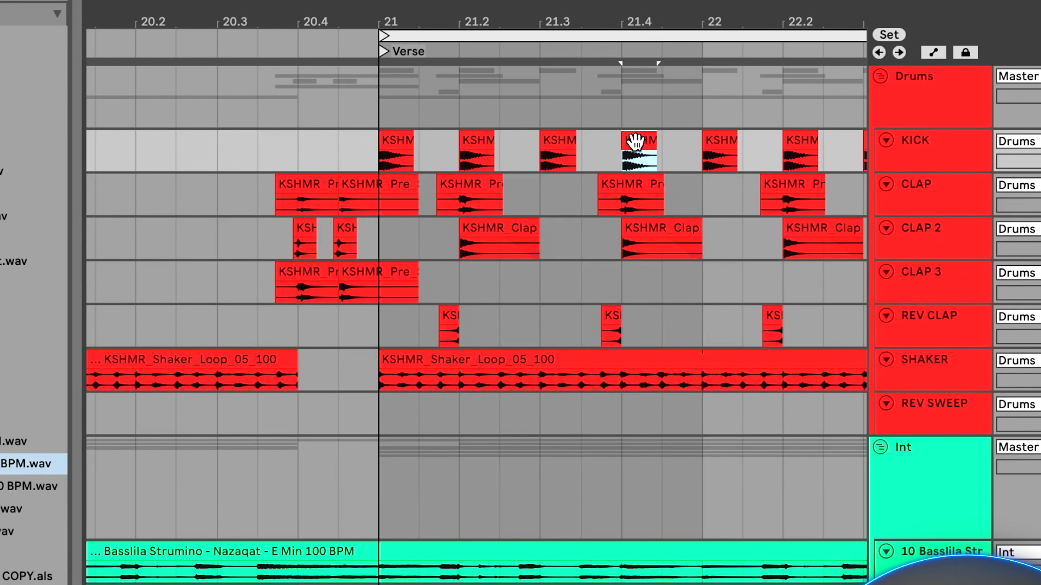
click(377, 109)
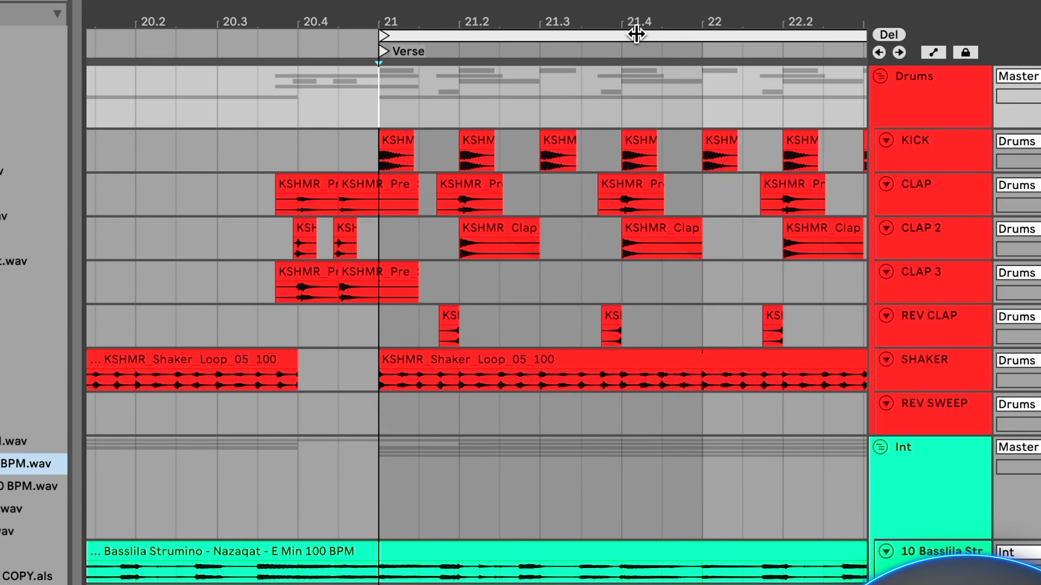
Highlight the beats from bar 21 on the Drums group and return the insert marker to bar 21 on KICK.
drag(387, 96, 459, 101)
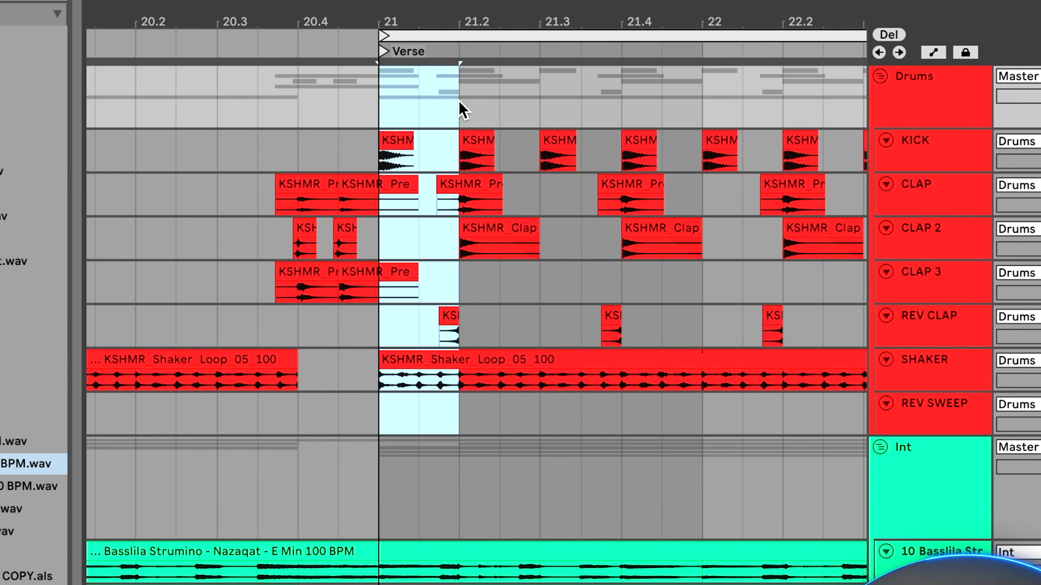
drag(390, 100, 615, 107)
scroll(457, 101, down, 3)
click(611, 110)
click(430, 152)
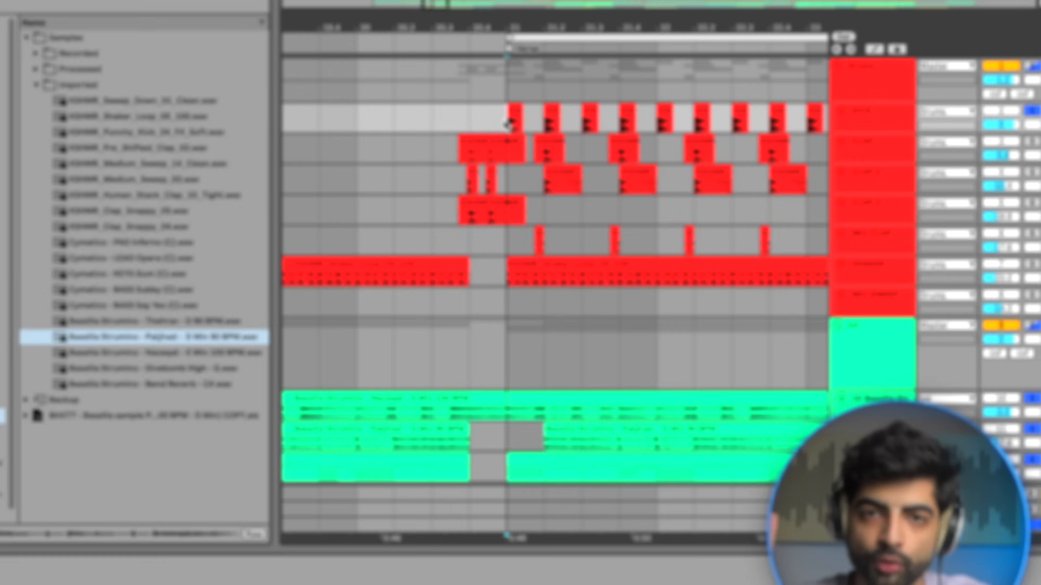
Listen to the verse from bar 21 with KICK and the melodic layers soloed.
scroll(543, 106, down, 2)
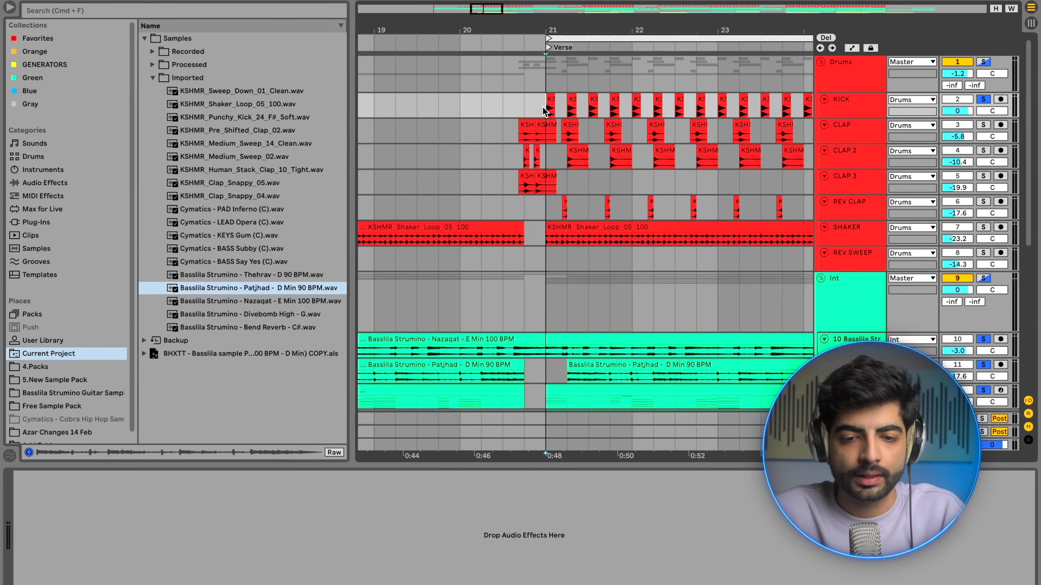
key(minus)
scroll(543, 107, up, 2)
scroll(543, 107, left, 1)
scroll(546, 110, down, 1)
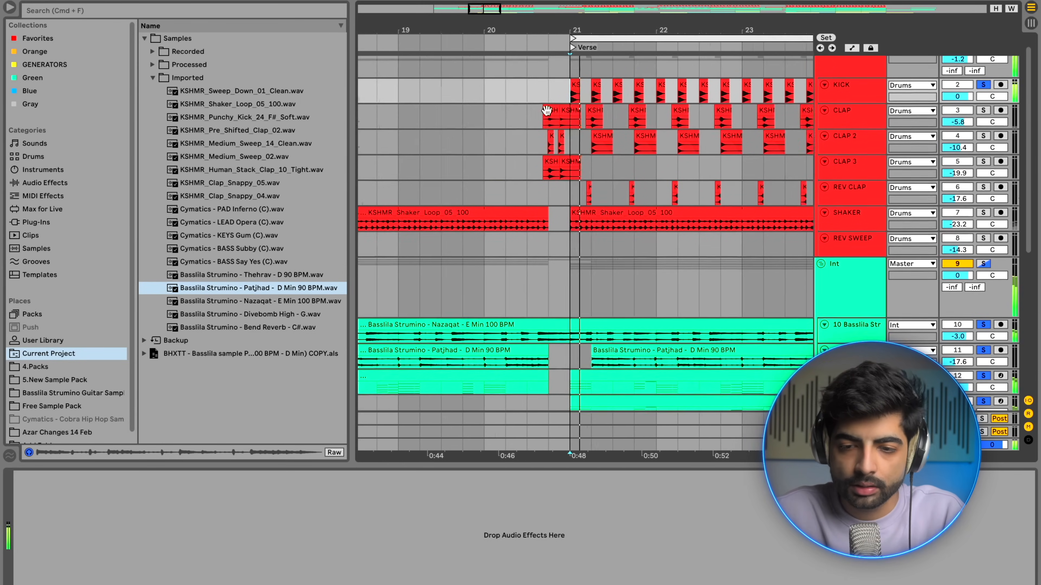
scroll(547, 110, left, 1)
key(space)
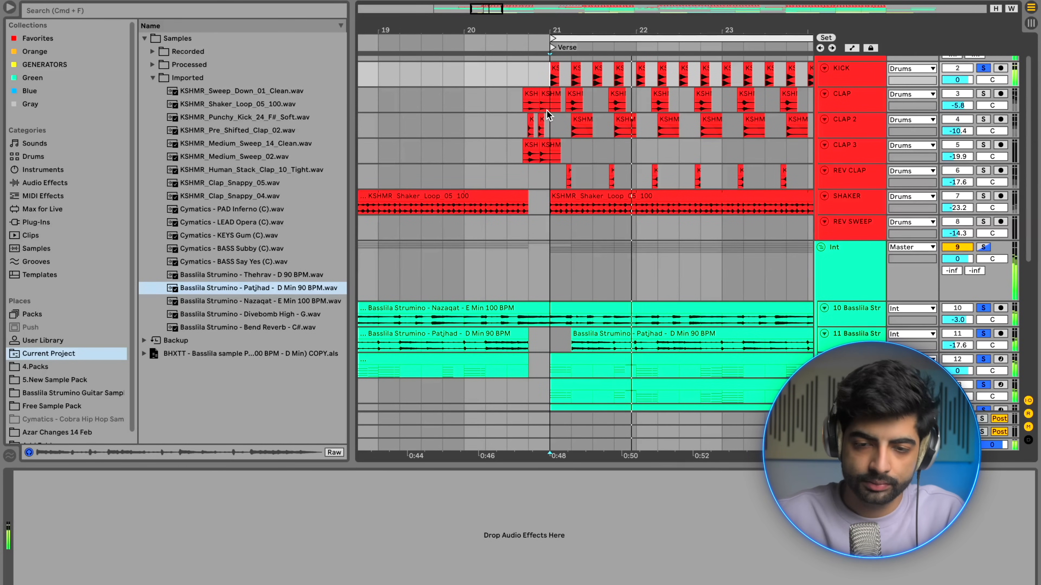
Examine the CLAP 2 and CLAP clips around bar 21 together with each track's effects.
scroll(547, 111, left, 2)
click(547, 115)
scroll(547, 115, up, 4)
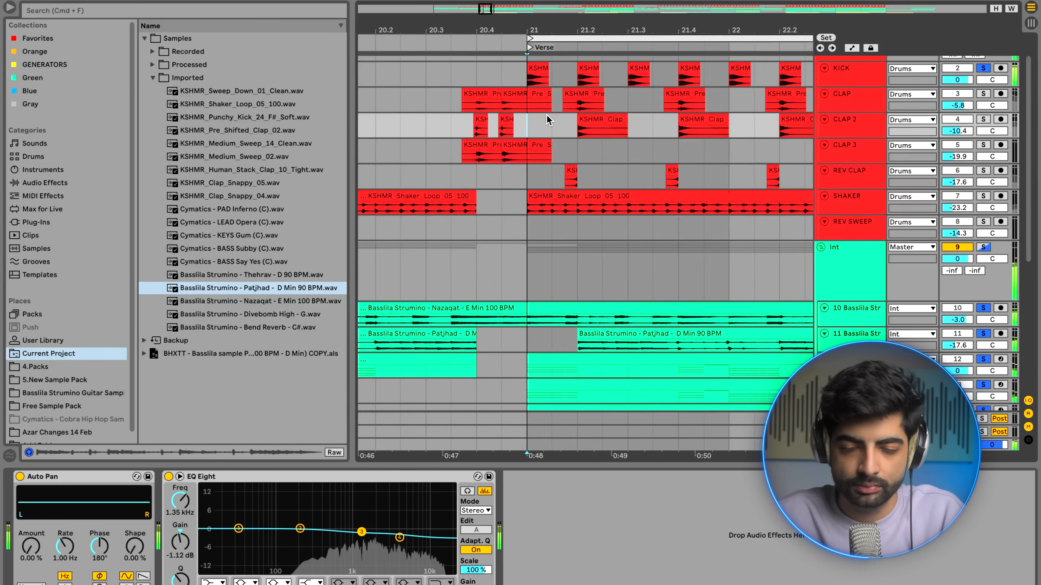
click(539, 101)
scroll(538, 100, down, 4)
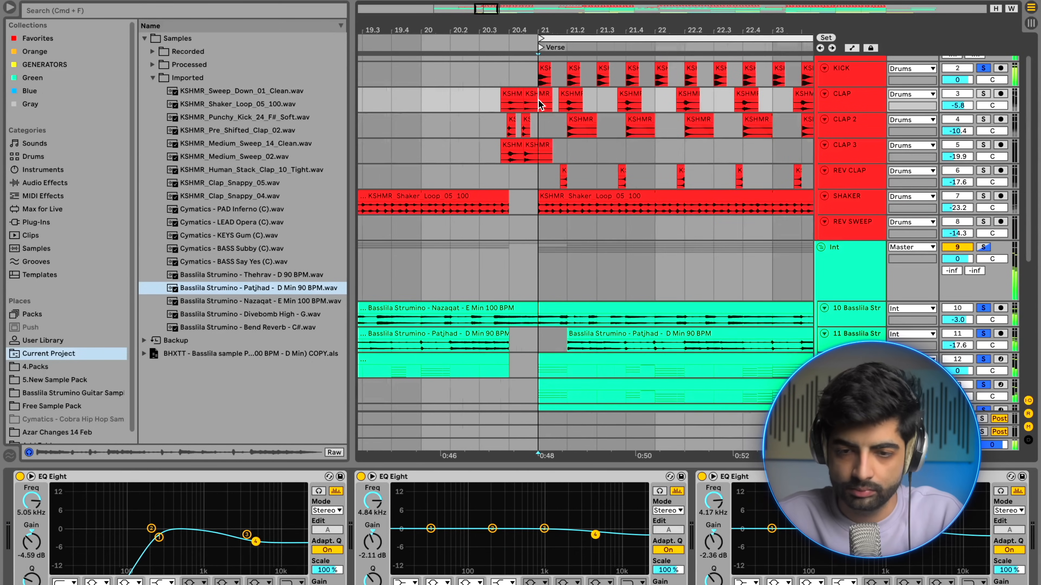
scroll(549, 113, up, 4)
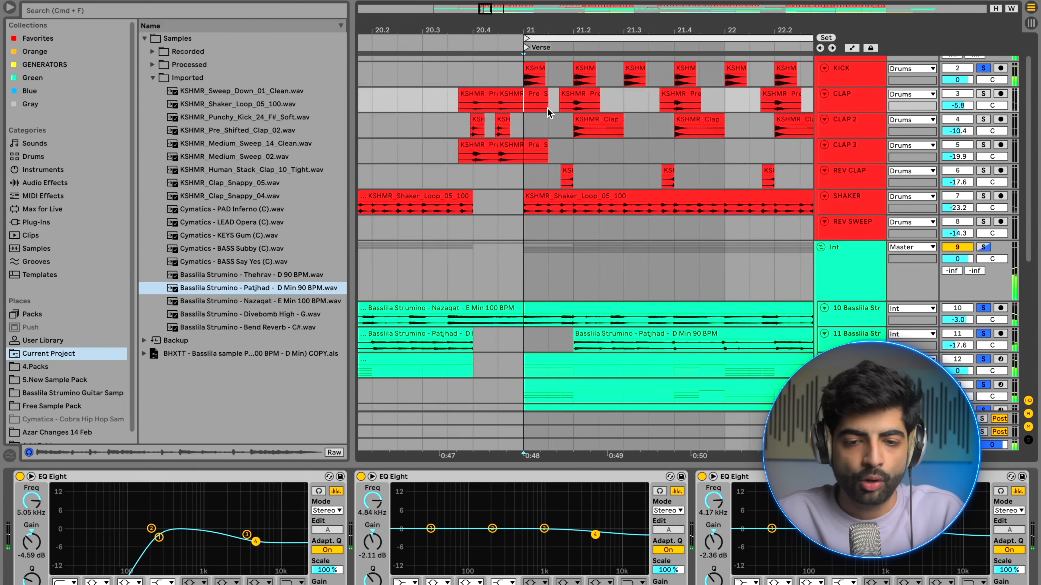
Solo CLAP and play it with KICK and the melodic layers from beat 21.2.
click(527, 80)
click(575, 77)
click(578, 109)
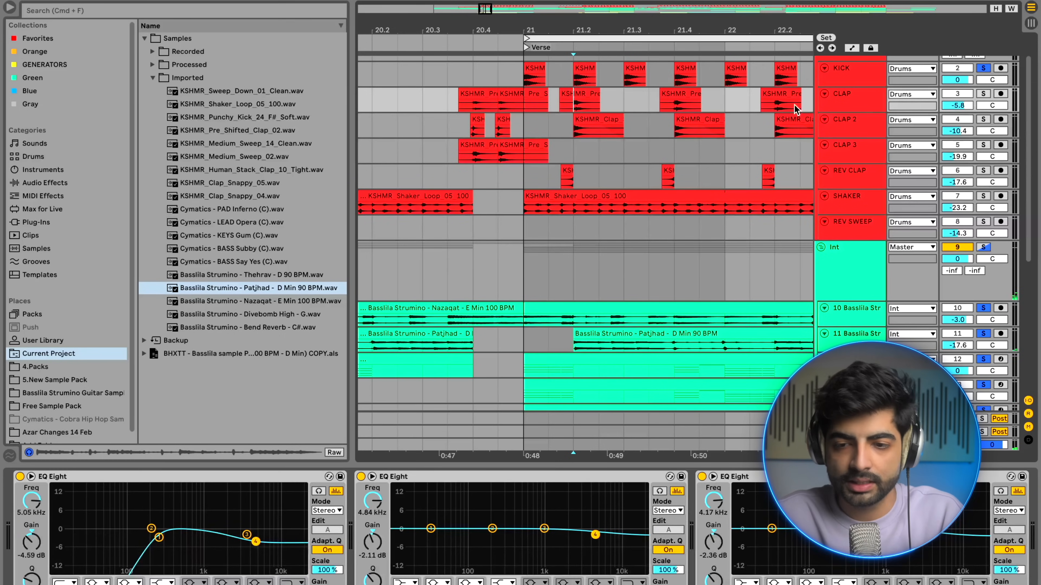
key(space)
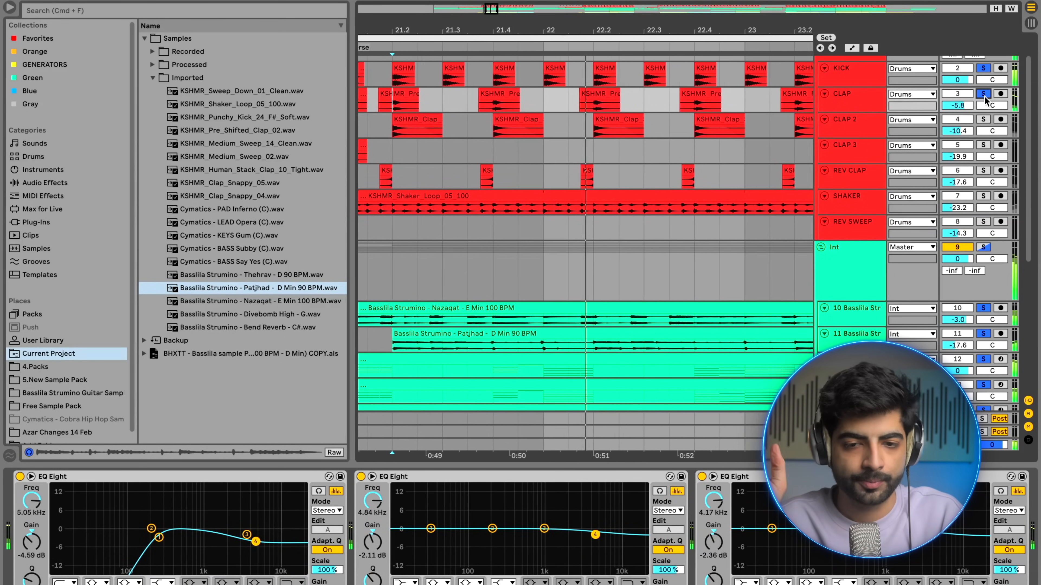
key(space)
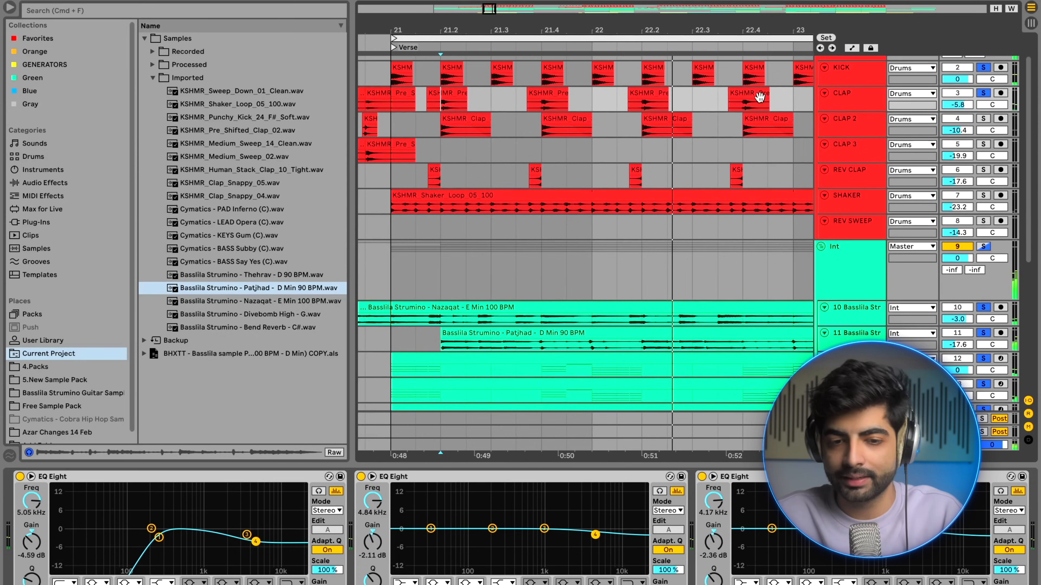
Compare the KICK beats from 21 to 21.2 with the CLAP hit, and play the verse from bar 21.
scroll(435, 83, left, 2)
drag(436, 82, 508, 82)
click(495, 101)
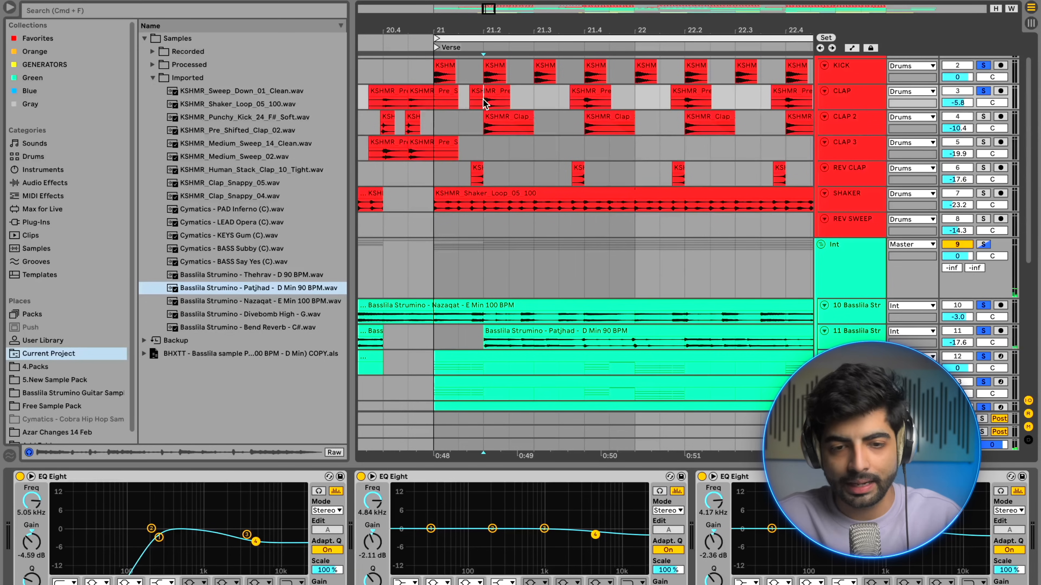
scroll(502, 118, left, 4)
scroll(502, 118, right, 2)
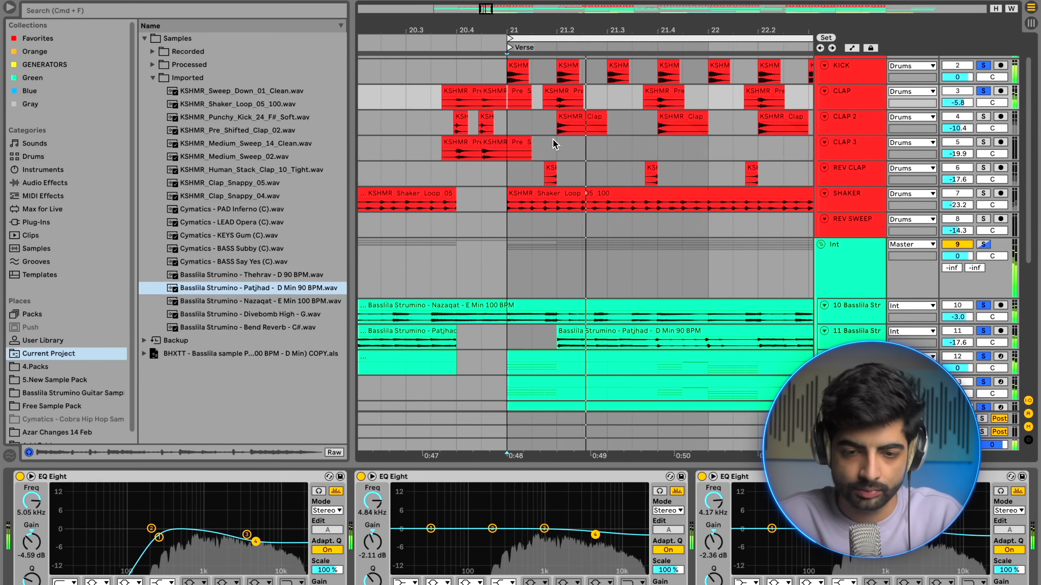
Solo CLAP 2, view its effects and listen to it with the other soloed layers from bar 21.
click(985, 117)
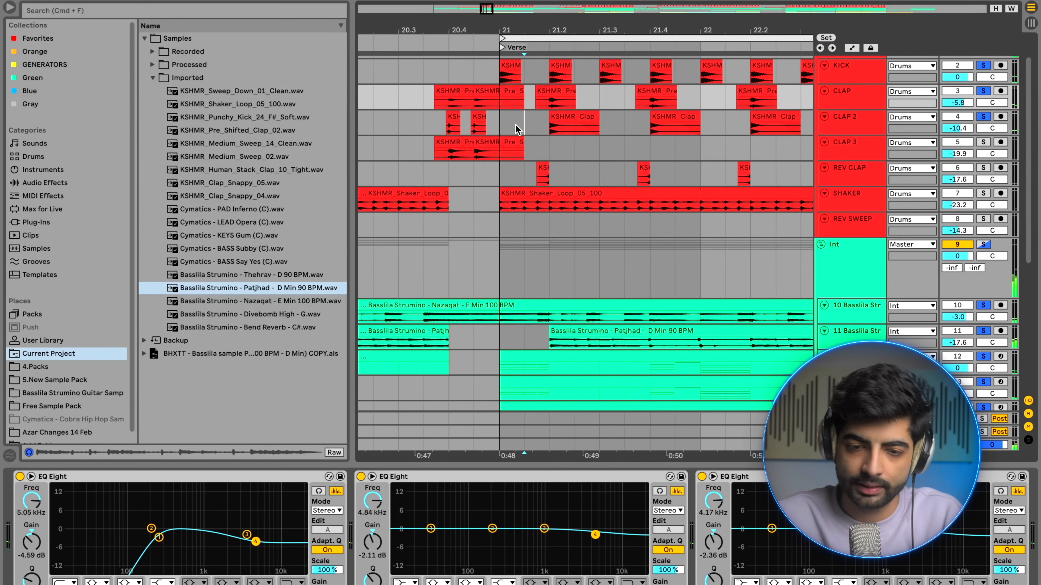
click(524, 126)
scroll(520, 126, left, 2)
scroll(519, 126, down, 4)
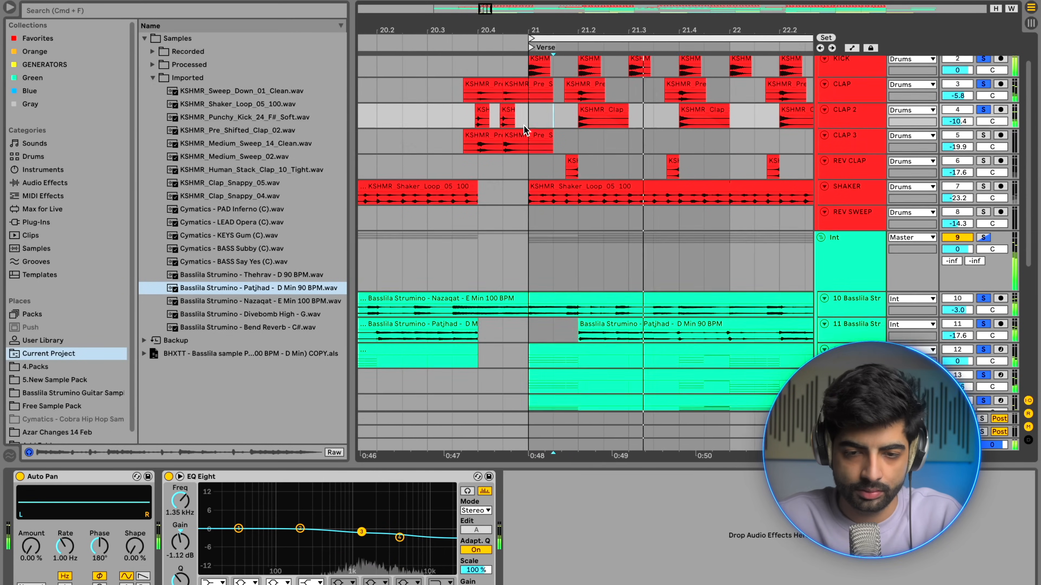
scroll(579, 123, up, 3)
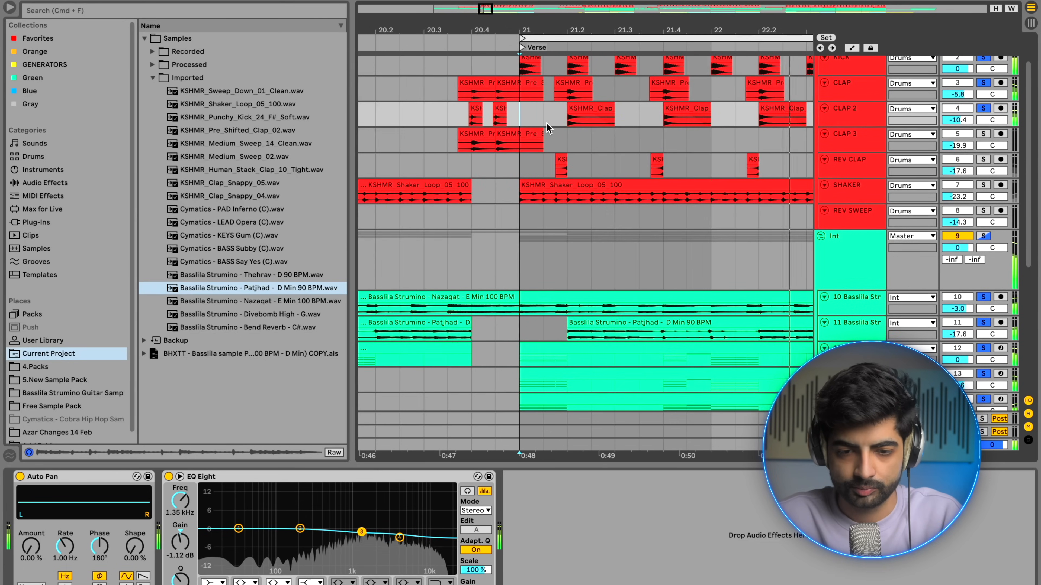
scroll(697, 160, down, 1)
Set the insert marker to bar 21 on REV CLAP and solo that track.
click(797, 160)
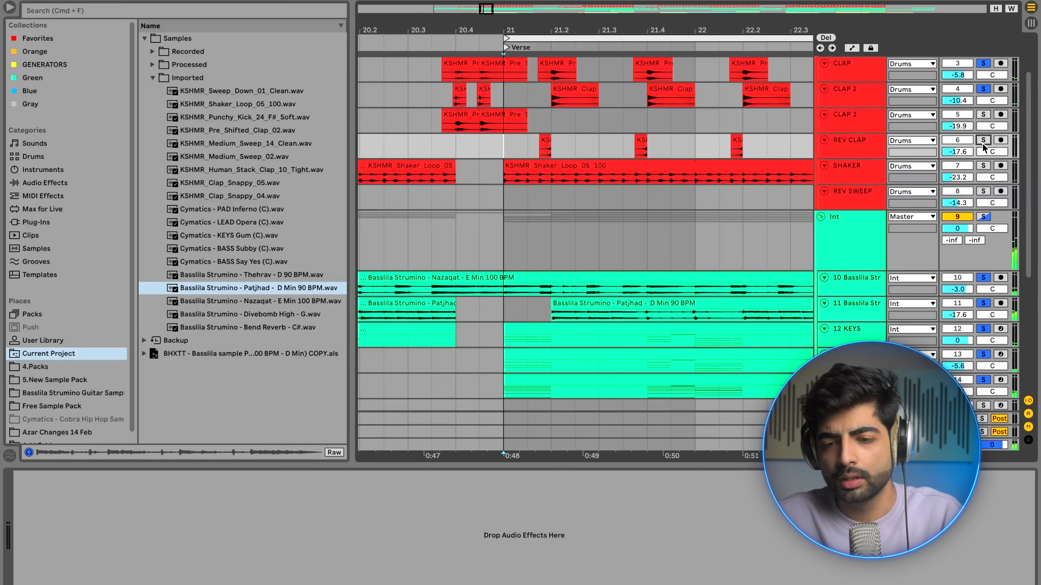
scroll(603, 128, up, 3)
scroll(603, 128, down, 2)
Solo the whole Drums group on its own and play it from the start of the Verse at bar 21.
click(560, 82)
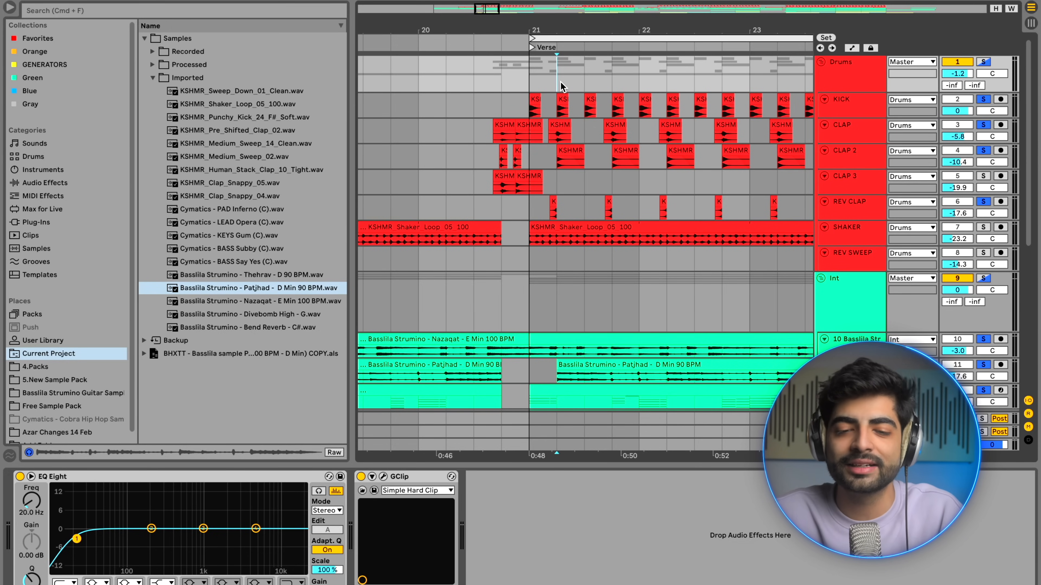
click(545, 48)
click(983, 61)
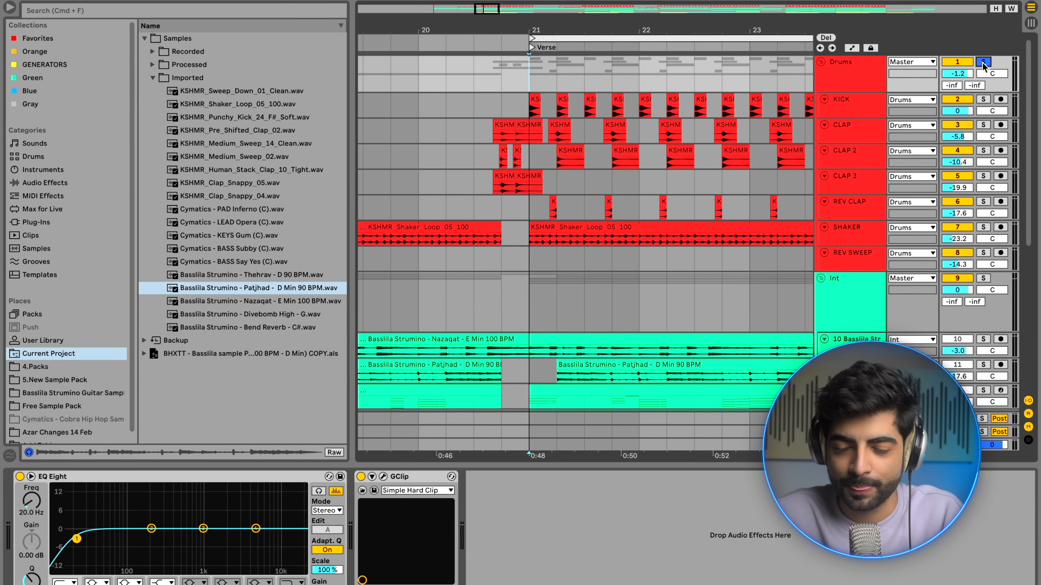
key(space)
scroll(601, 180, down, 1)
scroll(601, 180, up, 1)
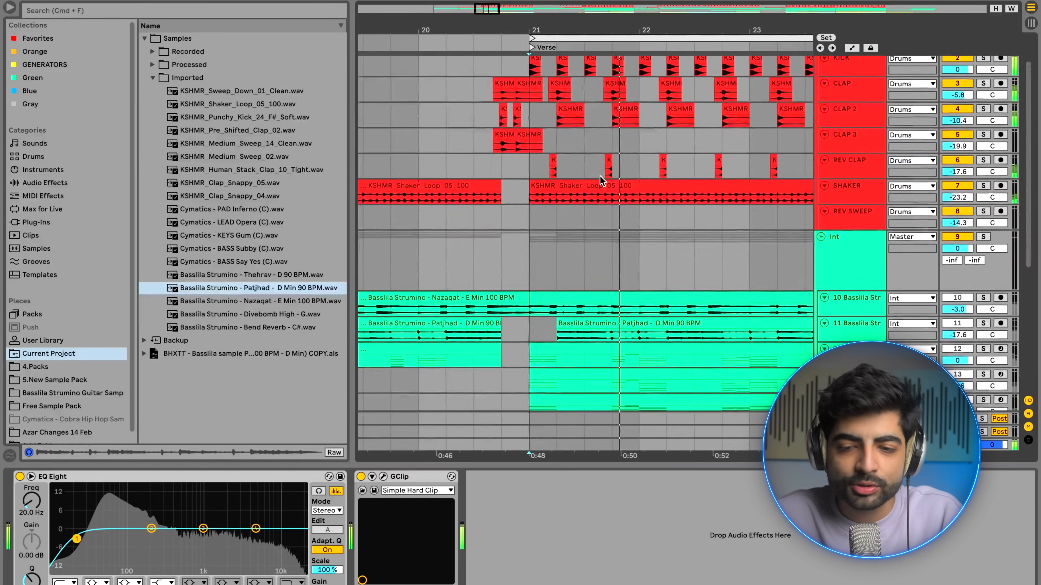
scroll(594, 189, down, 2)
key(minus)
key(minus)
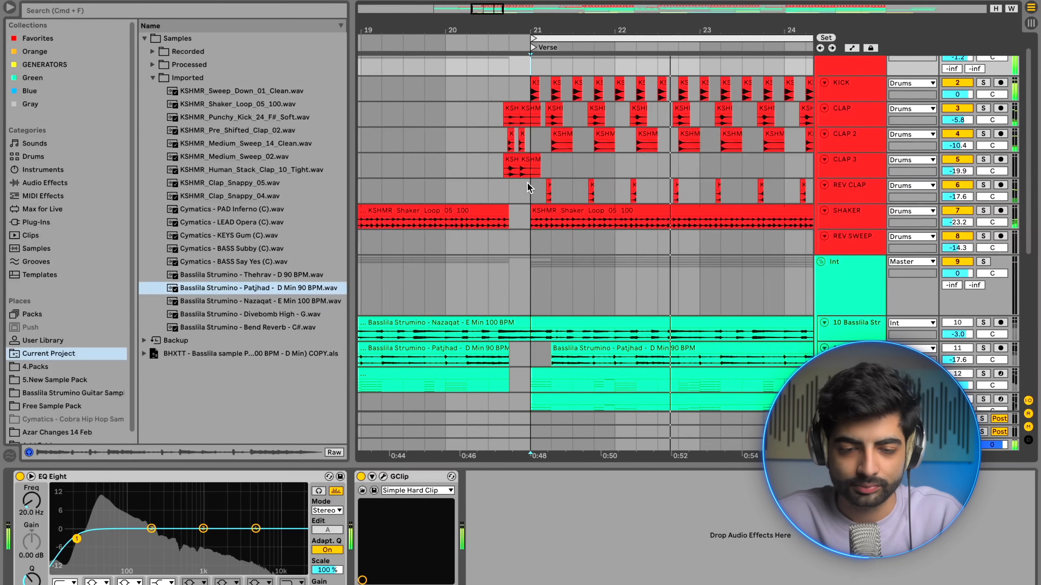
Fold the Drums group and solo the Int group alongside it.
click(875, 66)
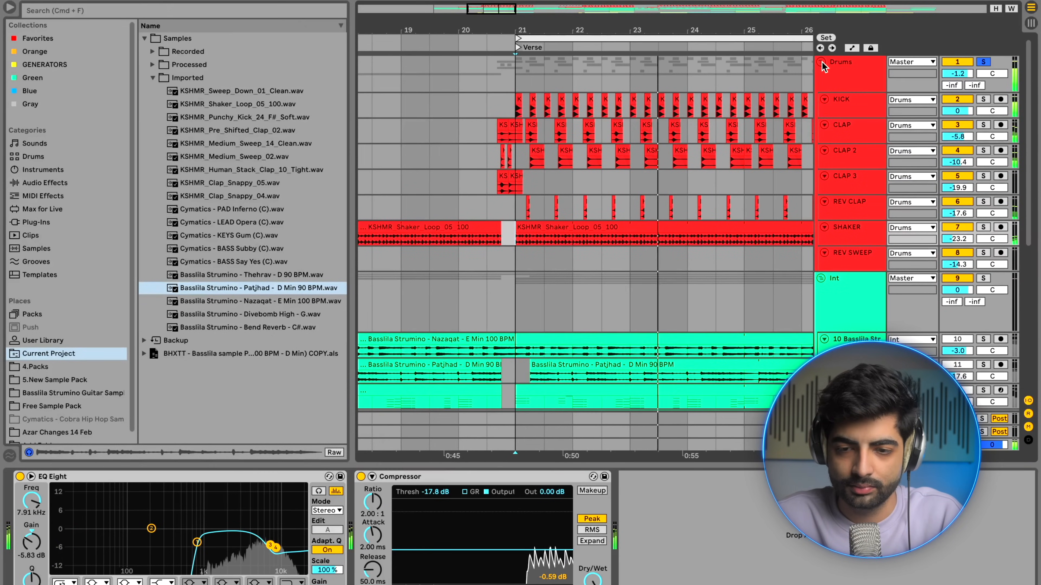
key(Left)
click(601, 131)
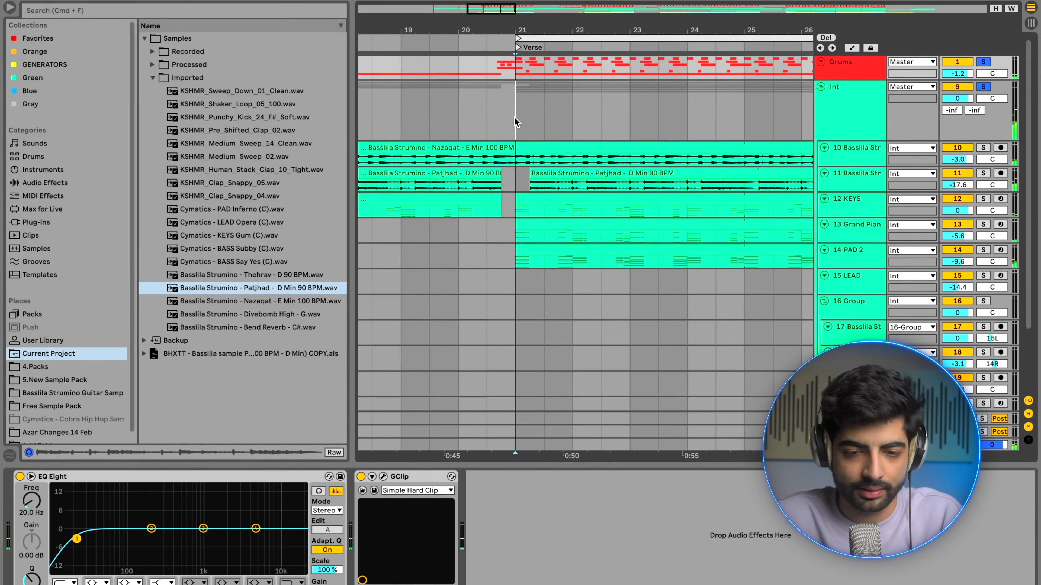
Listen to the verse from bar 21 with the Drums and Int groups soloed, looking over the Int tracks.
click(515, 122)
key(minus)
key(minus)
key(plus)
key(plus)
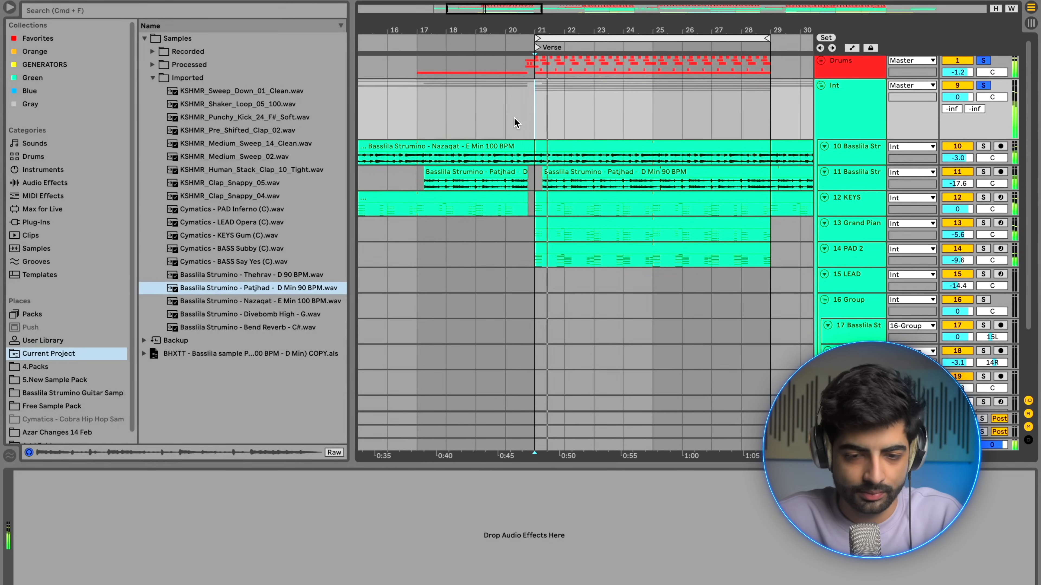
scroll(545, 150, down, 3)
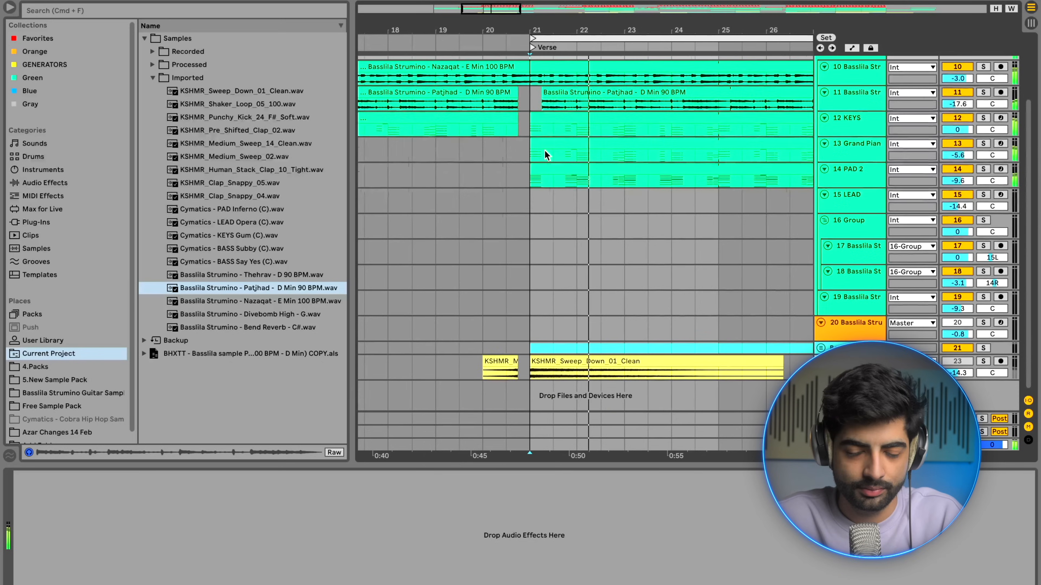
scroll(545, 151, up, 3)
key(minus)
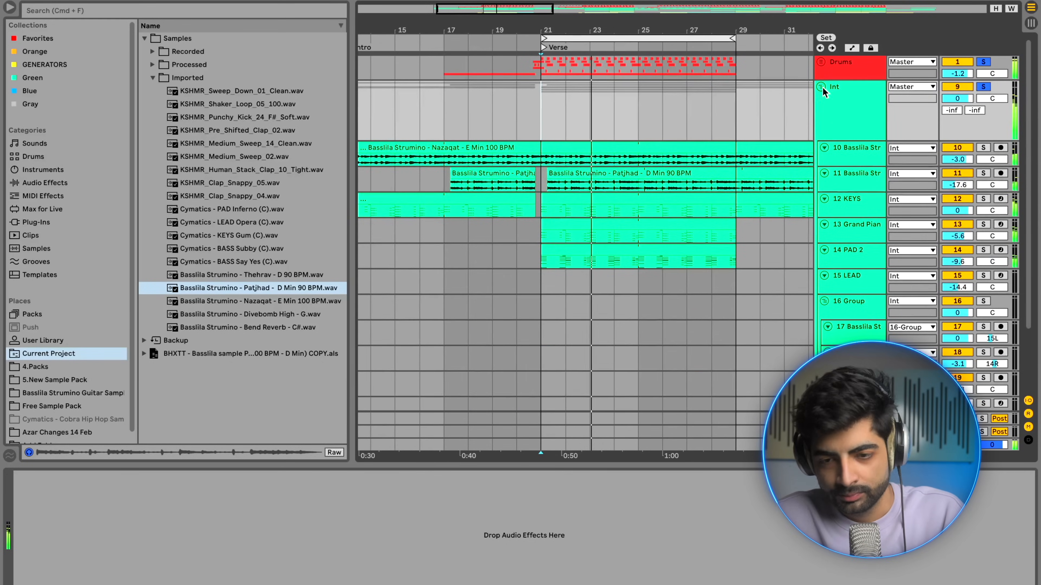
Fold the Int group and unfold the Bass group, with the insert marker at bar 21.
click(821, 87)
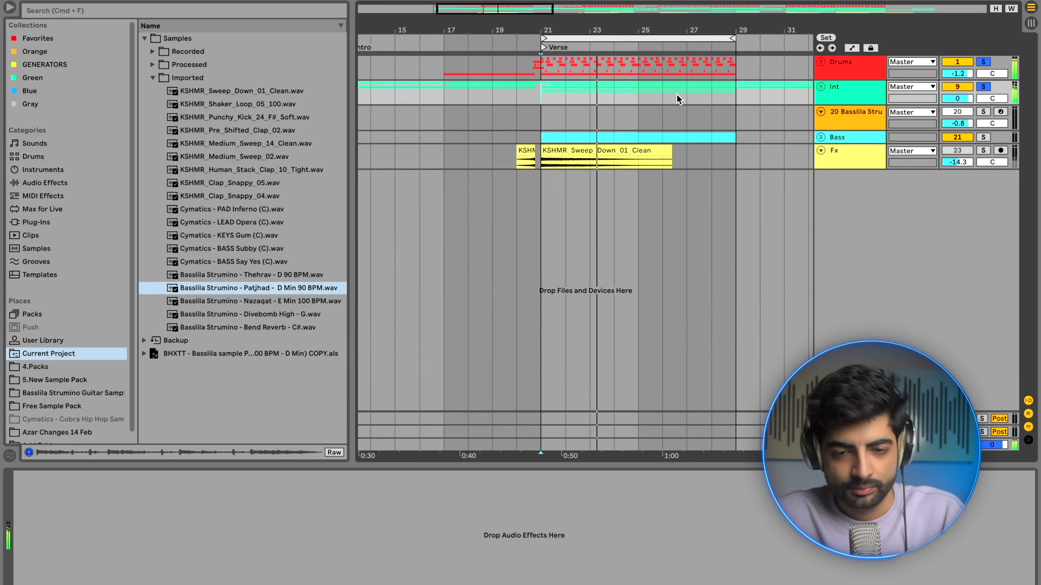
click(541, 95)
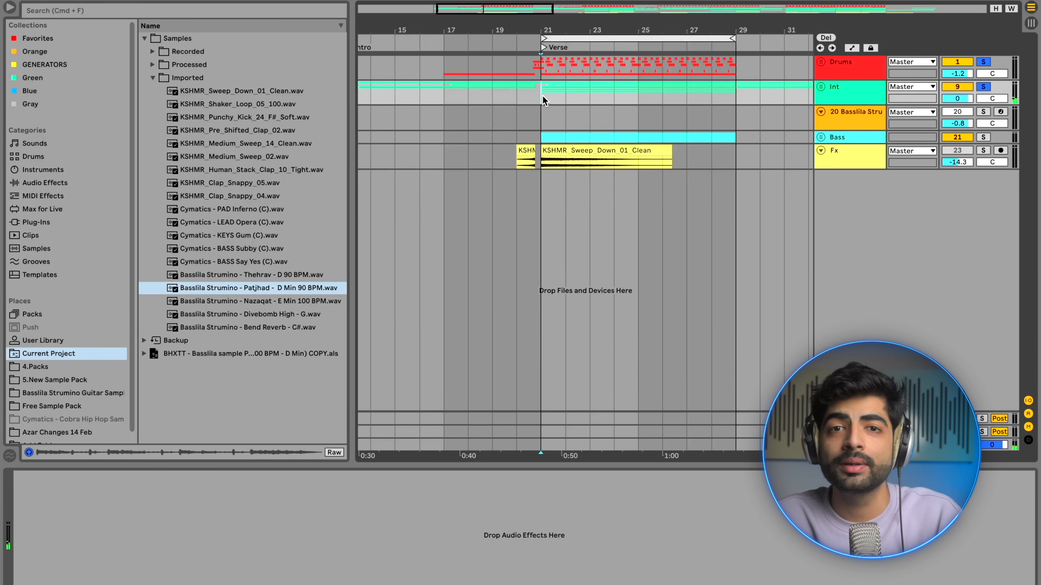
click(542, 138)
click(820, 137)
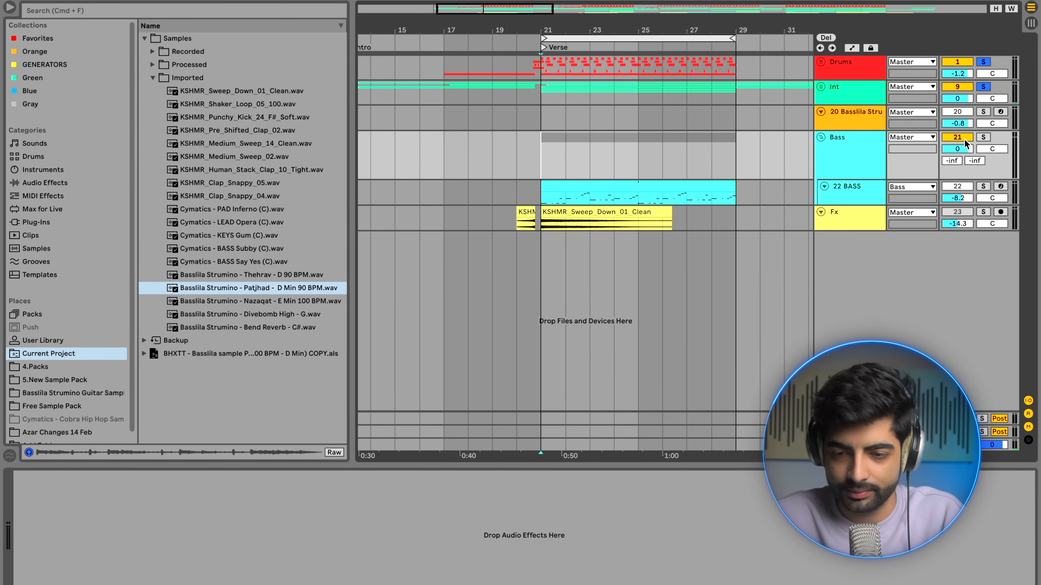
Solo the Bass group with Drums and Int, and play from bar 21 with the 22 BASS devices shown.
key(plus)
click(559, 197)
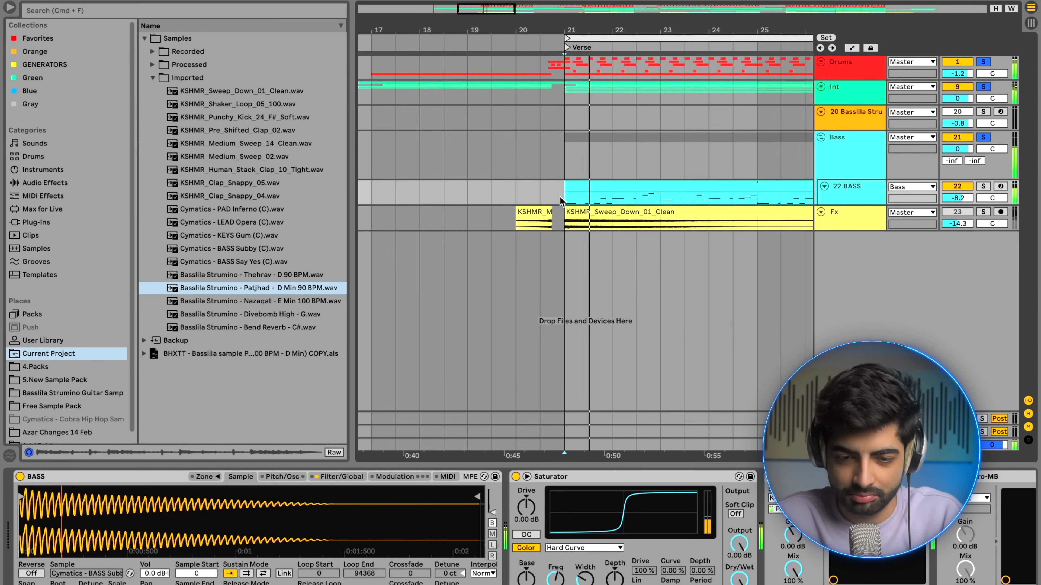
key(minus)
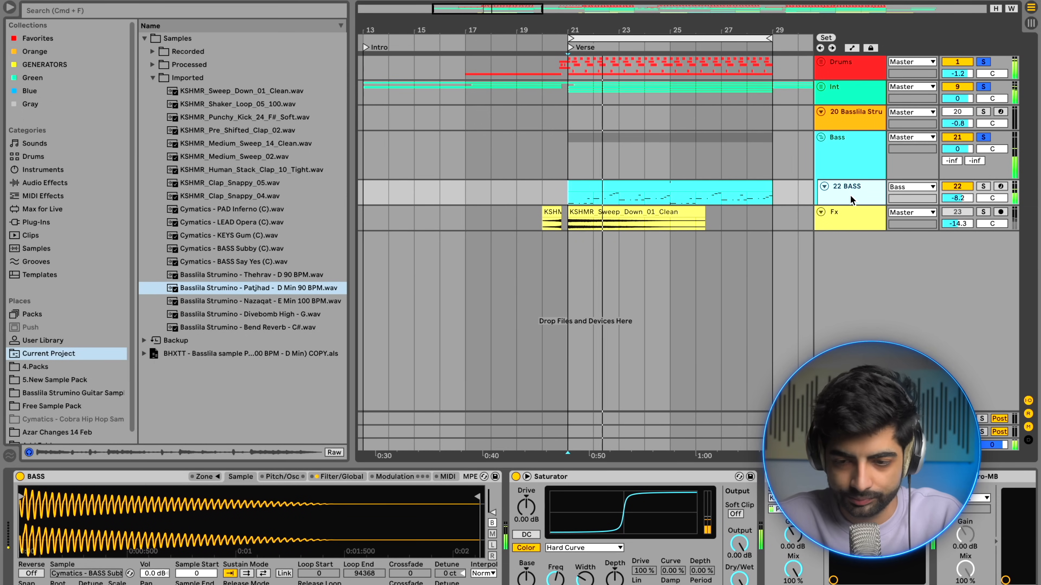
Solo only the 22 BASS track, arm it for recording and place the insert marker at bar 21.
click(983, 187)
key(space)
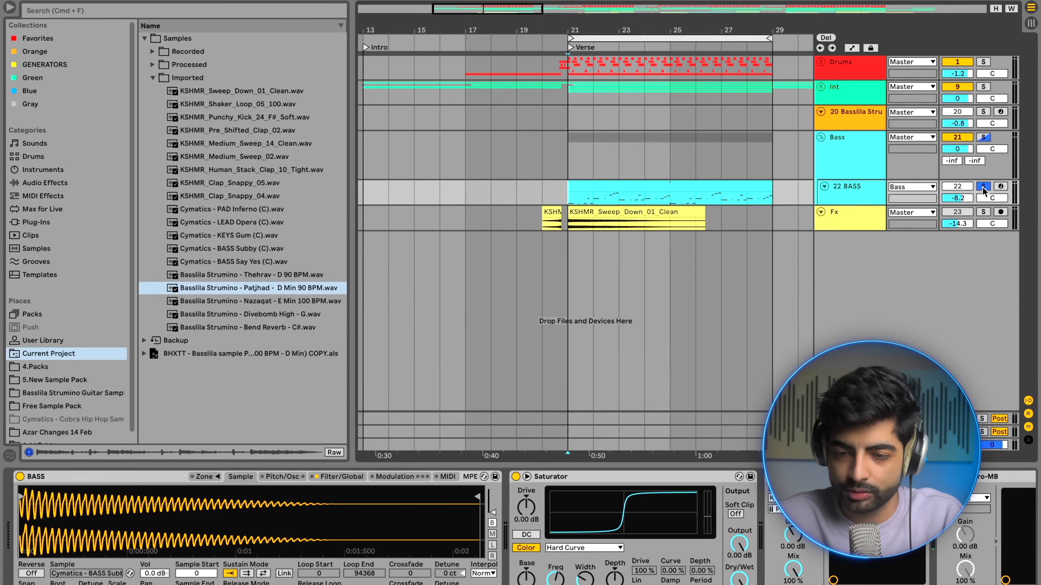
key(space)
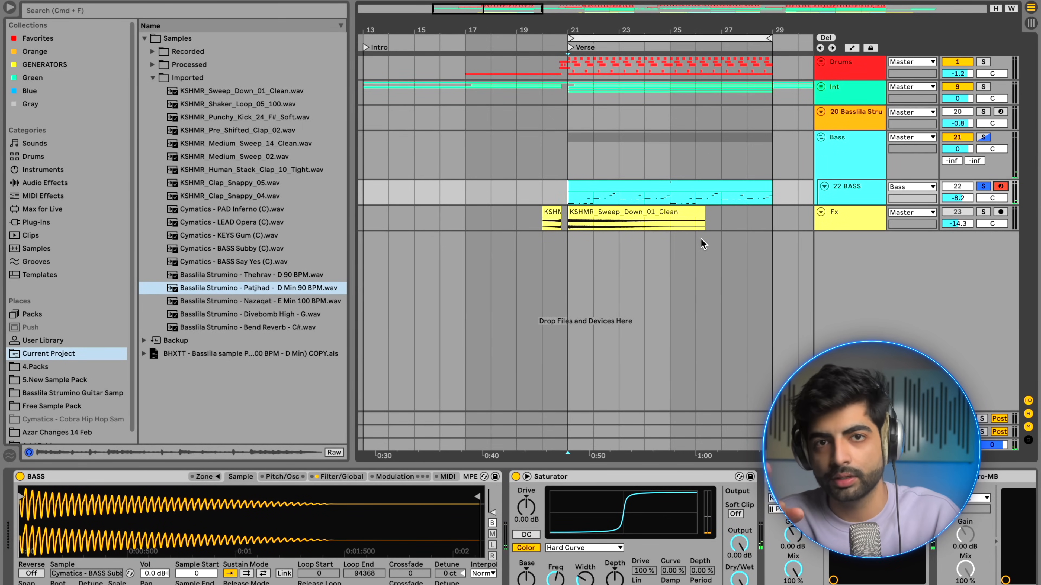
scroll(614, 205, right, 2)
click(520, 158)
click(540, 191)
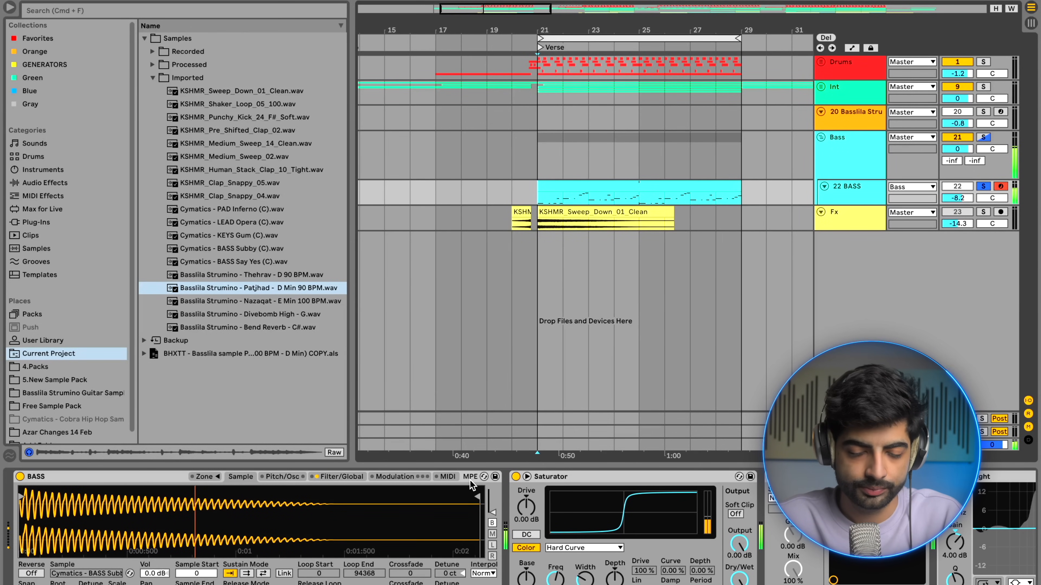
Review the 22 BASS device chain, switch off all its effects and turn Saturator back on.
scroll(471, 484, right, 10)
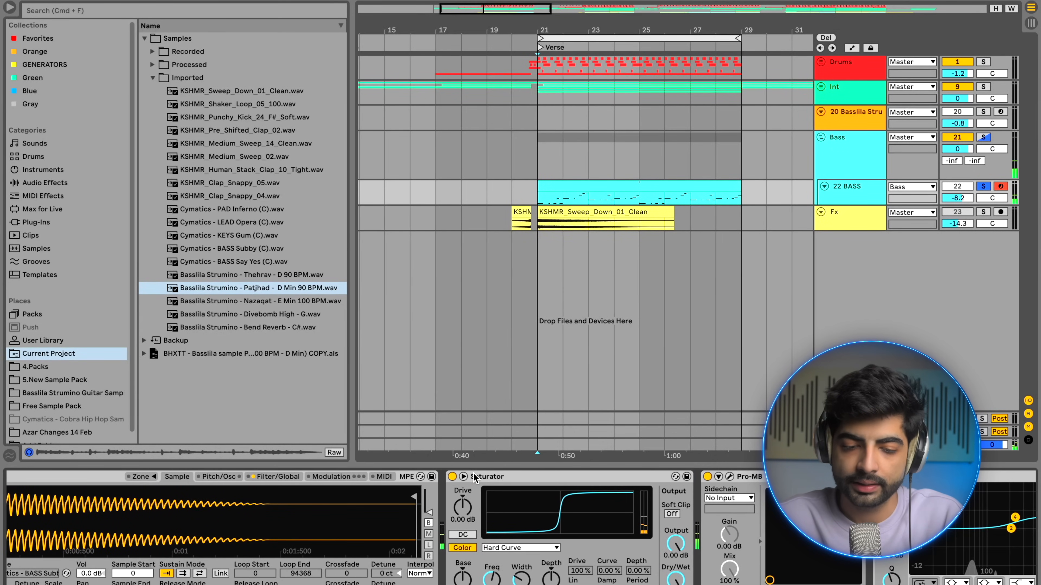
key(super+a)
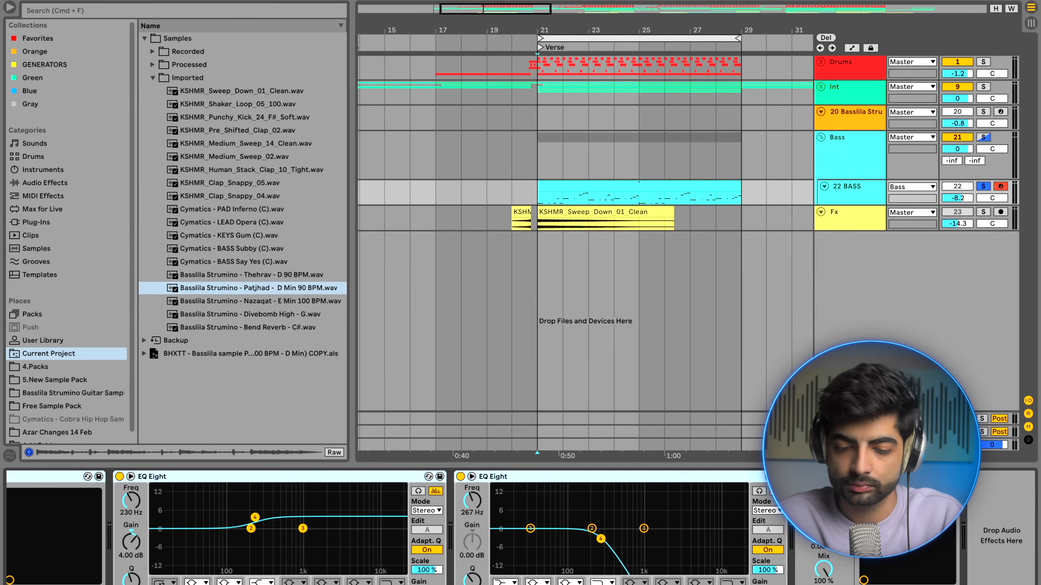
scroll(410, 525, left, 10)
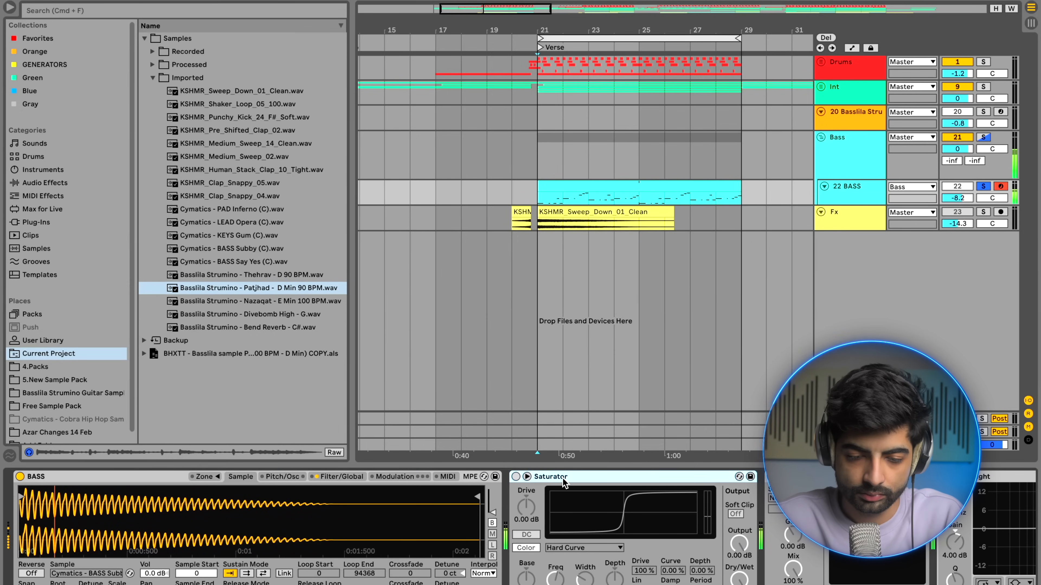
click(516, 476)
View the Pro-MB low-band compression on 22 BASS in its plug-in window and close the window.
scroll(608, 508, right, 5)
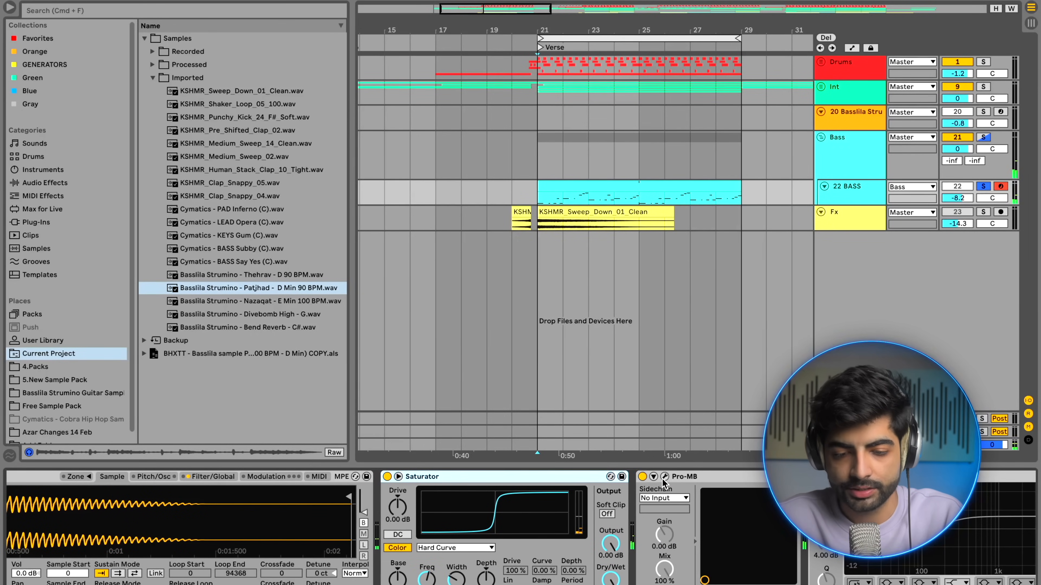
click(664, 476)
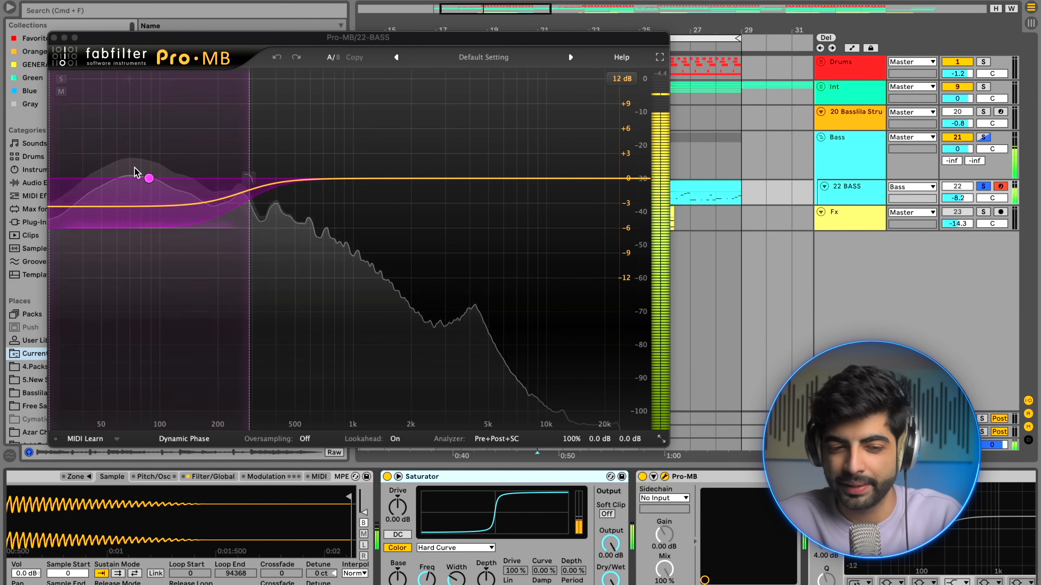
click(54, 38)
scroll(623, 523, right, 1)
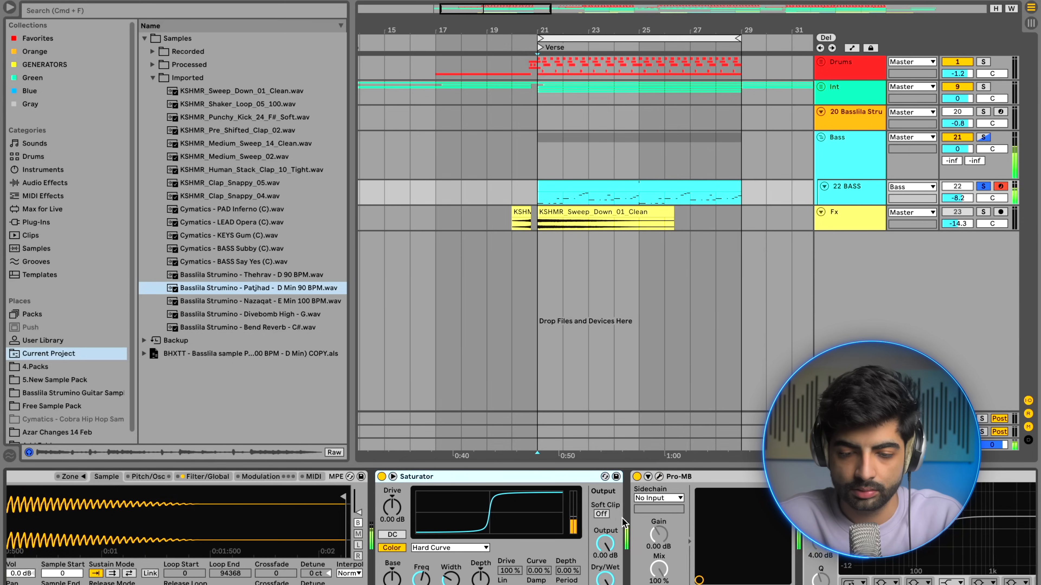
Look over the rest of the 22 BASS effects, examining the curves of the two EQ Eight devices.
scroll(623, 522, right, 8)
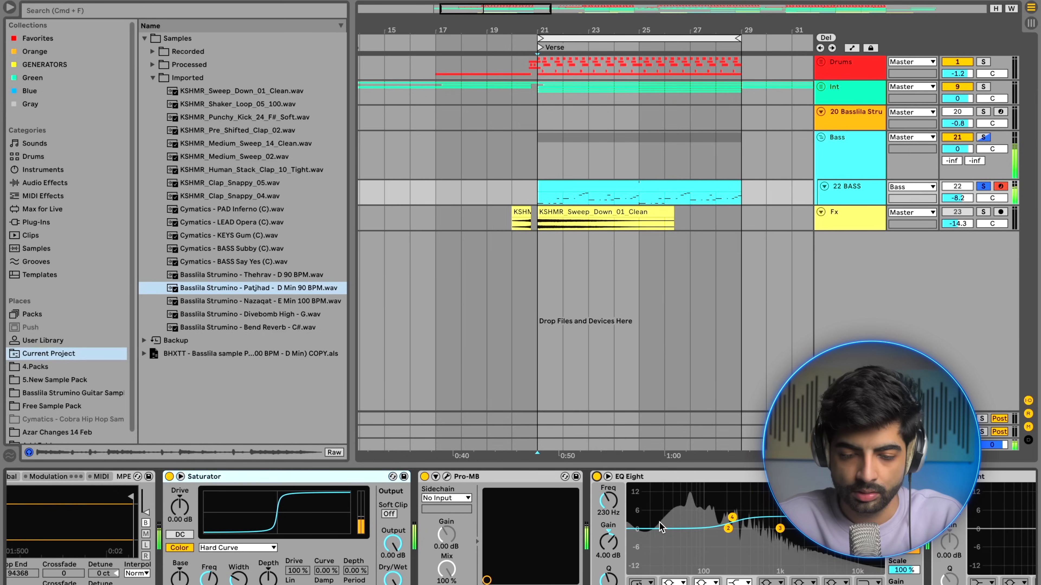
scroll(658, 525, right, 7)
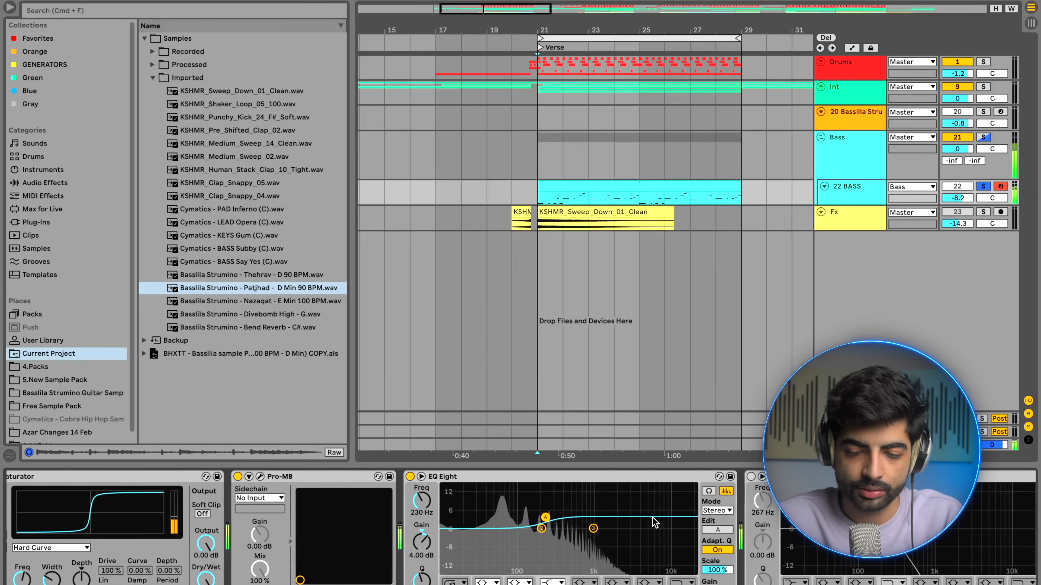
scroll(654, 522, right, 2)
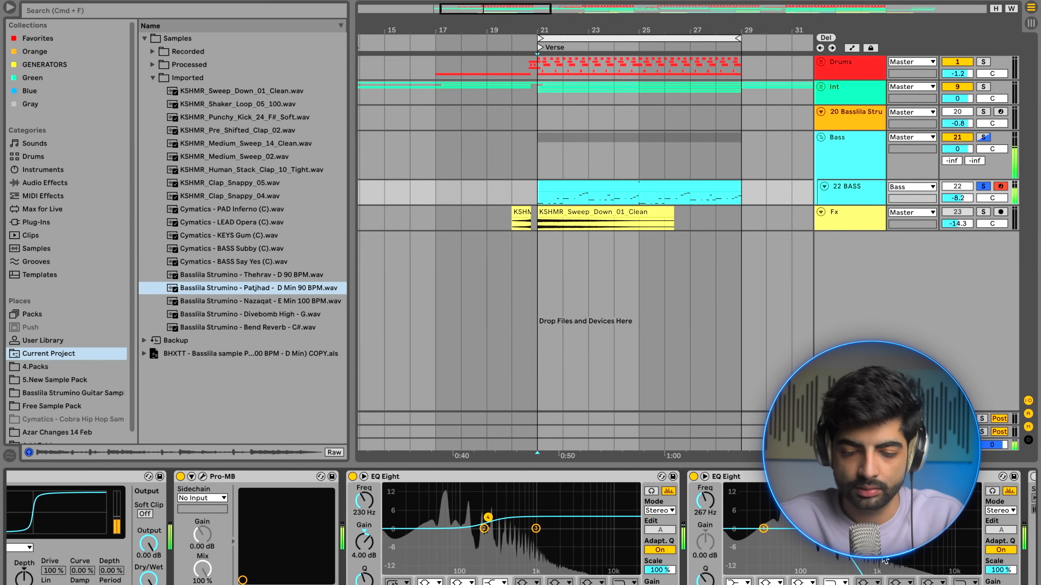
scroll(884, 560, right, 9)
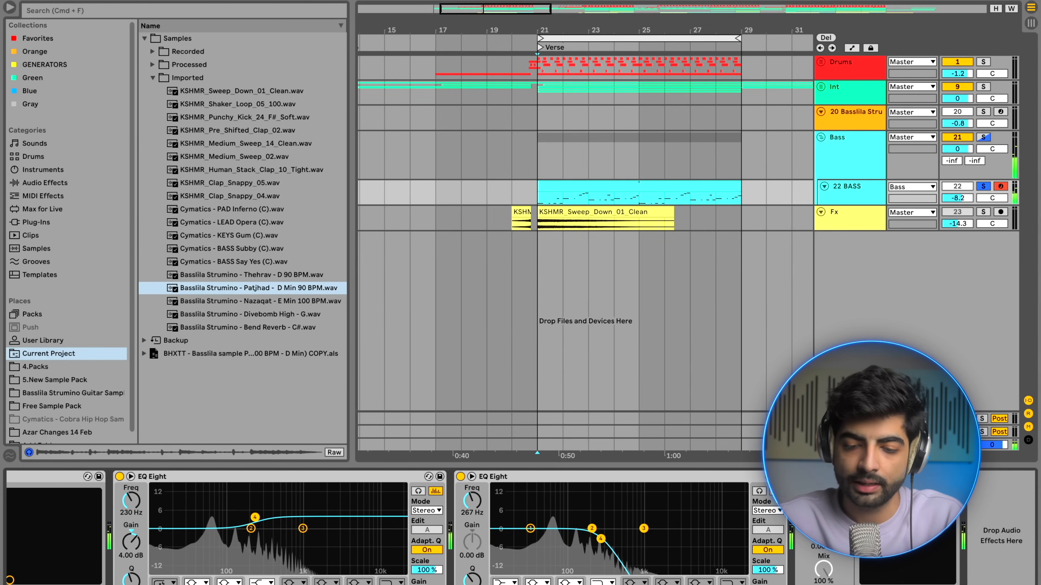
scroll(528, 491, left, 20)
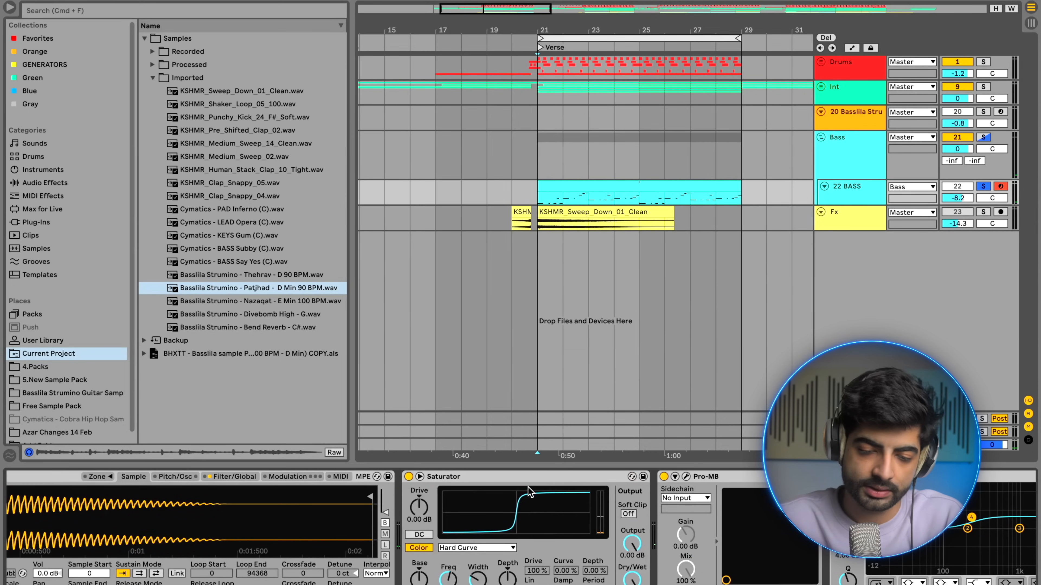
Compare the 22 BASS sound by switching all its effects off and back on during playback.
click(518, 473)
key(0)
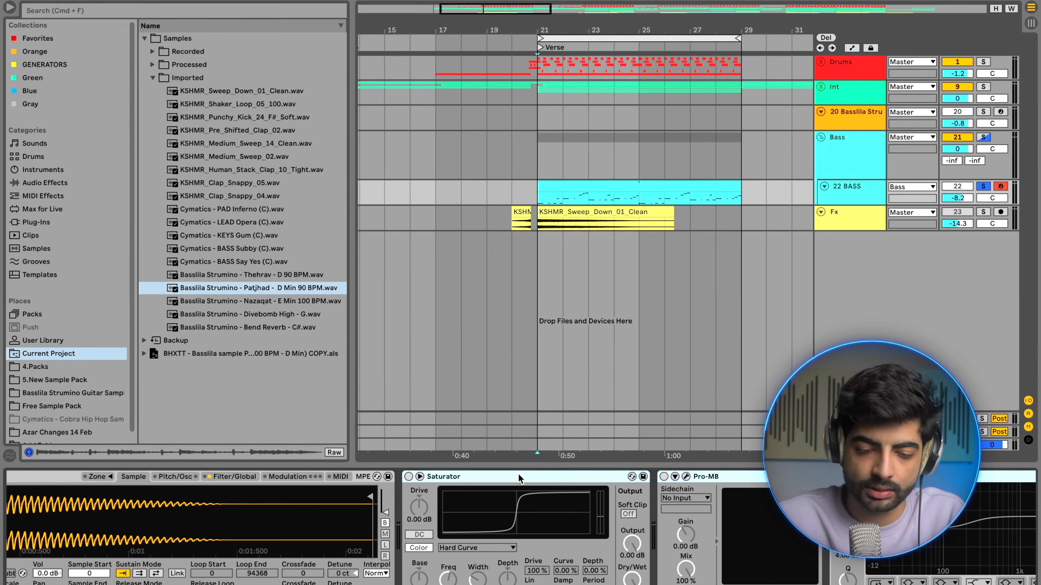
key(0)
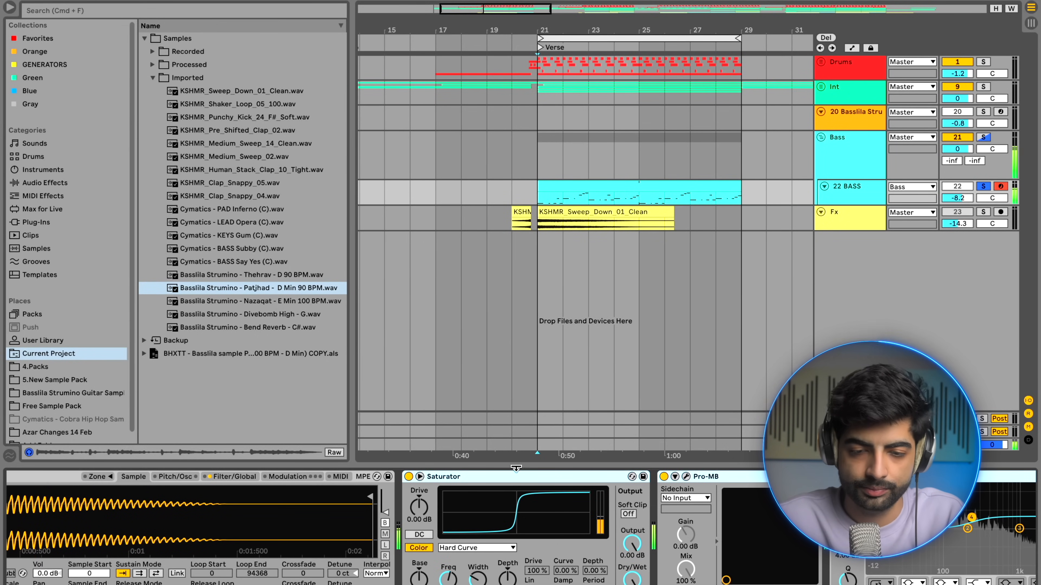
Examine the notes of the 22 BASS MIDI clip at bar 21 and return to the device chain.
scroll(603, 211, left, 3)
scroll(582, 201, up, 5)
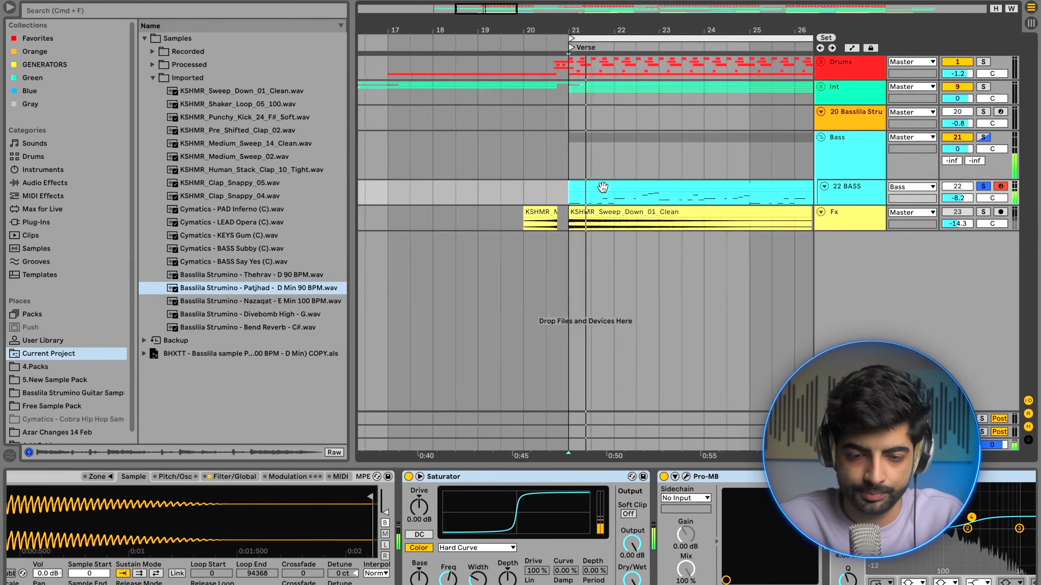
double_click(599, 184)
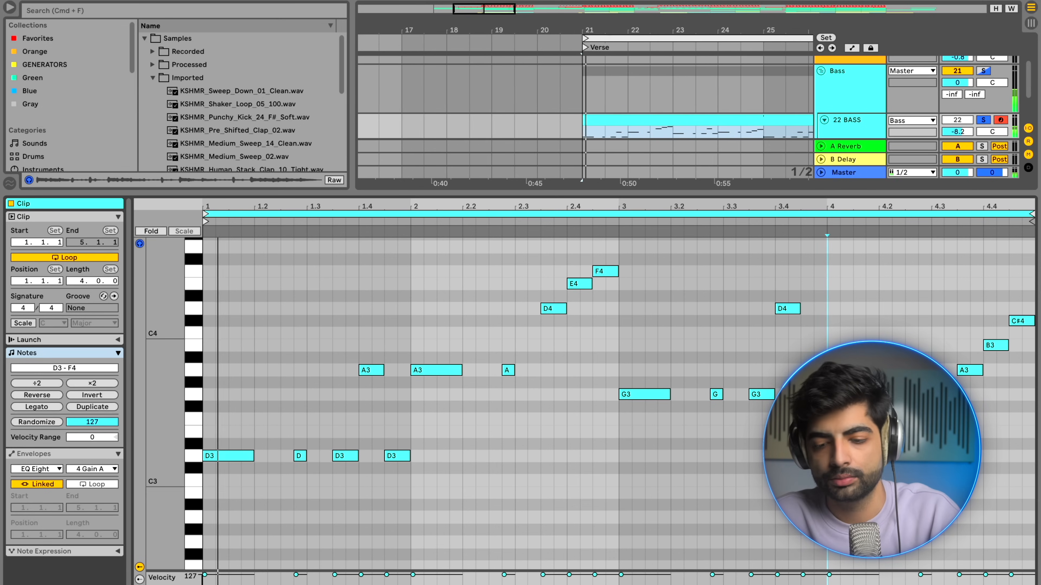
key(shift+Tab)
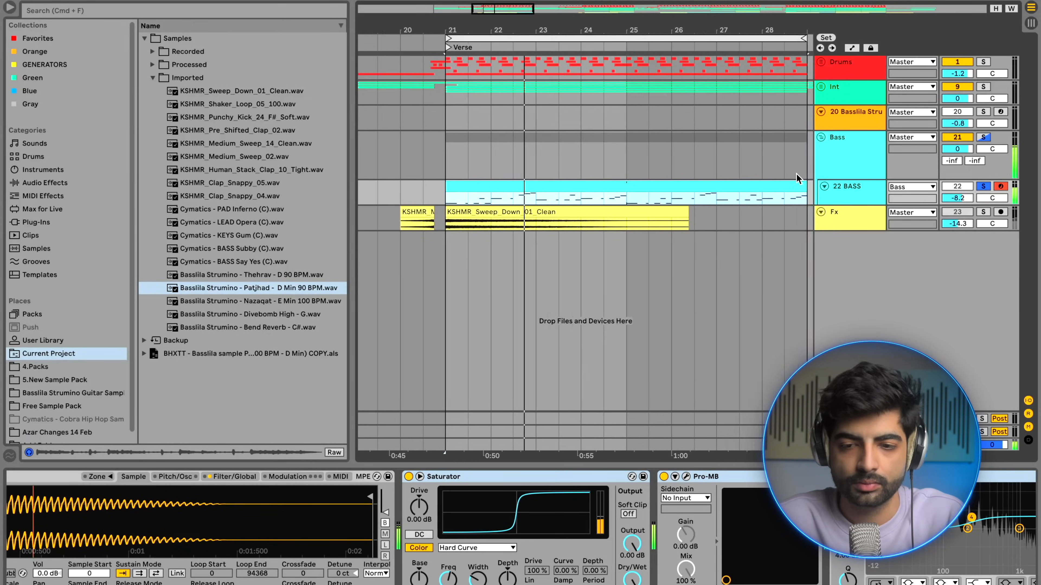
Solo the Drums and Int groups together with the bass.
click(983, 61)
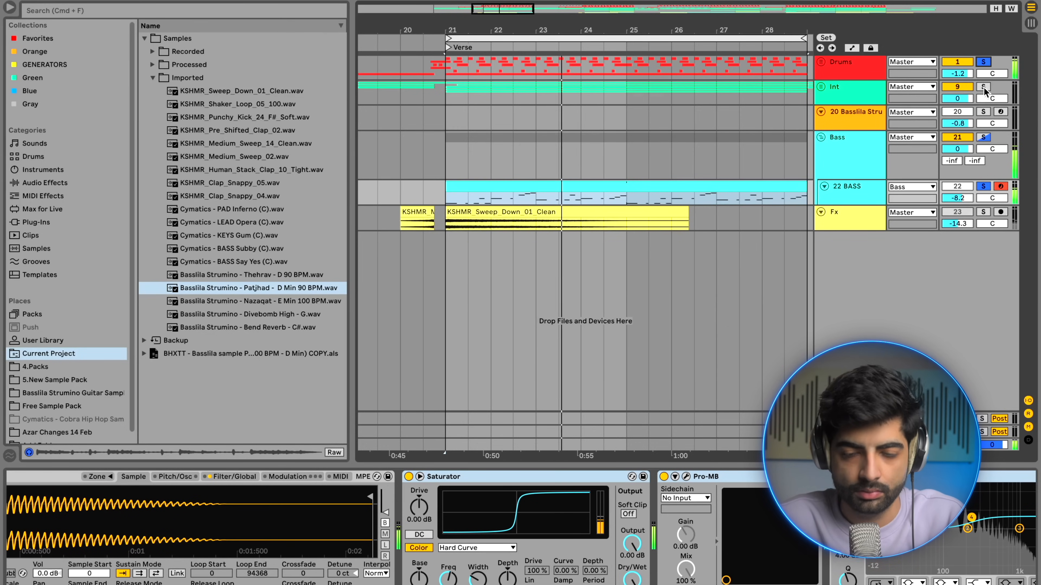
click(984, 87)
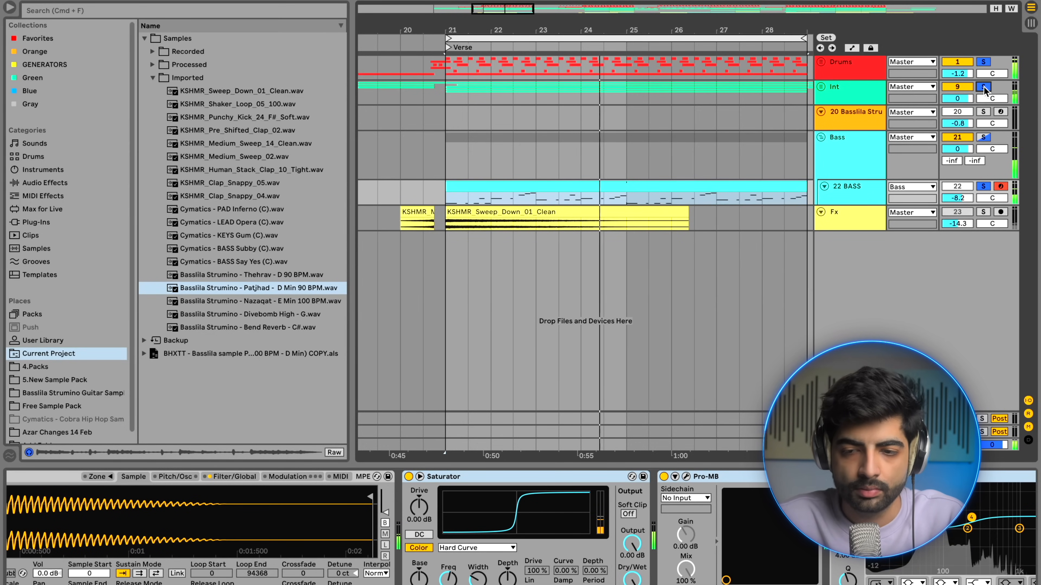
key(minus)
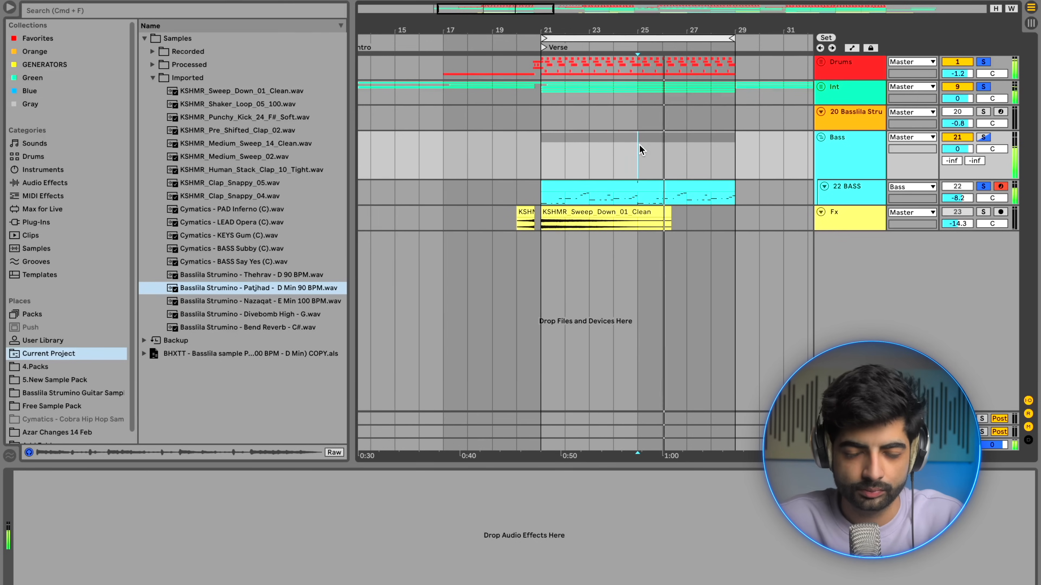
Highlight the Intro on the Bass group, first bars 13 to 17 and then bars 17 to 21.
scroll(629, 145, left, 3)
scroll(531, 159, left, 3)
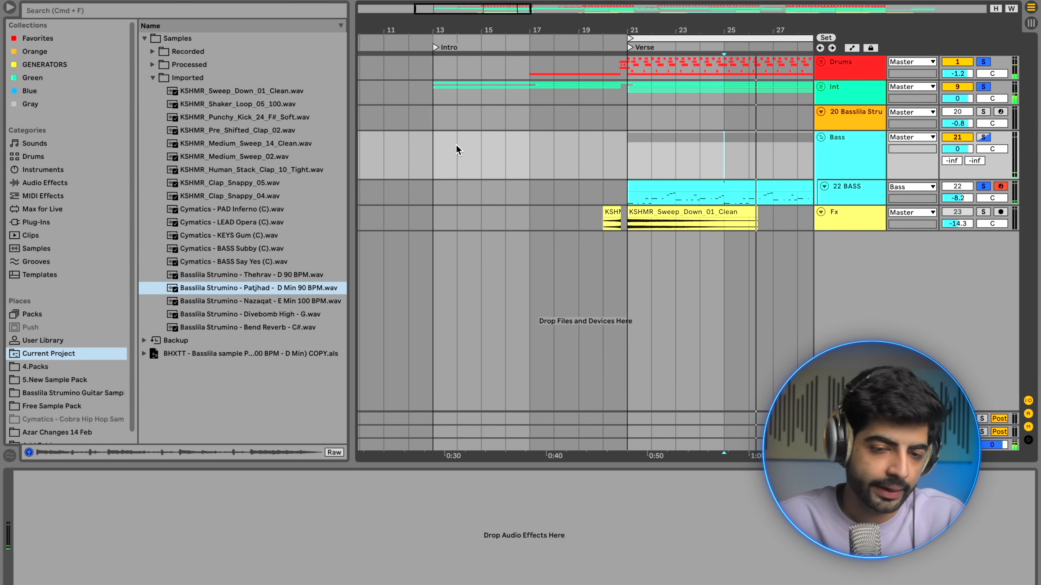
drag(432, 151, 532, 150)
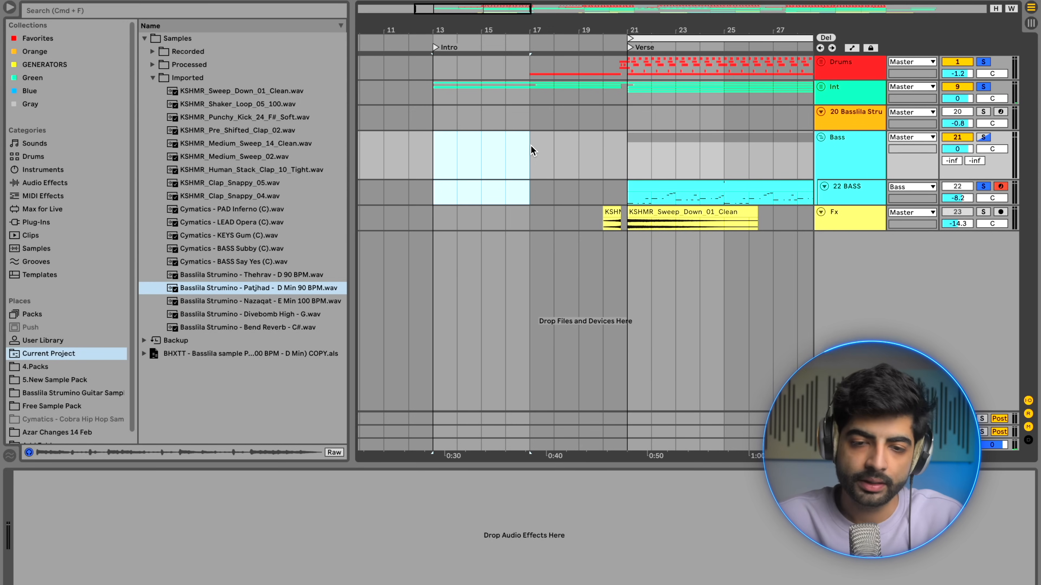
drag(531, 151, 631, 154)
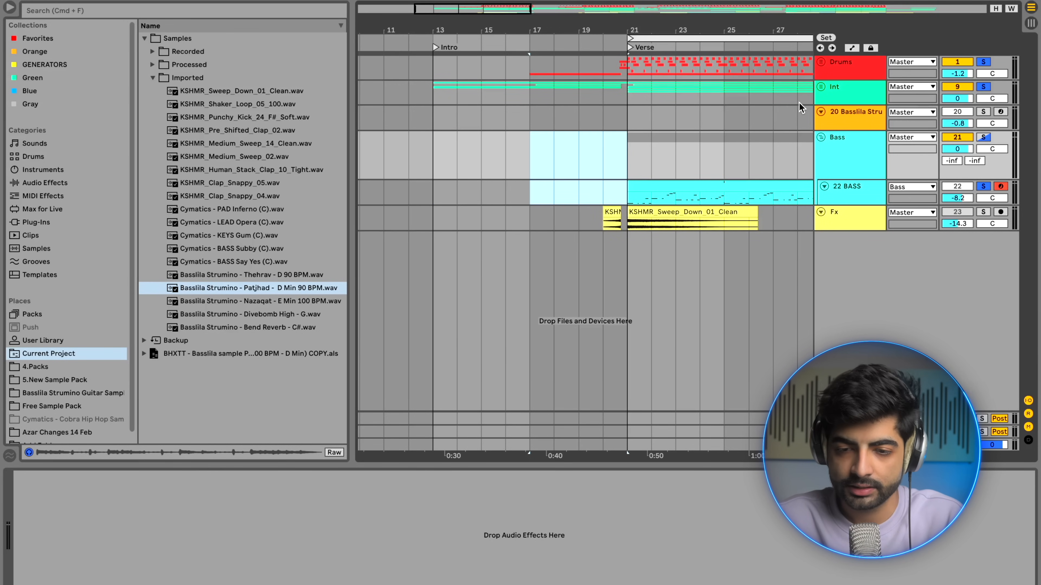
Unfold the Int group, highlight bars 17 to 21 on track 11 and play from bar 17.
click(821, 88)
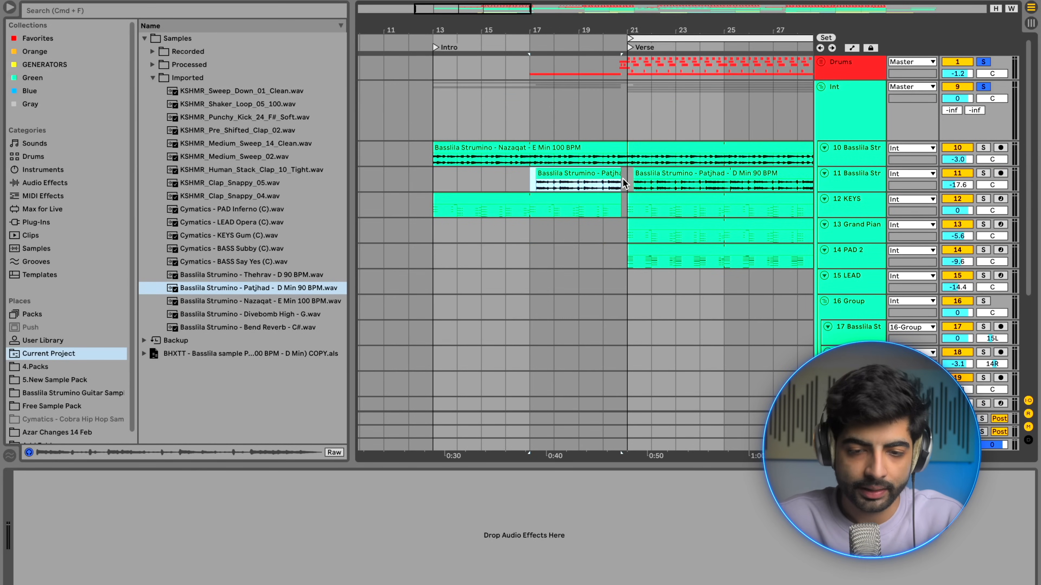
click(630, 185)
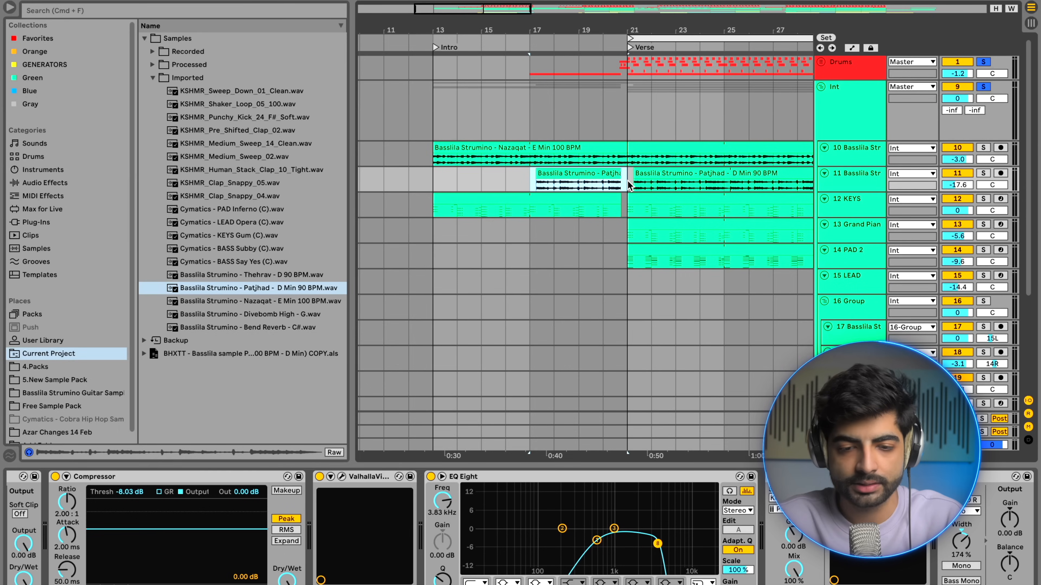
click(539, 71)
key(space)
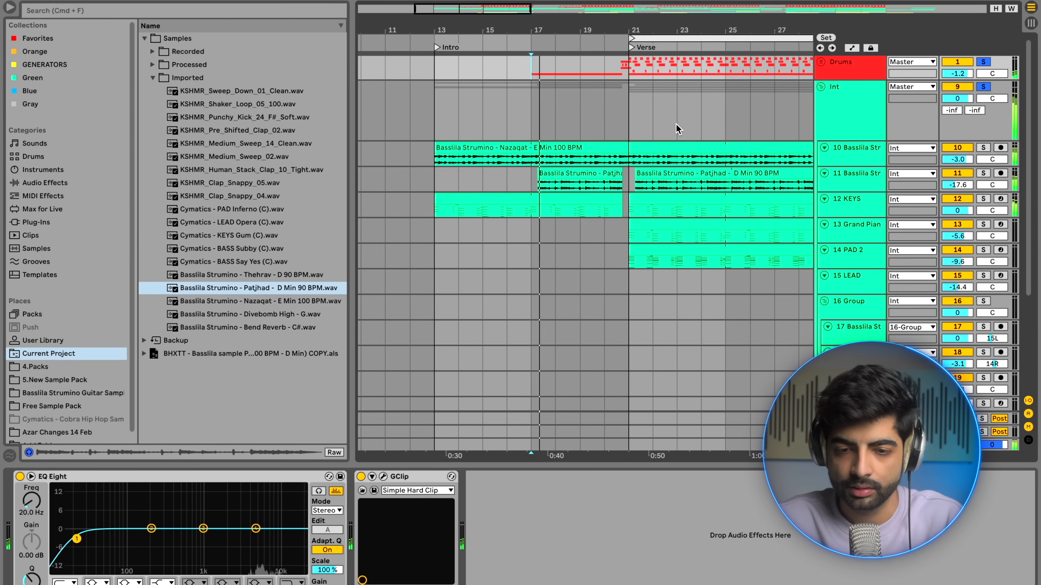
Clear all track solos and play the full arrangement from the start of the Verse at bar 21.
click(631, 122)
scroll(630, 121, right, 3)
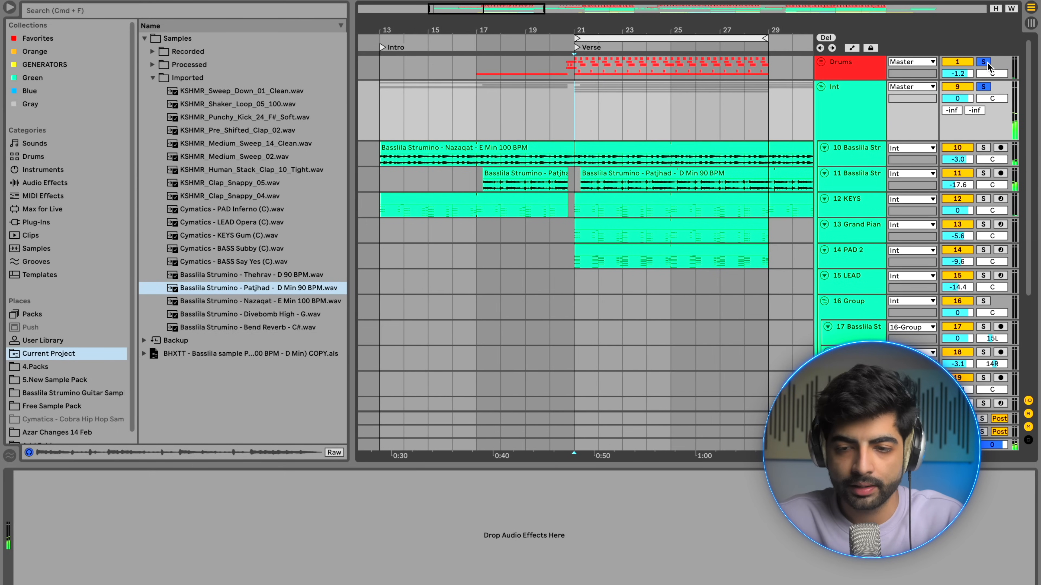
click(983, 62)
scroll(983, 197, down, 5)
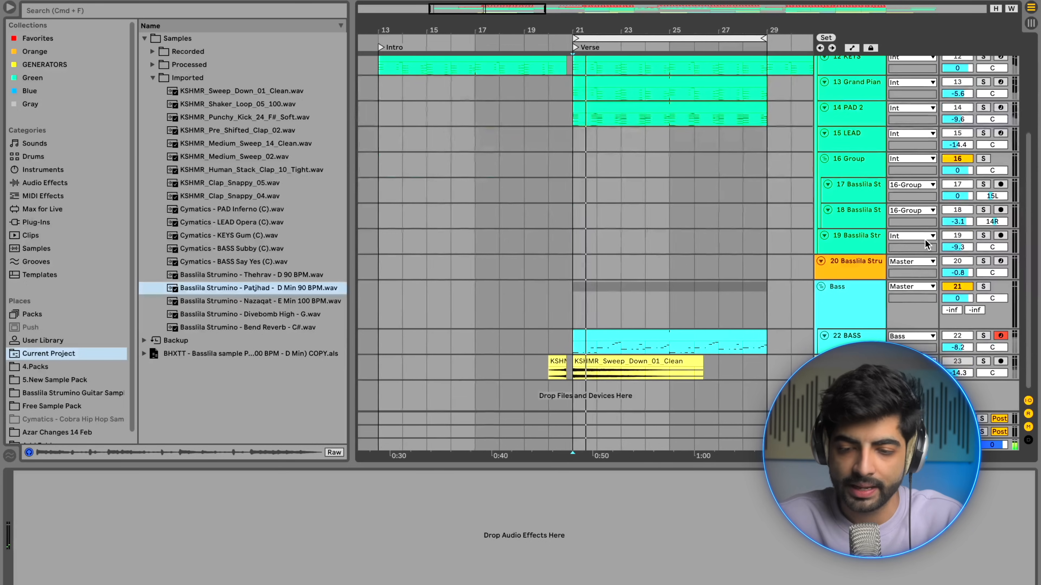
scroll(983, 287, up, 5)
click(985, 147)
click(985, 148)
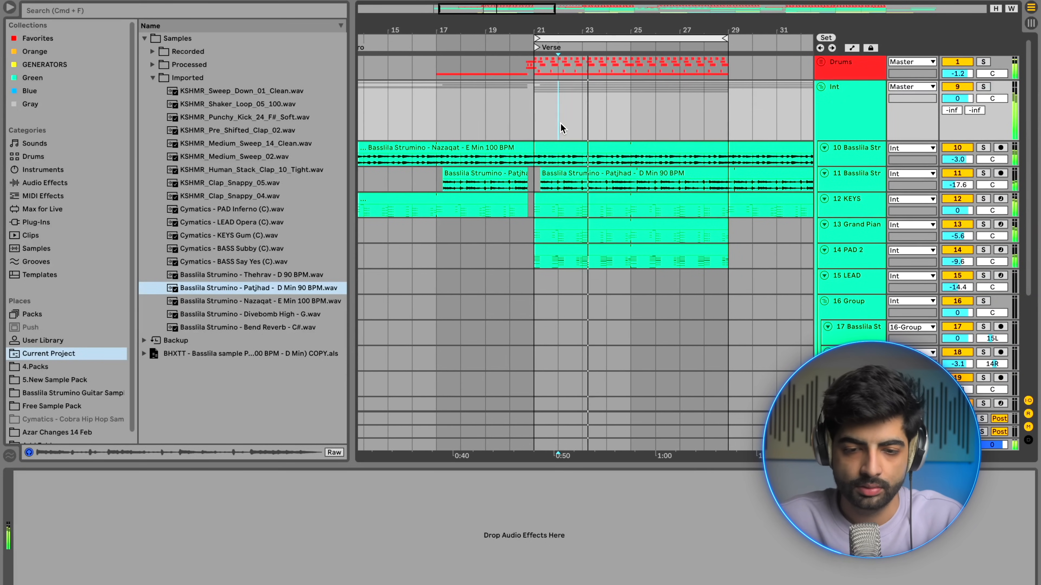
Highlight the Verse clips of 13 Grand Piano and 14 PAD 2, solo both tracks briefly and clear the solos.
drag(531, 242, 723, 261)
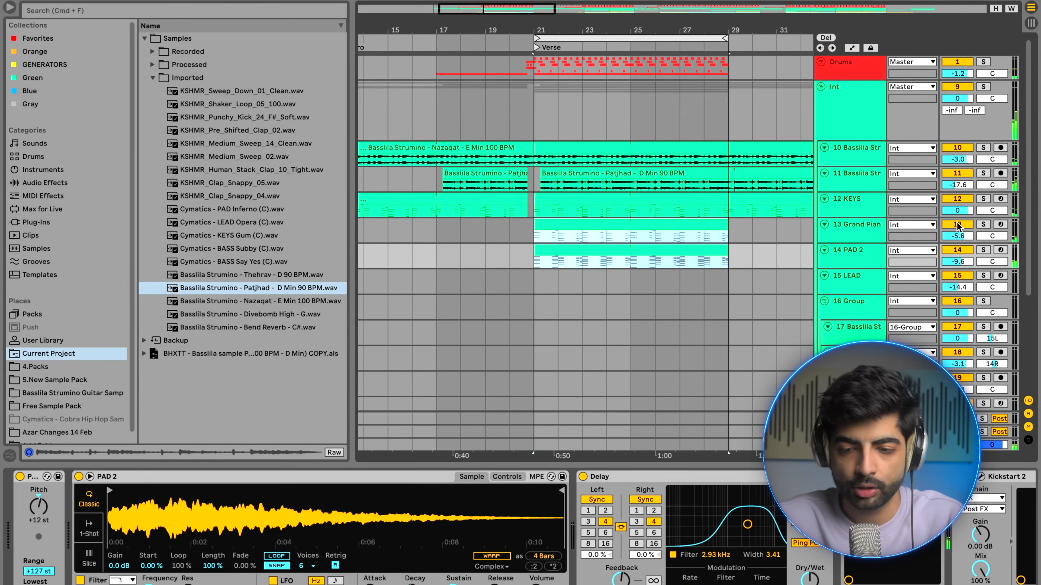
click(982, 225)
click(984, 250)
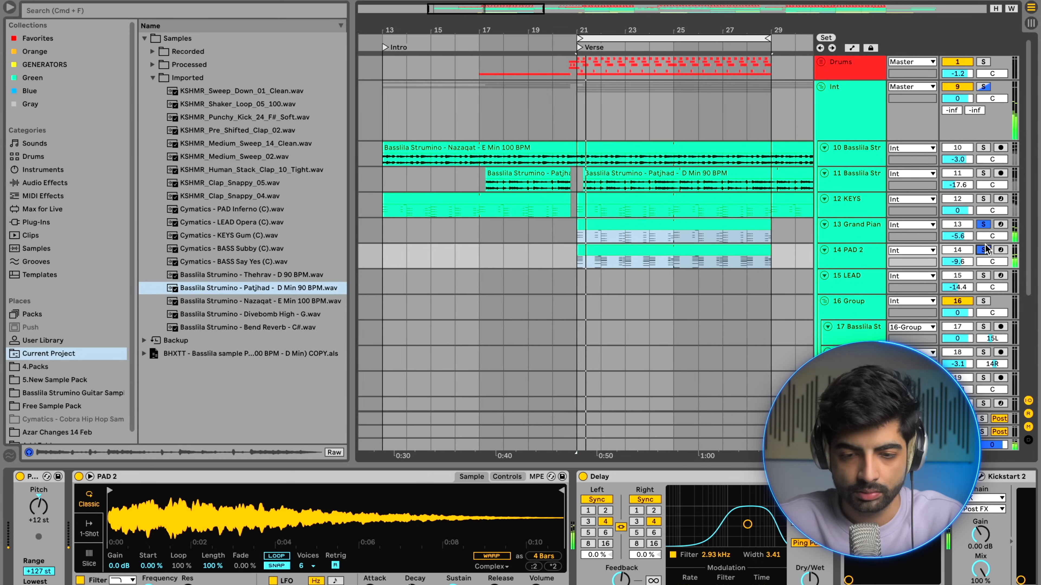
click(984, 250)
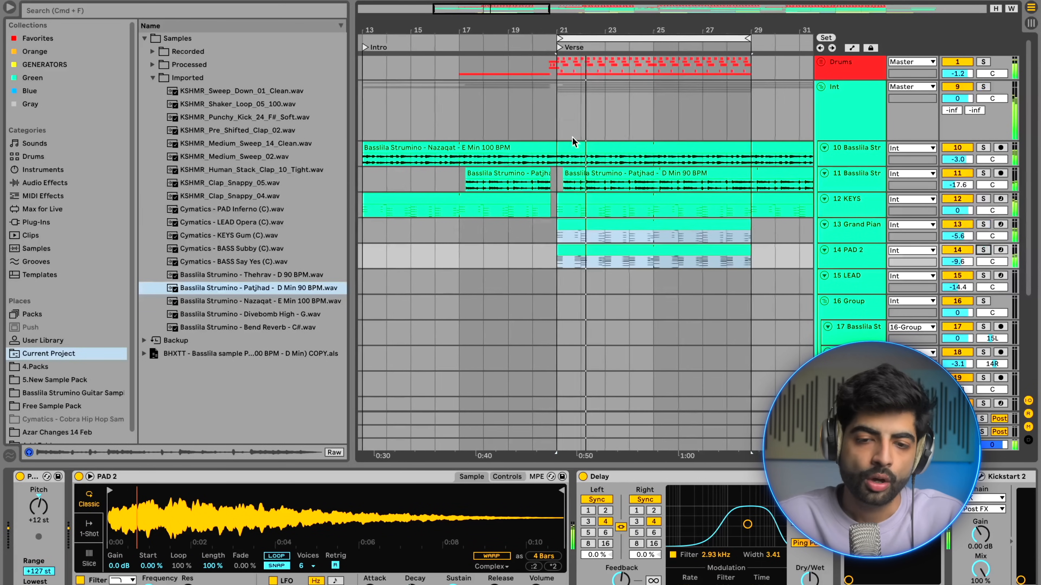
Highlight the whole Verse across the Int group from bar 21 to 29 and look over its layers.
drag(564, 109, 738, 106)
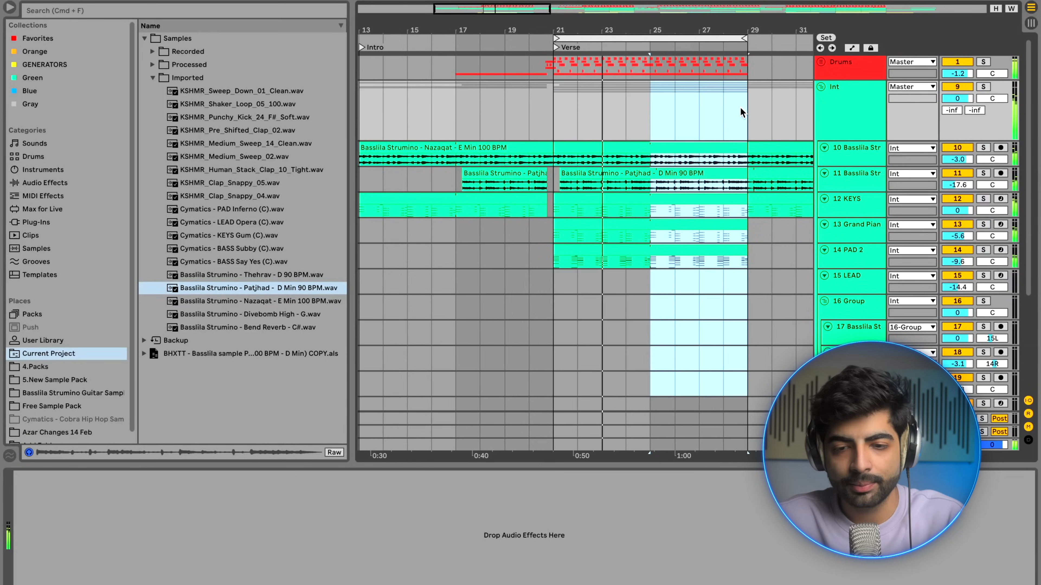
scroll(739, 106, right, 3)
shift+click(526, 103)
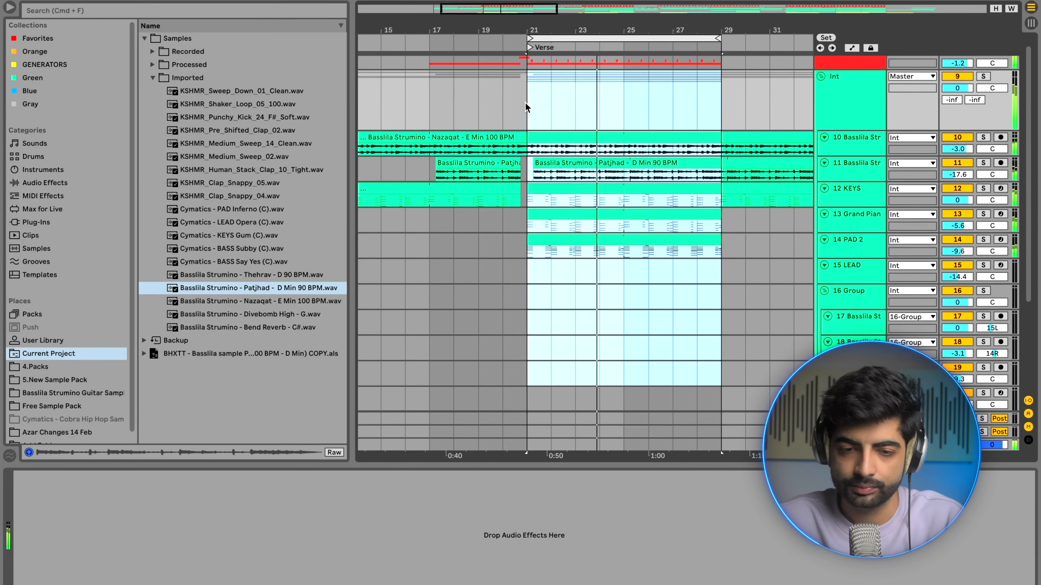
scroll(526, 102, down, 3)
scroll(586, 103, down, 2)
scroll(595, 105, up, 2)
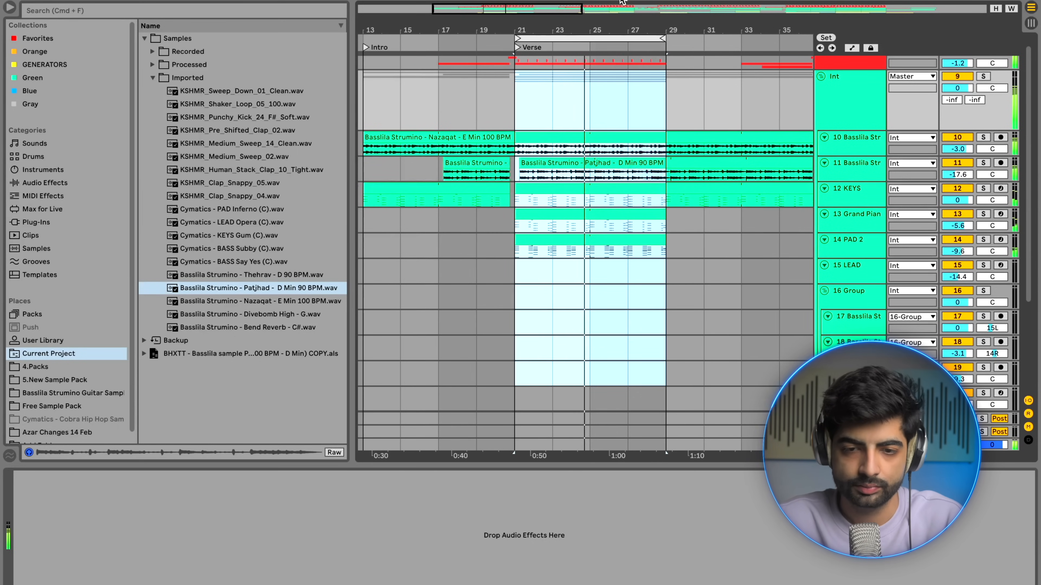
Follow playback to the end of the Verse, place the insert marker at bar 29 and examine the following section.
click(633, 115)
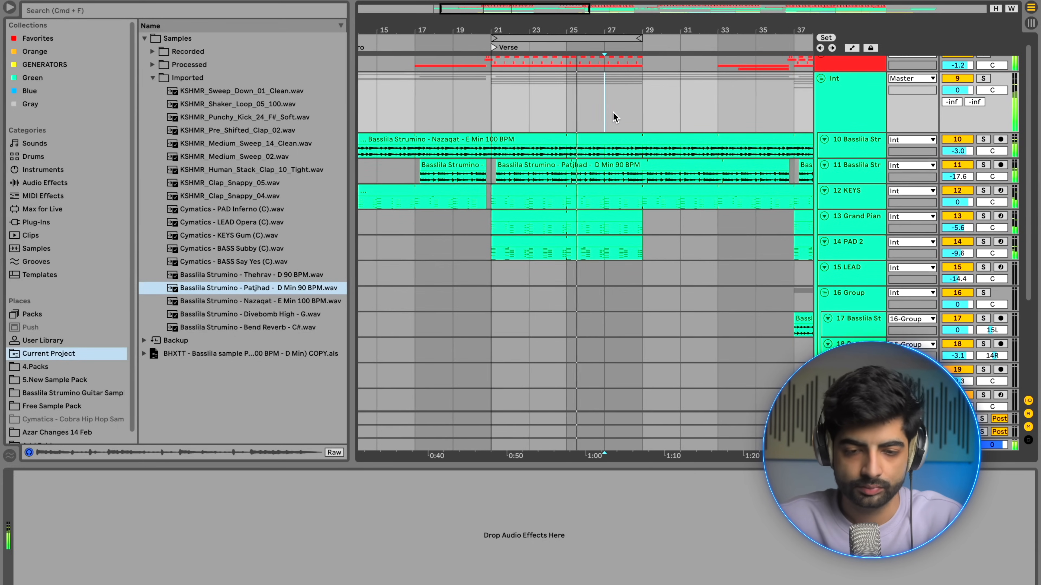
scroll(611, 112, up, 3)
scroll(597, 199, down, 3)
scroll(597, 199, down, 3)
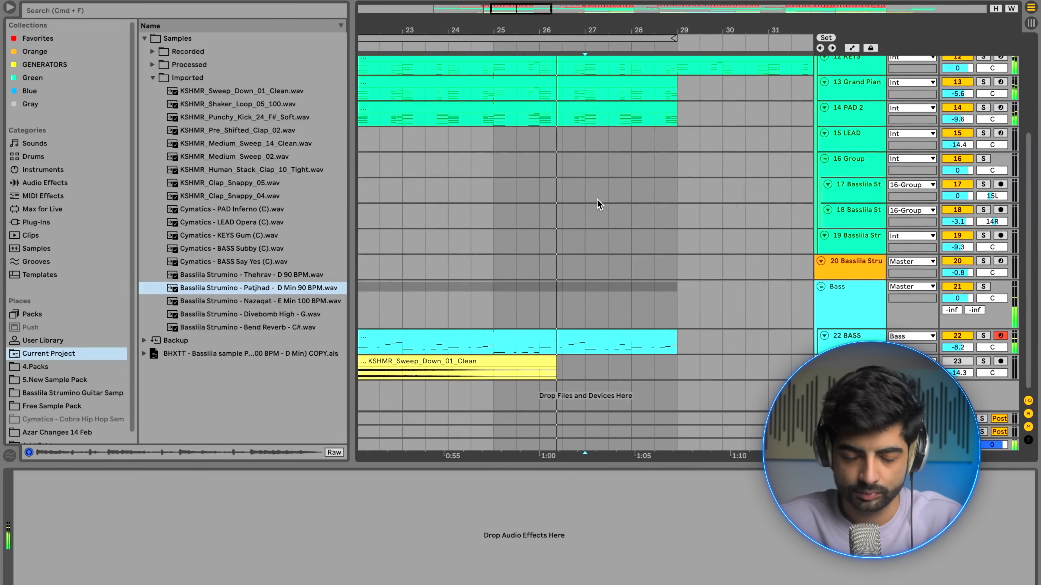
scroll(597, 199, up, 6)
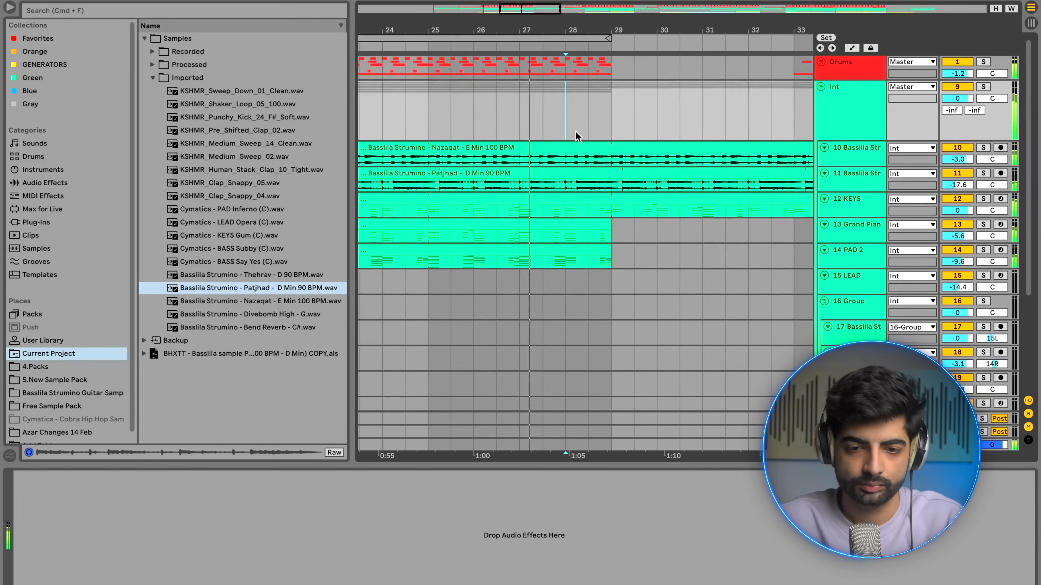
scroll(576, 132, down, 3)
click(576, 132)
scroll(551, 129, up, 5)
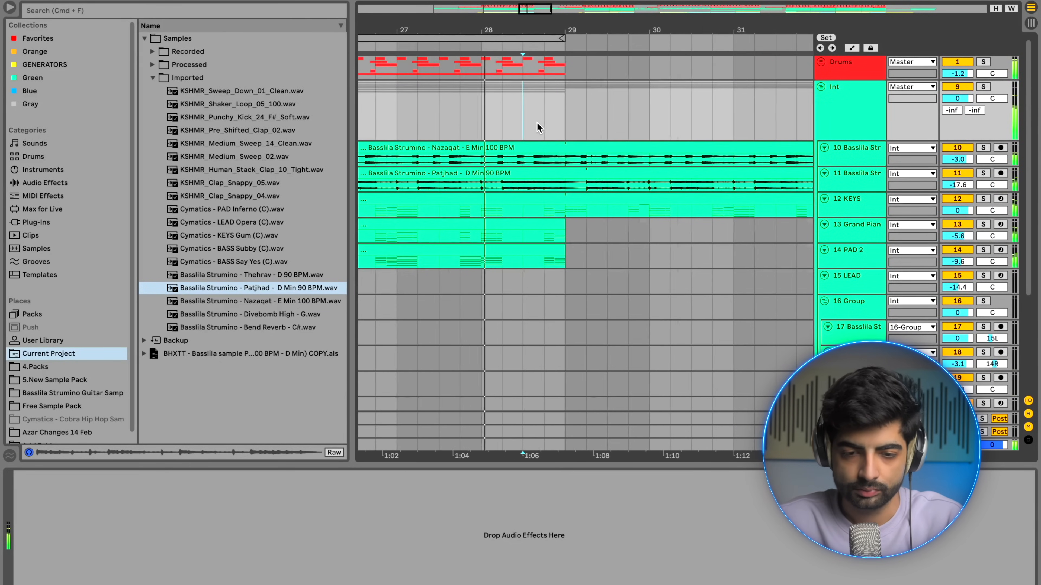
scroll(508, 123, down, 2)
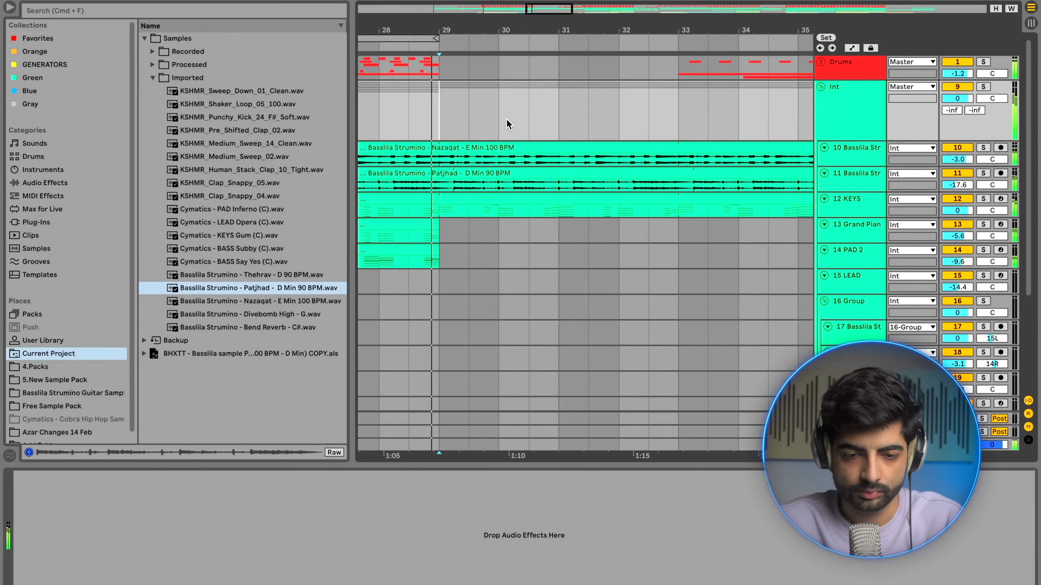
scroll(438, 115, down, 4)
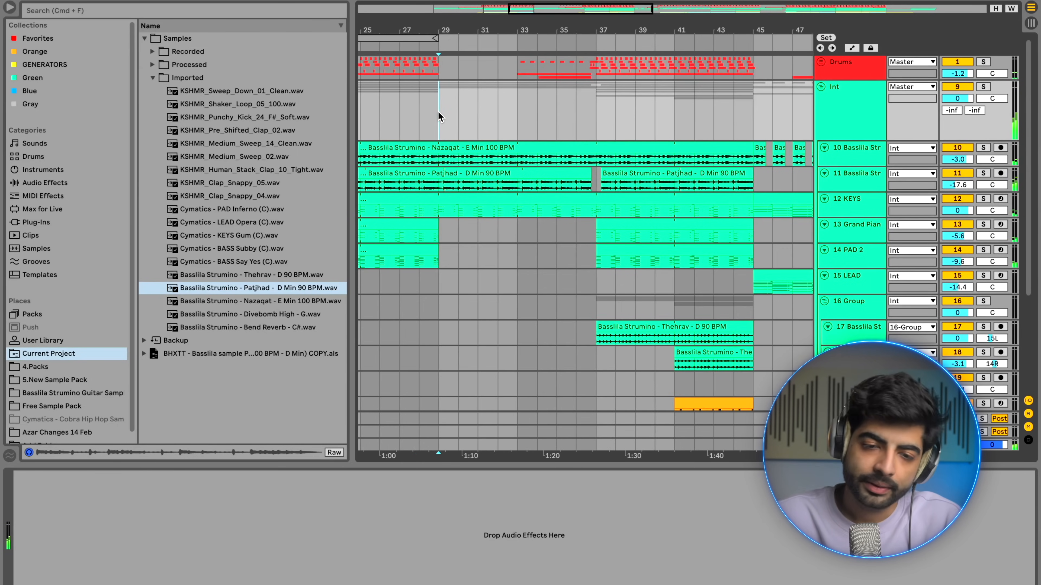
scroll(438, 110, left, 2)
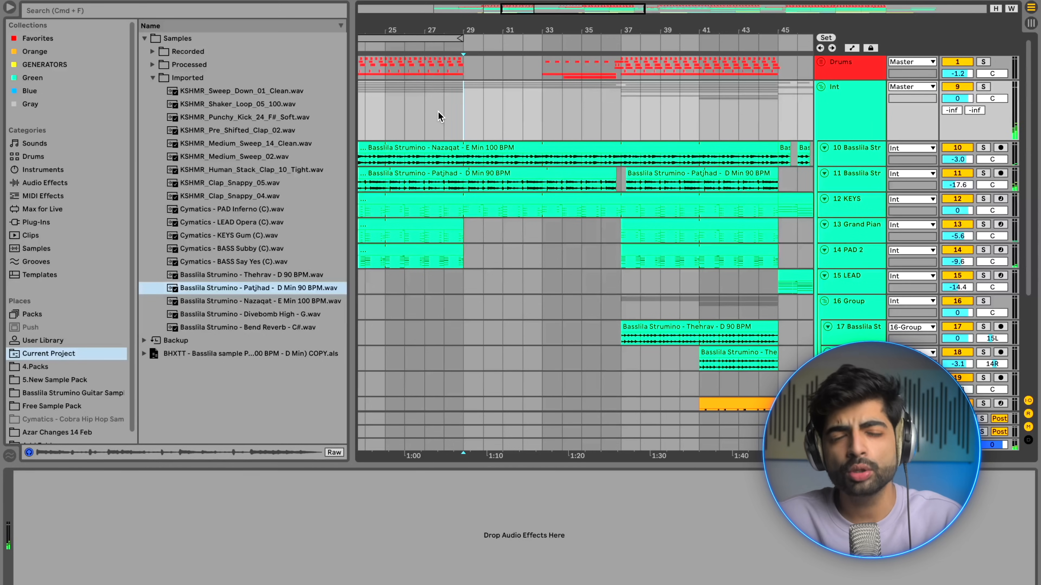
Play the arrangement from bar 29 and highlight bars 29 to 33 from the Int group down to 13 Grand Piano.
scroll(438, 110, left, 1)
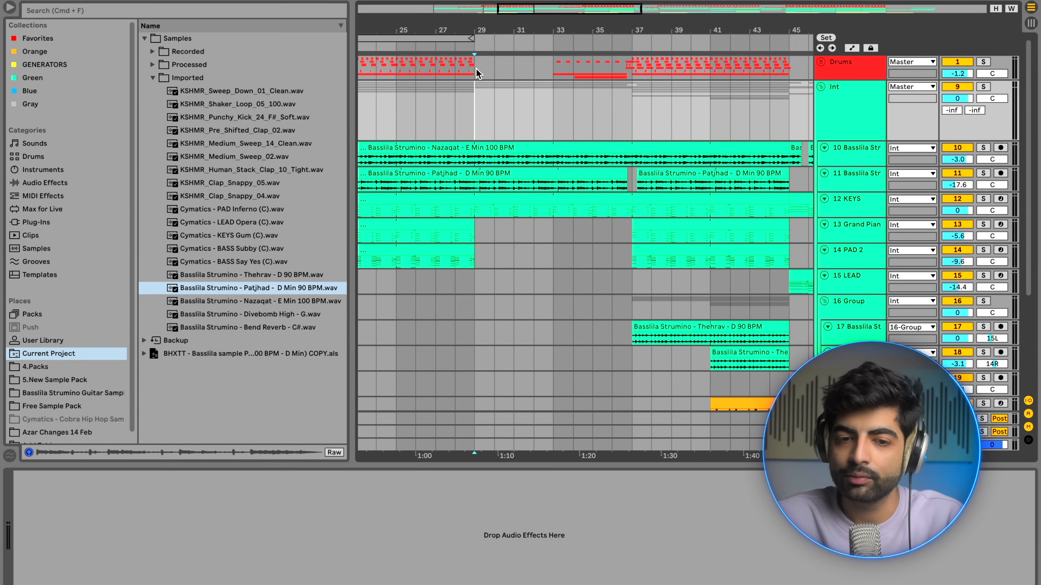
click(475, 107)
key(space)
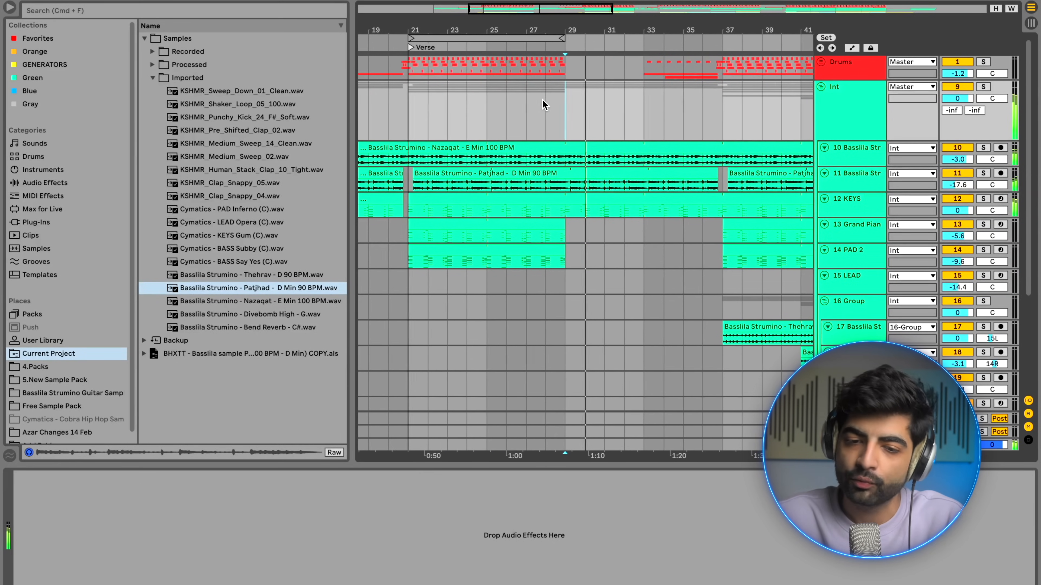
drag(558, 123, 648, 228)
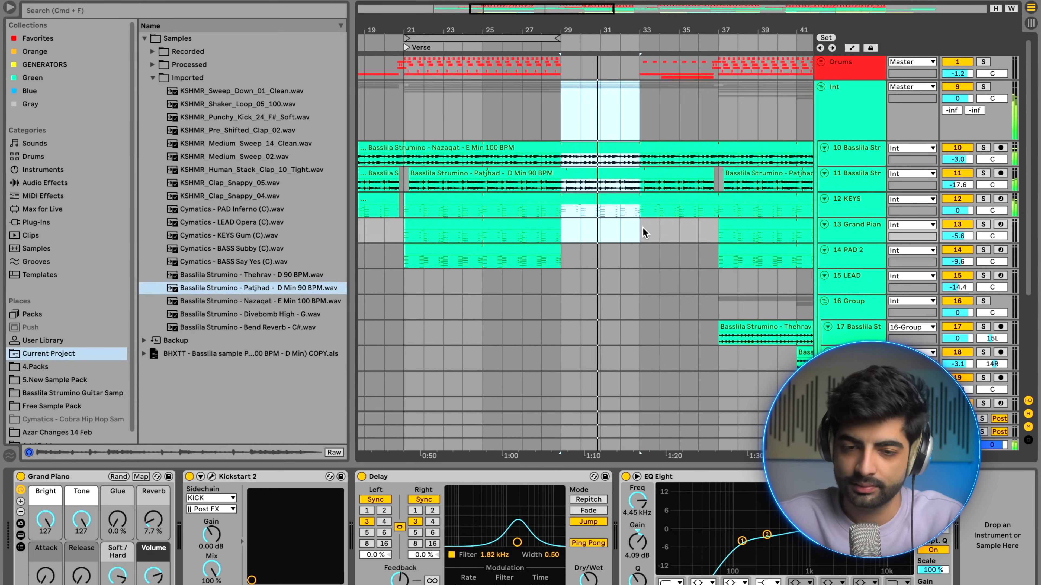
click(629, 234)
key(plus)
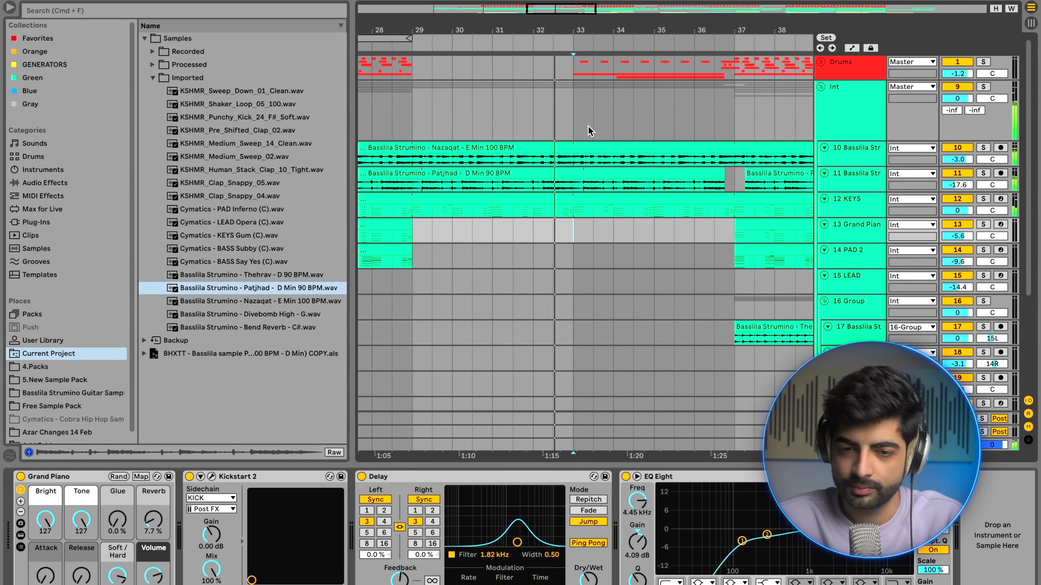
Place the insert marker at bar 33, unfold the Drums group to examine the clap and shaker clips up to bar 37, and fold it again.
click(574, 96)
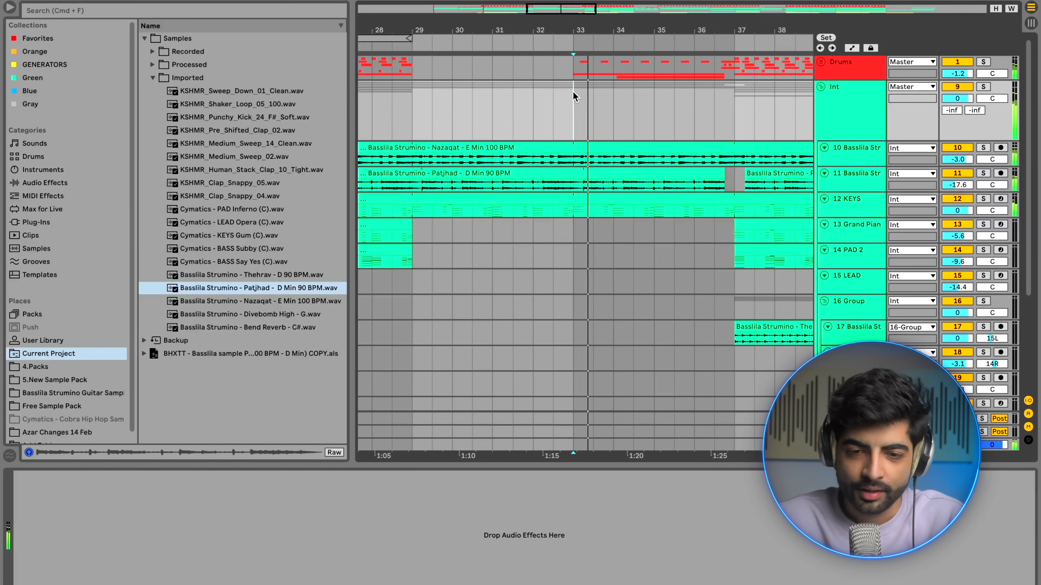
key(minus)
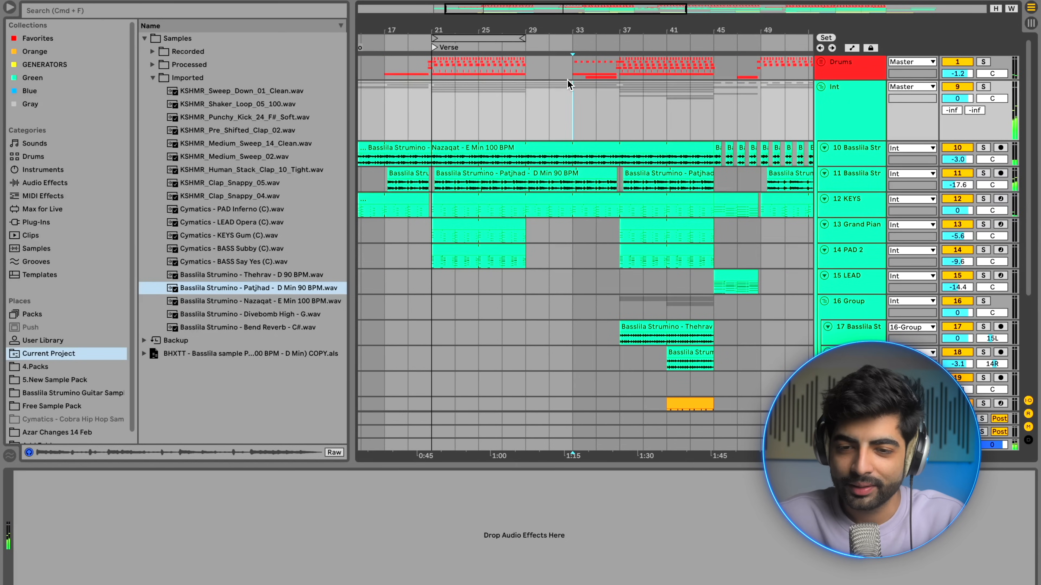
click(826, 61)
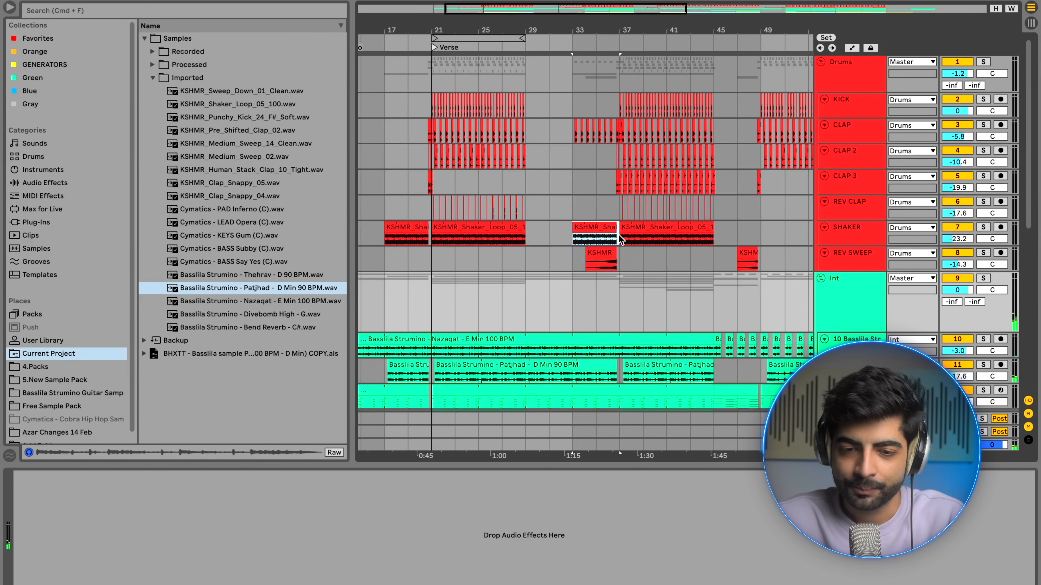
click(620, 239)
click(569, 132)
key(plus)
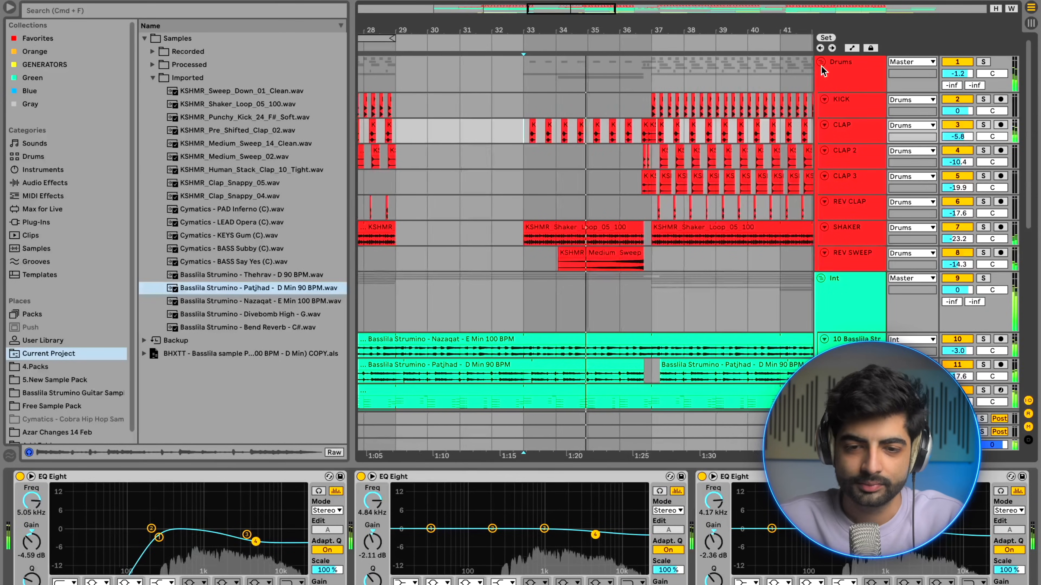
click(822, 65)
Set the insert marker at bar 37 on the Int group and follow playback into the layers of that section.
click(615, 101)
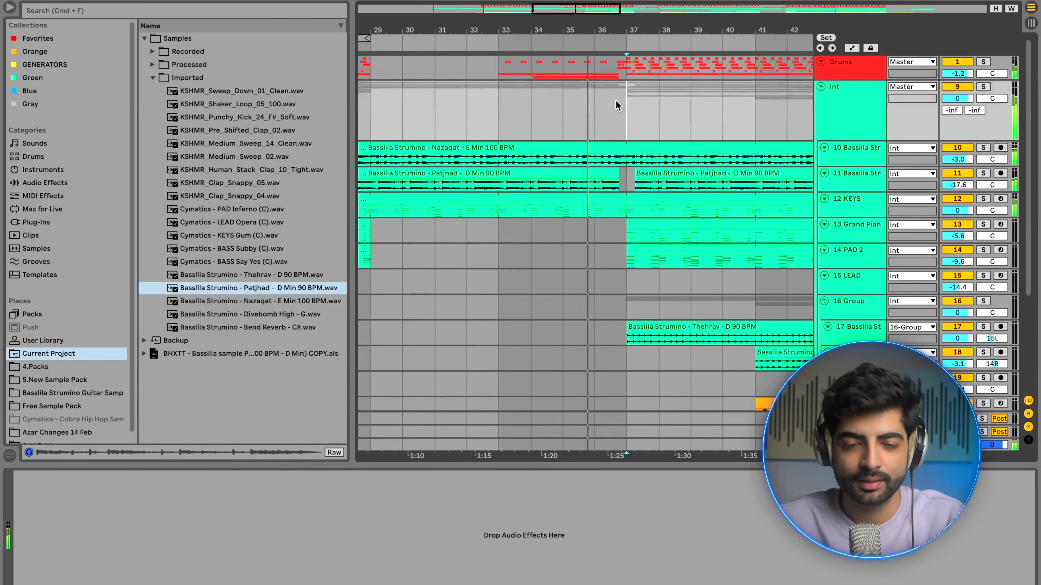
scroll(615, 101, down, 3)
scroll(616, 101, up, 3)
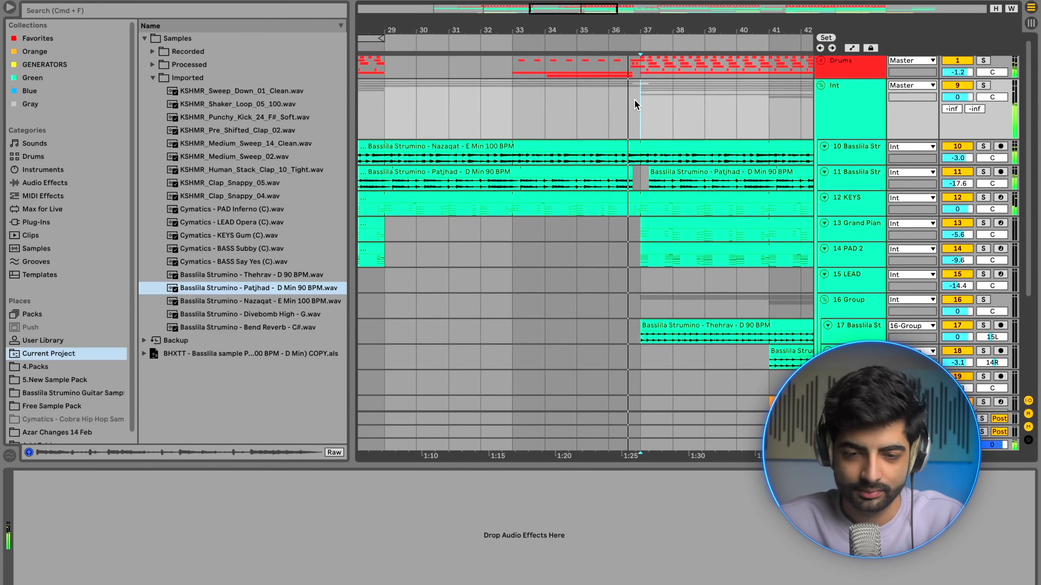
scroll(620, 101, up, 2)
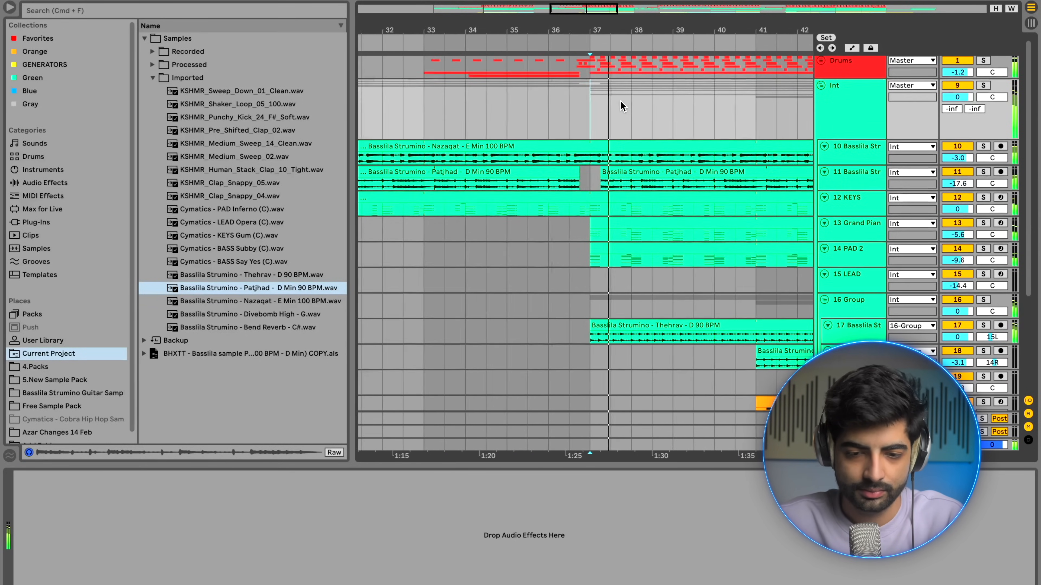
scroll(614, 124, down, 3)
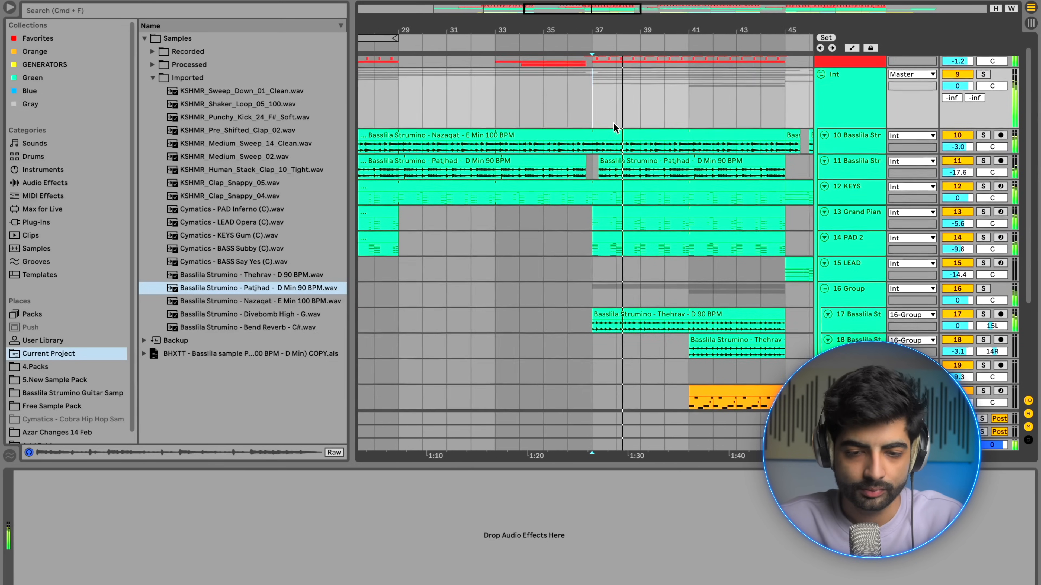
scroll(614, 124, down, 2)
Place the insert marker on 16 Group at bar 37 and highlight its empty Verse stretch from bar 21 to 29 for comparison.
click(602, 271)
scroll(602, 270, down, 2)
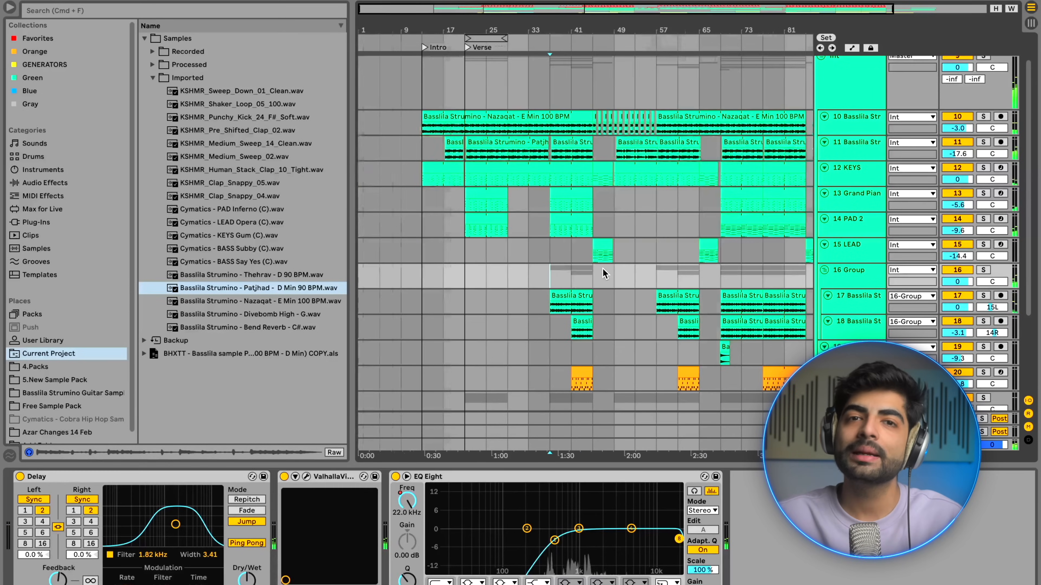
scroll(602, 269, down, 2)
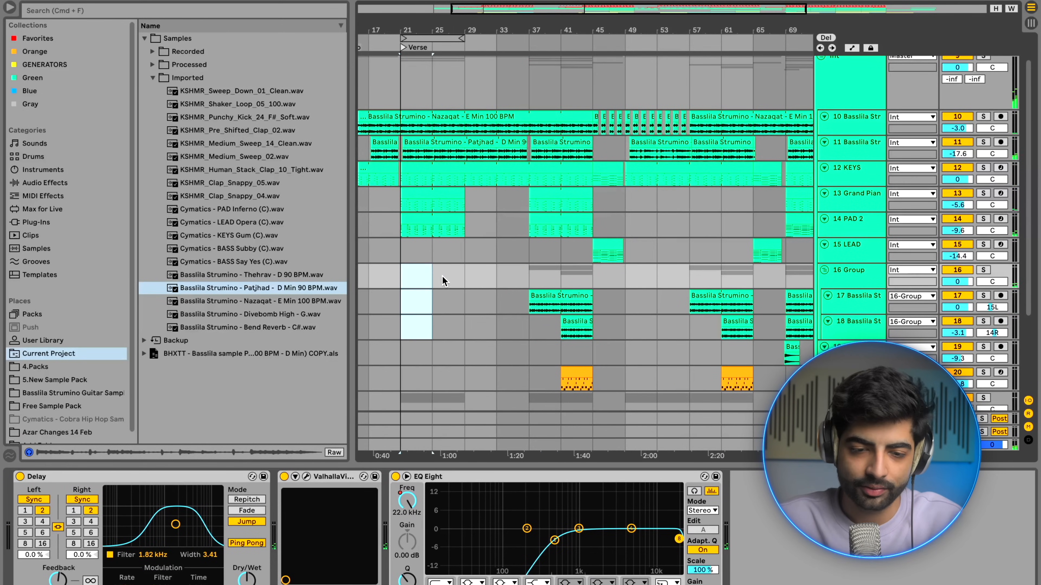
scroll(513, 276, up, 3)
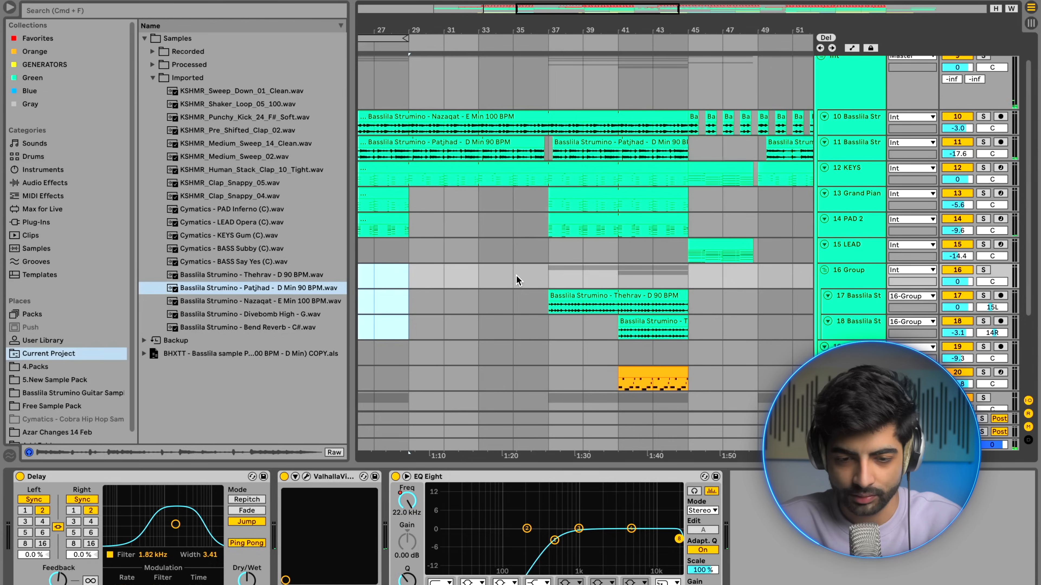
Solo track 17 from bar 37 and locate its Thehrav clip's source sample in the browser.
click(541, 308)
click(983, 296)
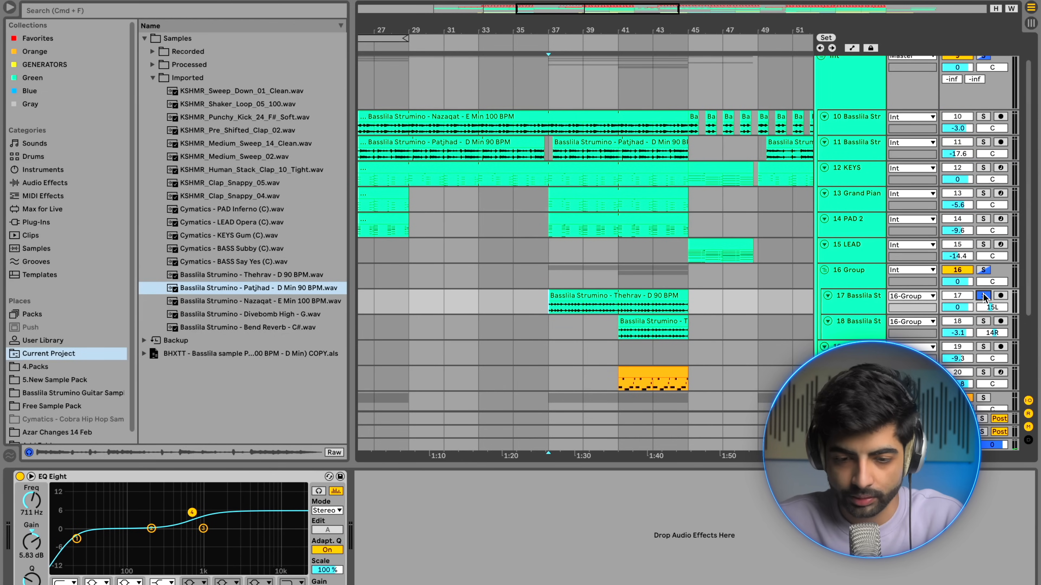
scroll(545, 306, up, 3)
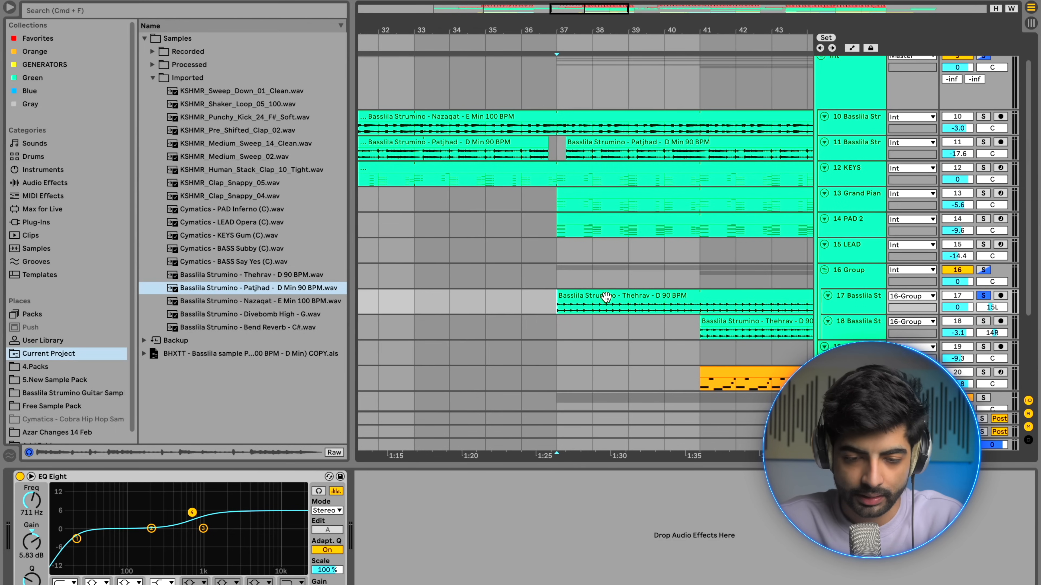
right_click(606, 298)
click(661, 417)
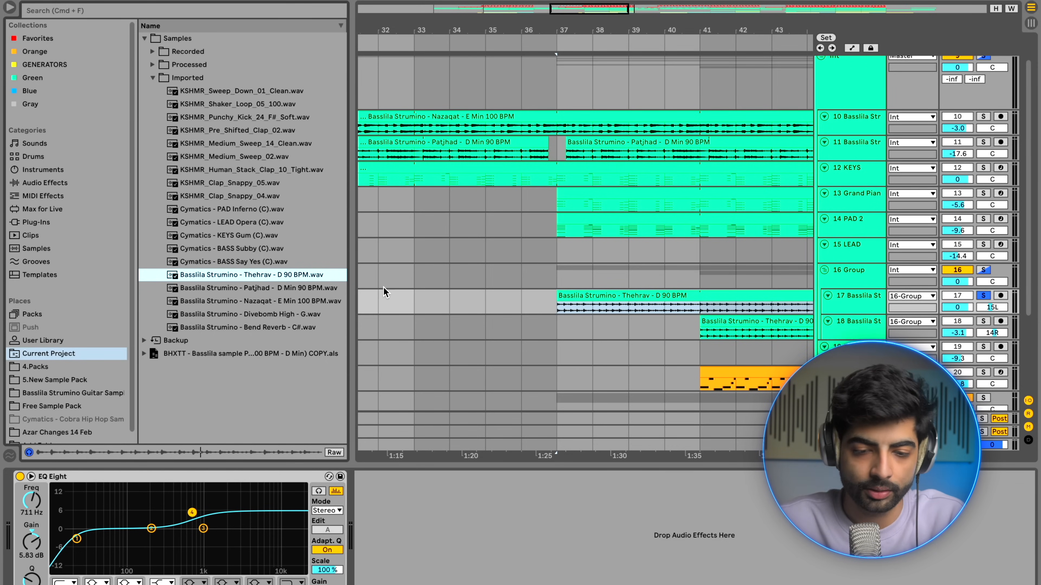
Inspect the Thehrav clip's waveform and audio settings, return to the track's devices and fold track 17.
scroll(524, 351, right, 2)
scroll(524, 350, up, 1)
double_click(563, 314)
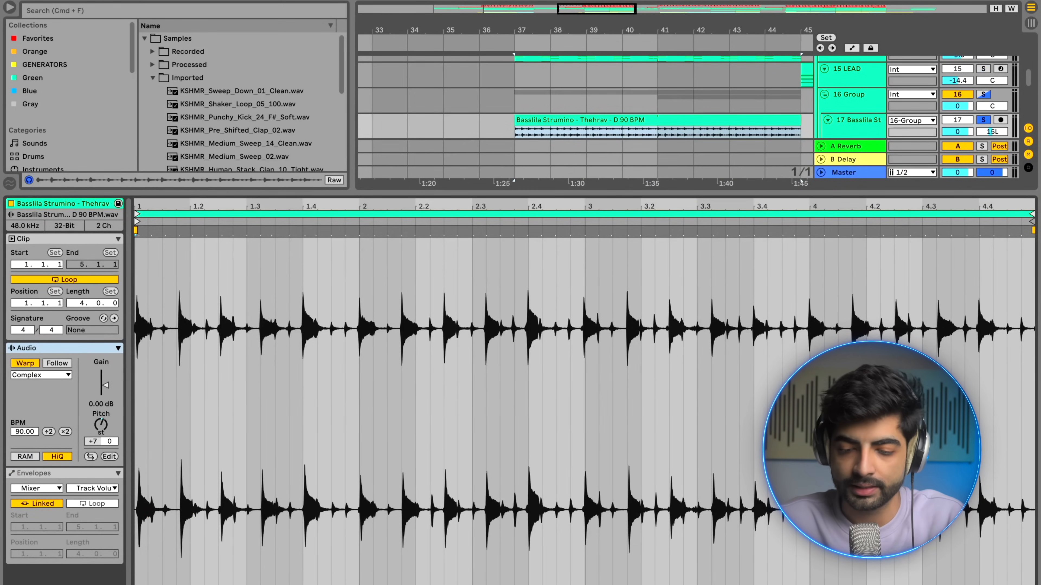
key(shift+Tab)
key(Left)
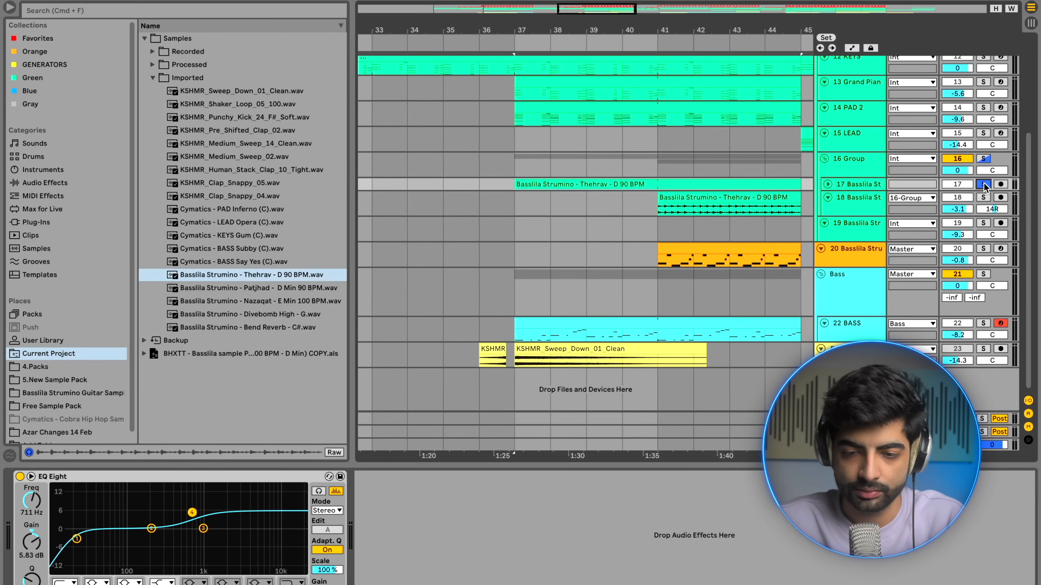
Play the soloed track 17, unfold it and show the effect devices on 16 Group.
key(space)
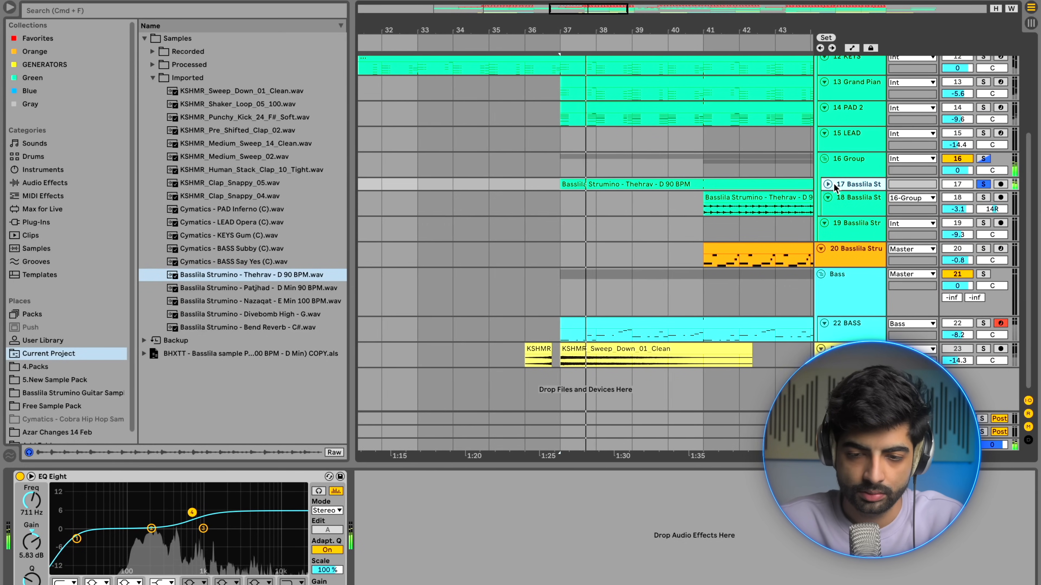
click(828, 185)
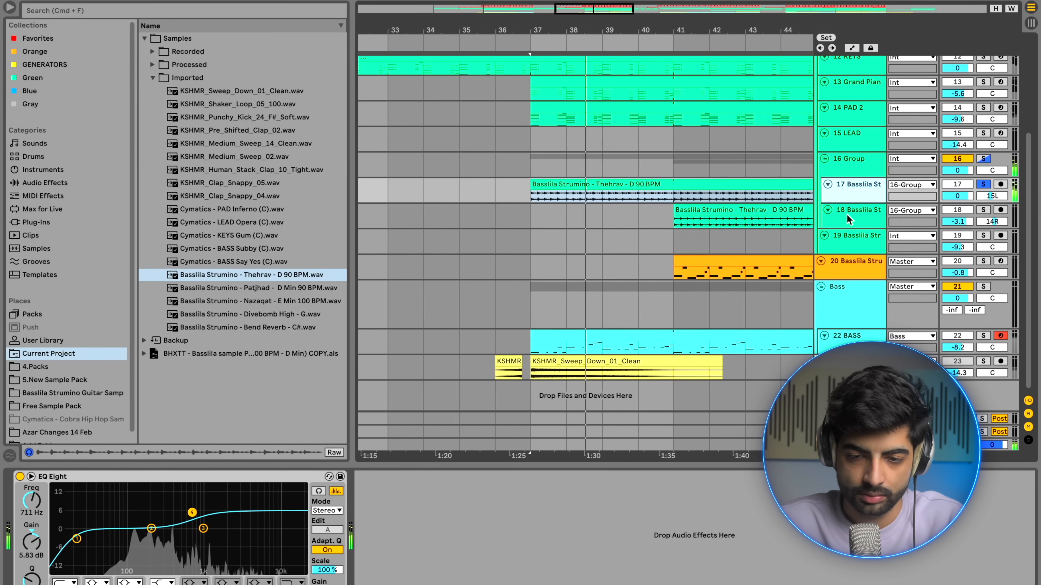
click(846, 164)
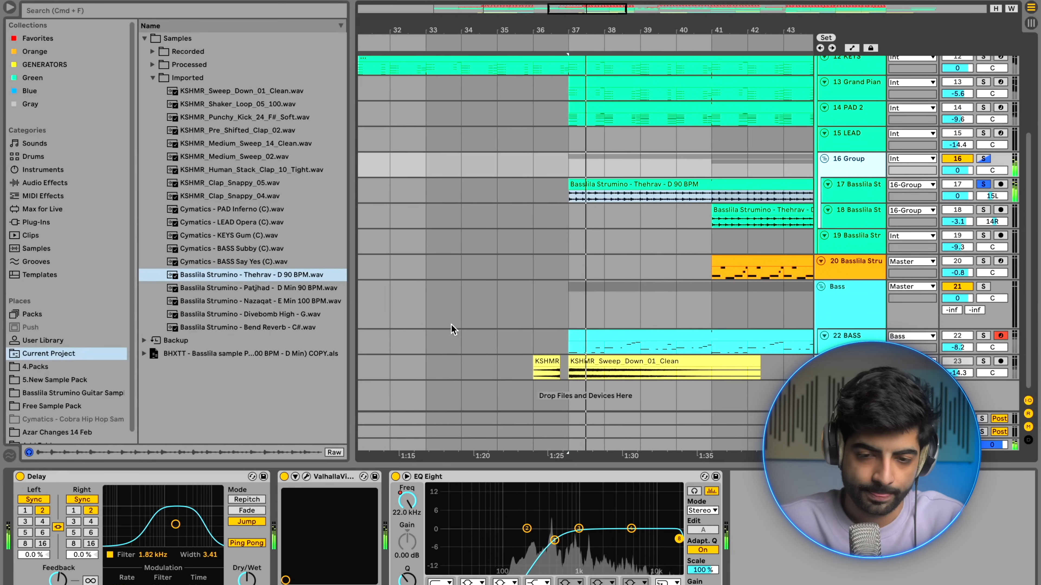
Display the Transposition clip envelope of track 17's Thehrav clip and play it from bar 37.
double_click(635, 181)
click(59, 488)
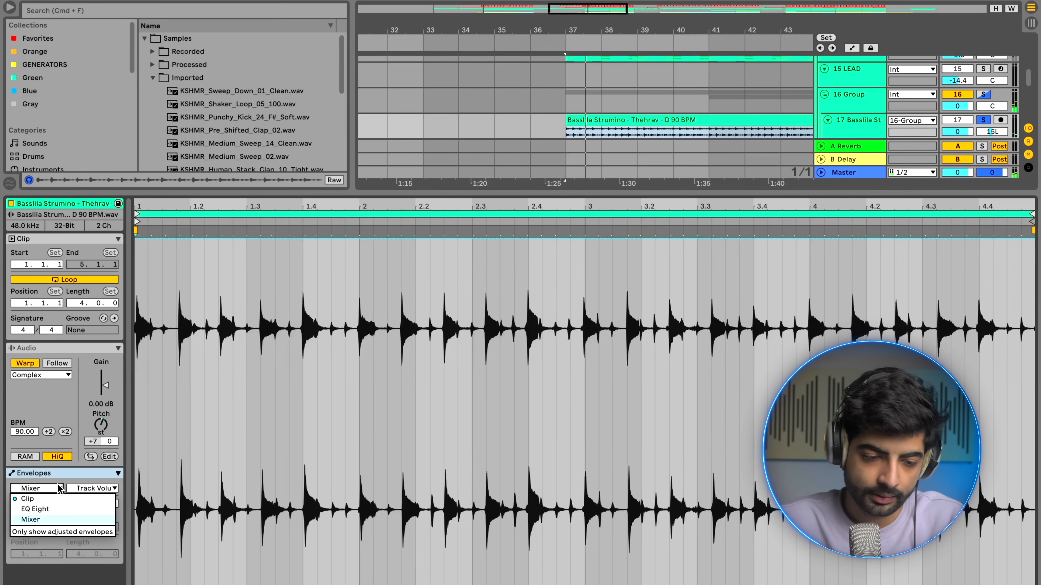
click(37, 499)
key(space)
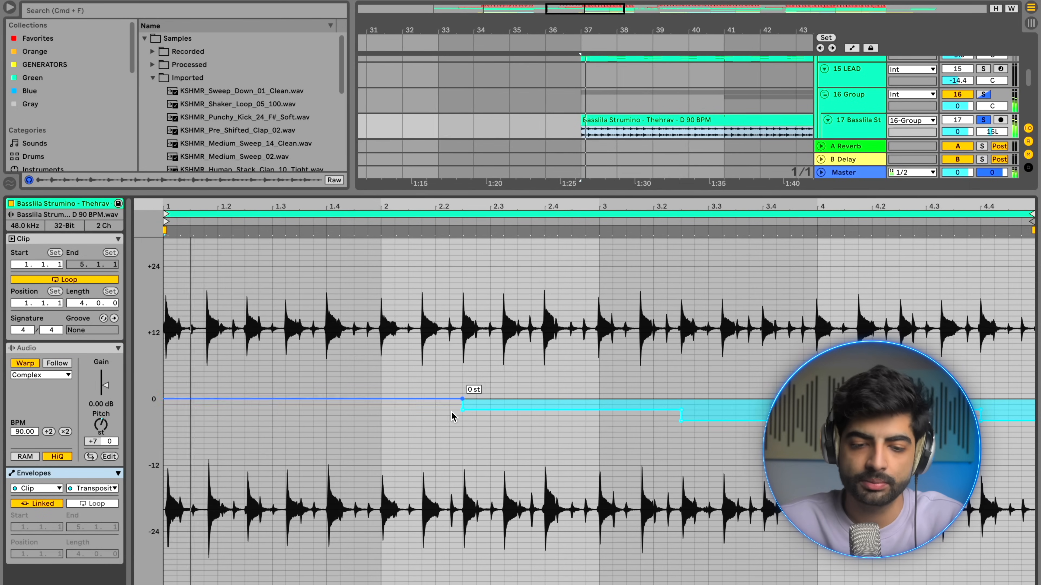
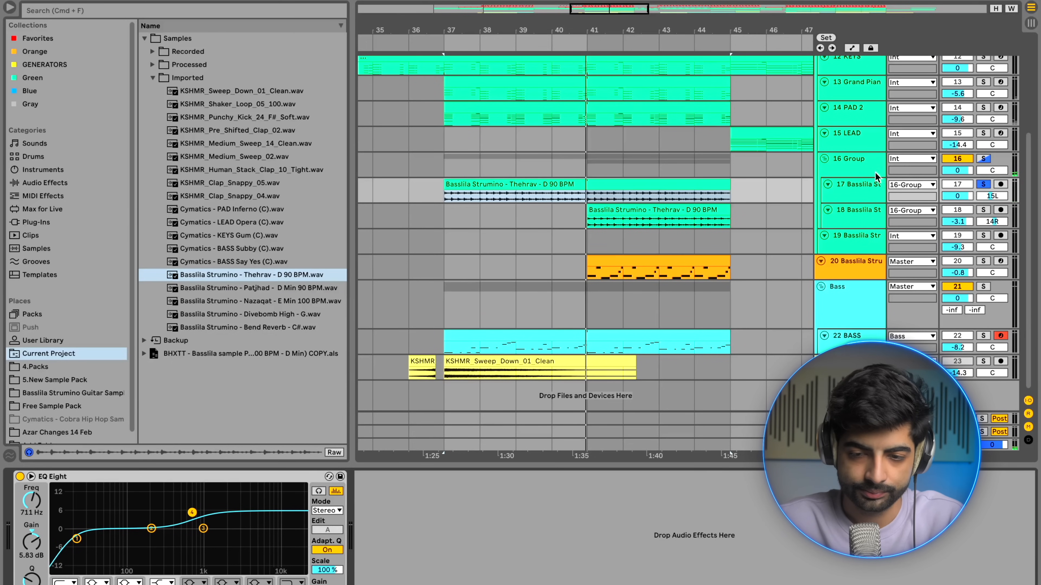
Turn off all effects on 16 Group, play the soloed guitar dry, and turn the effects back on to compare.
click(864, 173)
click(229, 482)
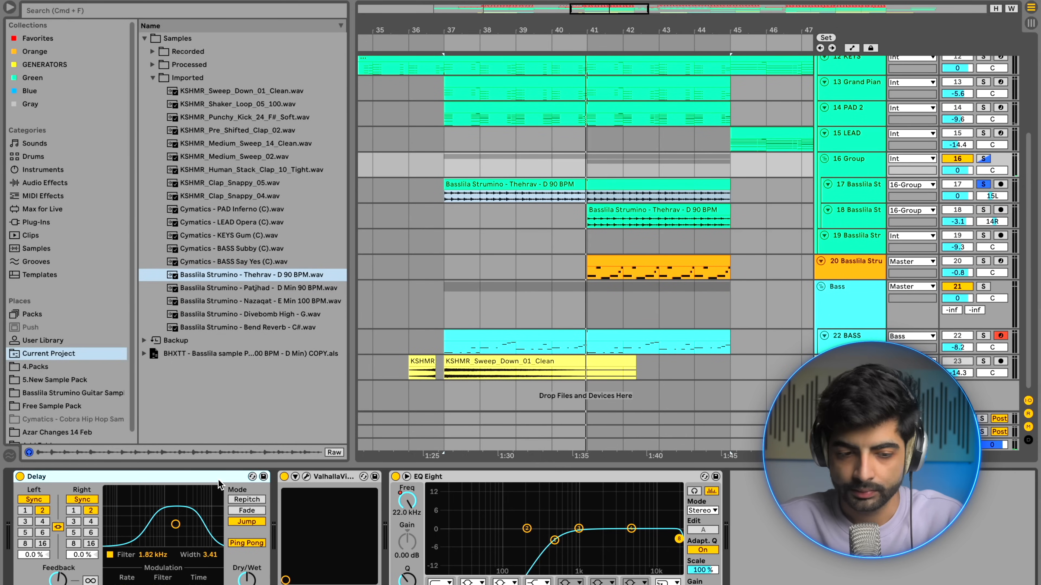
key(super+a)
key(0)
key(space)
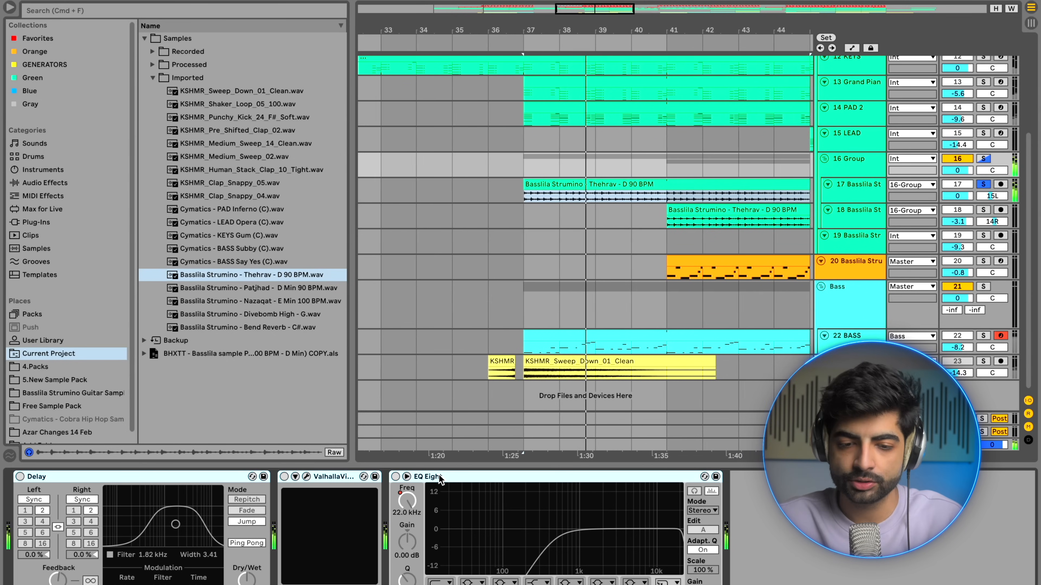
key(0)
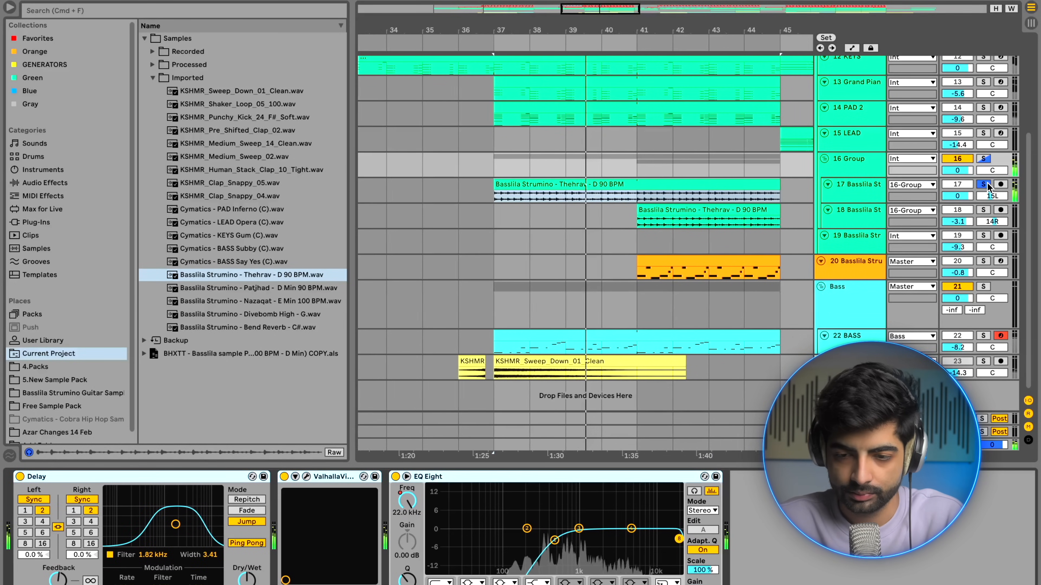
Clear the solo on track 17 and place the insert marker at bar 41 on 16 Group to hear the full mix.
click(983, 185)
click(611, 161)
scroll(612, 160, down, 2)
scroll(604, 172, down, 2)
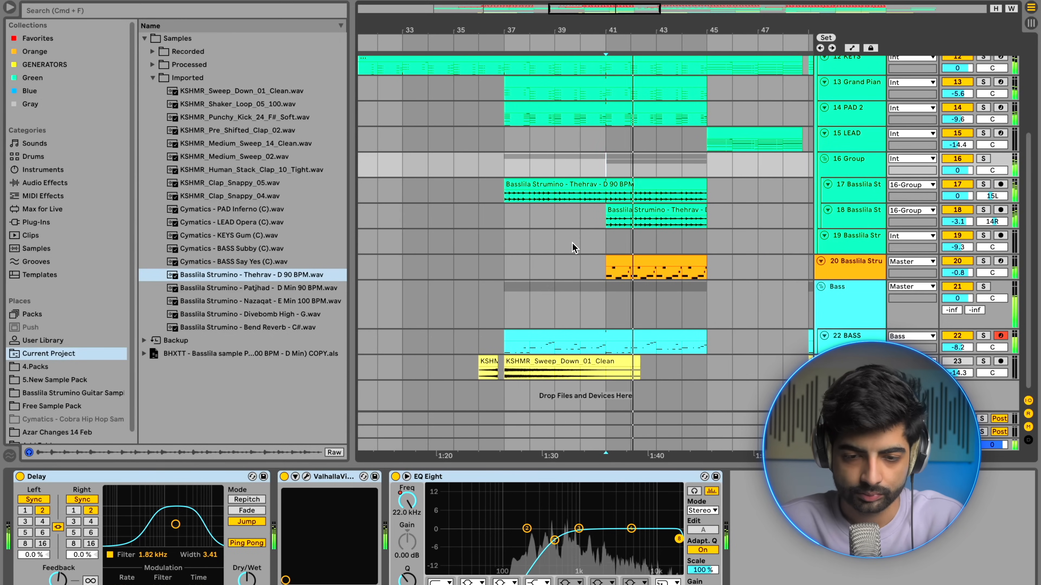
Place the insert marker at bar 41 on tracks 19, 20 and 18 in turn to examine the layers entering there.
click(604, 242)
scroll(603, 242, right, 1)
click(581, 269)
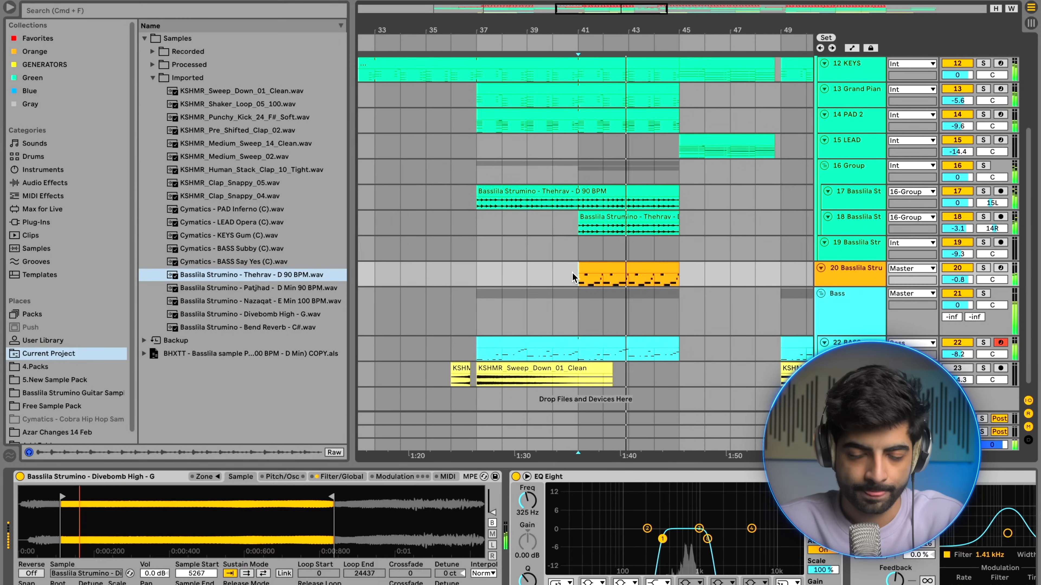
click(579, 218)
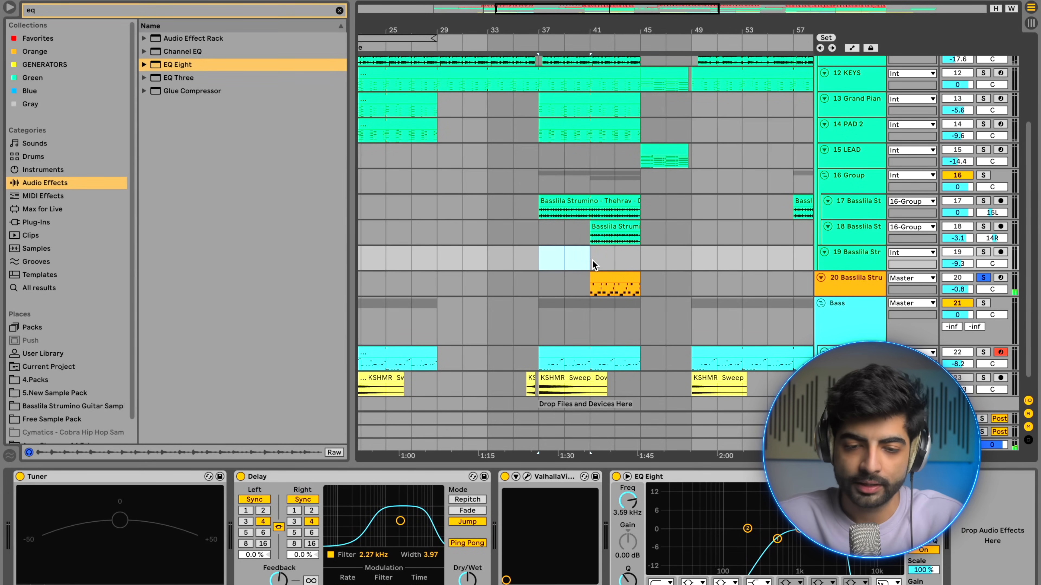
Highlight bars 25 to 29 and bars 37 to 41 on track 19 to compare the stretches without the orange layer.
scroll(593, 261, left, 5)
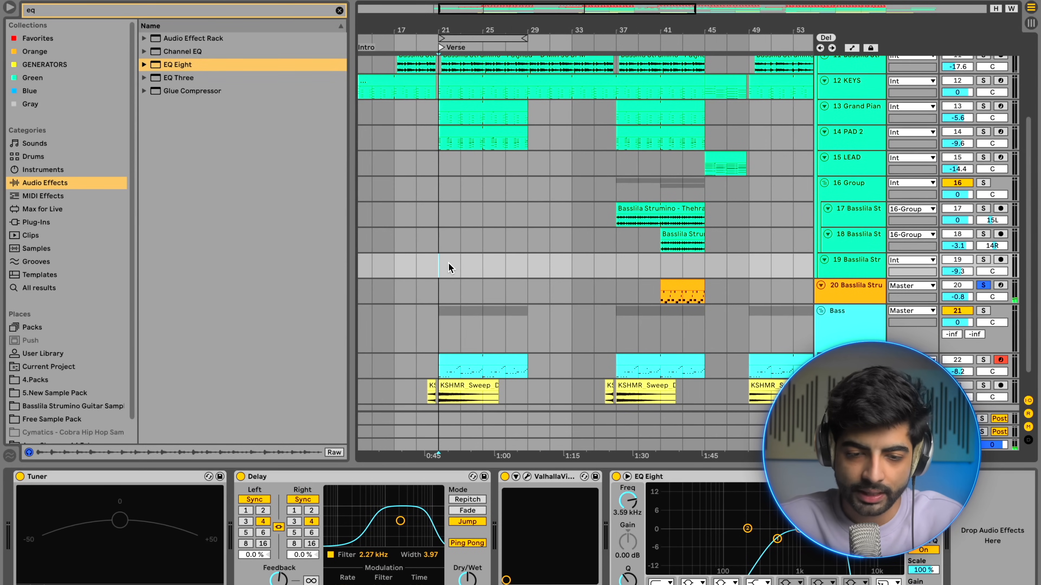
key(Right)
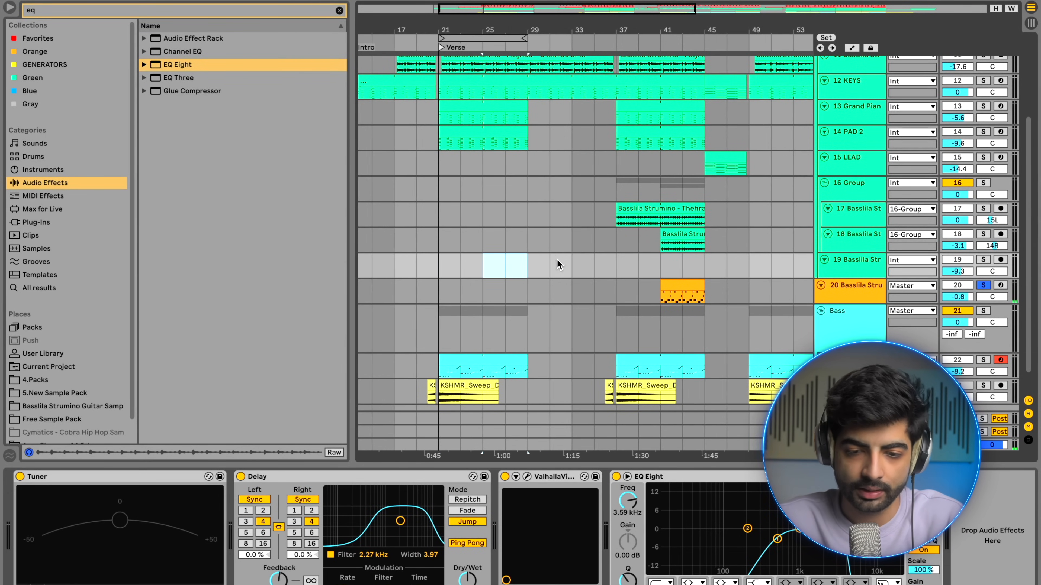
drag(661, 268, 663, 224)
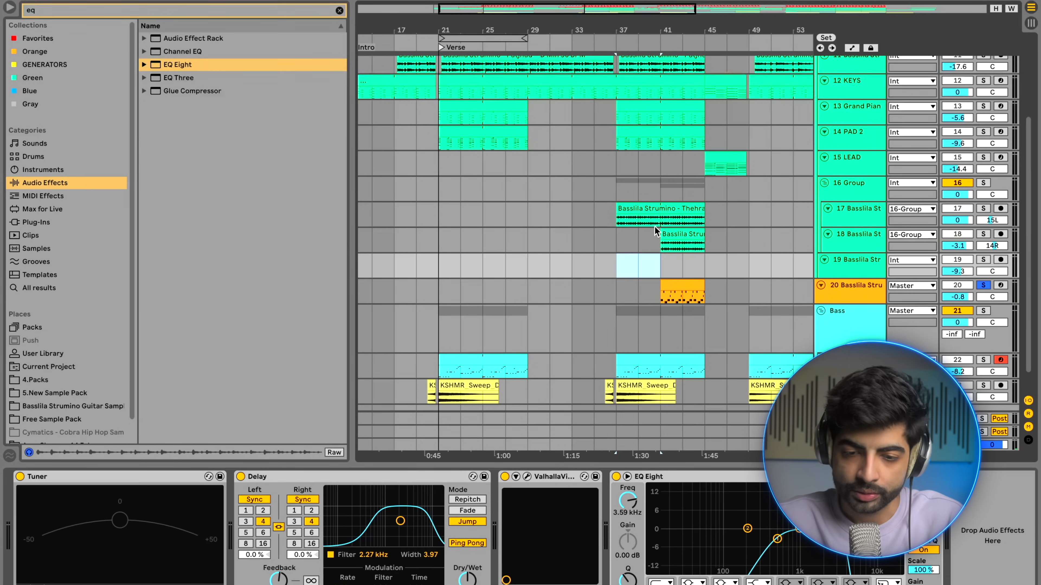
Place the insert marker at bar 41 on track 20, play the soloed layer, and turn off all effects after its sampler.
click(660, 223)
click(668, 244)
scroll(680, 258, up, 3)
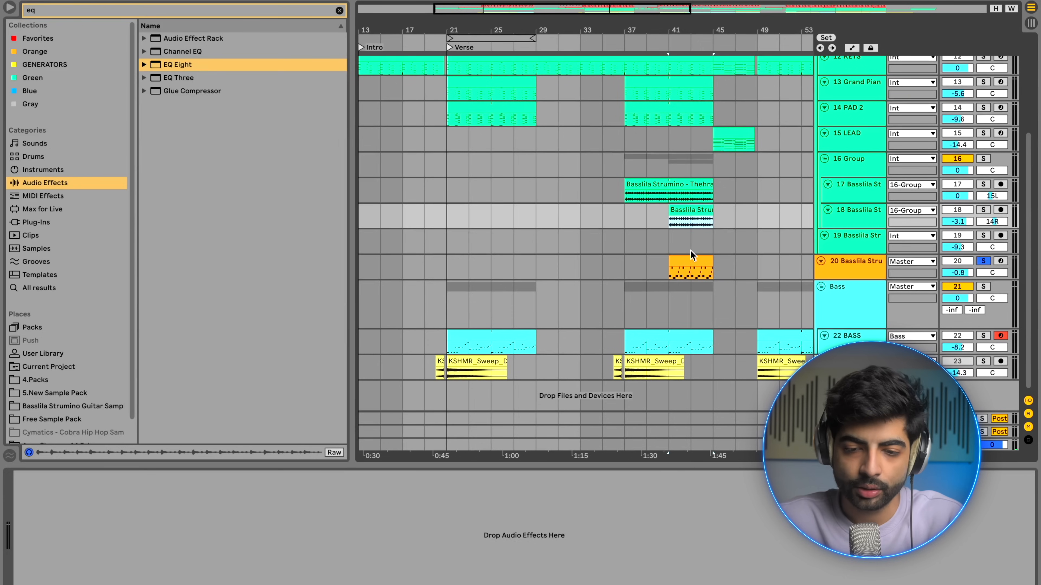
click(661, 272)
scroll(658, 271, up, 2)
key(space)
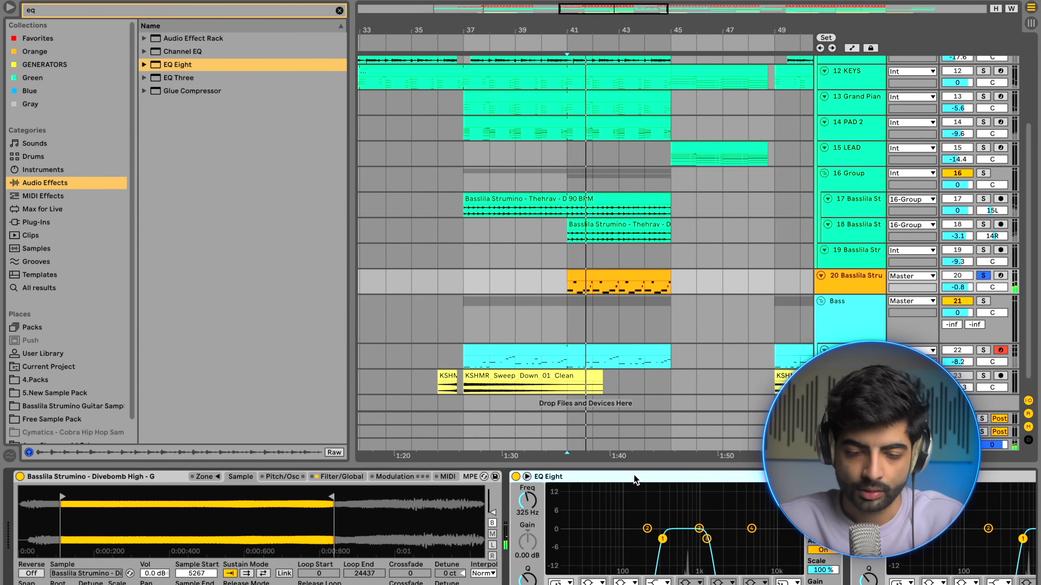
scroll(634, 479, down, 5)
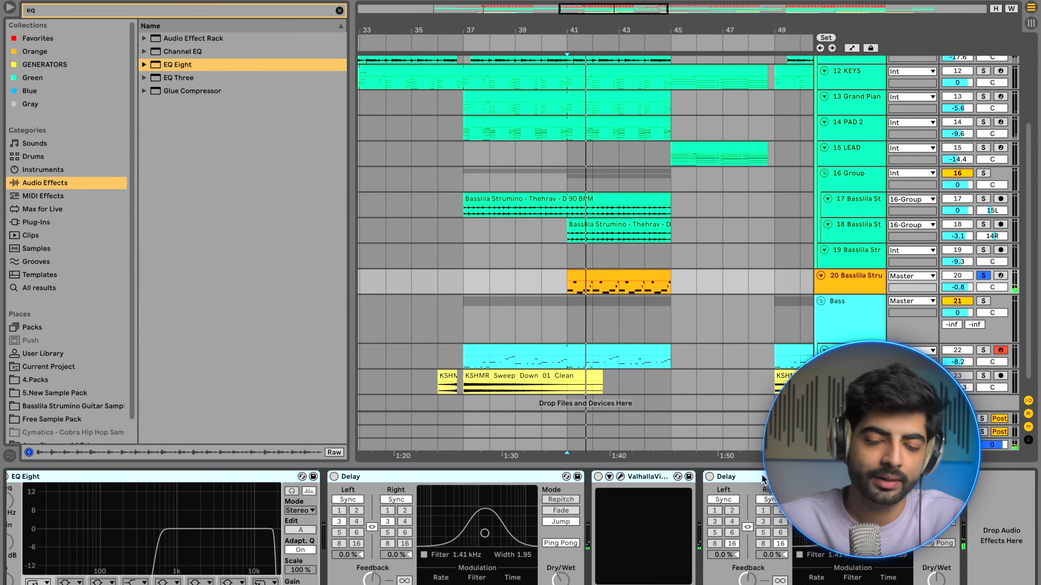
scroll(730, 492, up, 5)
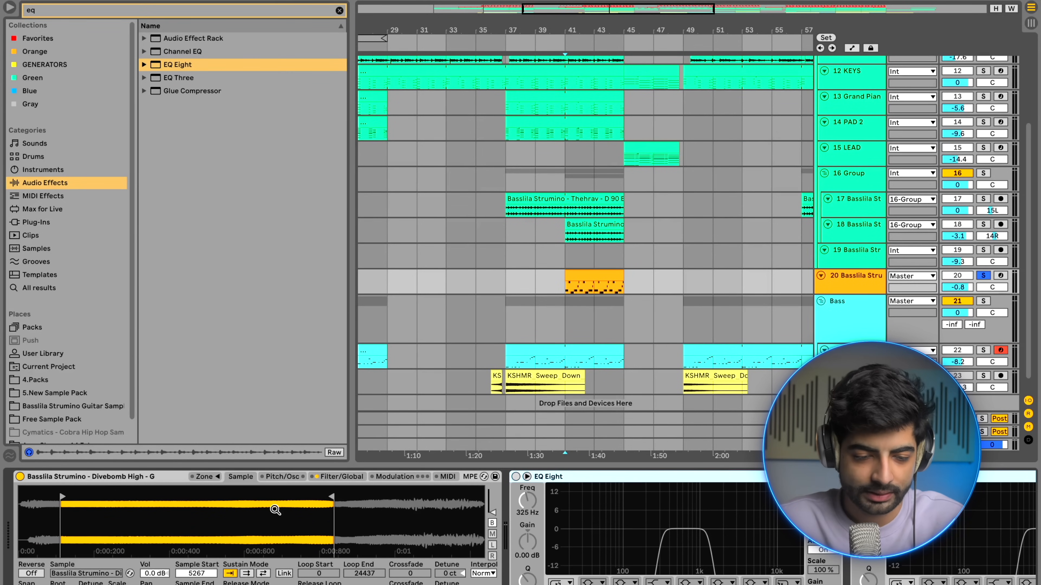
Show the Basslila Strumino - Divebomb High - G sample in the browser and play soloed track 20 dry from bar 41.
right_click(275, 510)
click(300, 515)
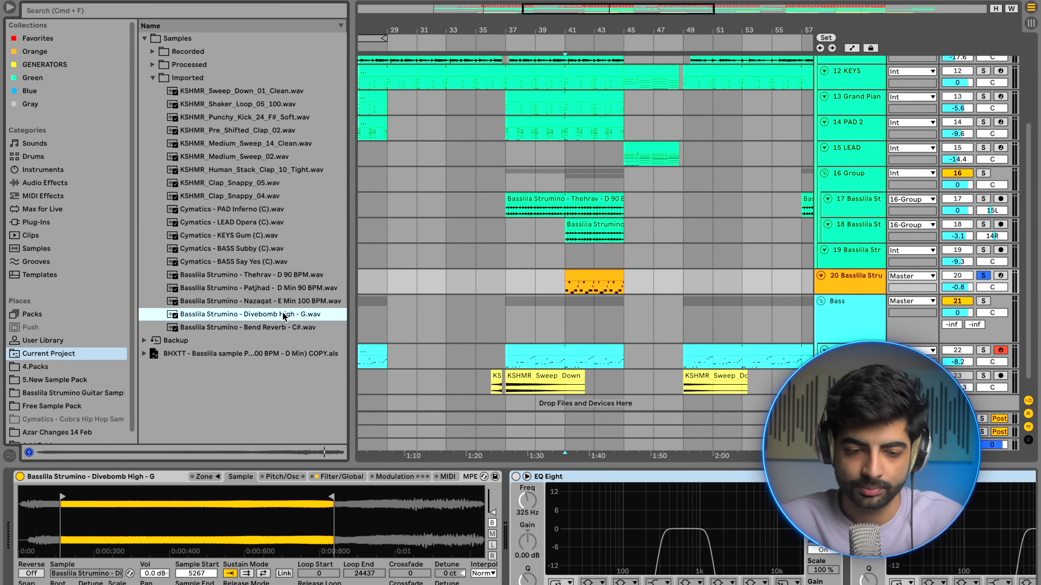
key(space)
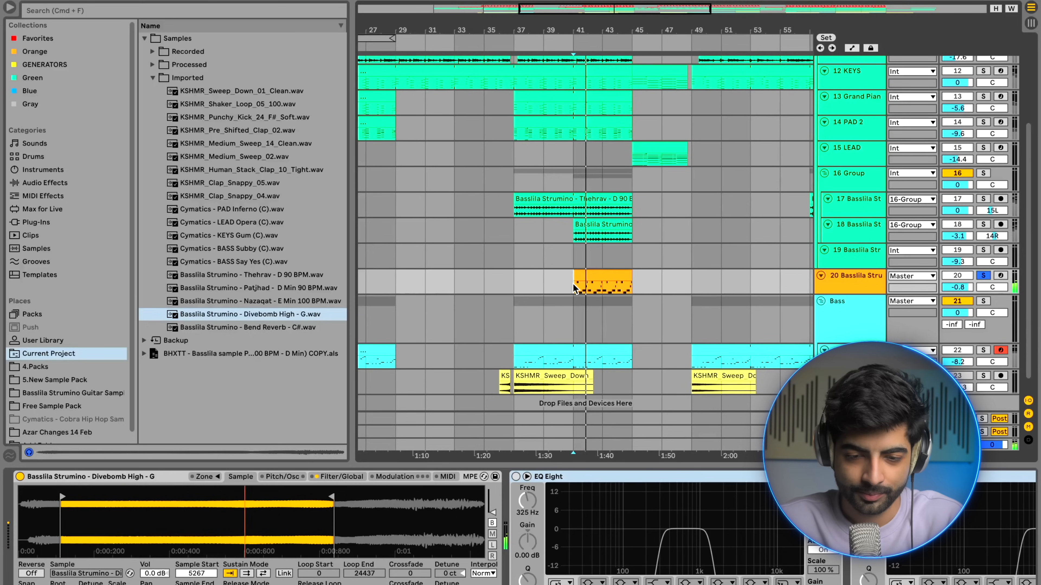
scroll(574, 287, up, 3)
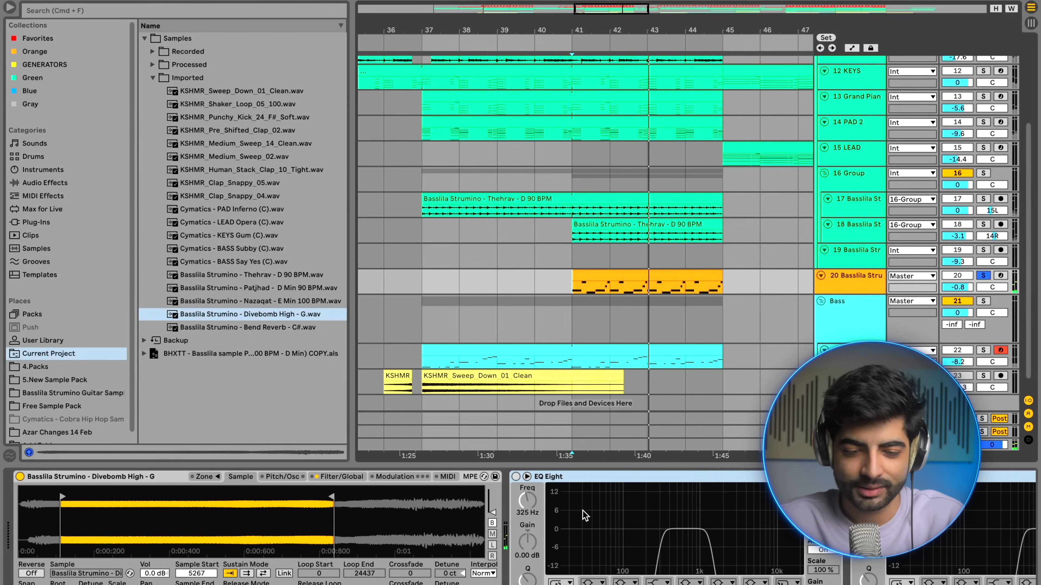
Turn the two EQ Eights, both Delays and the Valhalla reverb on track 20 back on one by one while it plays.
click(514, 477)
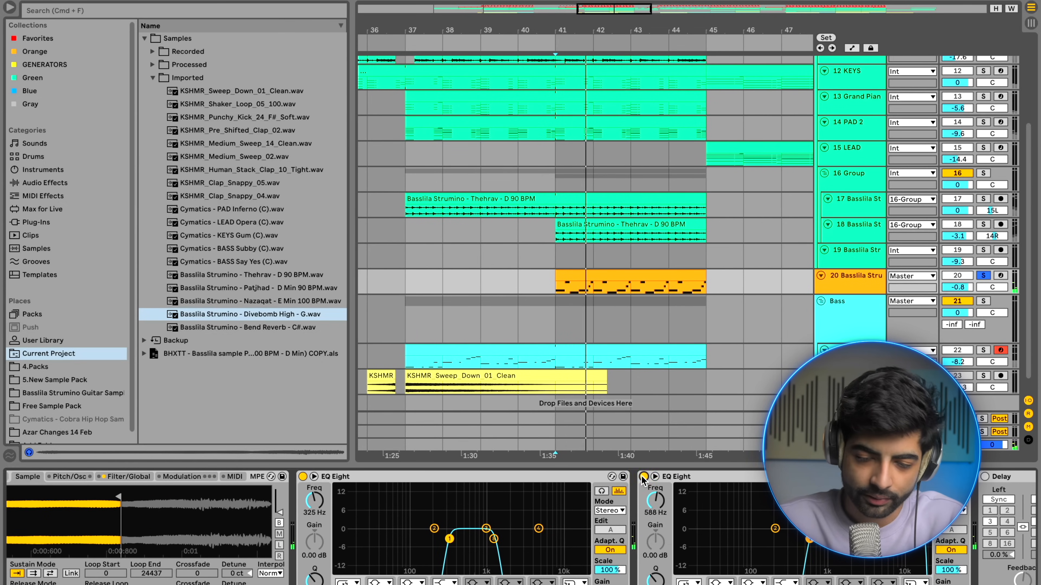
click(644, 477)
scroll(729, 516, right, 5)
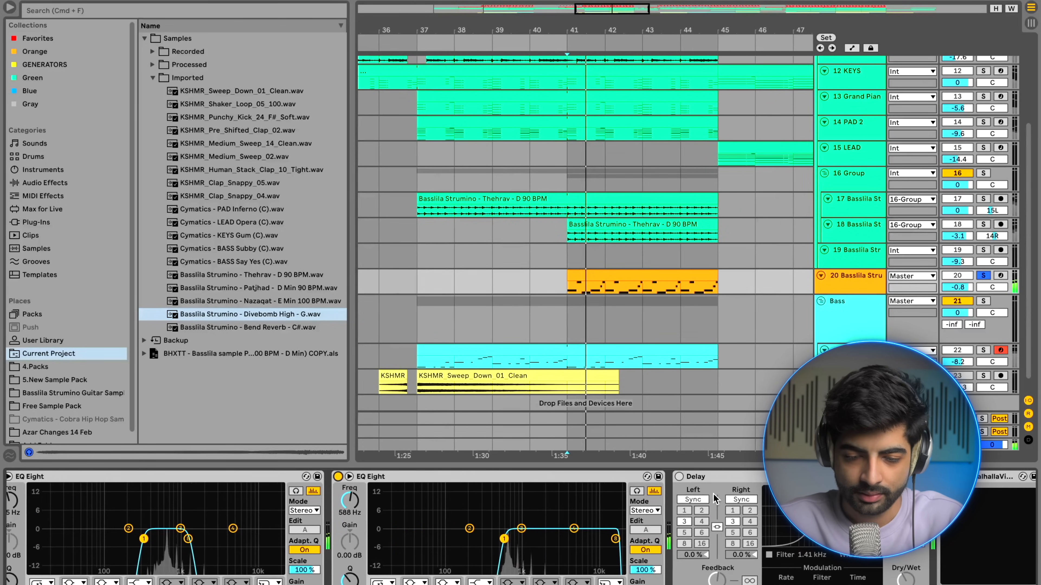
click(678, 477)
scroll(752, 518, right, 8)
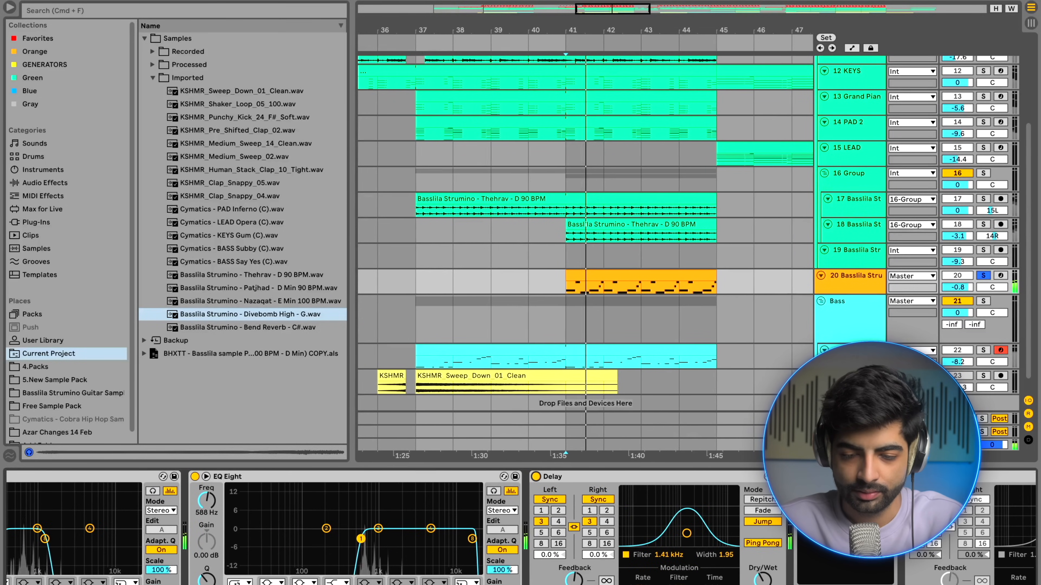
scroll(533, 524, right, 6)
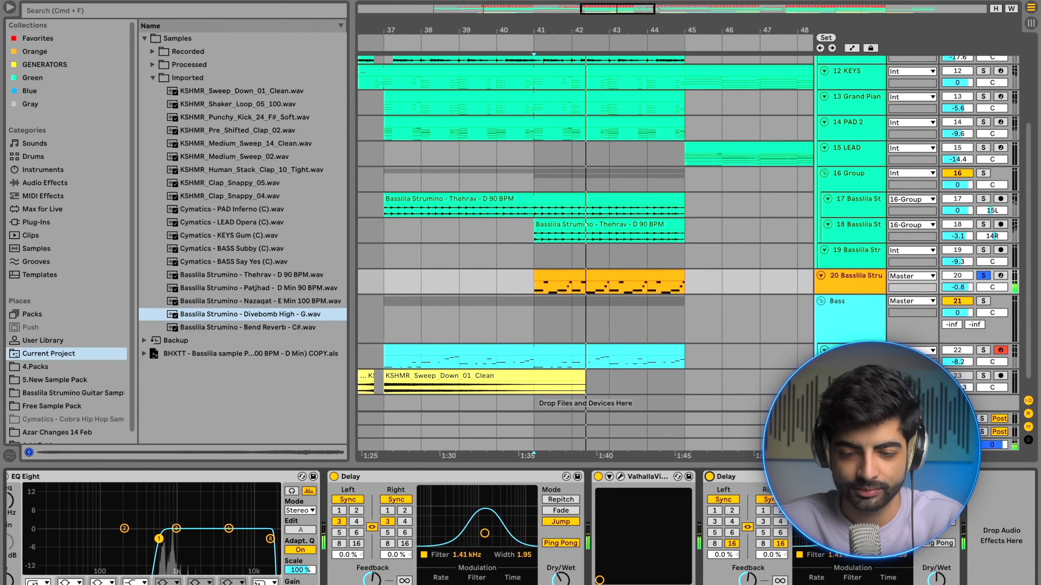
Clear the solo on track 20 to hear the Divebomb layer within the full mix.
click(983, 276)
scroll(567, 283, down, 3)
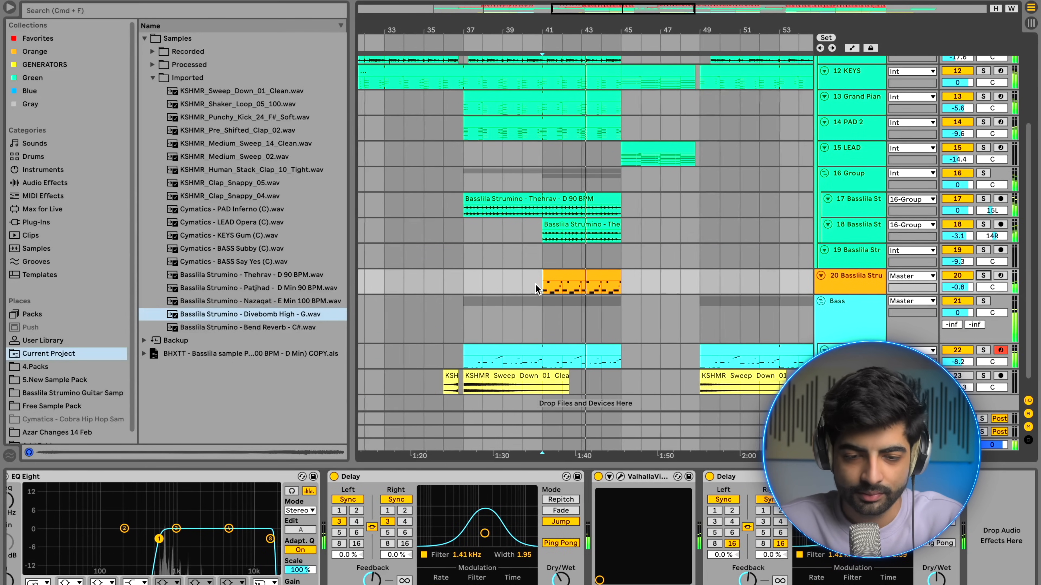
scroll(541, 285, down, 3)
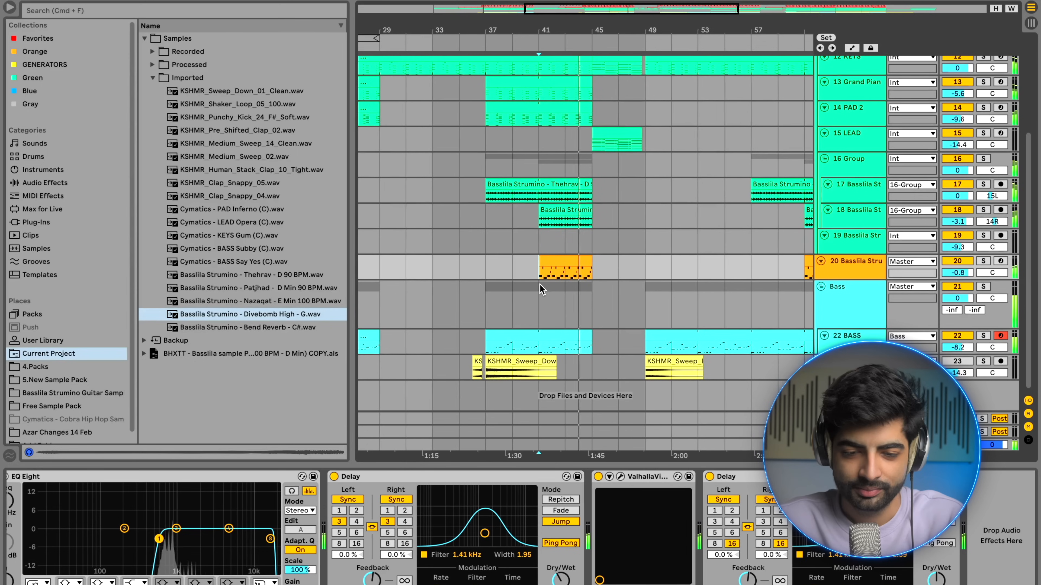
Highlight bars 37 to 45 on track 19 to point out the section just played.
scroll(540, 283, up, 2)
drag(612, 242, 460, 240)
scroll(460, 240, right, 3)
scroll(460, 240, up, 1)
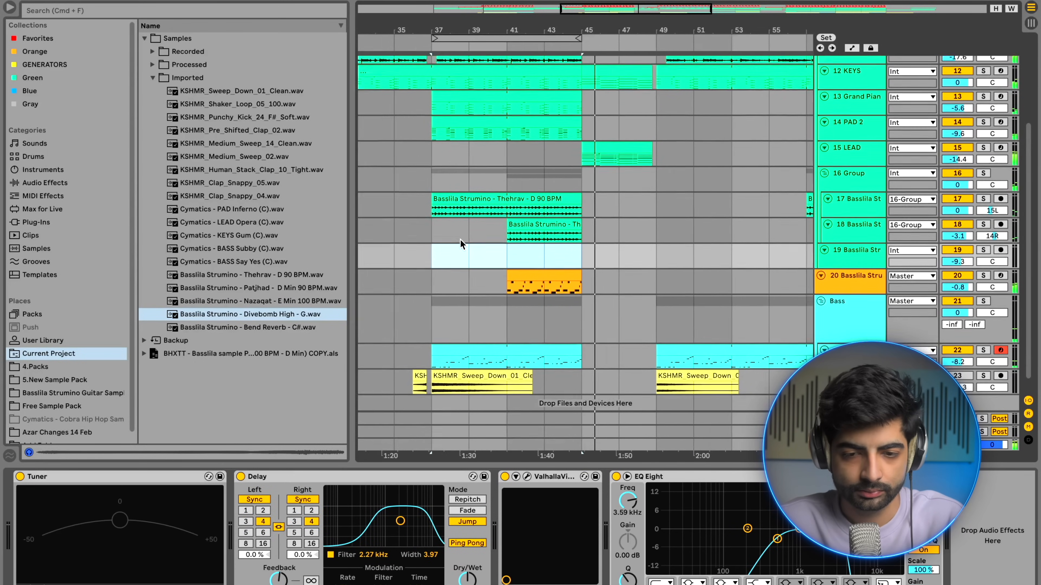
Place the insert marker at bar 45 on 15 LEAD and solo that track.
scroll(499, 275, left, 2)
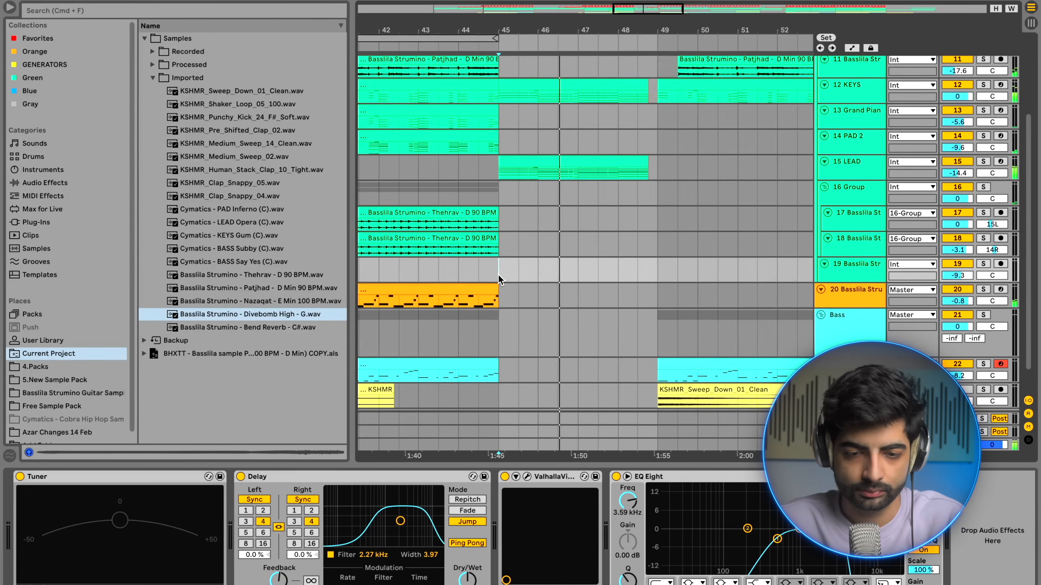
scroll(498, 275, up, 2)
scroll(504, 224, up, 3)
click(504, 224)
scroll(504, 224, down, 2)
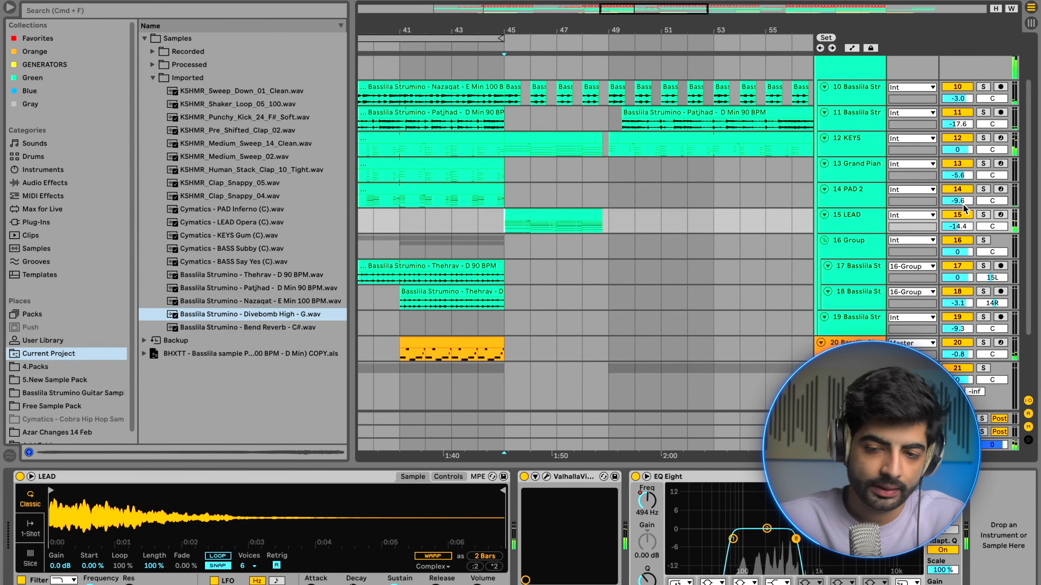
click(984, 215)
Open the LEAD clip's MIDI notes and return to its device chain to examine the EQ Eight while the layer plays.
double_click(538, 209)
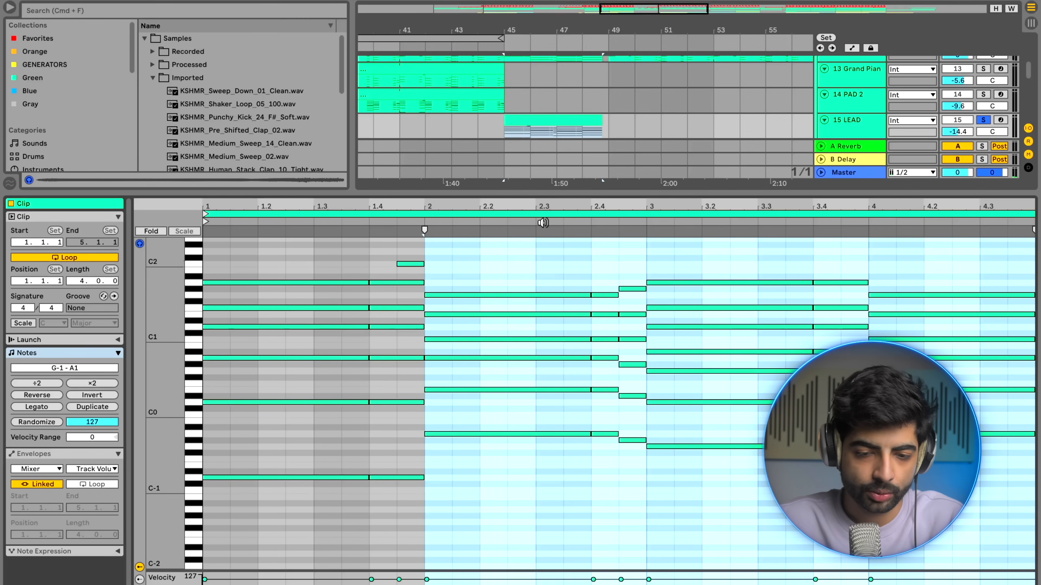
click(922, 584)
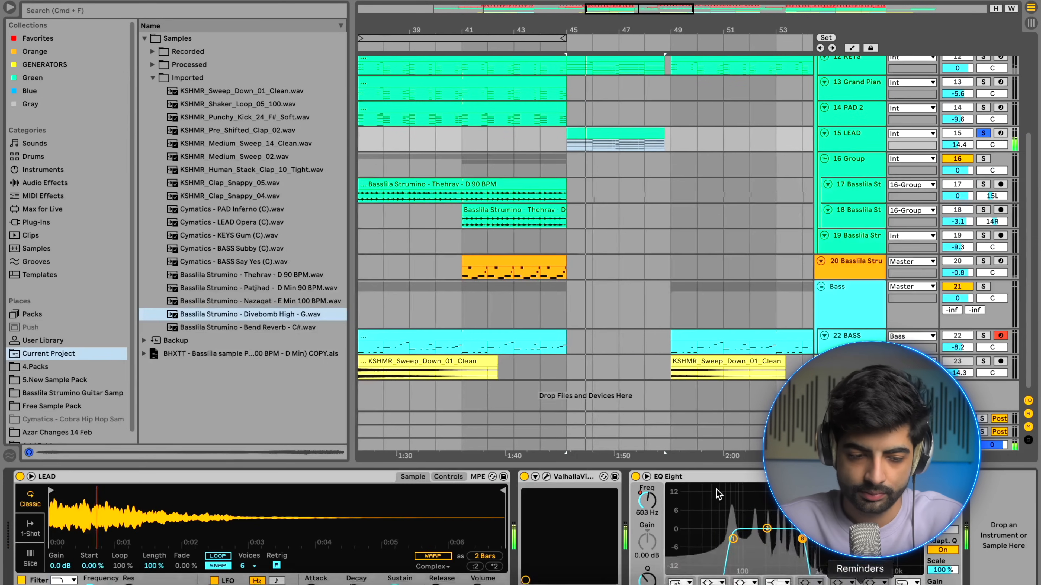
scroll(484, 163, up, 5)
scroll(492, 164, down, 5)
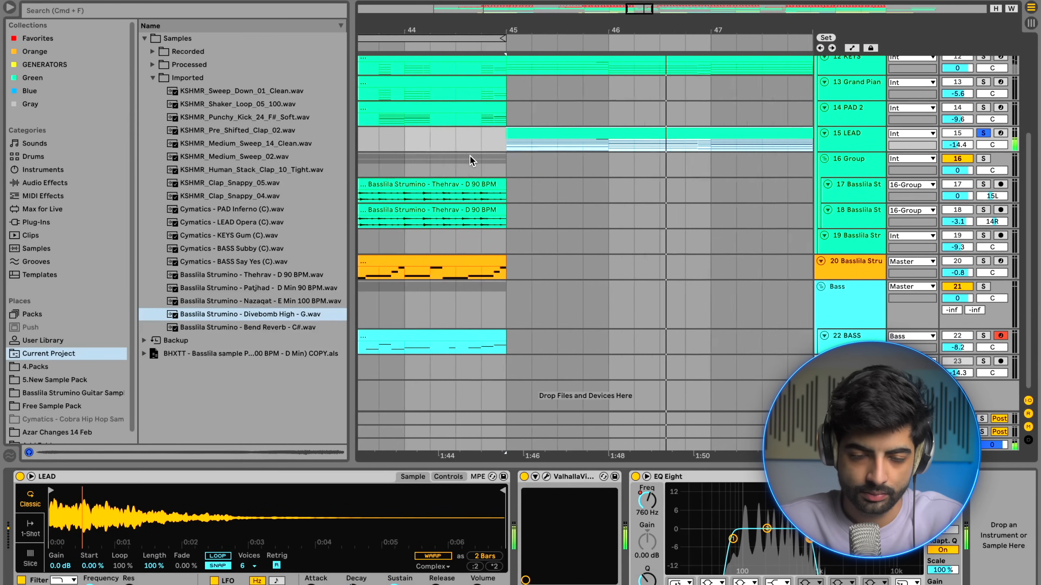
scroll(523, 166, up, 2)
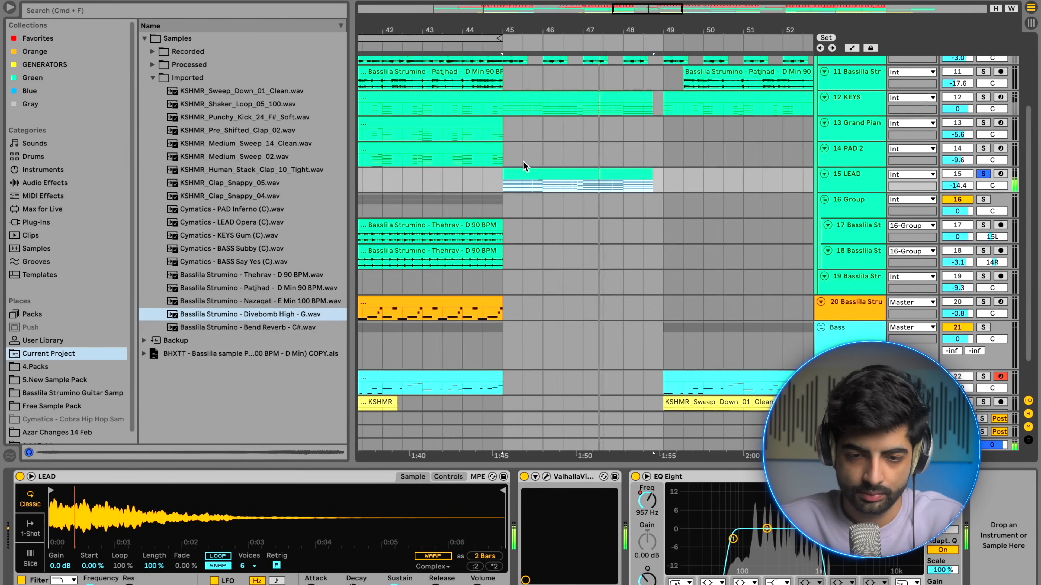
Solo track 10 in place of LEAD and highlight its Nazaqat guitar from the intro to bar 41.
scroll(506, 191, up, 5)
scroll(507, 187, down, 1)
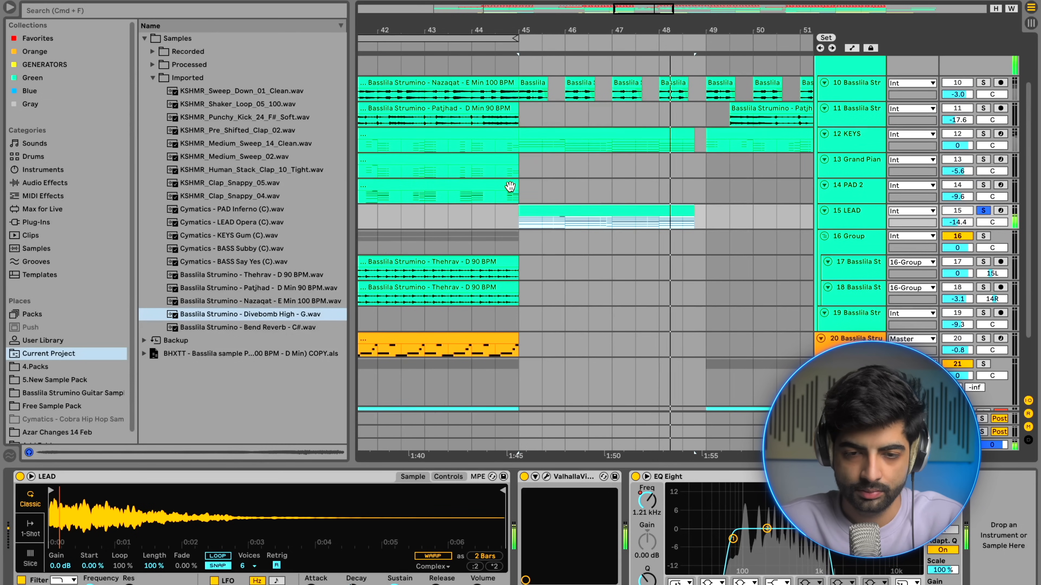
click(836, 95)
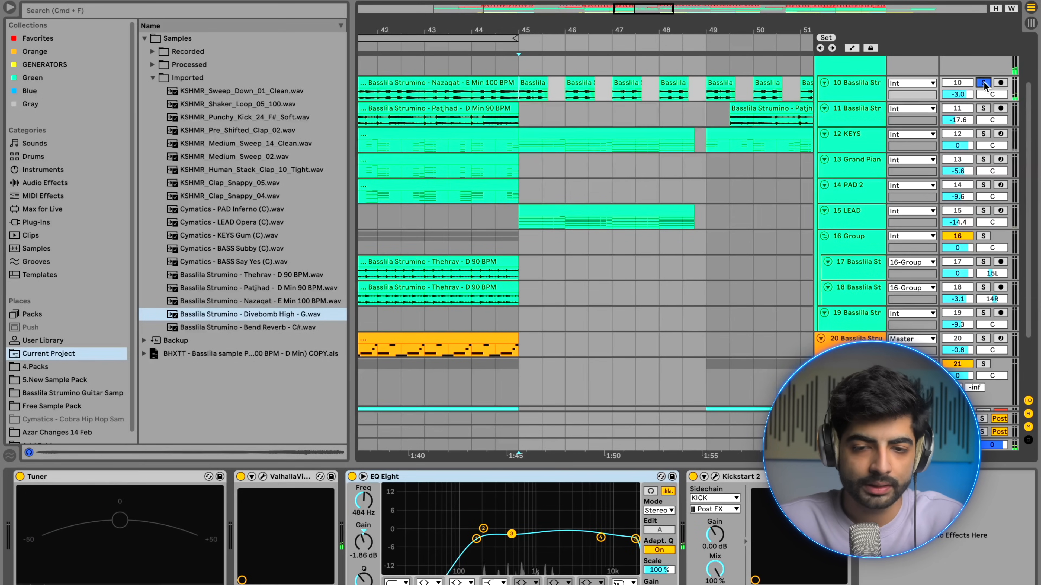
scroll(585, 148, down, 10)
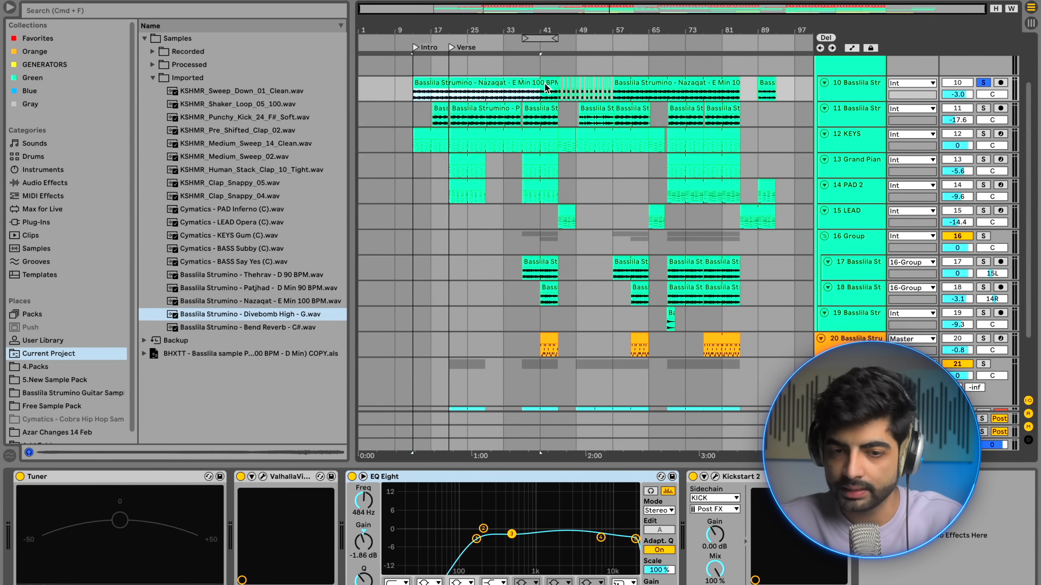
scroll(543, 84, up, 6)
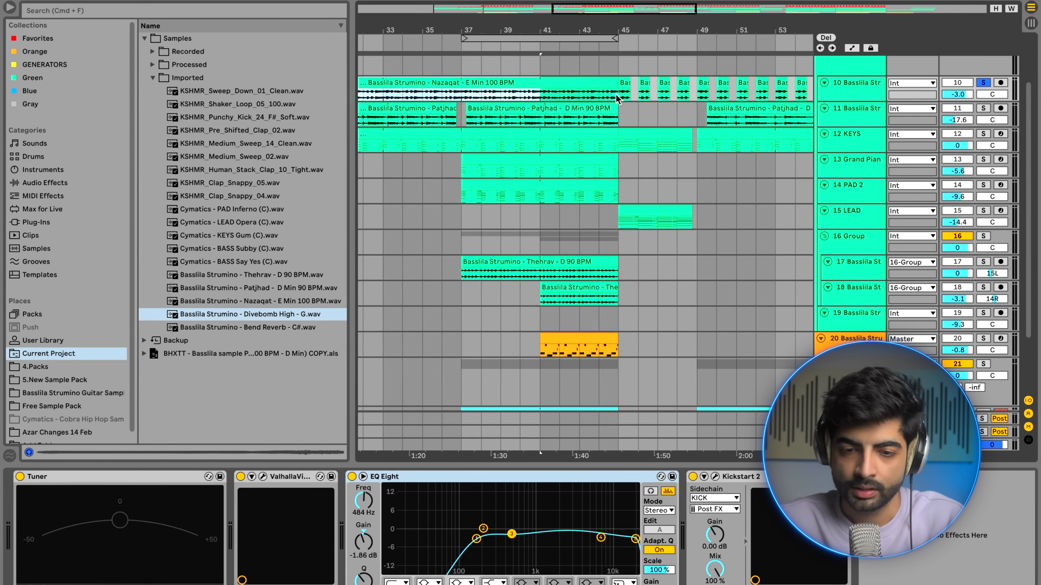
Place the insert marker at bar 45 on track 10 and play its chopped guitar clips soloed.
click(623, 93)
scroll(622, 97, down, 1)
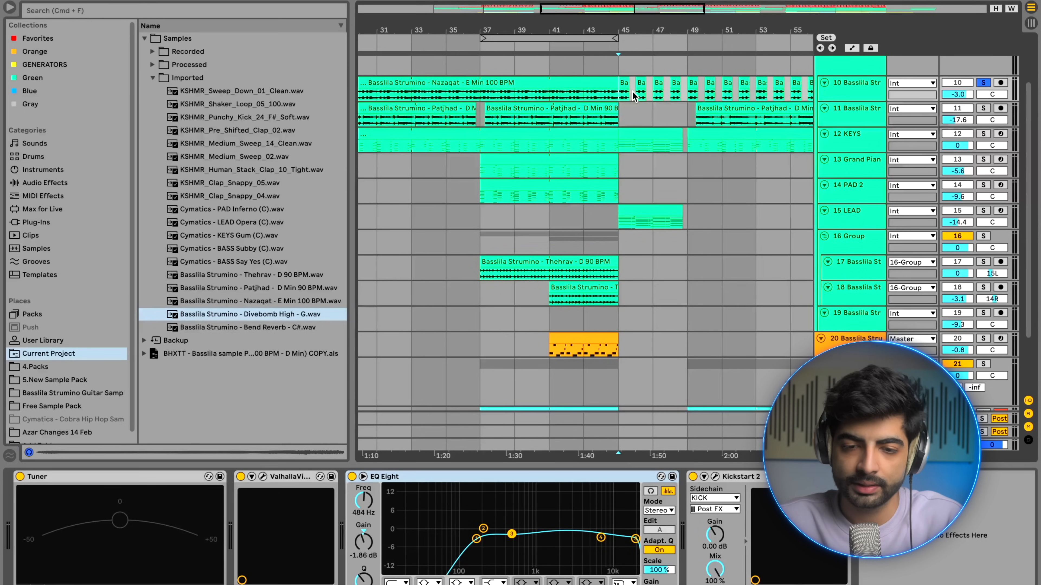
key(space)
scroll(634, 96, up, 4)
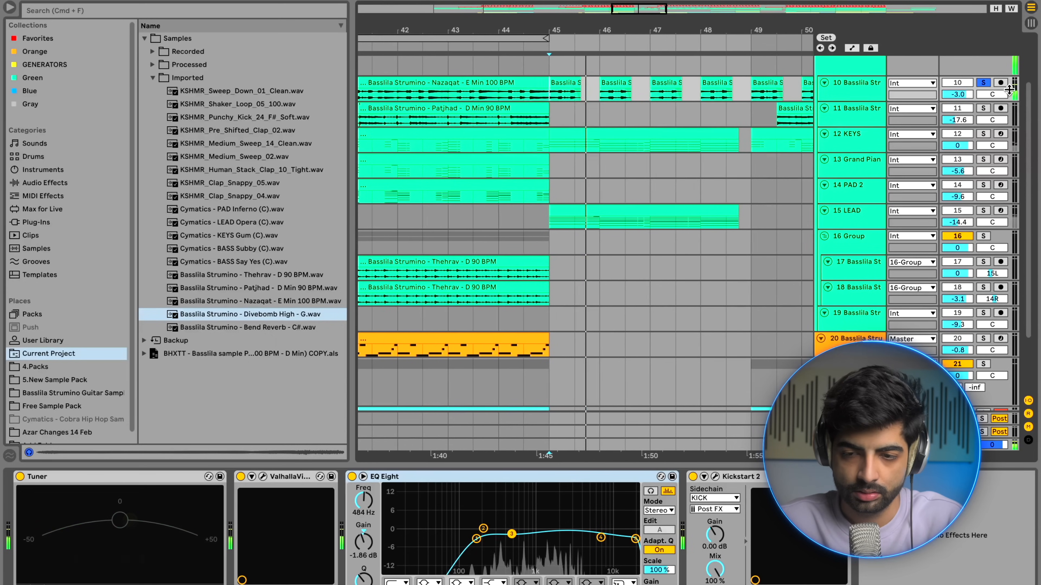
Clear the solo on track 10 and place the insert marker at bars 47 and 48 on track 11 while the full mix plays.
click(983, 83)
click(620, 120)
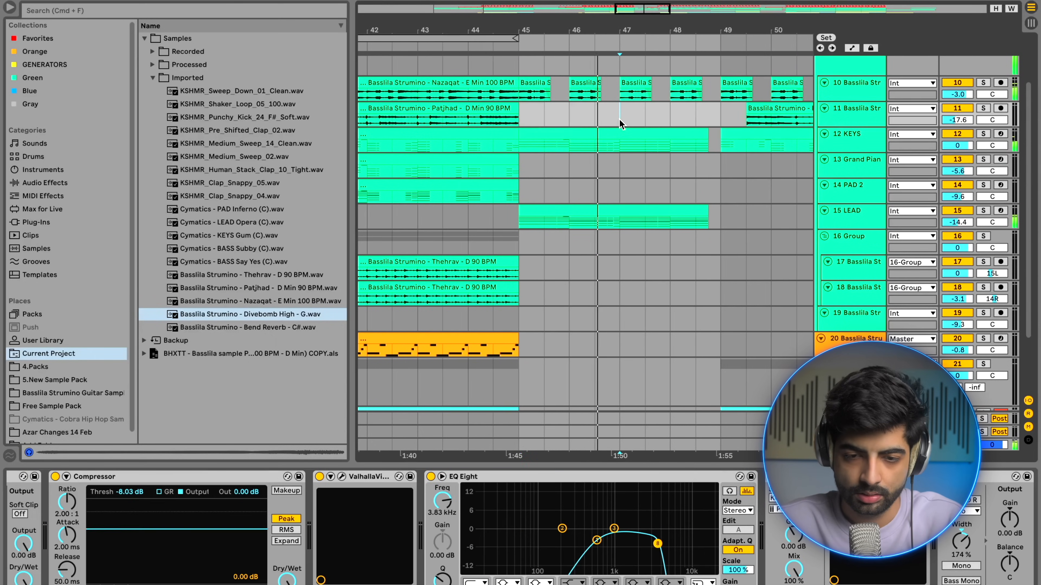
scroll(620, 120, up, 1)
scroll(620, 120, down, 1)
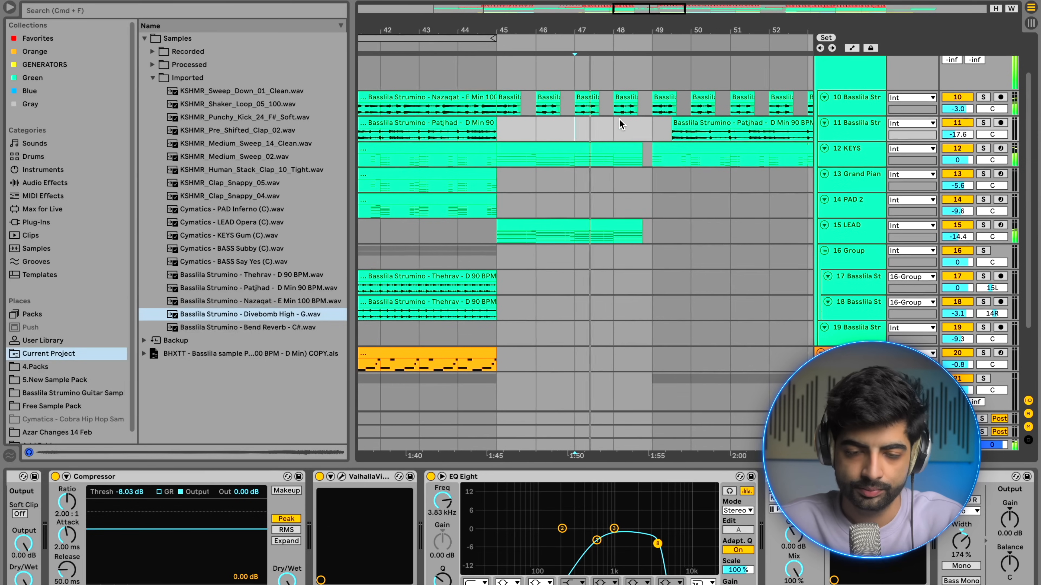
scroll(611, 128, up, 2)
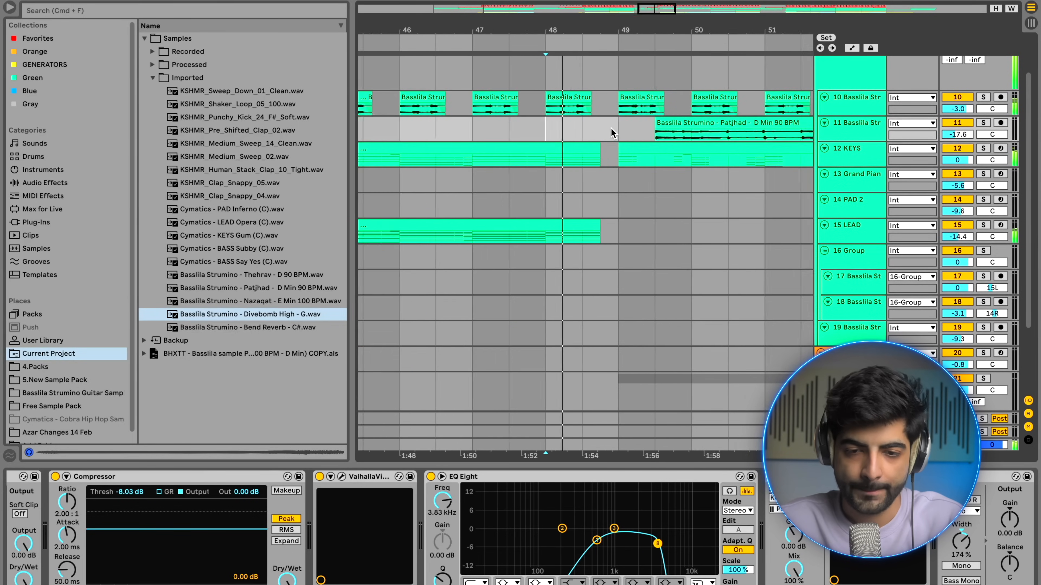
View the whole arrangement and highlight track 10 from the intro through its last clip.
scroll(588, 129, down, 3)
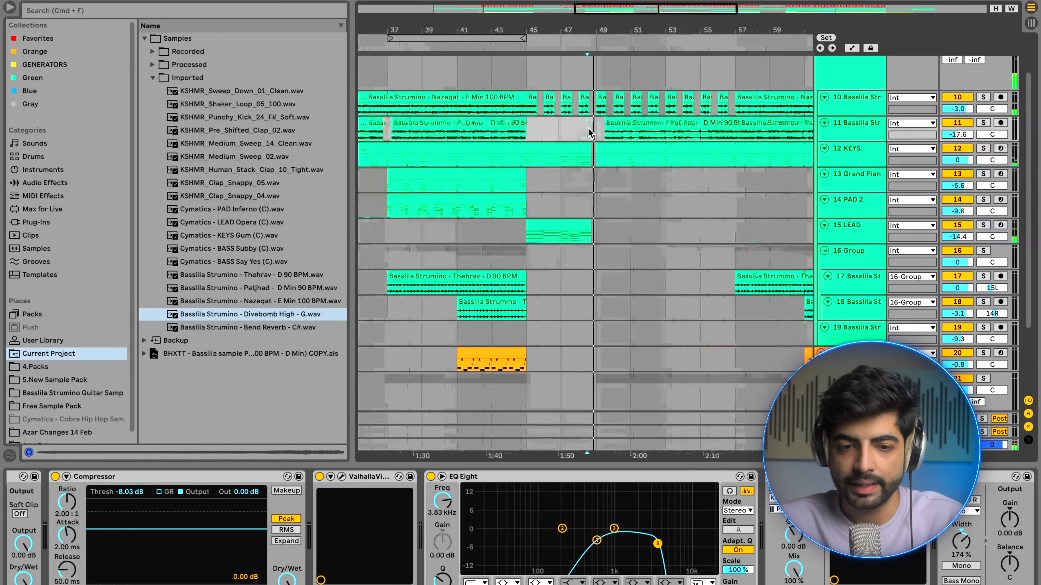
scroll(588, 129, down, 3)
scroll(580, 120, up, 3)
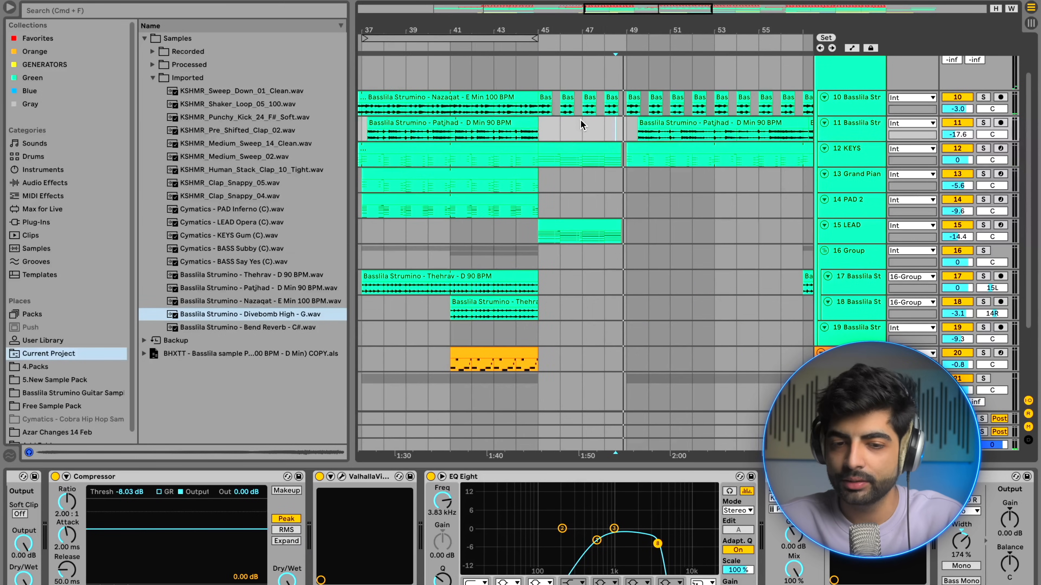
scroll(541, 122, down, 5)
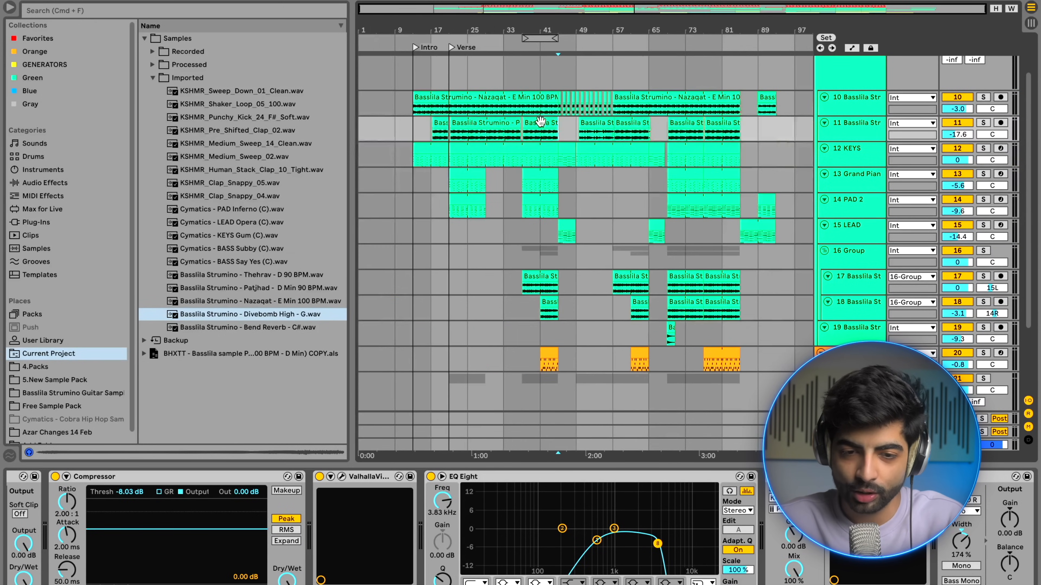
click(774, 114)
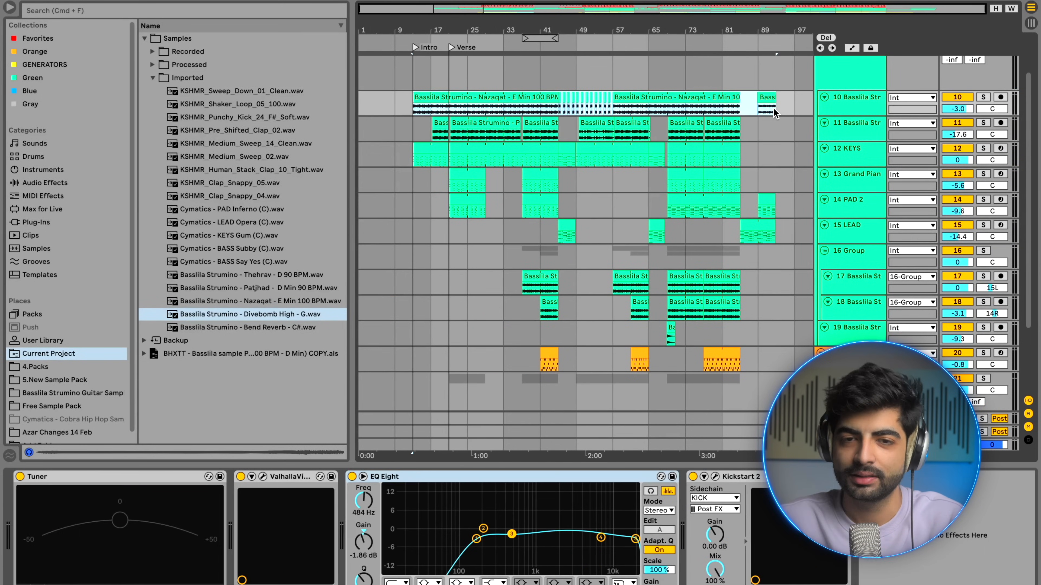
Place the insert marker at bar 45 on track 11 to examine the section that follows.
click(569, 136)
scroll(532, 131, up, 5)
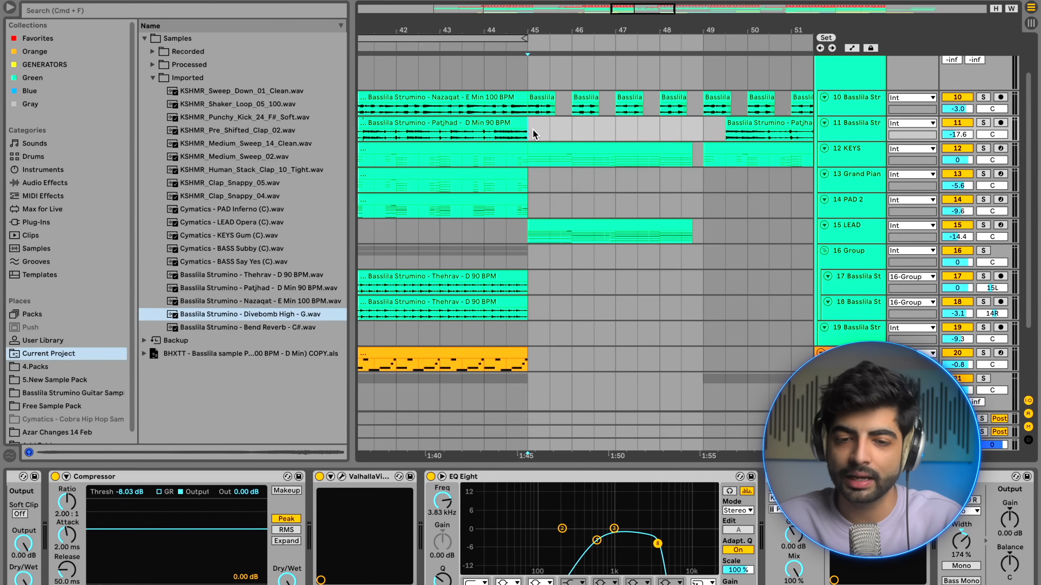
scroll(532, 130, down, 3)
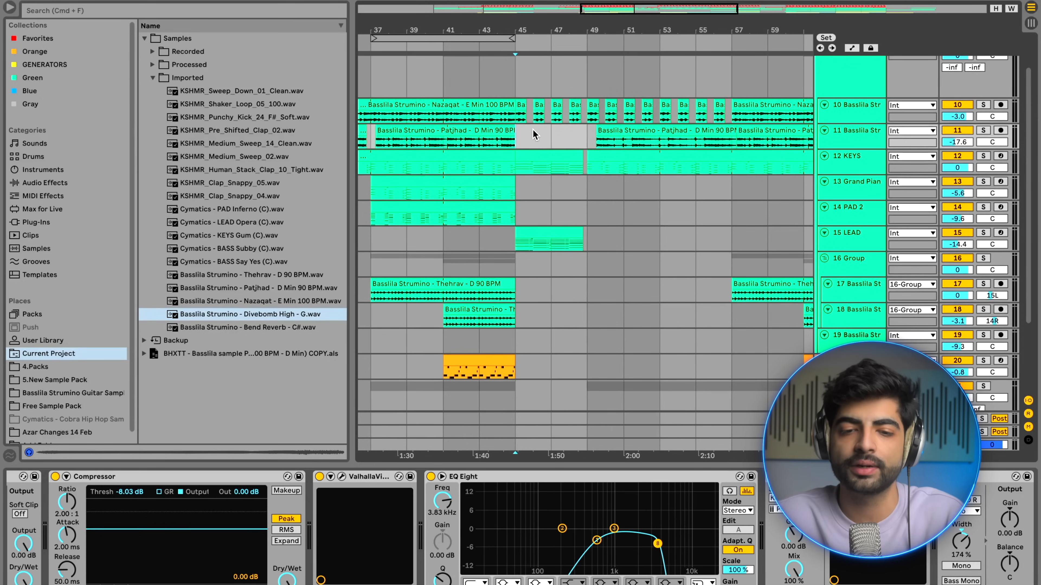
Play the full mix from bar 45 and place the insert marker at bar 47 on the Int group.
scroll(532, 129, up, 5)
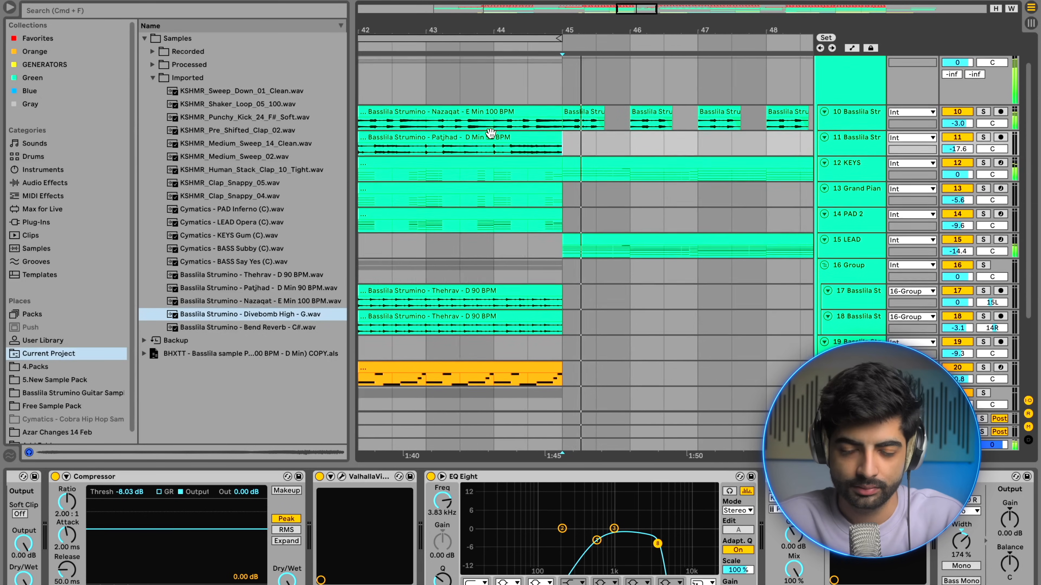
scroll(545, 135, right, 2)
scroll(578, 147, down, 3)
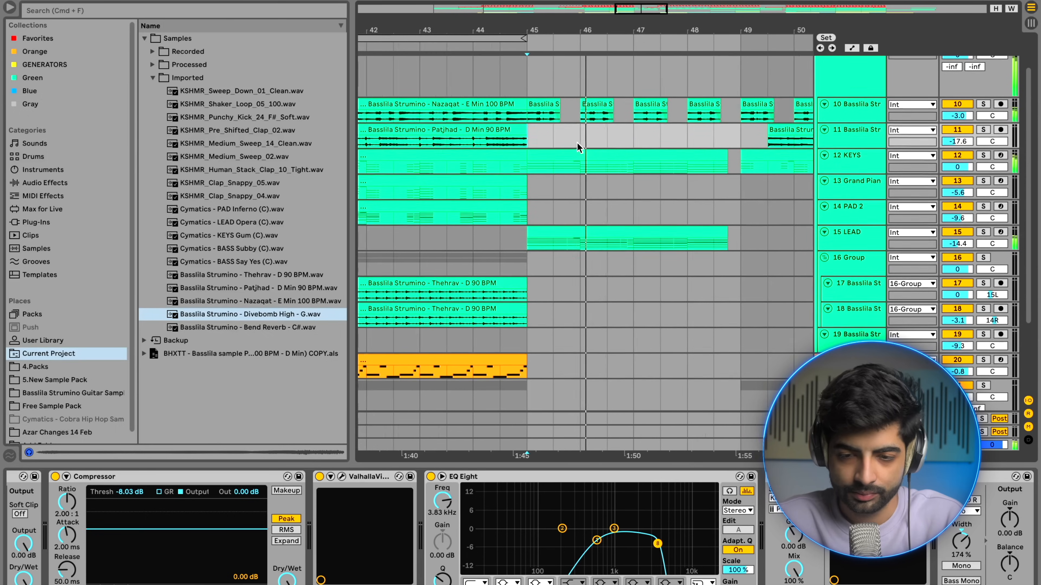
scroll(577, 142, down, 5)
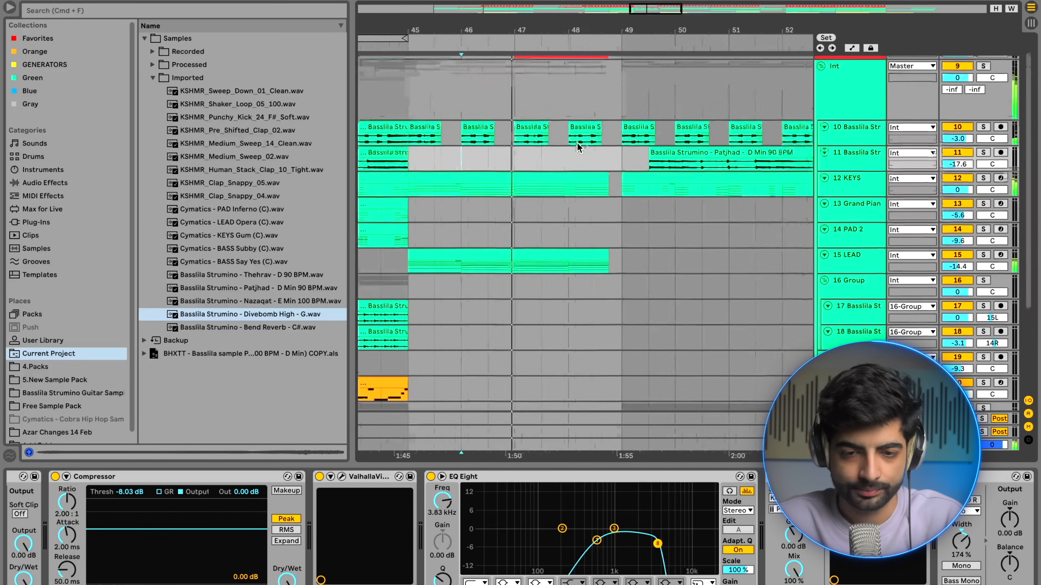
scroll(572, 131, up, 3)
scroll(572, 119, up, 3)
click(787, 85)
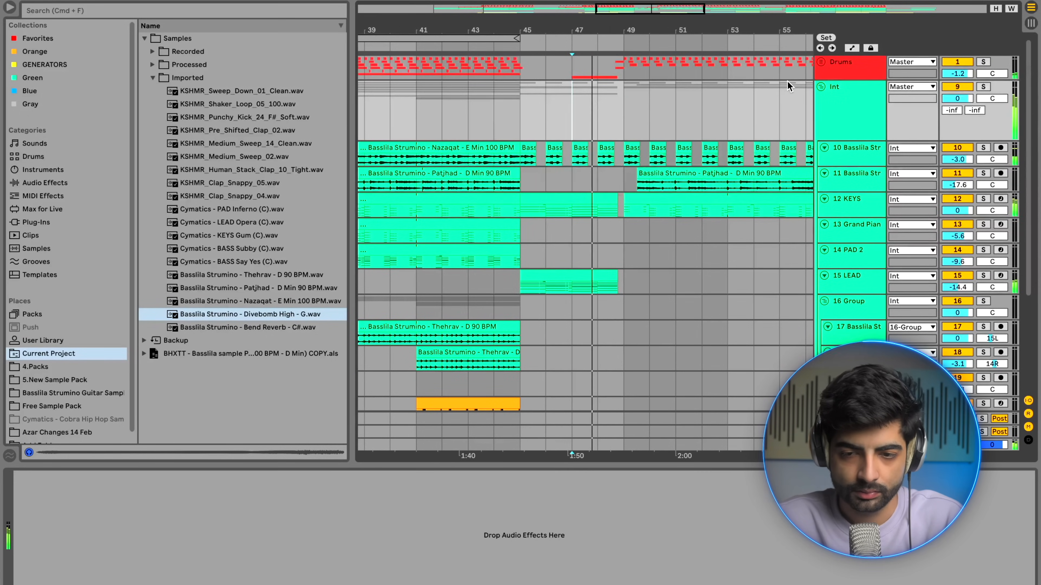
Expand the Drums group, play the REV SWEEP clip at bar 47 soloed, and clear its solo.
click(820, 64)
scroll(573, 216, up, 4)
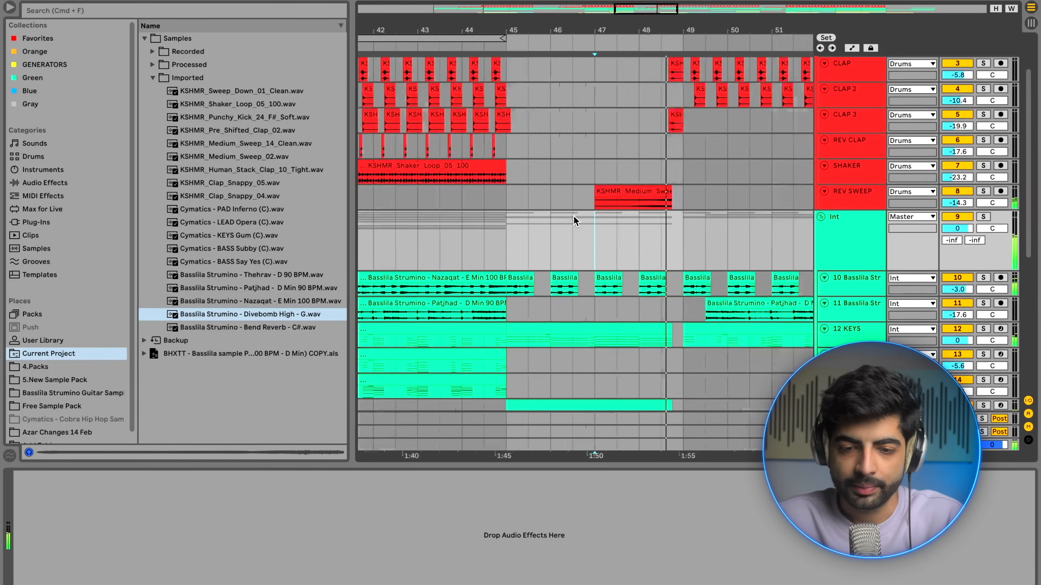
click(598, 200)
click(983, 191)
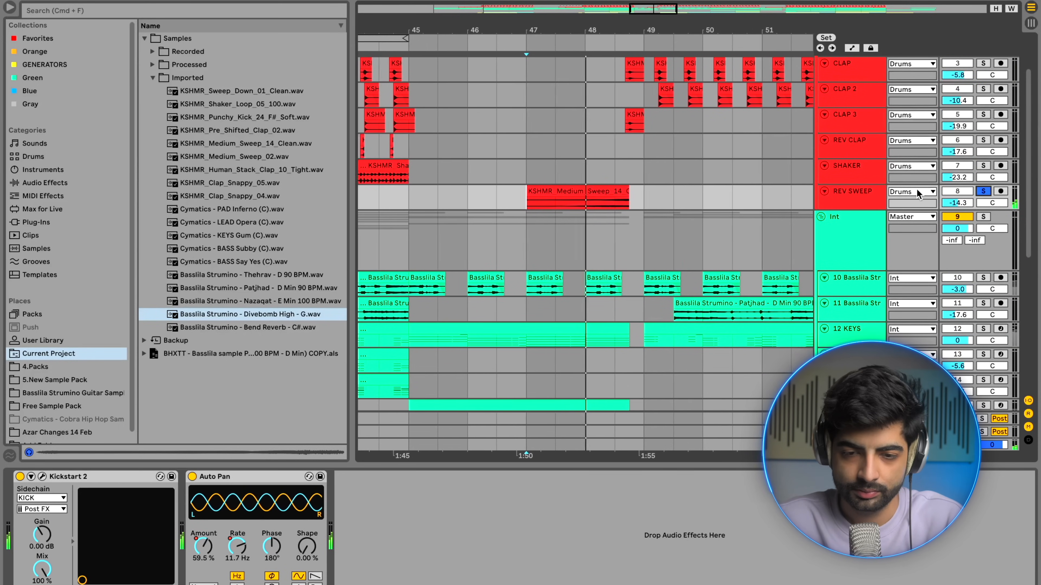
scroll(673, 187, up, 5)
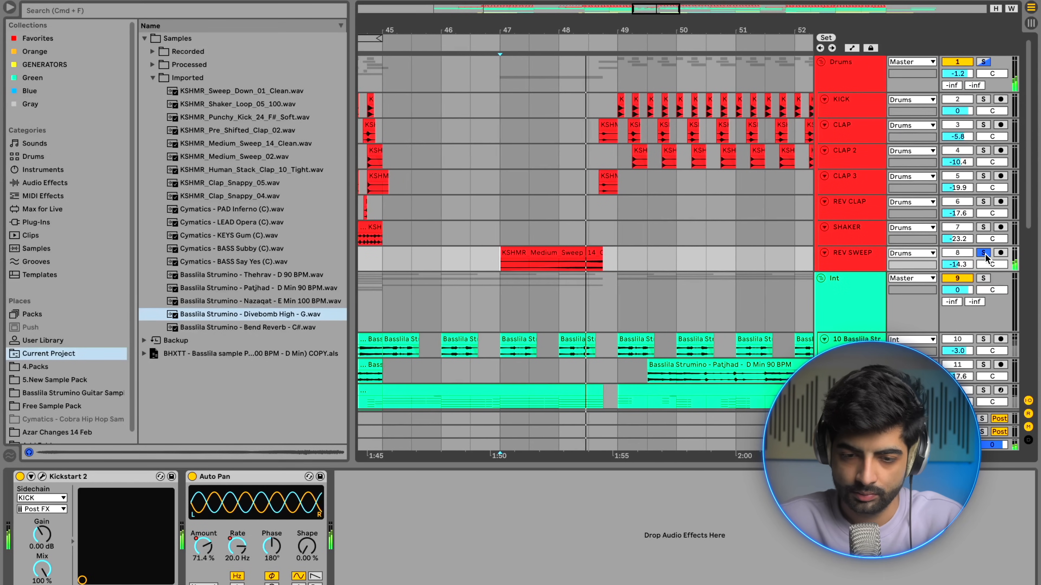
click(983, 253)
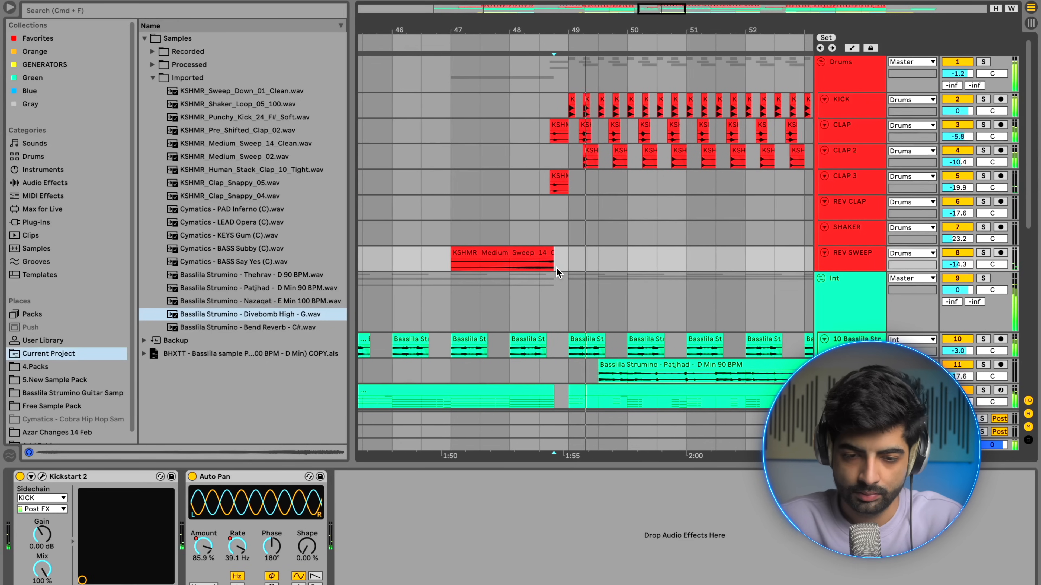
Review the drum and instrument tracks from bar 49 during playback and place the insert marker at bar 49 on the Grand Piano track.
scroll(576, 268, down, 2)
scroll(576, 268, down, 10)
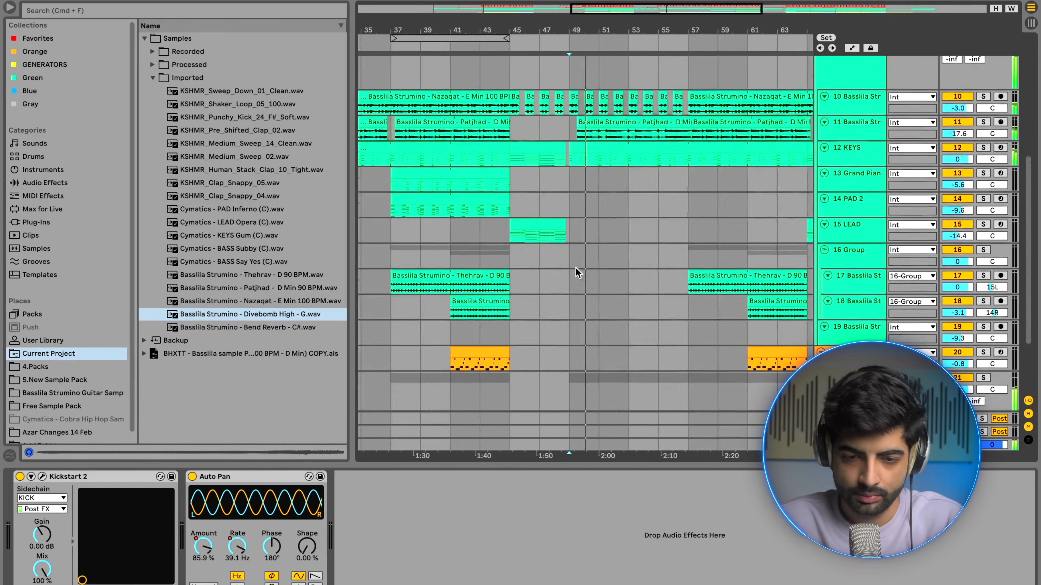
scroll(576, 268, down, 3)
scroll(576, 279, up, 8)
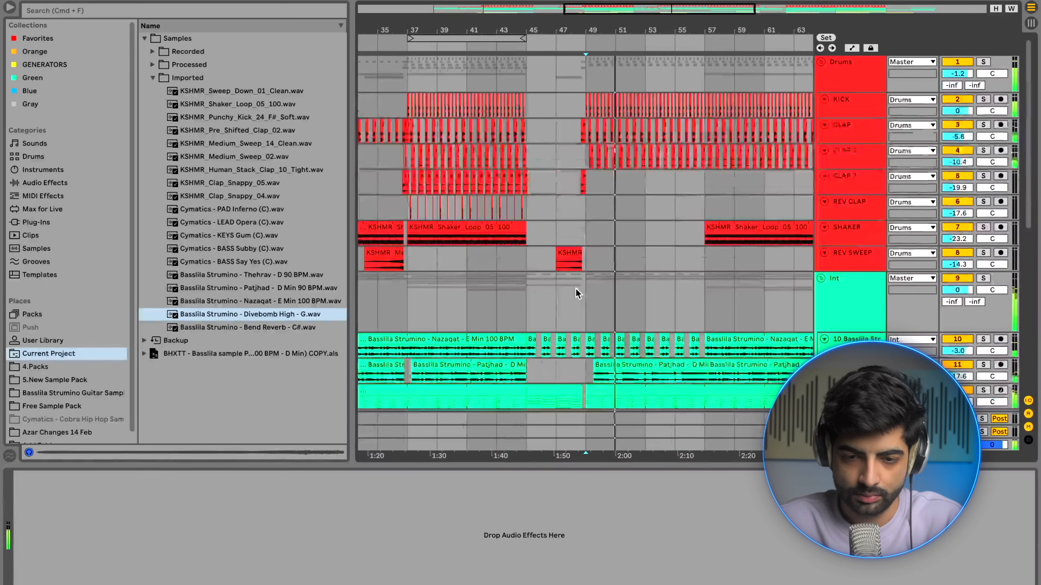
scroll(576, 289, up, 10)
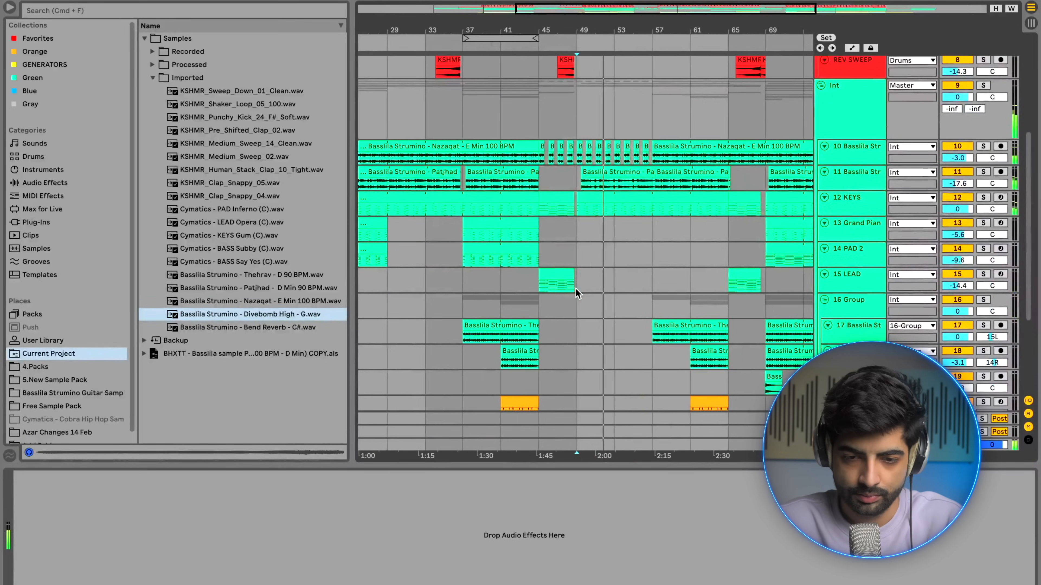
scroll(577, 251, down, 3)
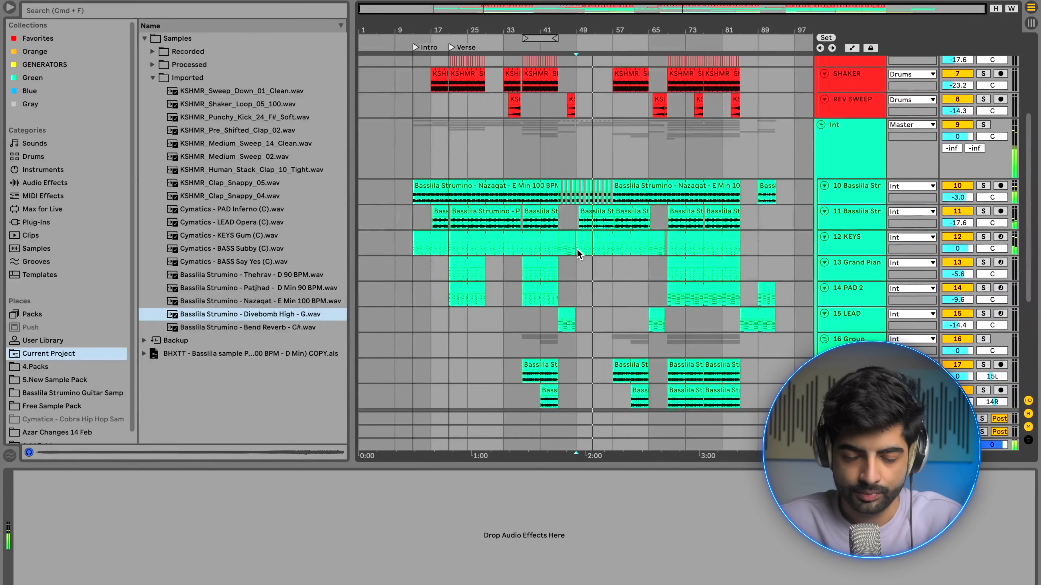
scroll(576, 248, up, 2)
click(578, 270)
scroll(578, 272, down, 2)
scroll(577, 273, up, 6)
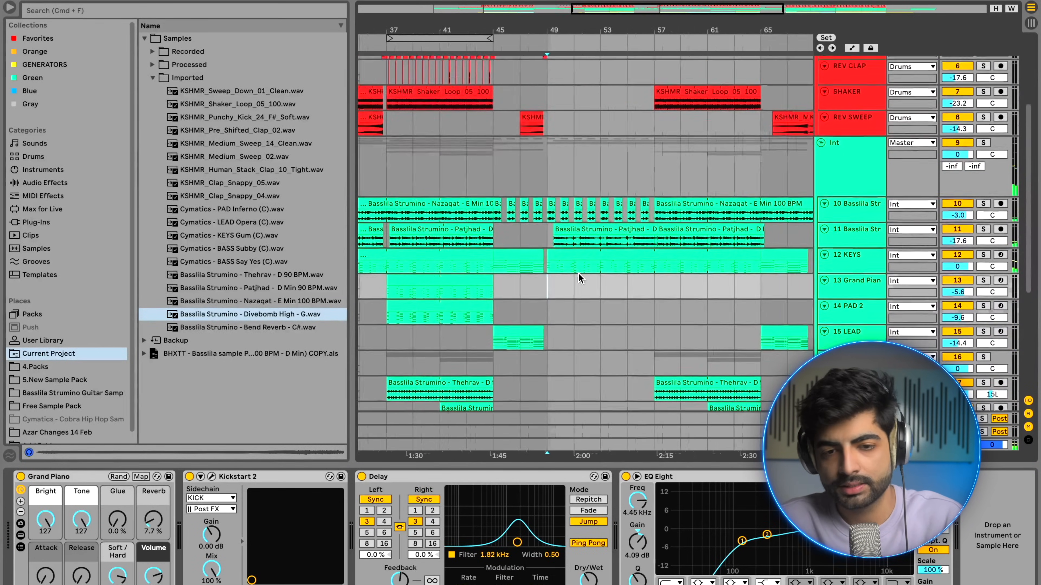
Highlight the empty space from bar 49 to bar 57 across PAD 2 through track 18.
scroll(580, 308, down, 4)
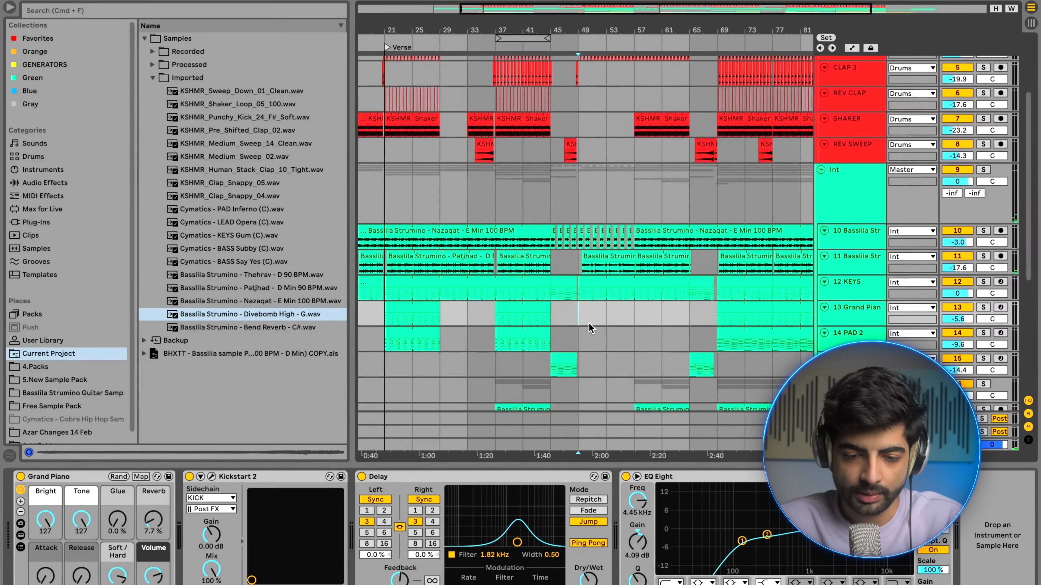
scroll(590, 328, down, 2)
drag(622, 314, 649, 385)
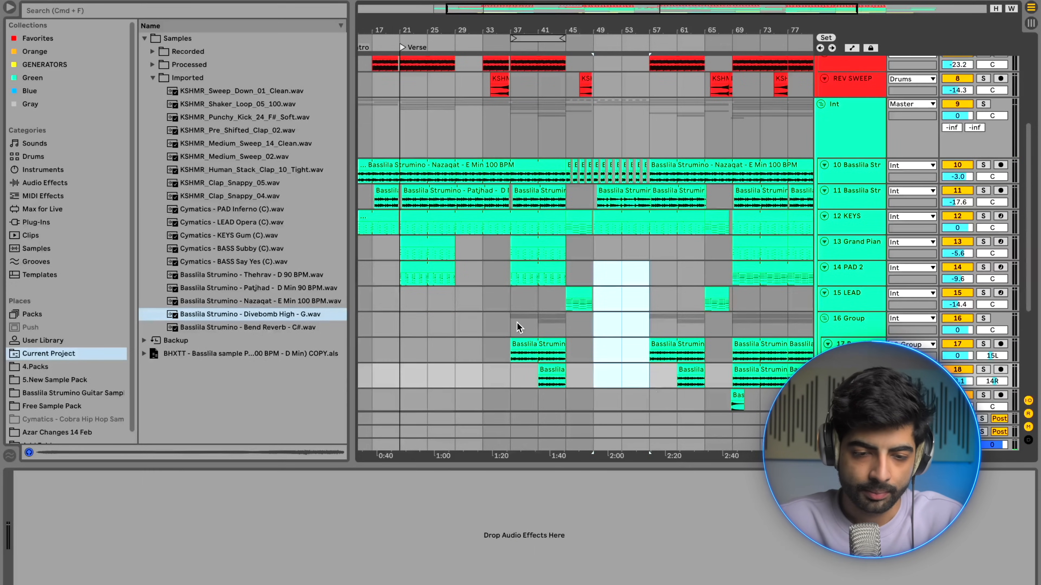
Highlight the LEAD track's sections in turn: the intro, the verse, bars 37 to 45, and from bar 49 onward.
scroll(517, 323, left, 4)
click(423, 303)
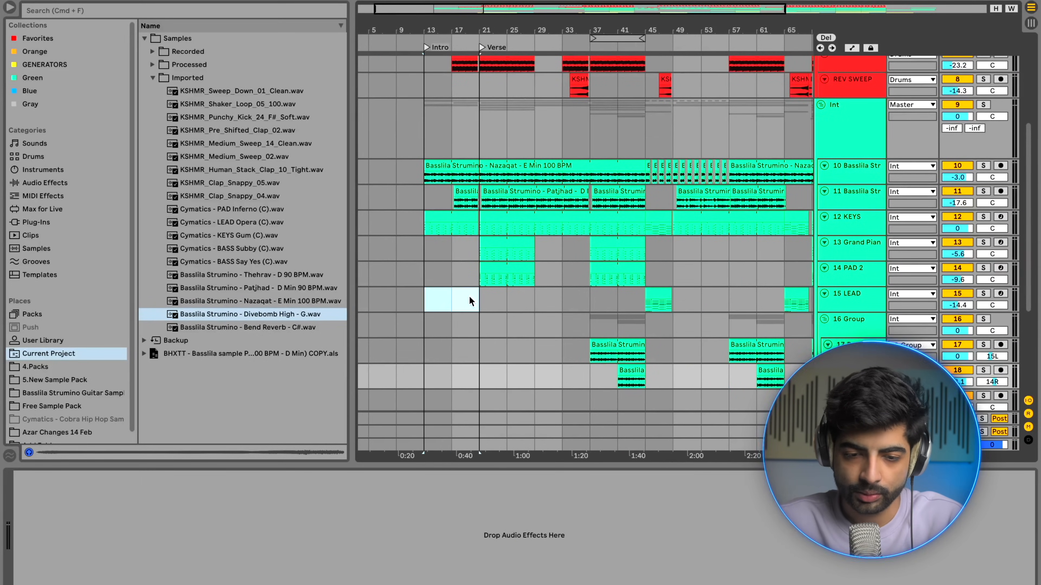
drag(527, 296, 580, 300)
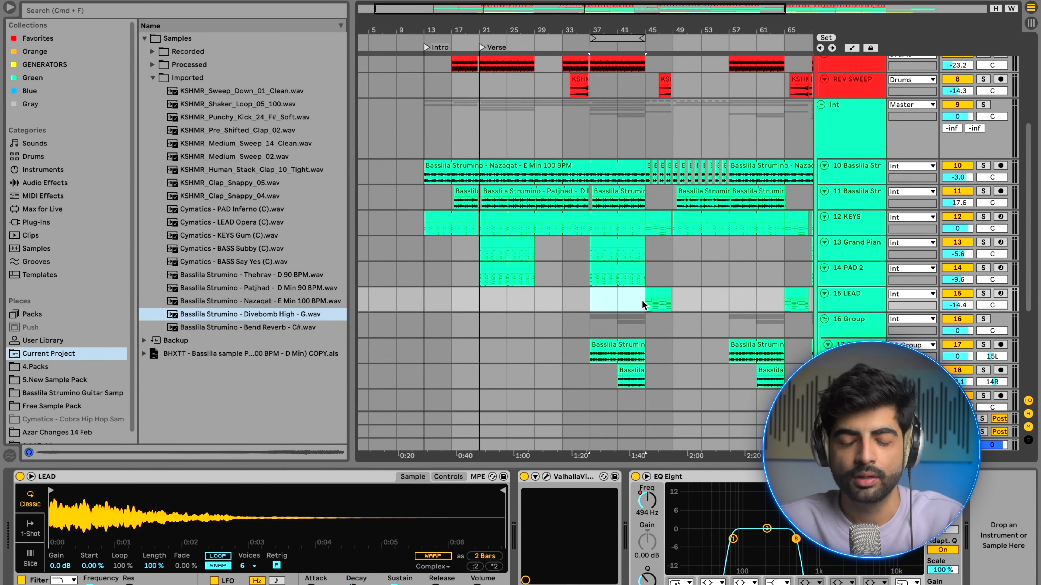
click(674, 302)
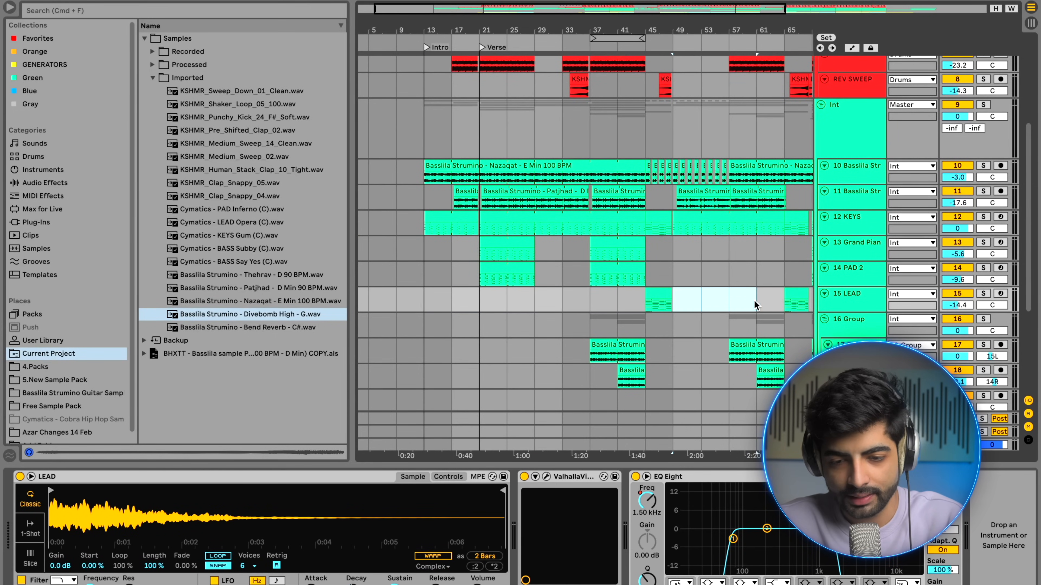
scroll(778, 307, right, 5)
scroll(779, 307, up, 1)
drag(716, 332, 836, 331)
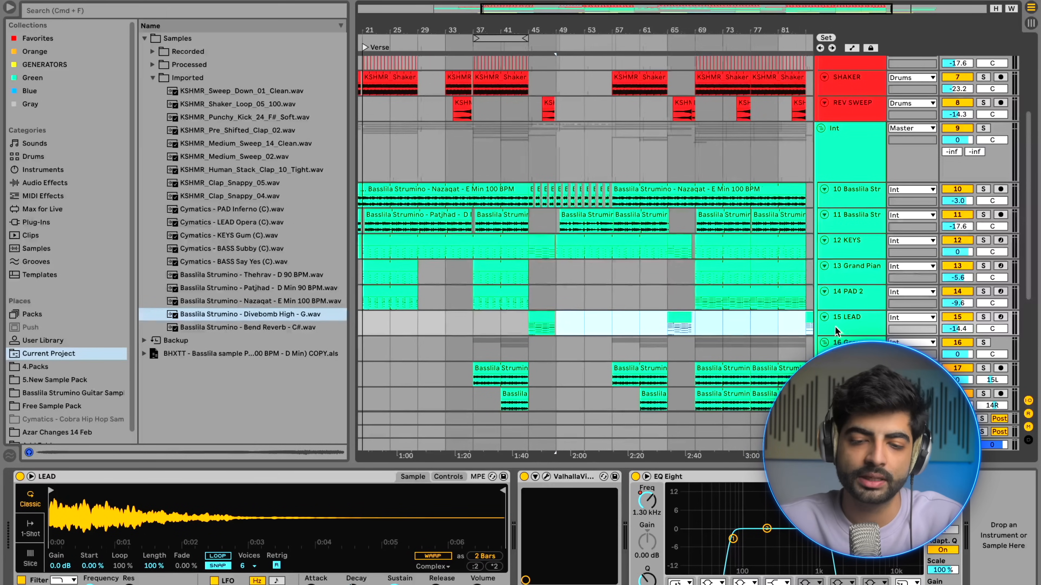
Play the section from bar 49 and briefly solo track 11 to hear its Patjhad guitar.
scroll(615, 332, up, 5)
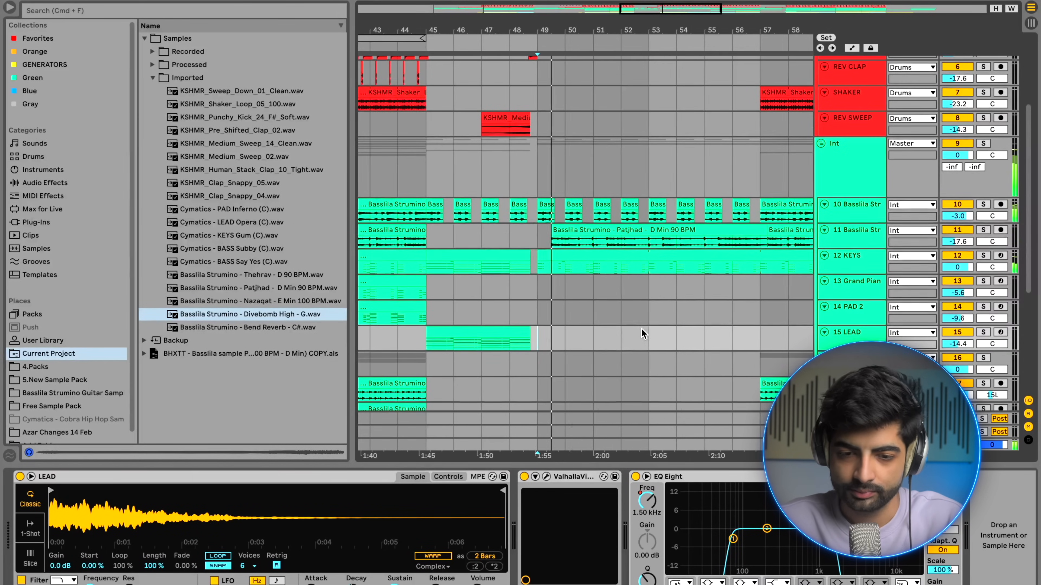
scroll(597, 339, up, 1)
click(531, 246)
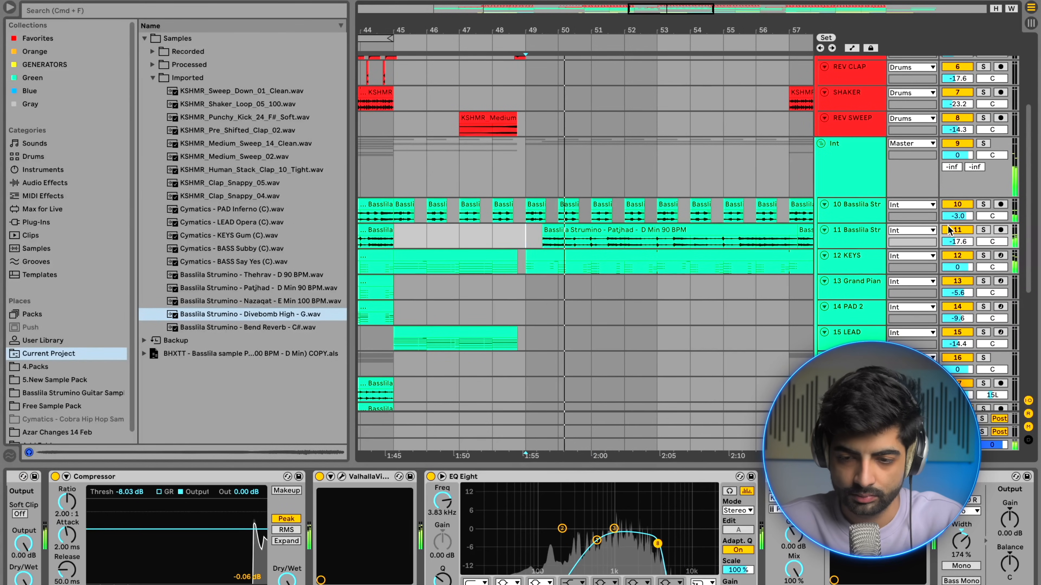
click(984, 230)
click(984, 231)
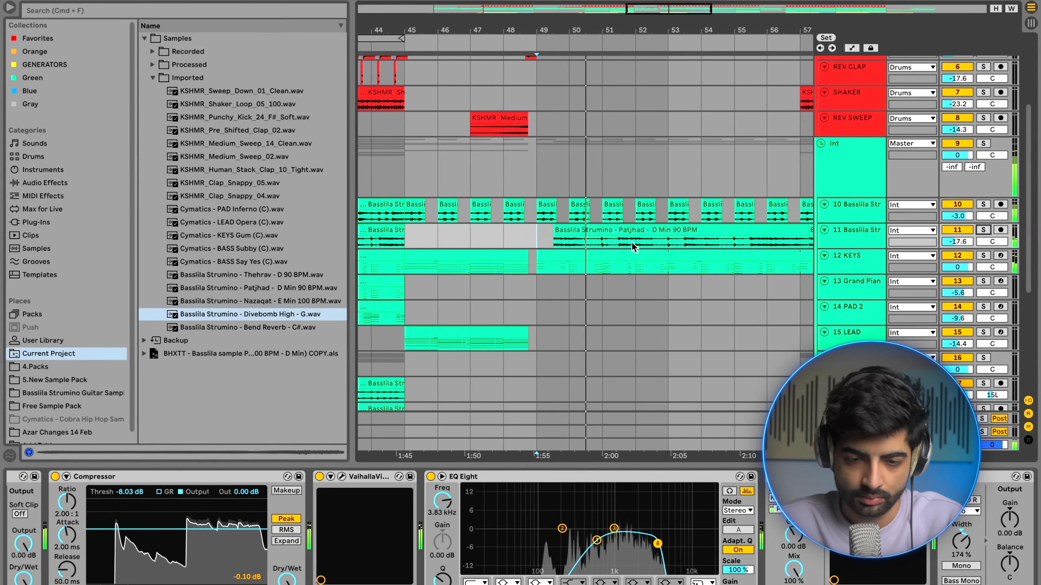
Review the drum tracks during playback and place the insert marker at bar 53 on the Int group.
scroll(616, 241, up, 1)
scroll(616, 246, down, 4)
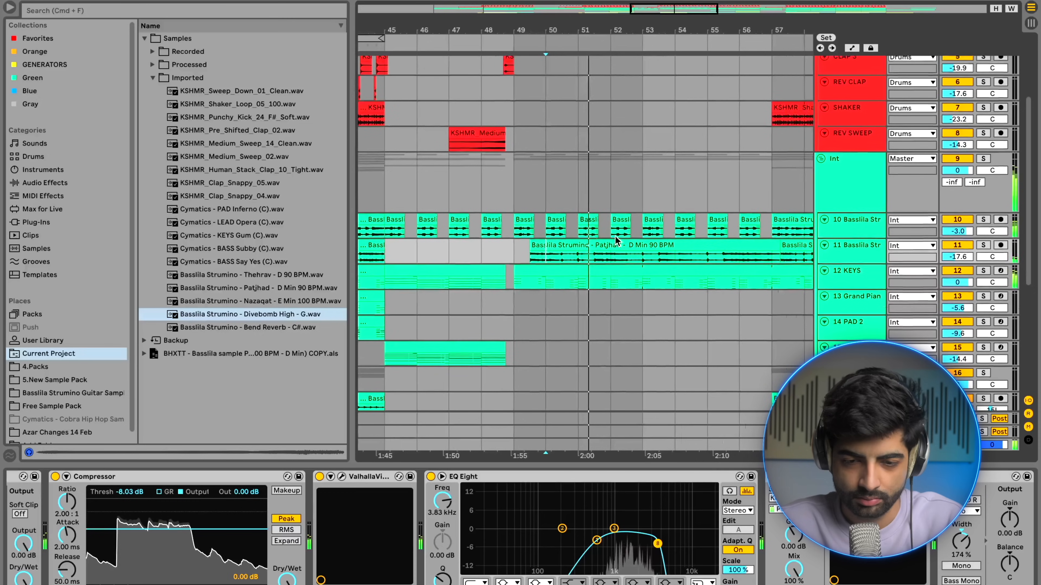
scroll(619, 261, up, 3)
scroll(619, 262, up, 5)
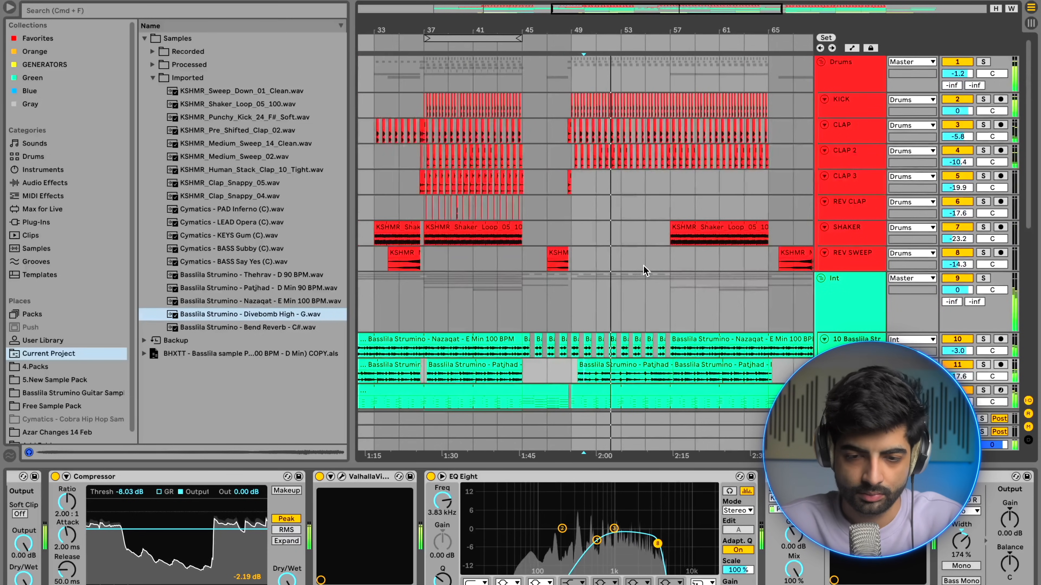
click(610, 292)
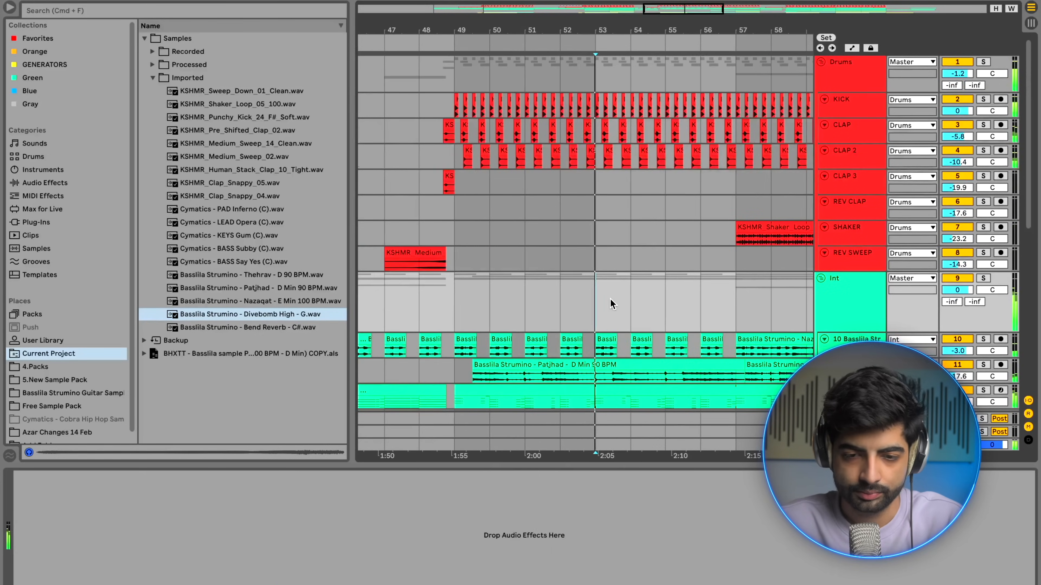
Place the insert marker at bar 57 on the 16 Group and play the start of its Thehrav guitar.
scroll(611, 303, down, 5)
click(602, 266)
scroll(578, 281, down, 2)
click(575, 282)
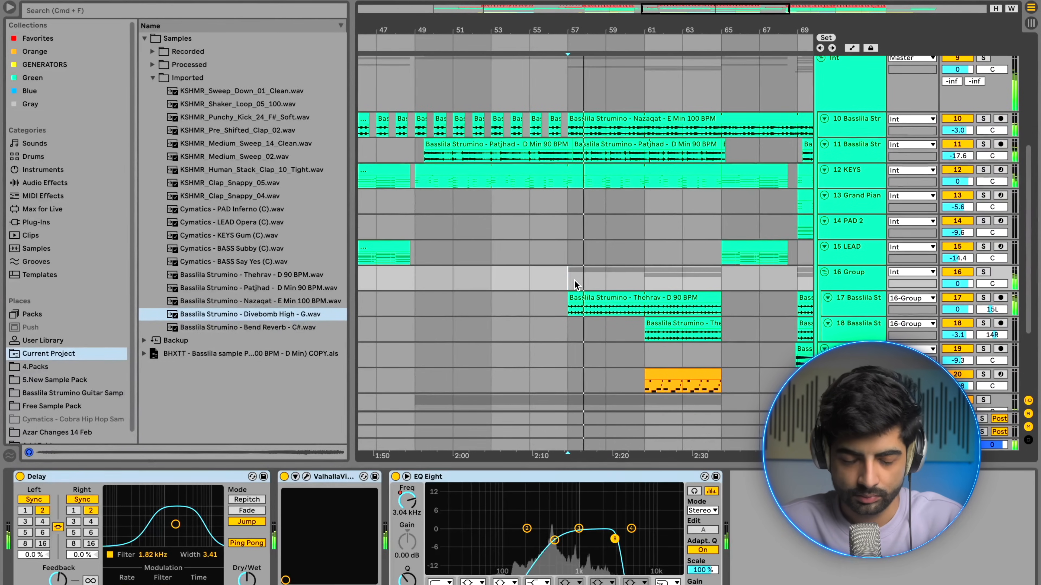
scroll(574, 281, down, 1)
scroll(574, 281, up, 1)
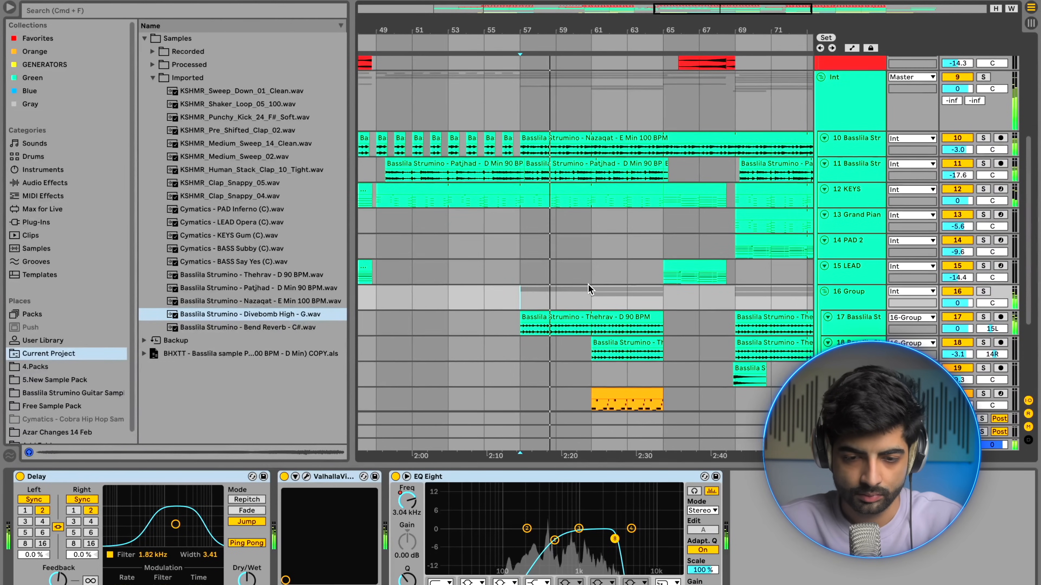
Place the insert marker at bar 61 on track 19 and play into the second Thehrav layer on track 18.
scroll(589, 289, up, 3)
scroll(587, 295, down, 2)
click(584, 307)
scroll(578, 308, up, 3)
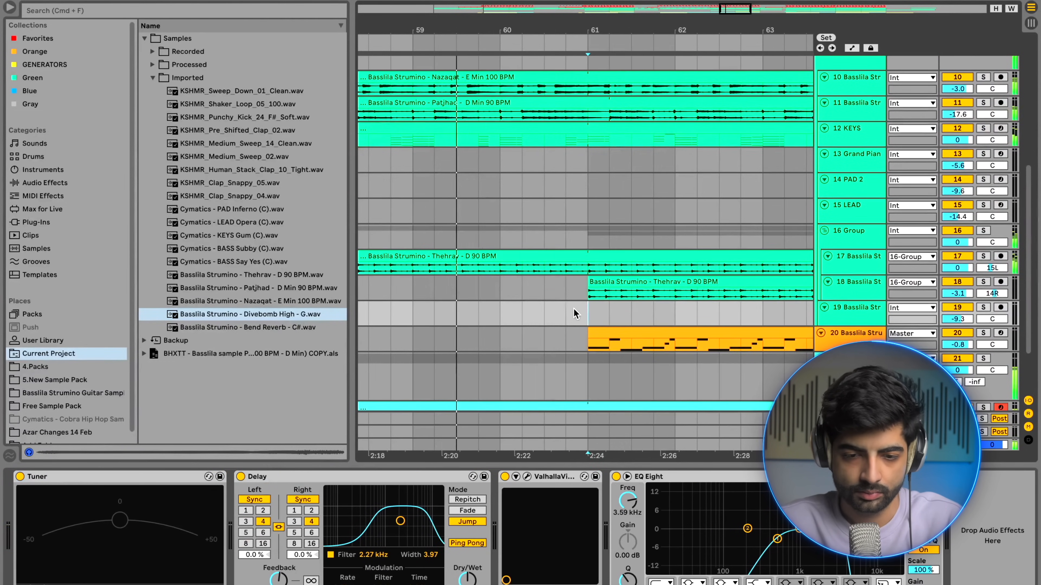
scroll(557, 313, down, 3)
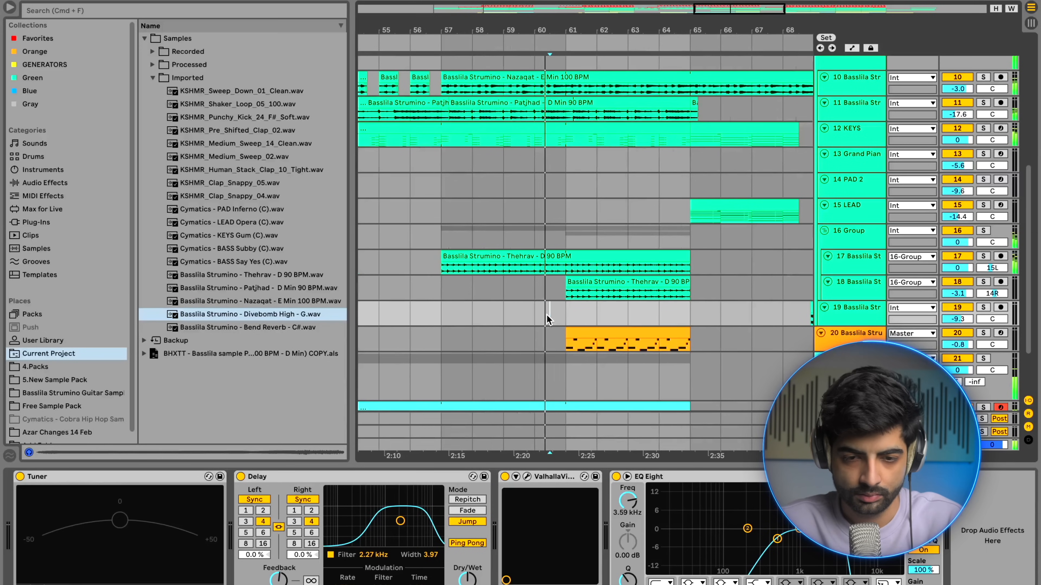
scroll(556, 315, up, 2)
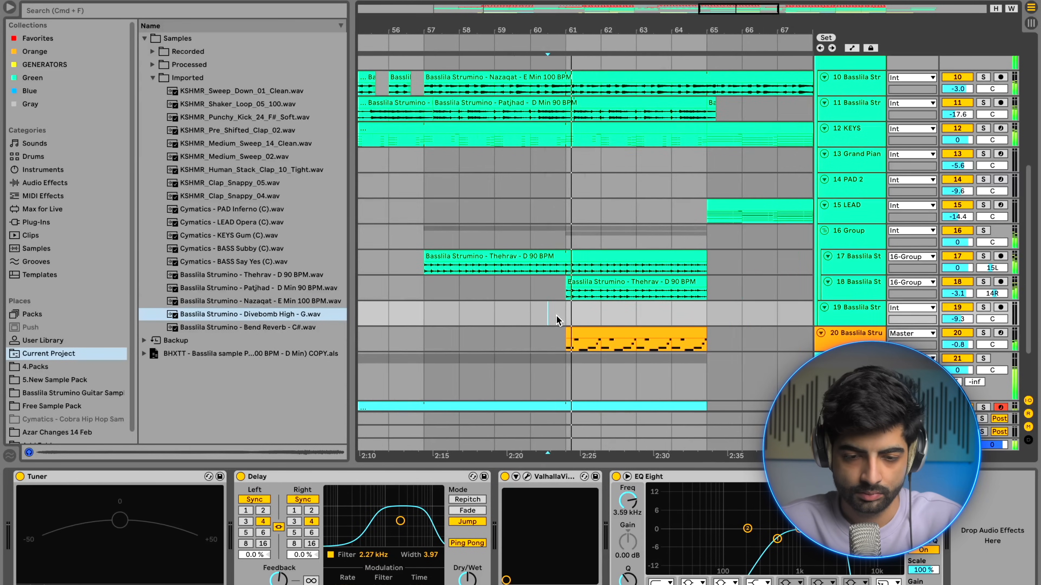
Place the insert marker at bar 61 on the Bass group and review the bass and sweep tracks.
scroll(556, 315, down, 3)
scroll(556, 316, down, 1)
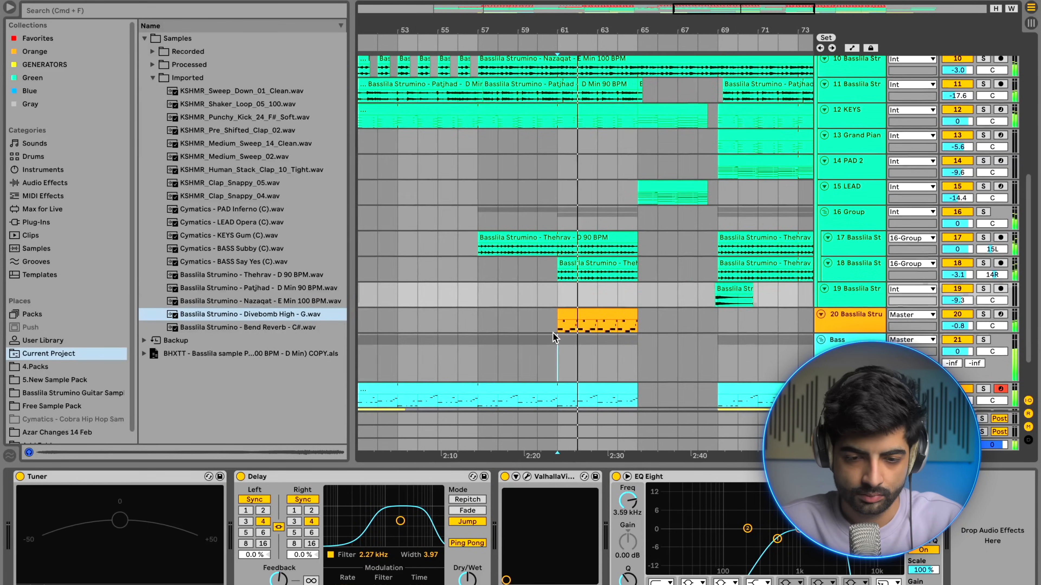
click(552, 333)
scroll(552, 333, down, 3)
scroll(552, 332, up, 2)
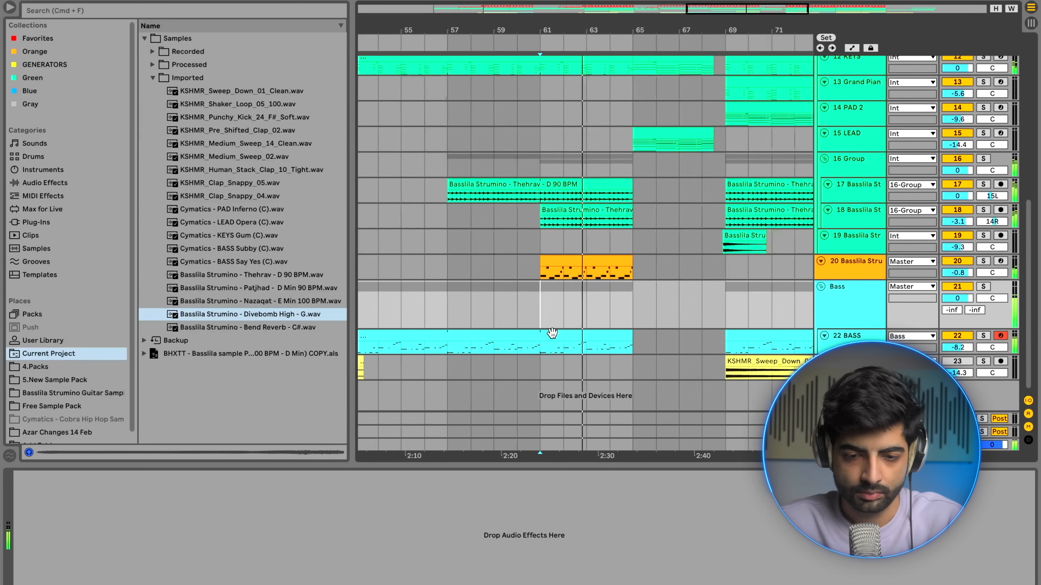
Highlight bars 57 to 65 across tracks 17 to 20, and place the insert marker at bar 49 on the 16 Group.
scroll(547, 311, down, 5)
drag(528, 274, 549, 247)
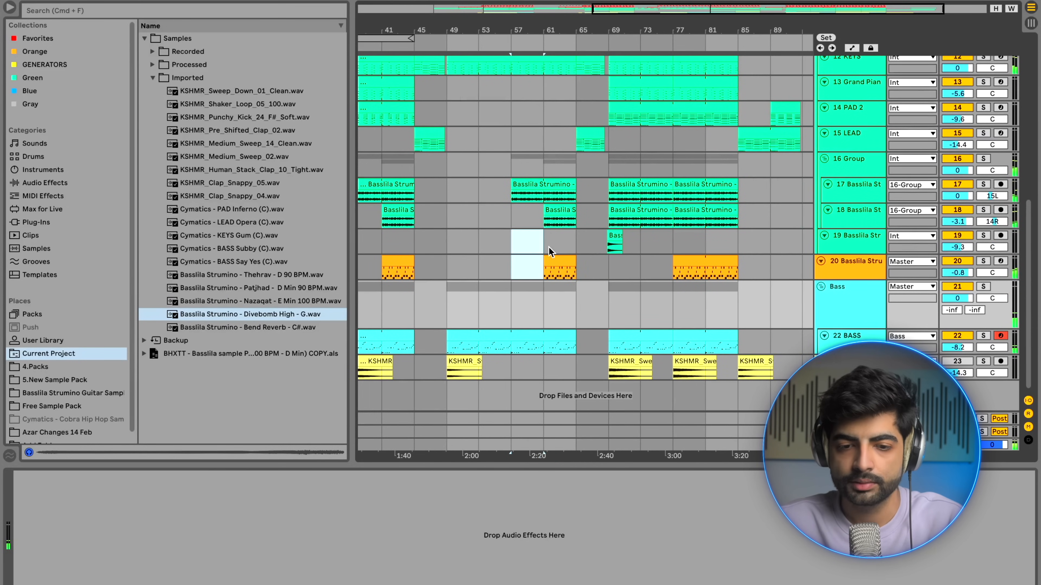
click(582, 193)
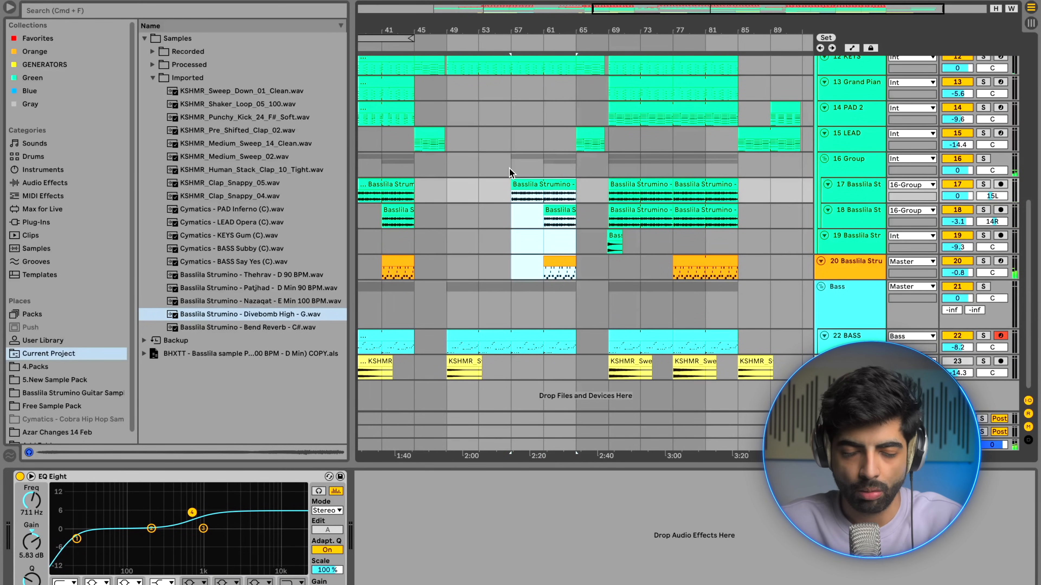
click(446, 170)
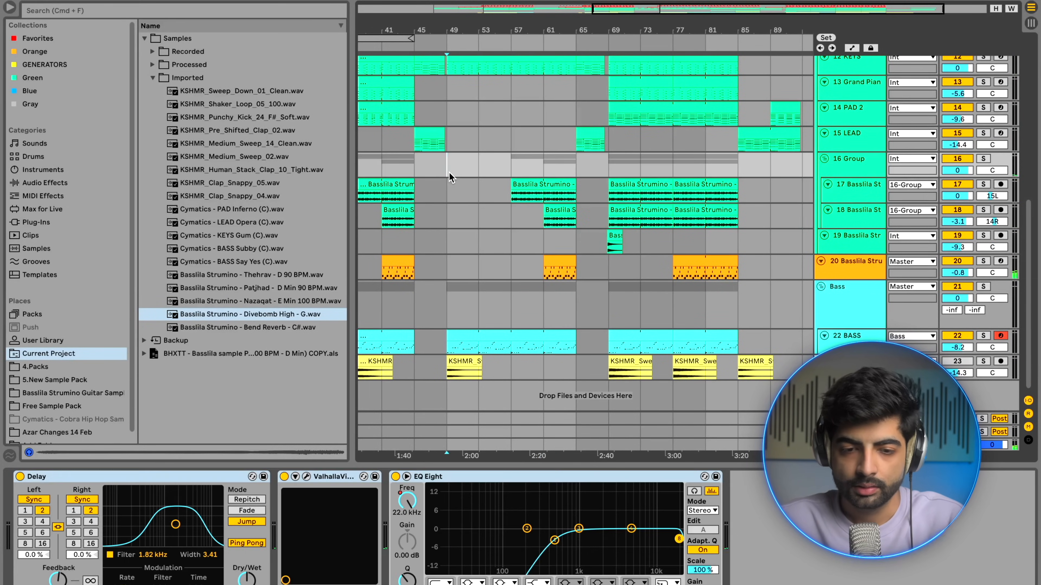
Highlight bars 57 to 65 from the 16 Group down to track 20, and place the insert marker at bar 61 on the Bass group.
drag(510, 163, 577, 257)
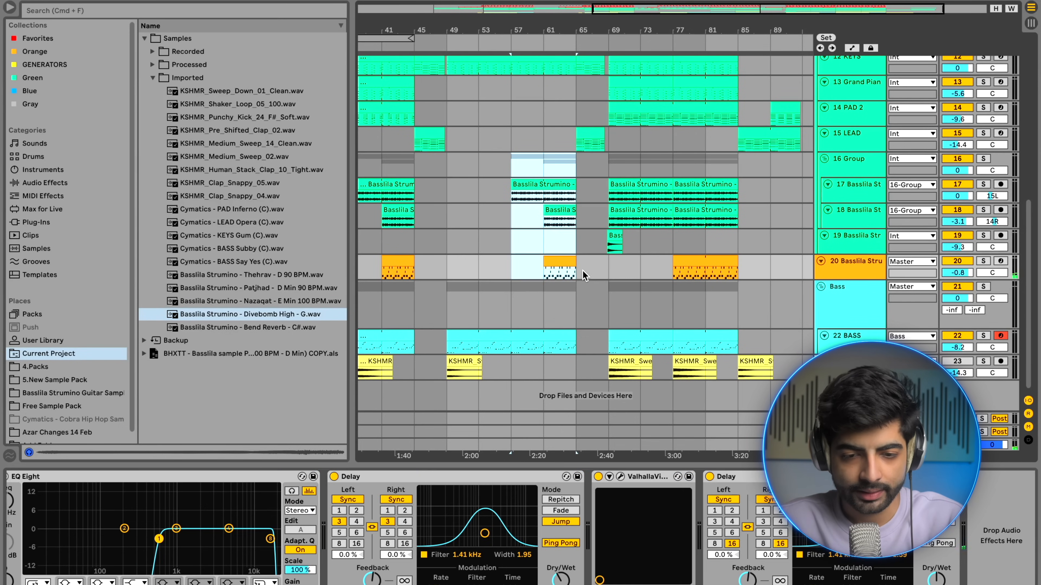
scroll(450, 246, left, 5)
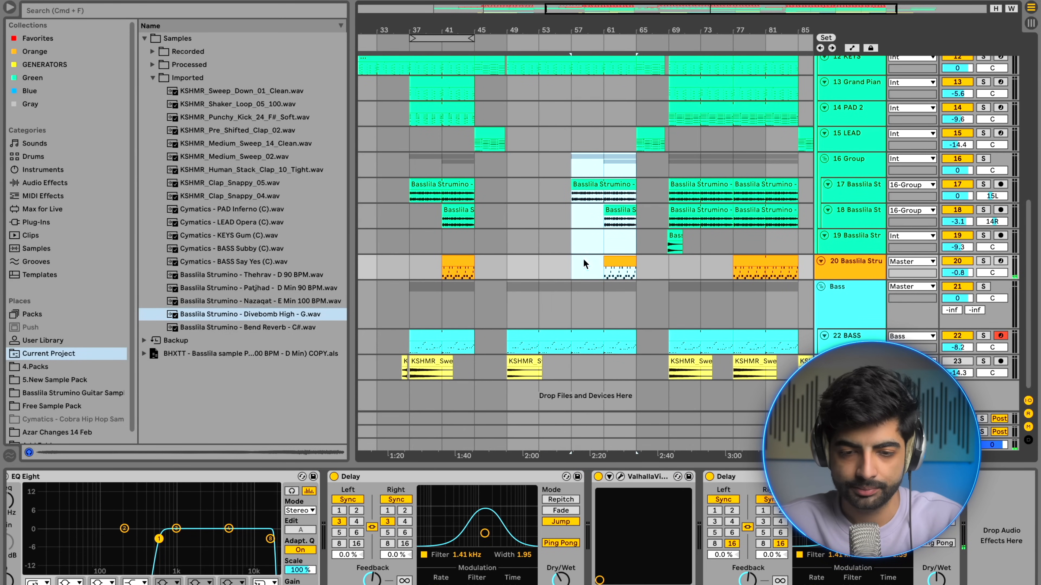
click(590, 310)
scroll(592, 308, up, 5)
scroll(592, 308, up, 3)
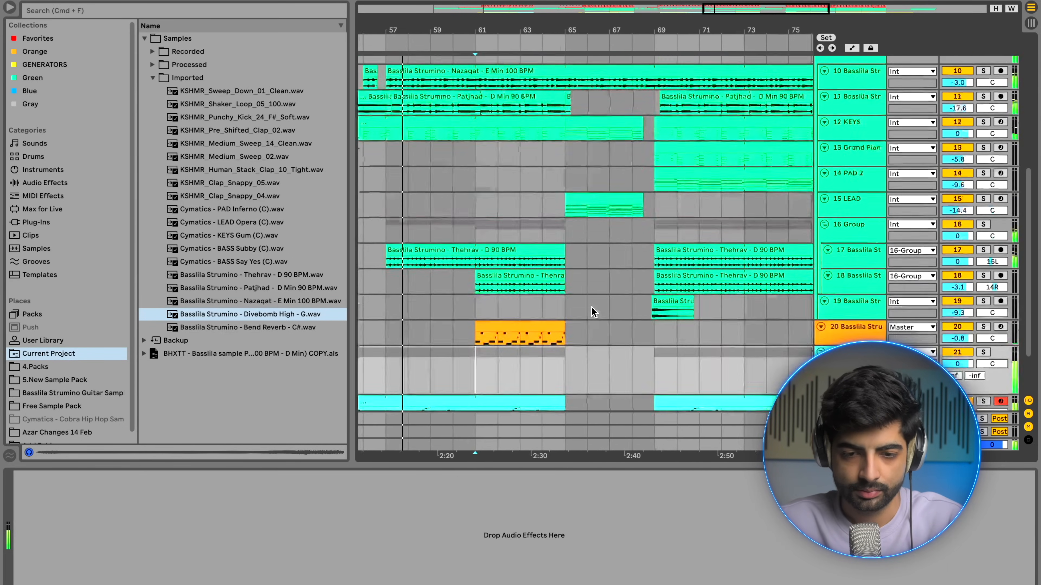
Place the insert marker at bar 65 on the Int group and review the drum, instrument and bass layers during playback.
scroll(592, 308, up, 8)
click(579, 227)
scroll(578, 227, down, 3)
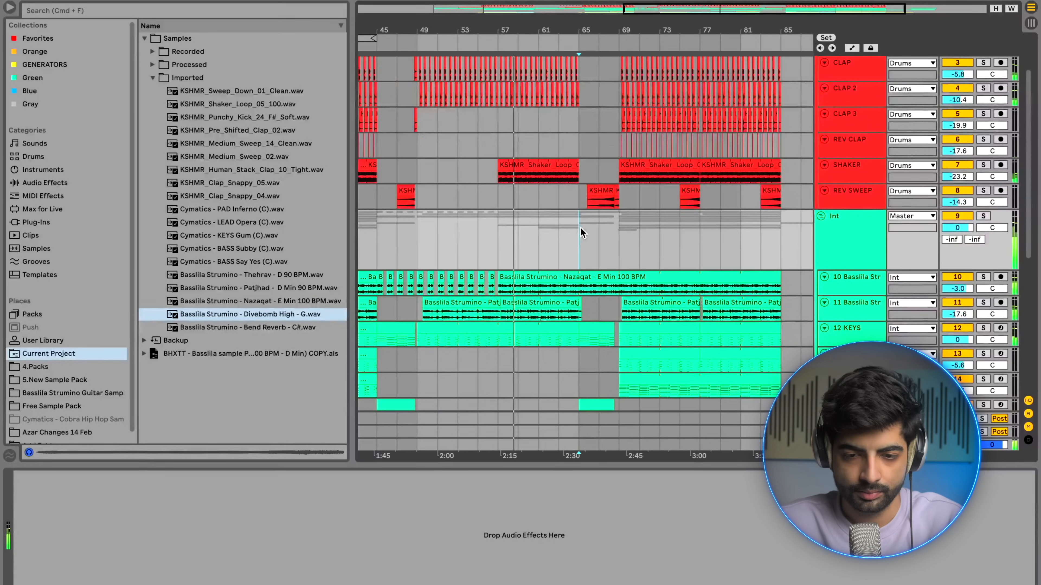
scroll(582, 233, up, 2)
scroll(569, 230, down, 8)
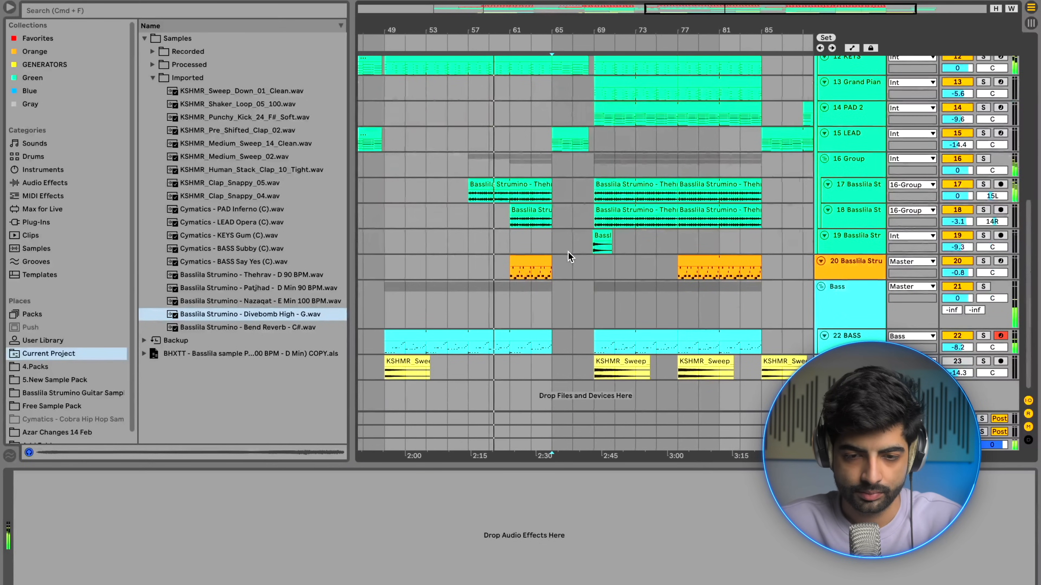
scroll(569, 252, up, 5)
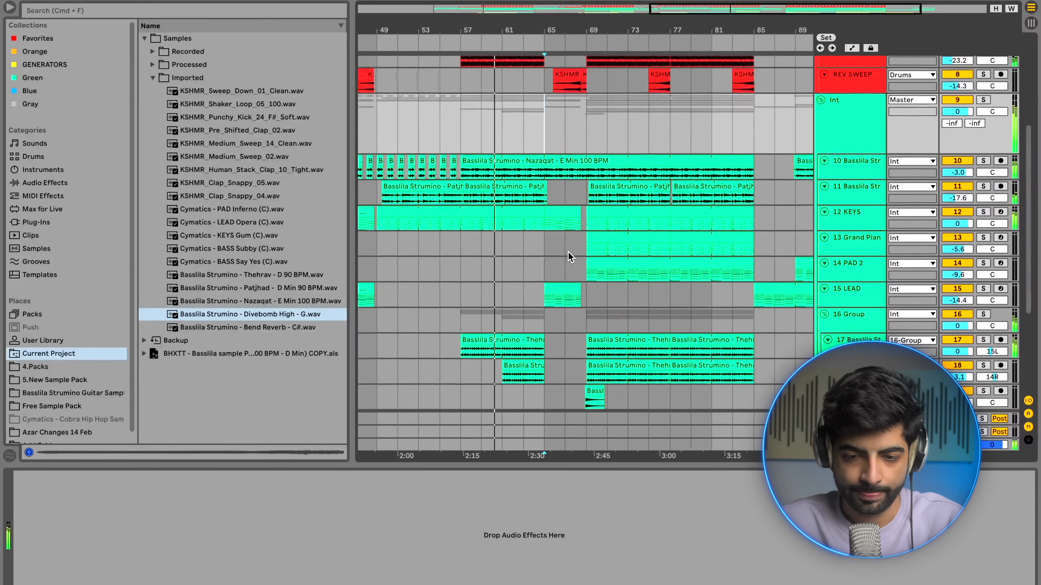
scroll(568, 252, up, 4)
scroll(514, 173, up, 3)
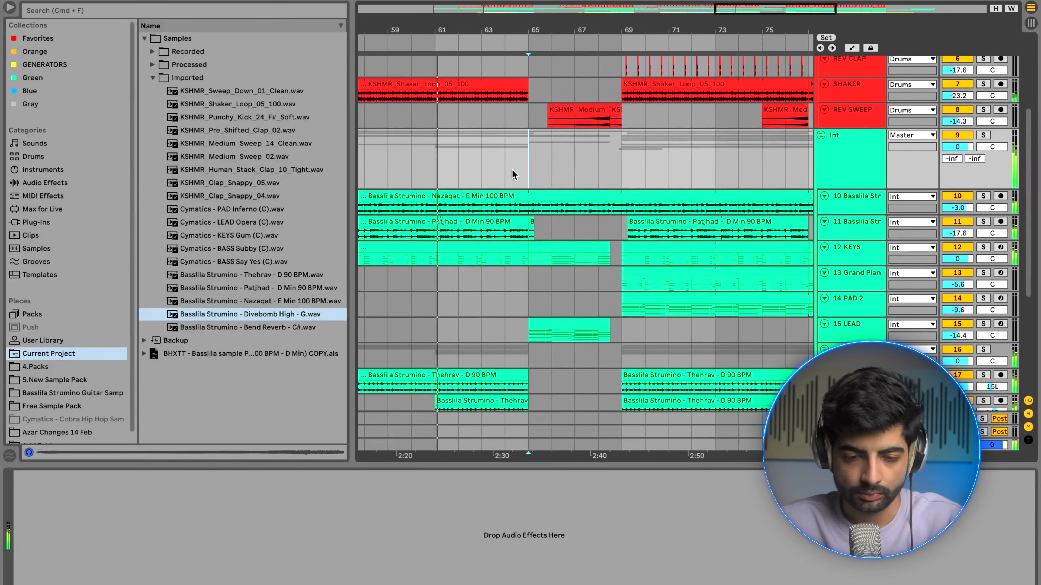
Move the insert marker on the Int group to bar 63 and on to bar 65, and play into the LEAD section.
scroll(515, 173, left, 2)
scroll(499, 170, down, 1)
click(471, 157)
scroll(471, 158, down, 2)
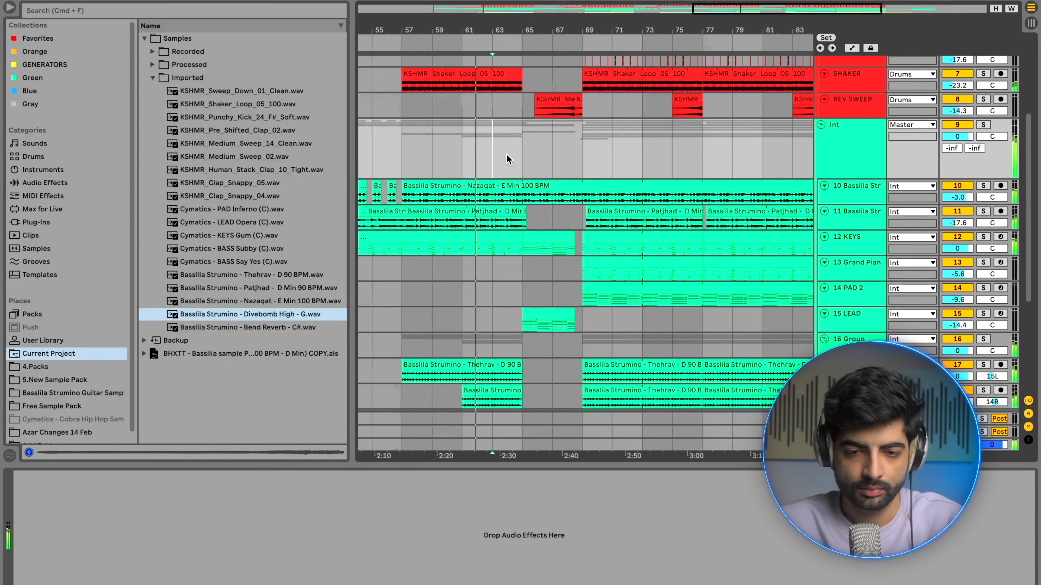
click(528, 160)
scroll(532, 159, up, 3)
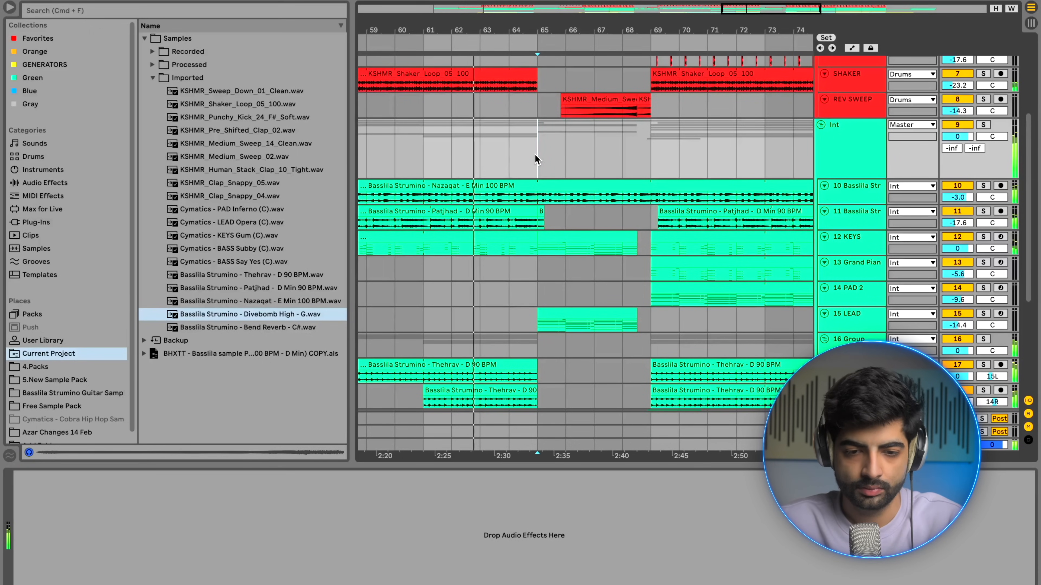
scroll(535, 155, up, 3)
scroll(535, 155, down, 3)
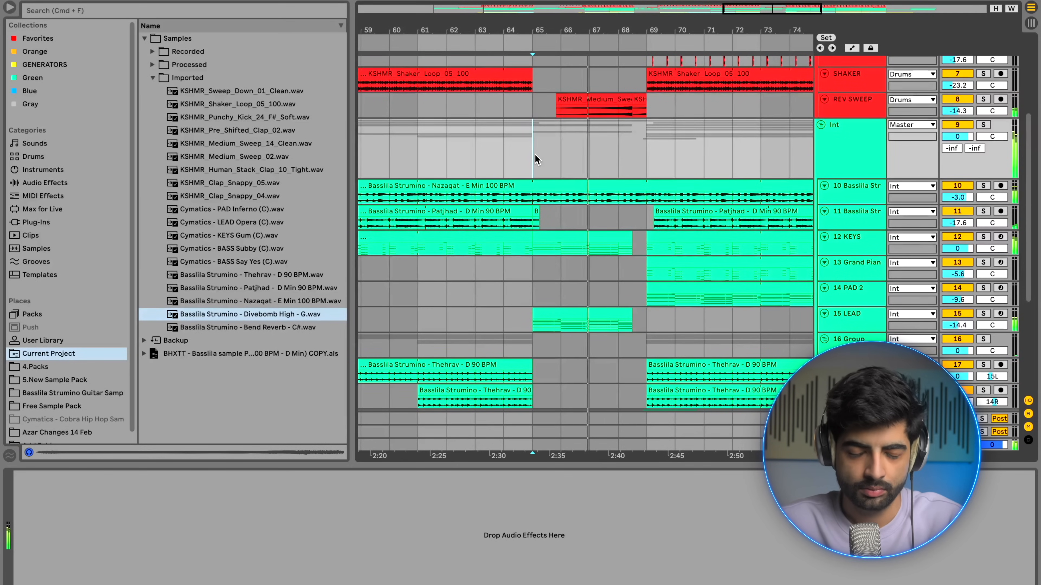
Place the insert marker at 68.3 on the Int group and examine the gap leading into bar 69.
scroll(535, 154, up, 1)
scroll(536, 159, right, 3)
scroll(535, 159, down, 1)
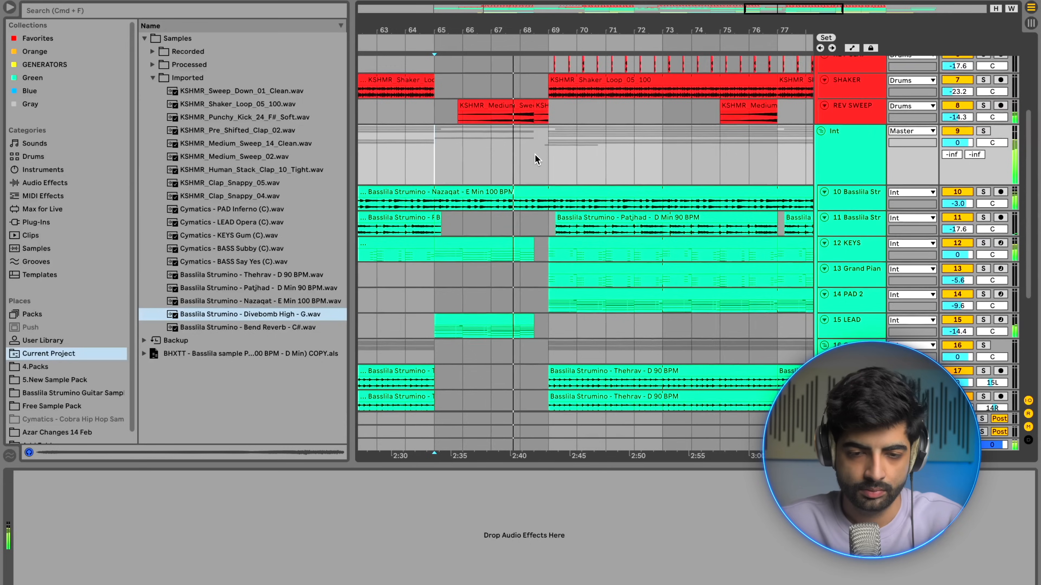
click(523, 156)
scroll(523, 156, up, 5)
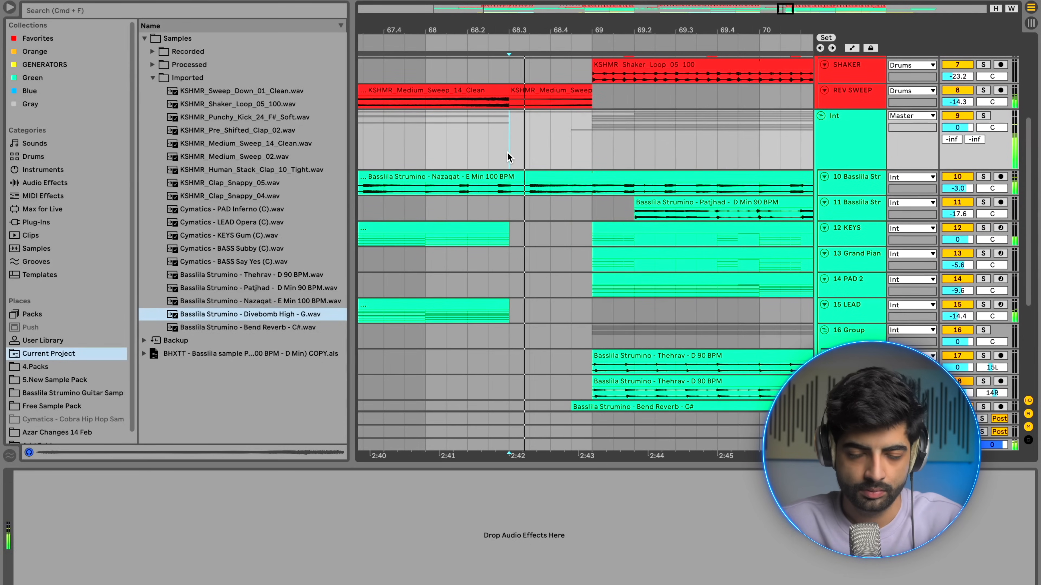
scroll(509, 155, down, 3)
scroll(508, 155, down, 2)
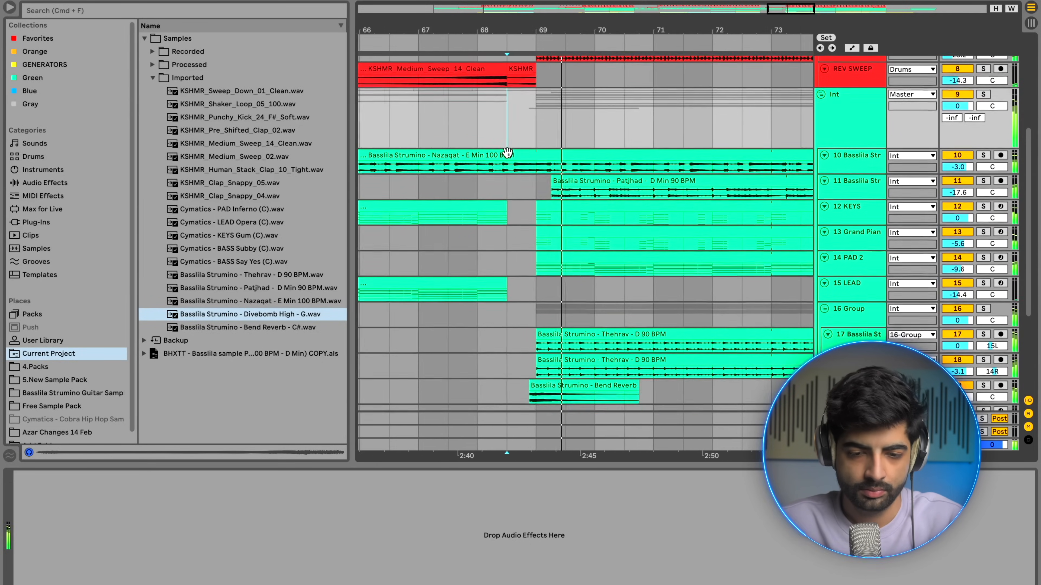
scroll(508, 157, down, 2)
Place the insert marker just before bar 69 on track 19 and examine the Bend Reverb clip there.
click(496, 296)
scroll(496, 296, down, 5)
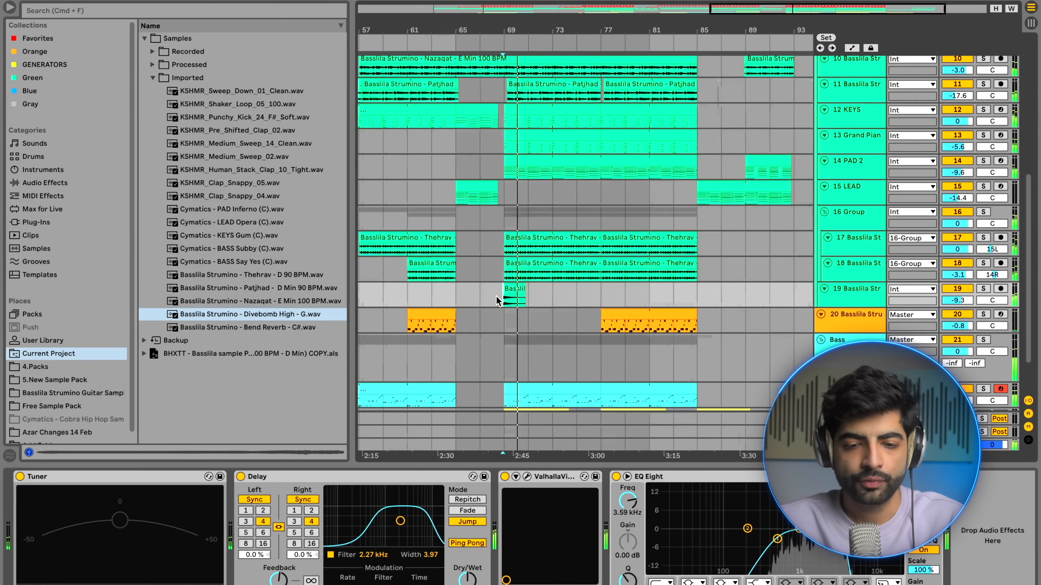
scroll(496, 296, up, 3)
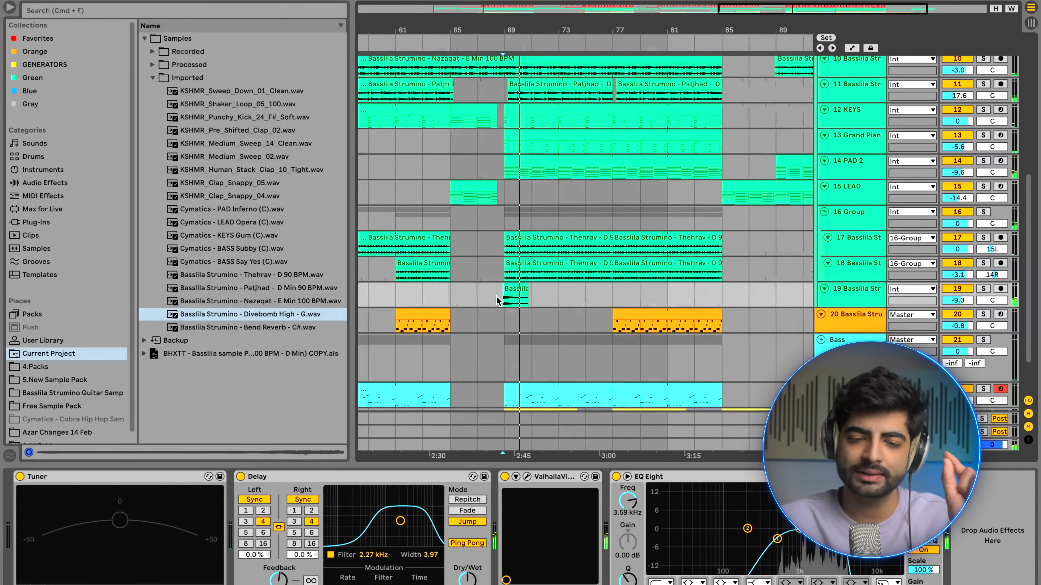
scroll(497, 305, up, 4)
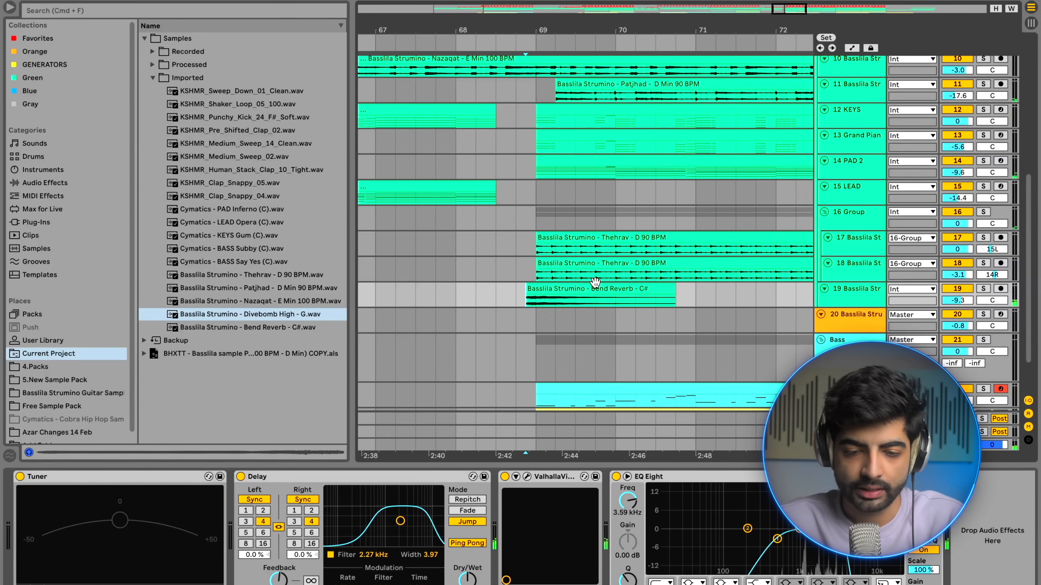
Show the Bend Reverb clip's sample in the browser and inspect the clip's waveform and audio settings.
right_click(596, 285)
click(641, 418)
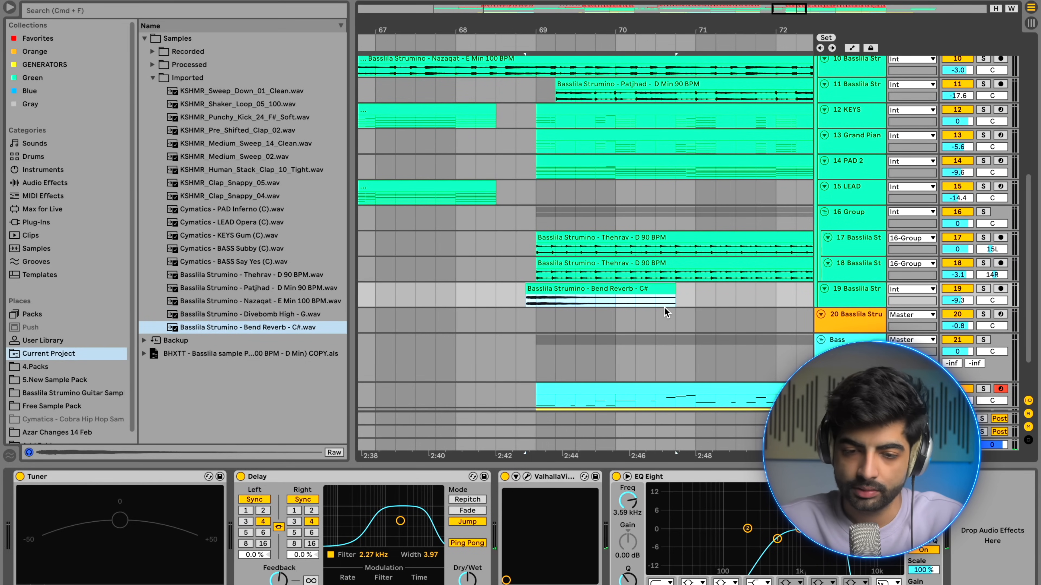
double_click(640, 291)
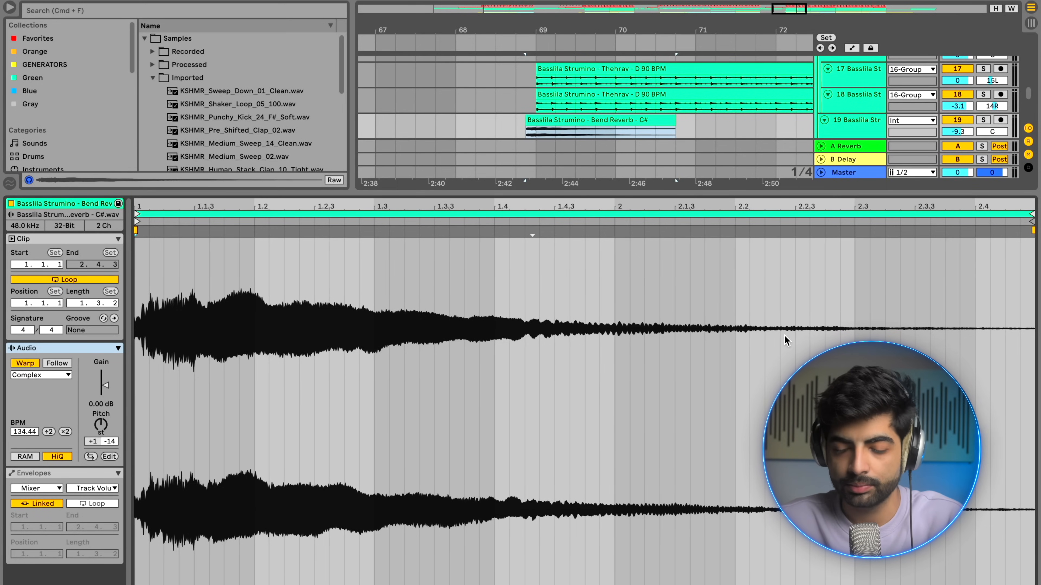
key(shift+Tab)
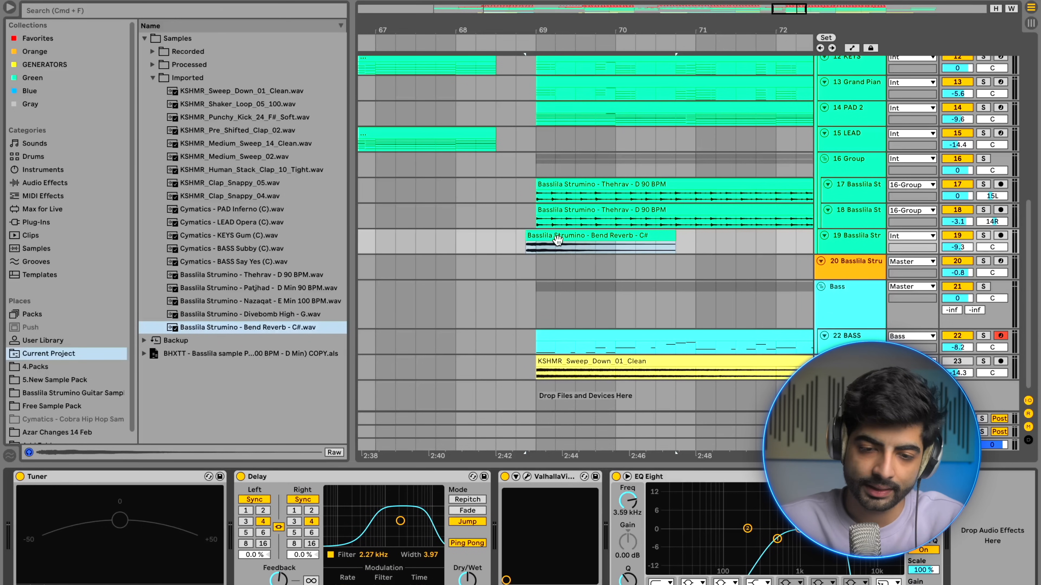
Play the Bend Reverb clip from its start and toggle the solo on track 19.
click(527, 250)
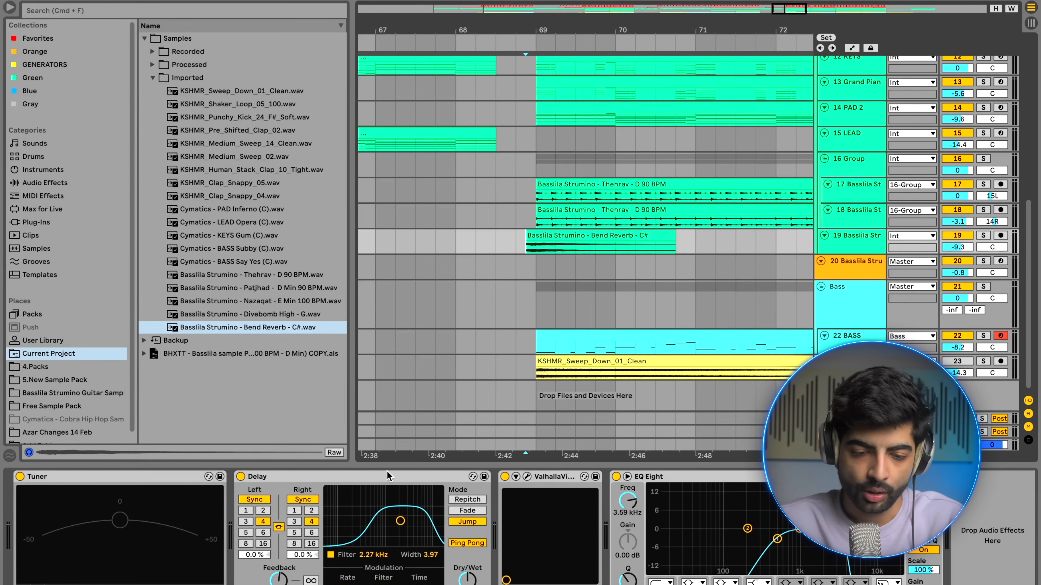
click(382, 480)
key(space)
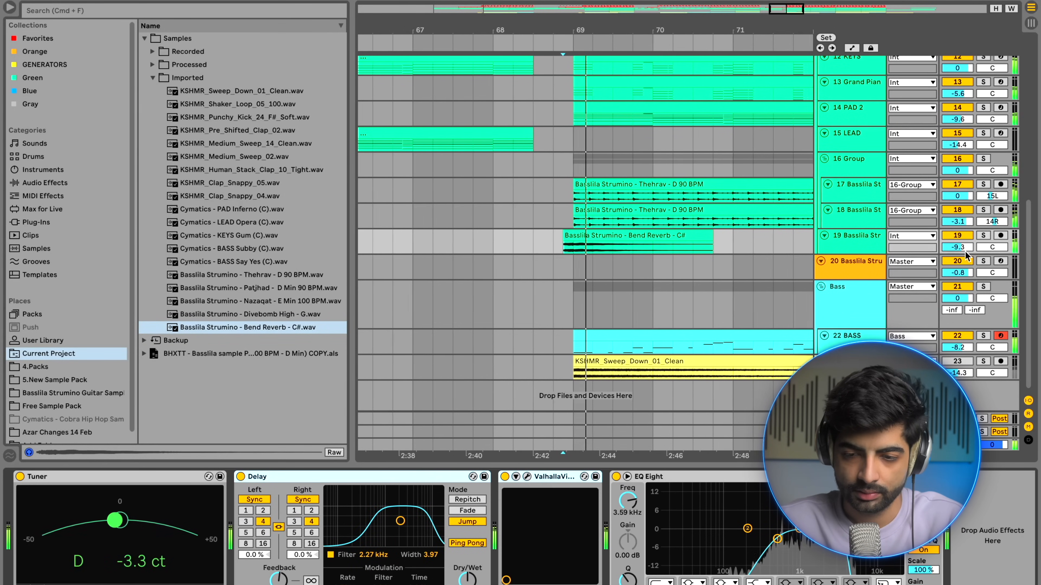
click(983, 236)
Review the drum and instrument layers from bar 69, and place the insert marker at bar 75 on the LEAD track.
key(minus)
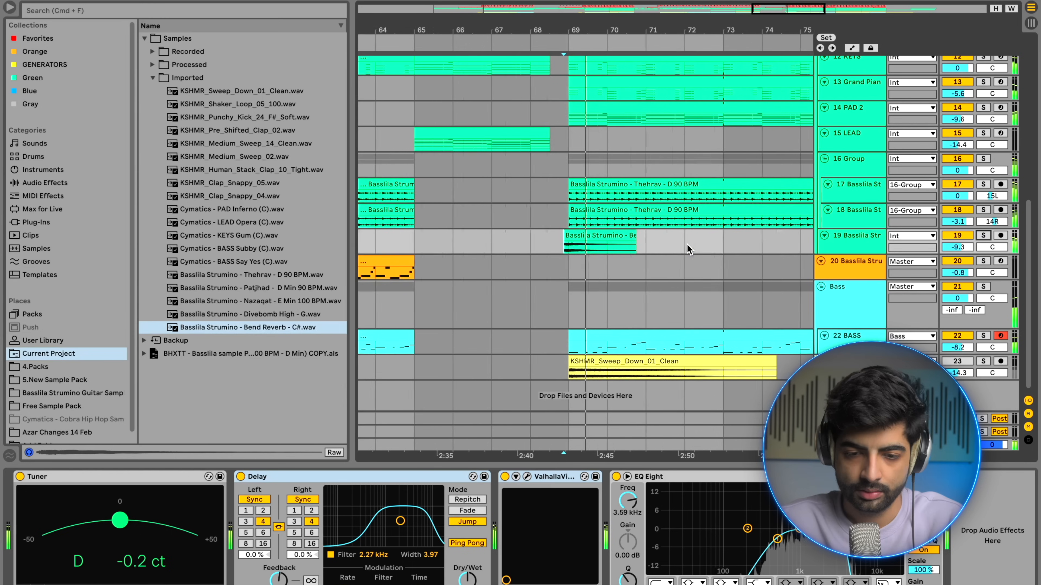
scroll(689, 249, up, 6)
key(minus)
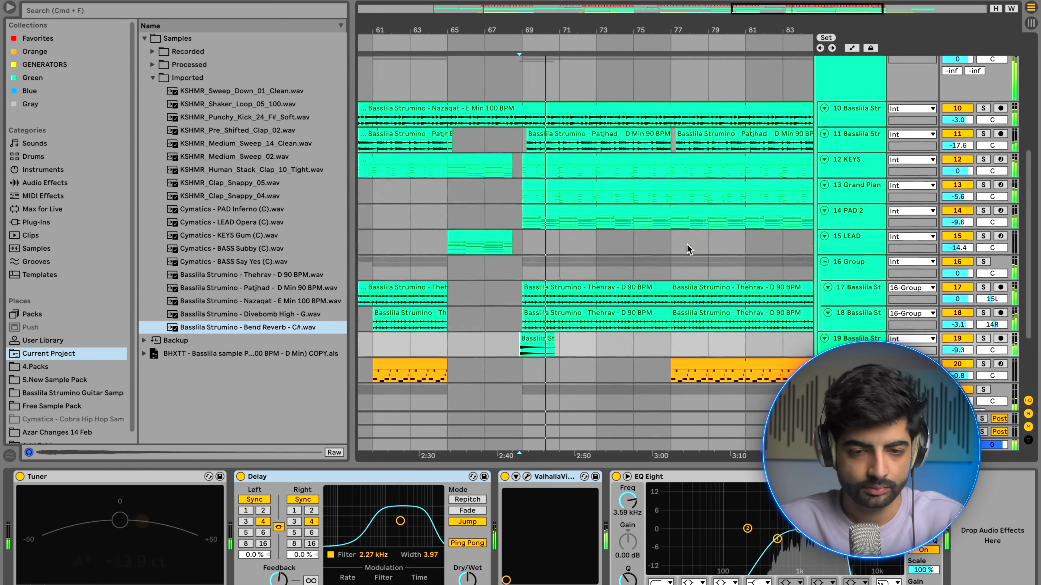
scroll(688, 249, up, 3)
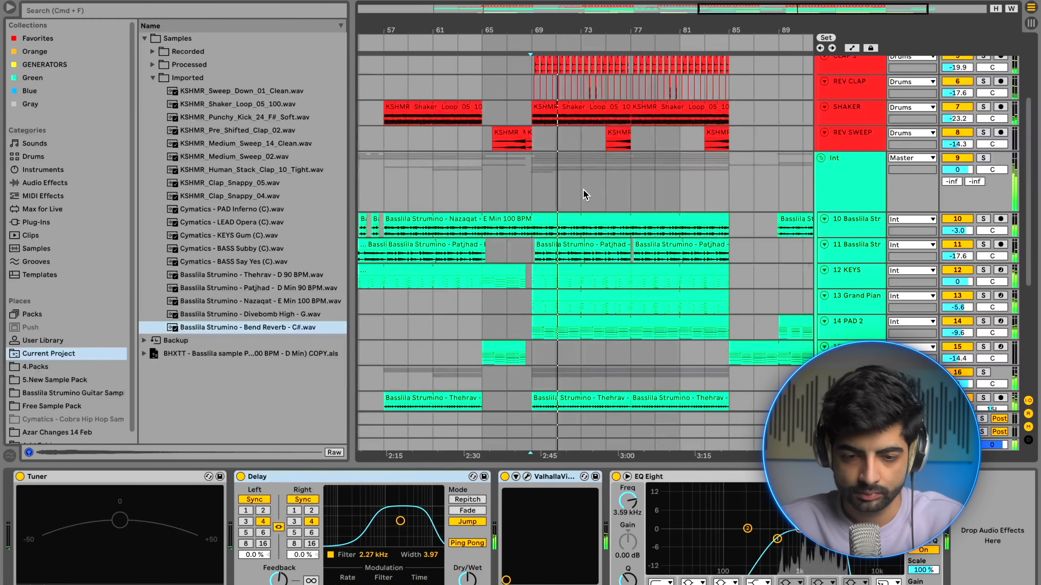
scroll(610, 191, down, 8)
key(minus)
click(561, 195)
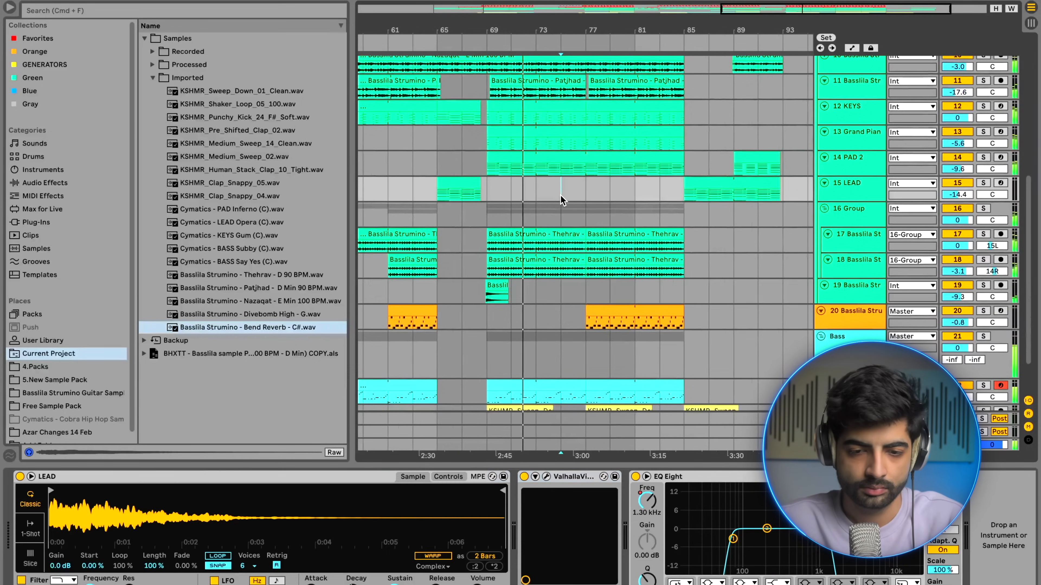
Place the insert marker at bar 74 on the 16 Group, and move it to bar 77 on the Bass group.
key(plus)
click(530, 205)
scroll(530, 205, down, 2)
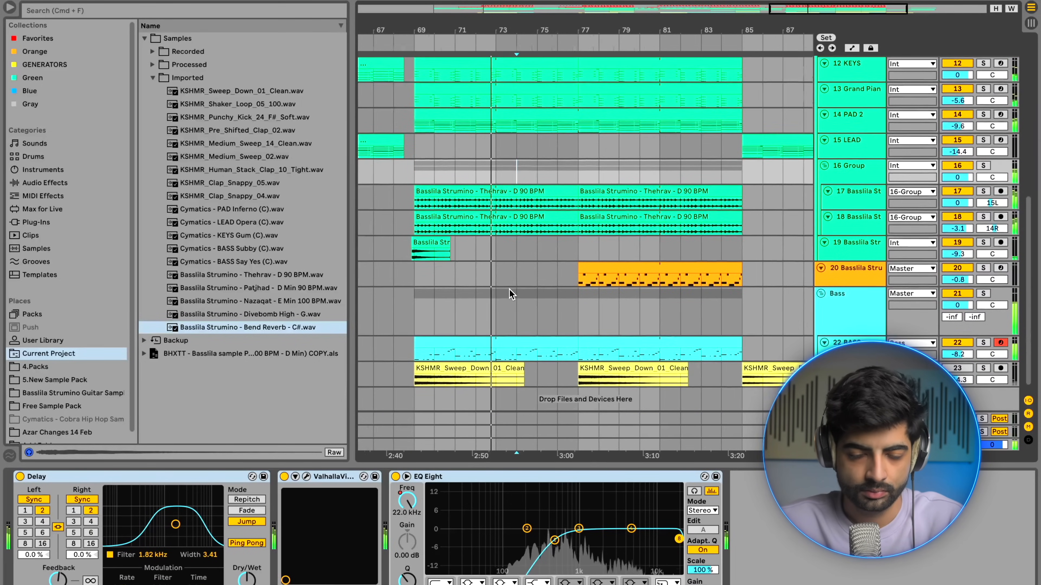
scroll(509, 290, right, 2)
click(541, 303)
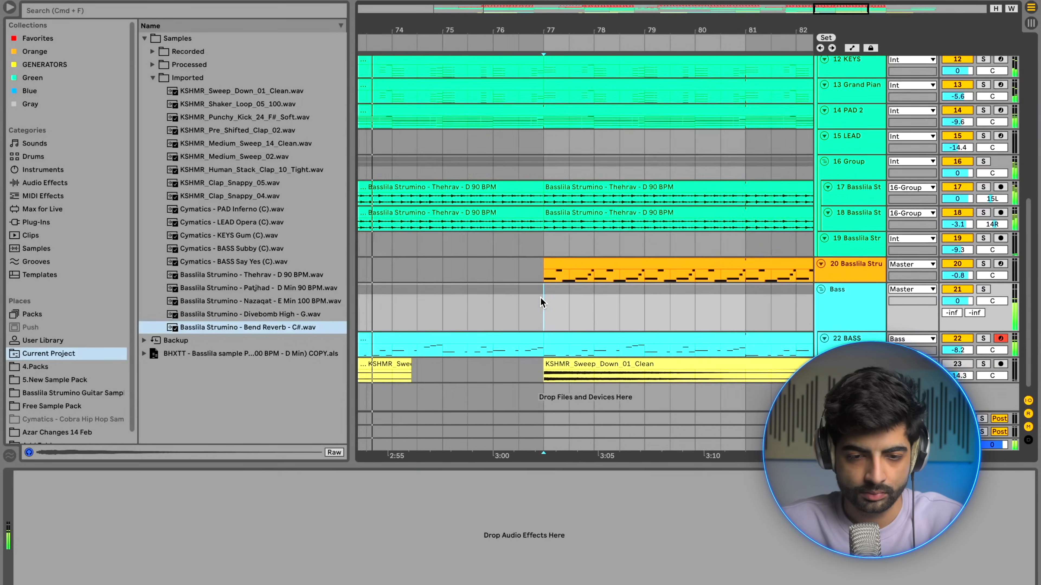
scroll(512, 271, up, 3)
key(plus)
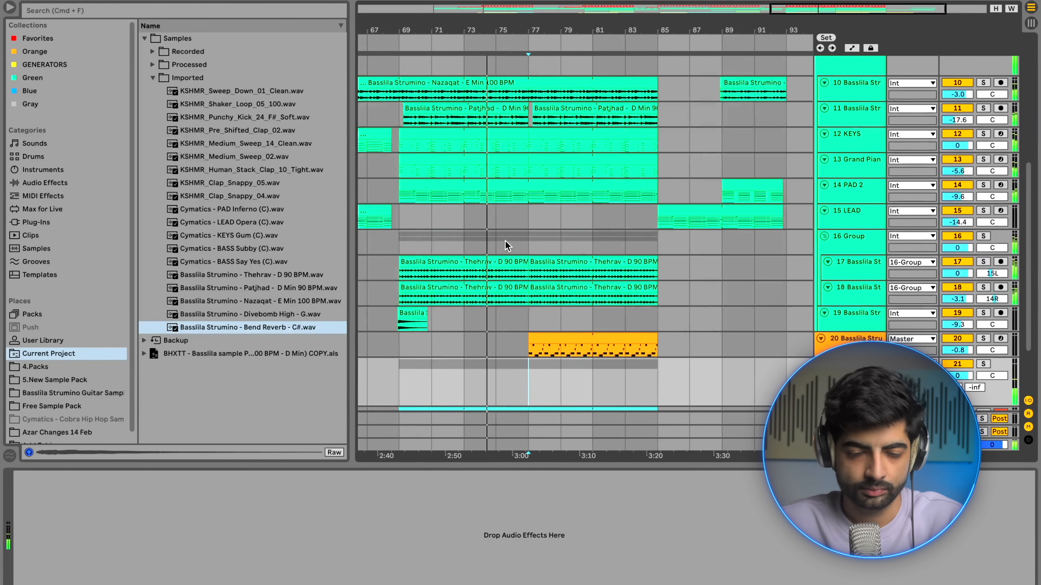
Place the insert marker at bar 77 on the 16 Group and on track 20, playing up to the start of its MIDI part.
click(526, 241)
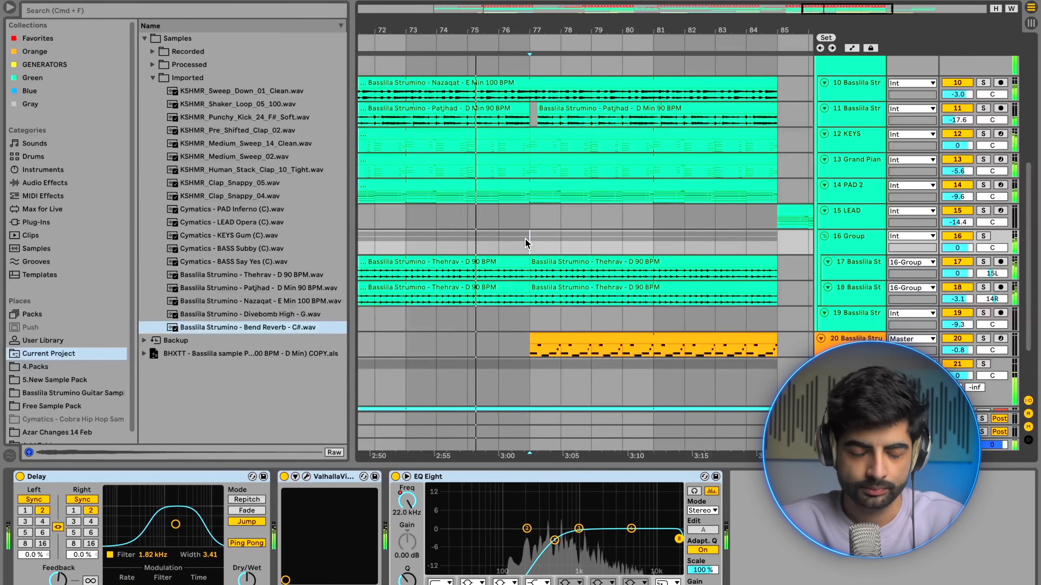
key(minus)
key(minus)
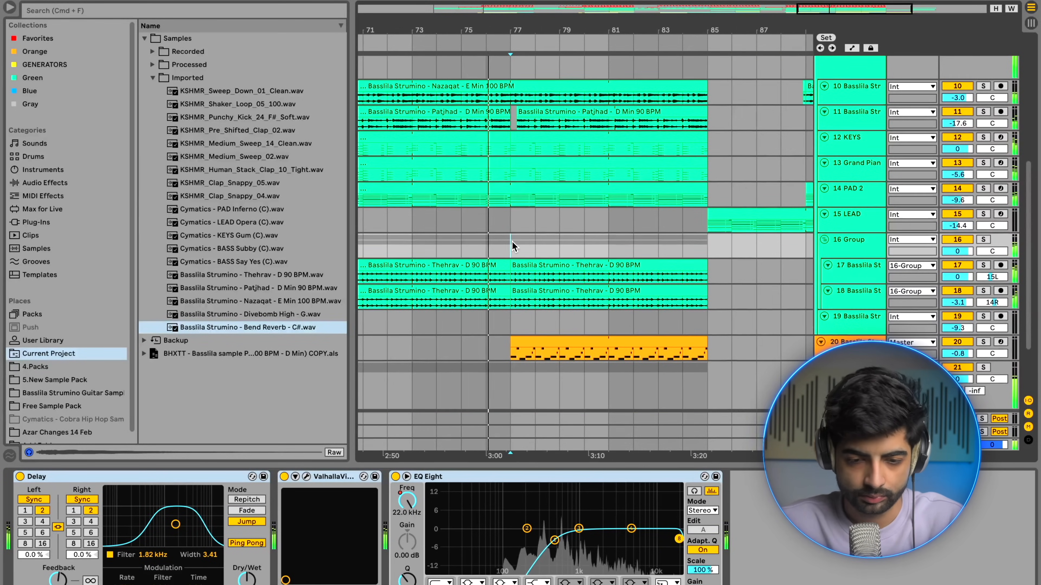
scroll(513, 241, down, 2)
key(plus)
key(plus)
click(508, 287)
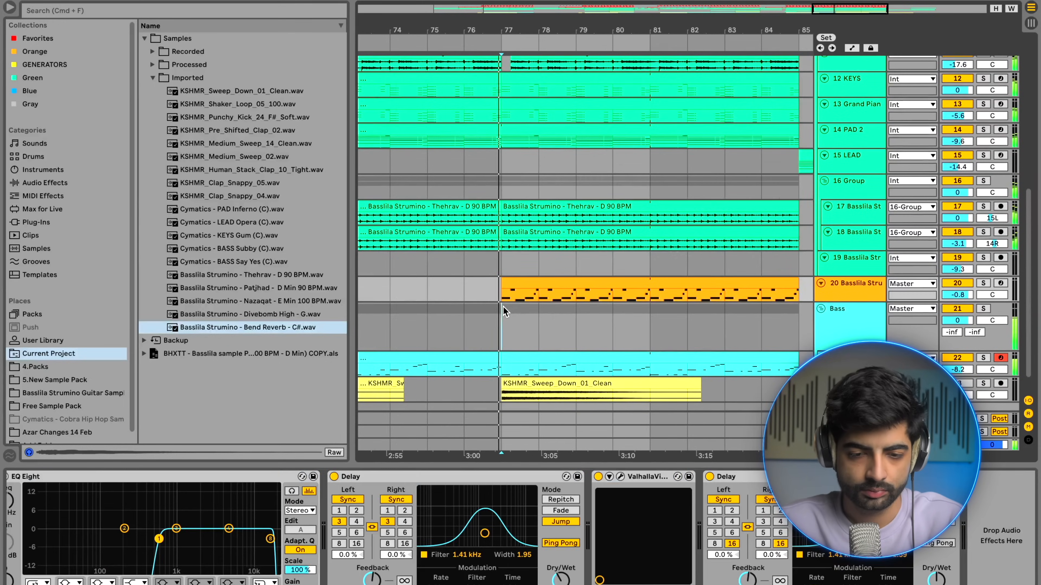
Place the insert marker at bar 84 on the Bass group and review the layers playing from bar 77.
click(503, 306)
key(minus)
scroll(578, 307, right, 3)
scroll(578, 306, up, 1)
scroll(603, 313, up, 3)
scroll(603, 313, down, 4)
scroll(601, 338, up, 2)
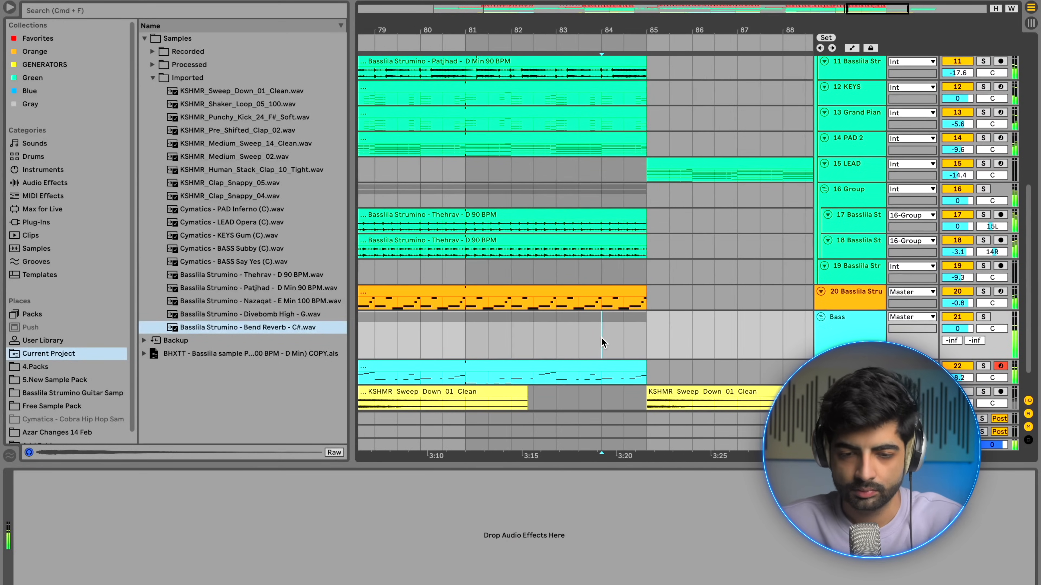
scroll(601, 339, down, 4)
scroll(534, 336, down, 2)
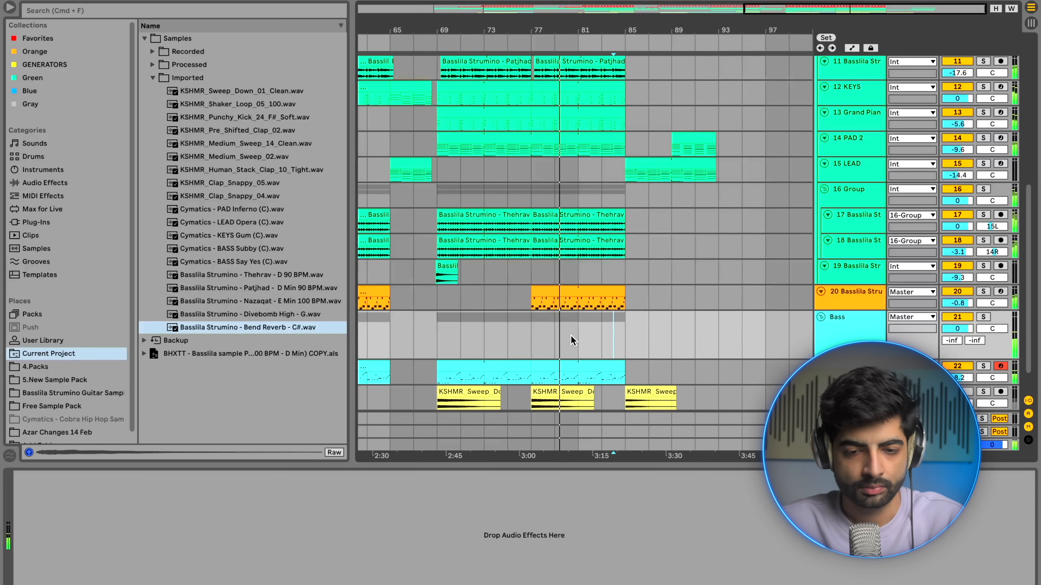
Highlight bars 77 to 85 on the Bass group, and place the insert marker at bar 85 on the PAD 2 track.
drag(533, 337, 551, 337)
scroll(617, 336, up, 6)
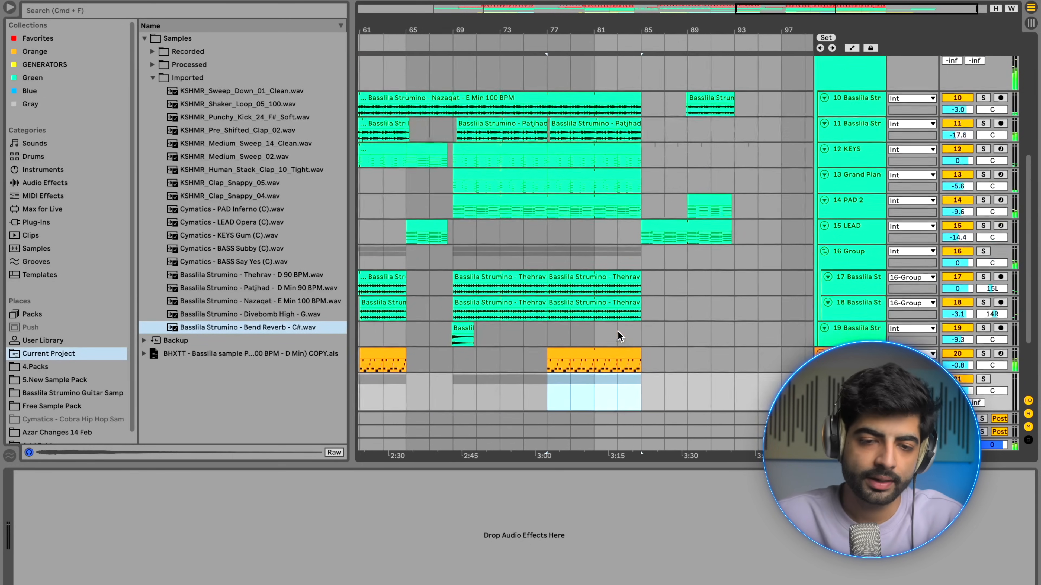
click(650, 228)
scroll(650, 228, right, 2)
scroll(650, 228, up, 1)
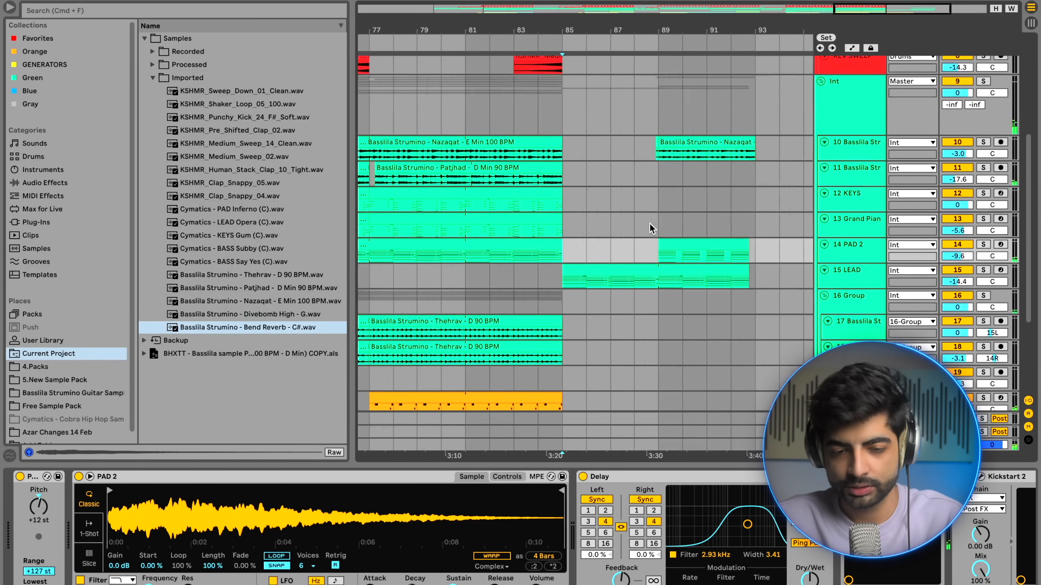
Place the insert marker at bar 88 on the 12 KEYS track, and move it to bar 89 on the same track.
scroll(650, 224, up, 5)
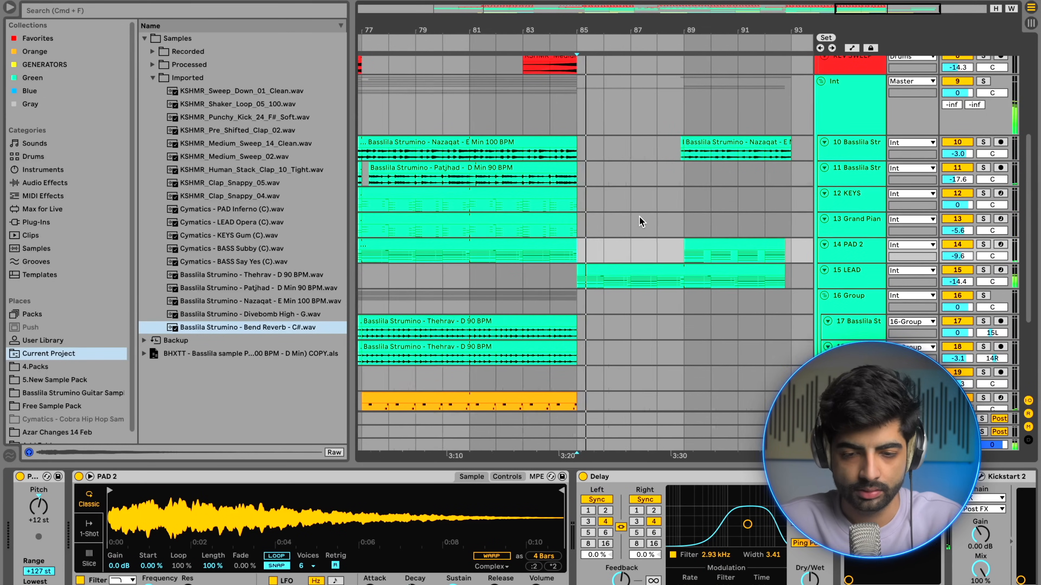
scroll(639, 216, up, 1)
scroll(639, 217, down, 6)
scroll(639, 216, up, 4)
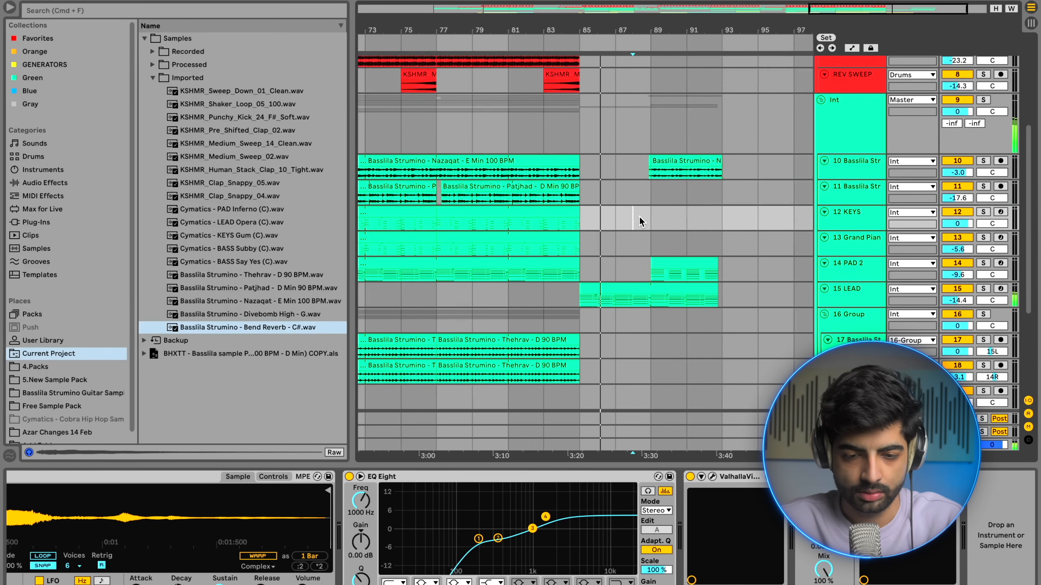
scroll(647, 213, down, 3)
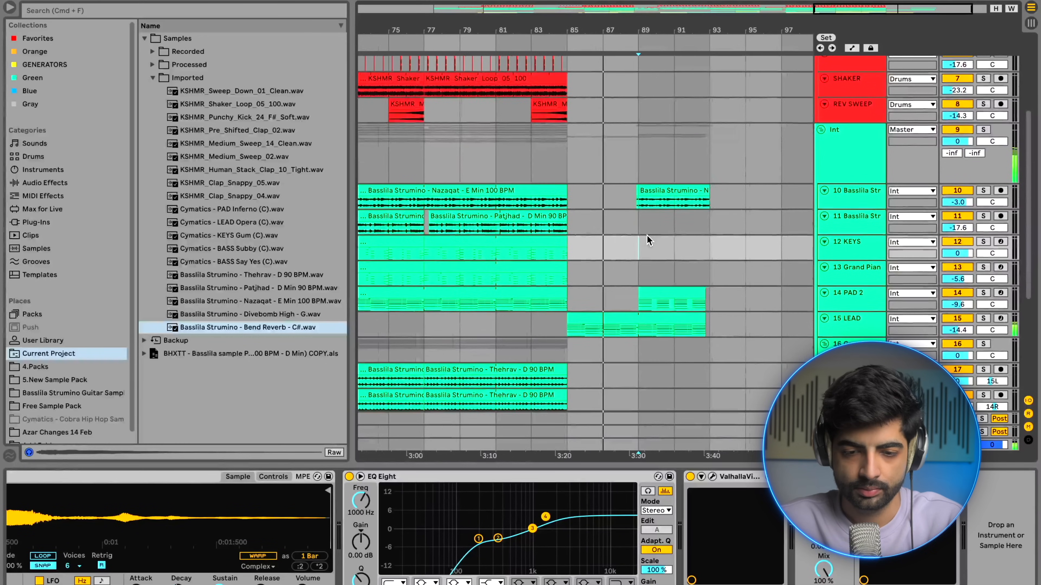
click(648, 236)
Place the insert marker at bar 83 on the 16 Group and at bar 84 on the LEAD track, playing into the LEAD part at bar 85.
click(543, 325)
scroll(590, 332, up, 6)
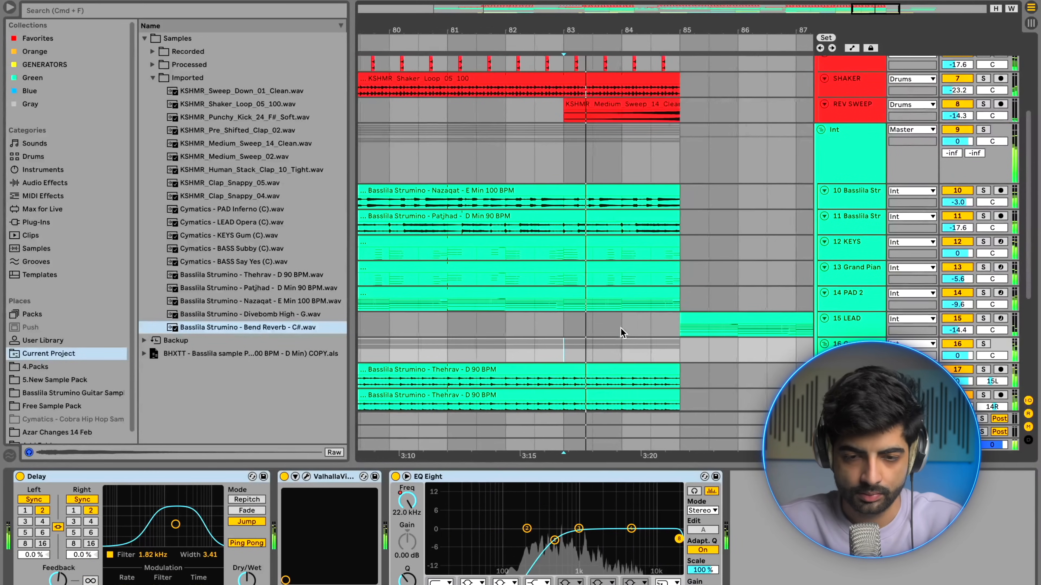
scroll(599, 339, down, 2)
scroll(605, 335, right, 3)
scroll(605, 335, up, 1)
scroll(605, 335, right, 2)
scroll(606, 336, up, 1)
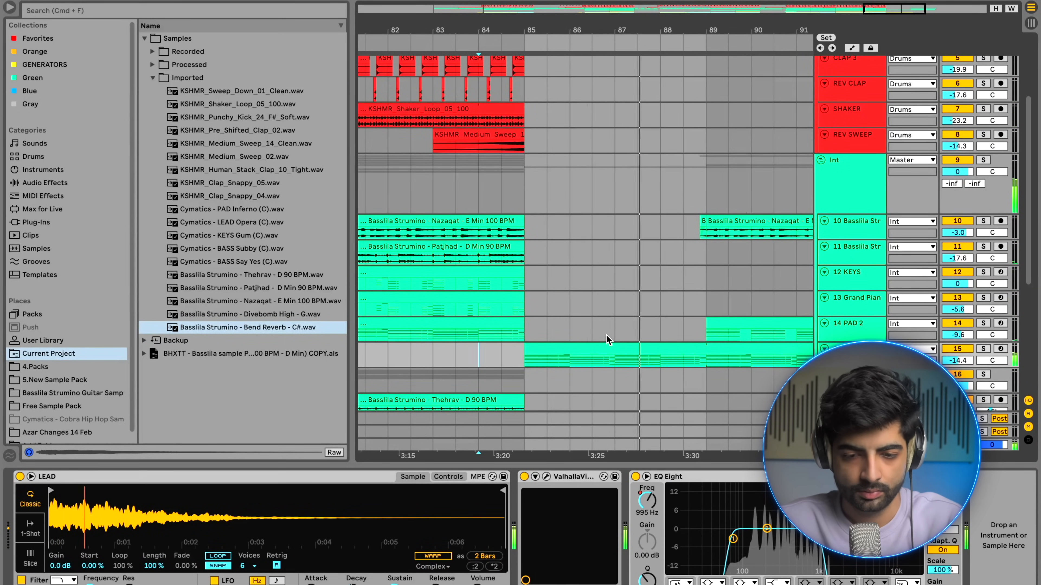
Examine the layers playing from bar 87 to 91, from the drum tracks through LEAD, PAD 2 and the Nazaqat guitar to the Bass group.
scroll(605, 335, right, 4)
scroll(606, 335, up, 3)
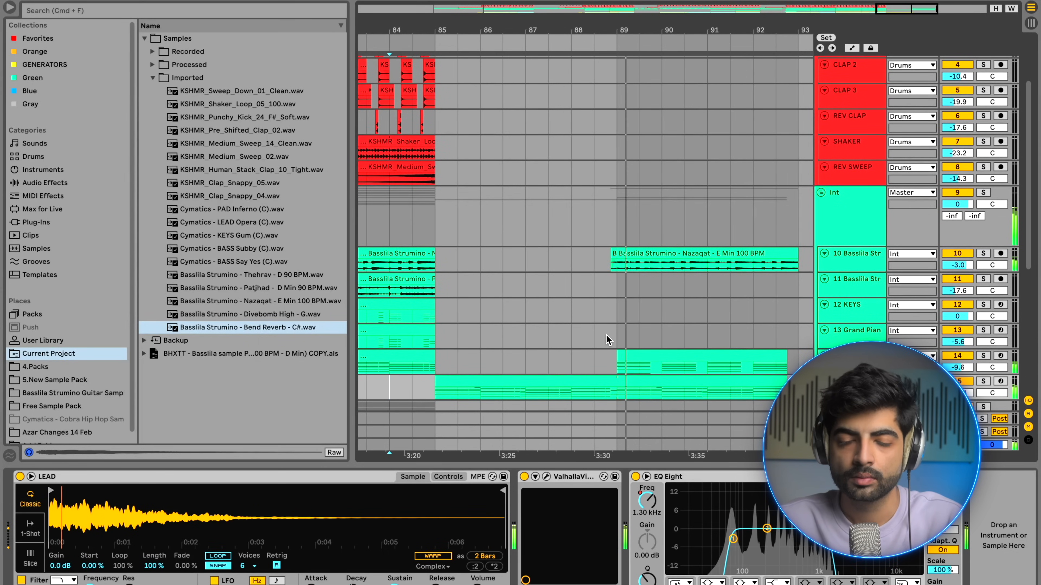
scroll(605, 338, right, 2)
scroll(605, 339, up, 1)
scroll(605, 336, down, 3)
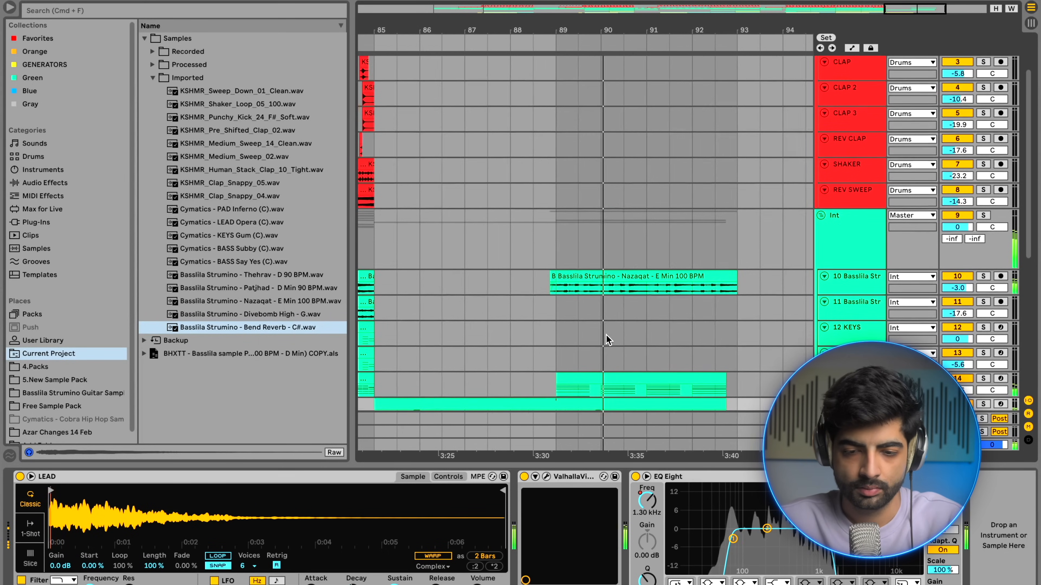
scroll(606, 335, down, 6)
scroll(606, 335, up, 4)
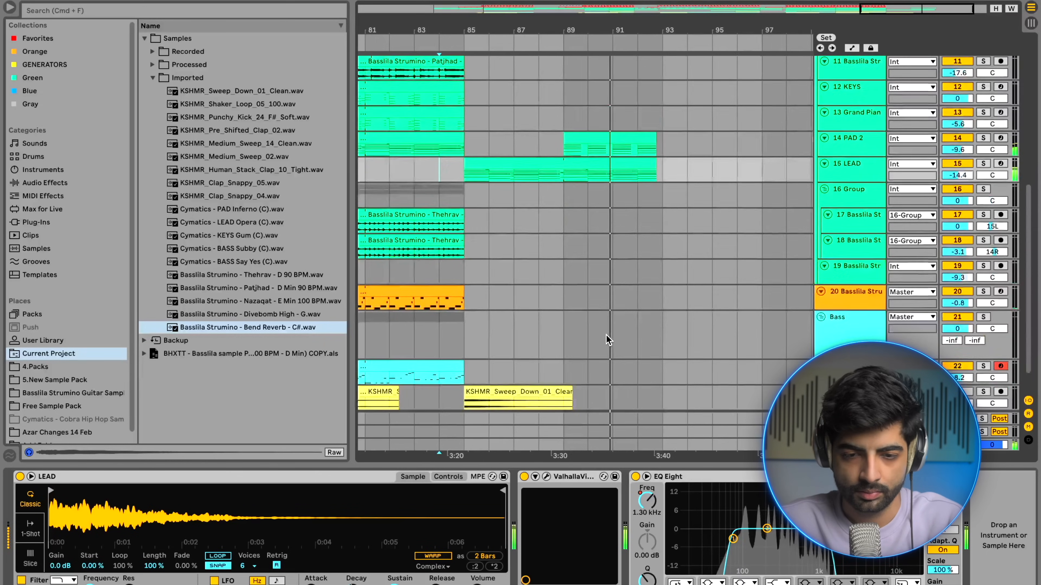
Place the insert marker at bar 91 on the 12 KEYS track, and move it to bar 92 on track 11.
scroll(605, 336, up, 6)
click(637, 249)
scroll(638, 251, down, 2)
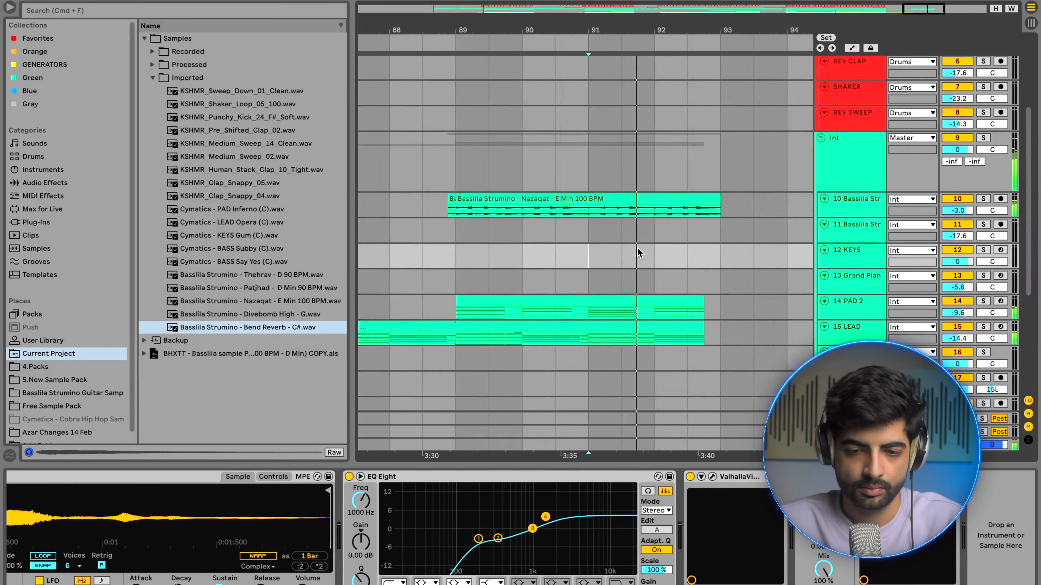
click(621, 255)
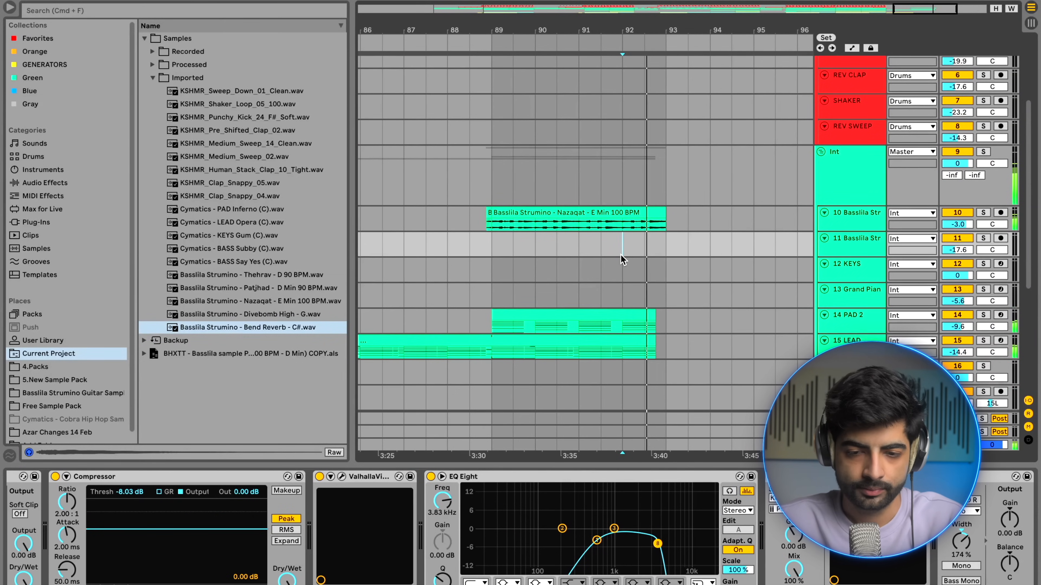